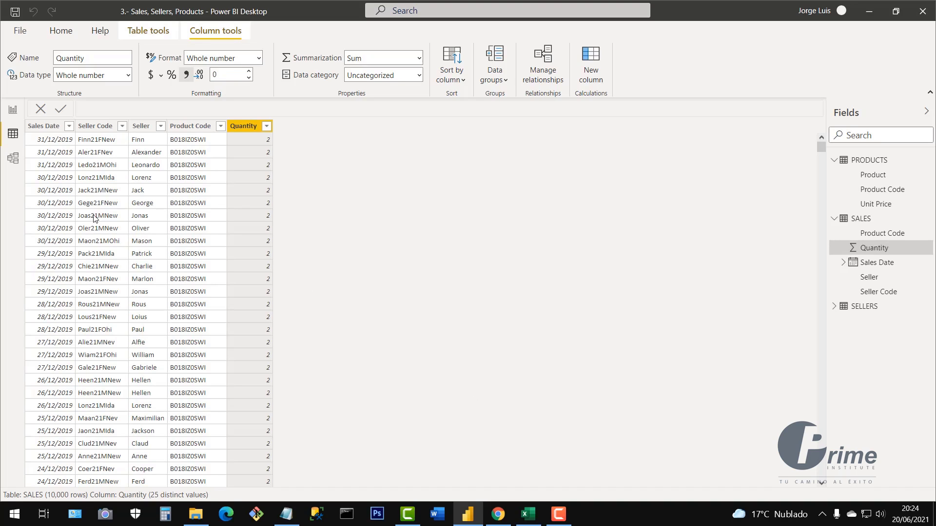
# - Examine the relationships between PRODUCTS, SALES and SELLERS in the model diagram, glancing at the source workbook in Excel
pyautogui.click(14, 159)
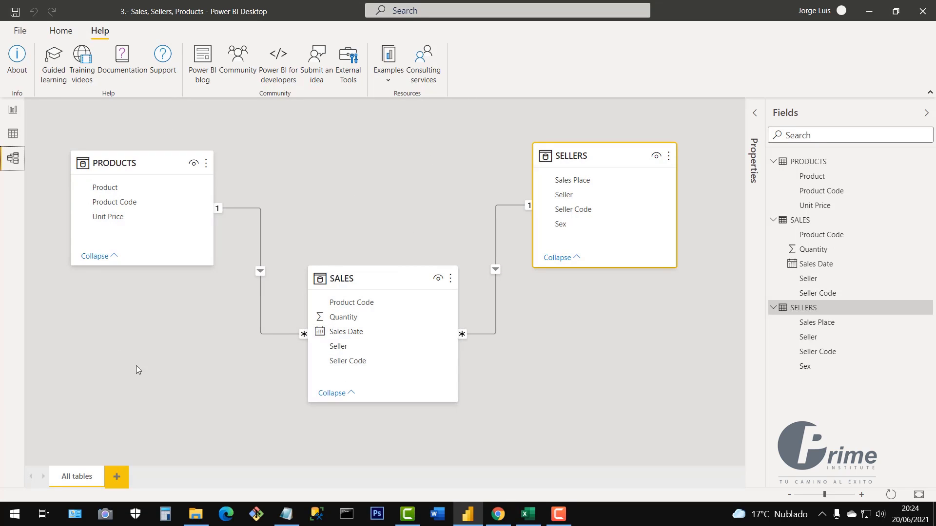
pyautogui.click(162, 321)
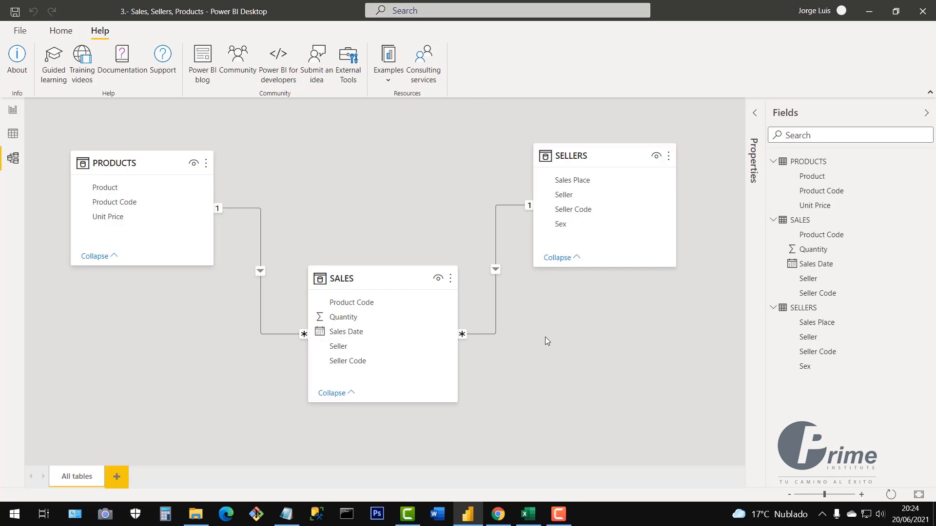
pyautogui.click(528, 515)
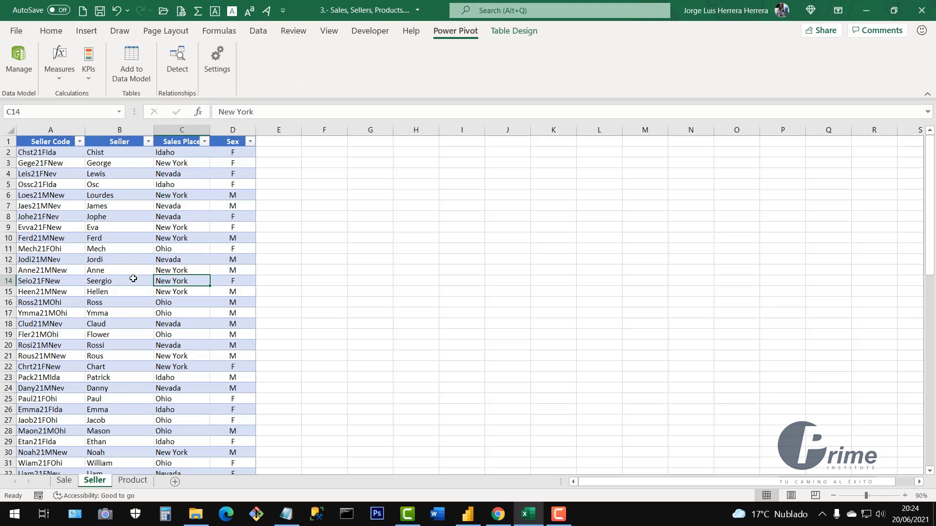
pyautogui.hotkey('alt', 'Tab')
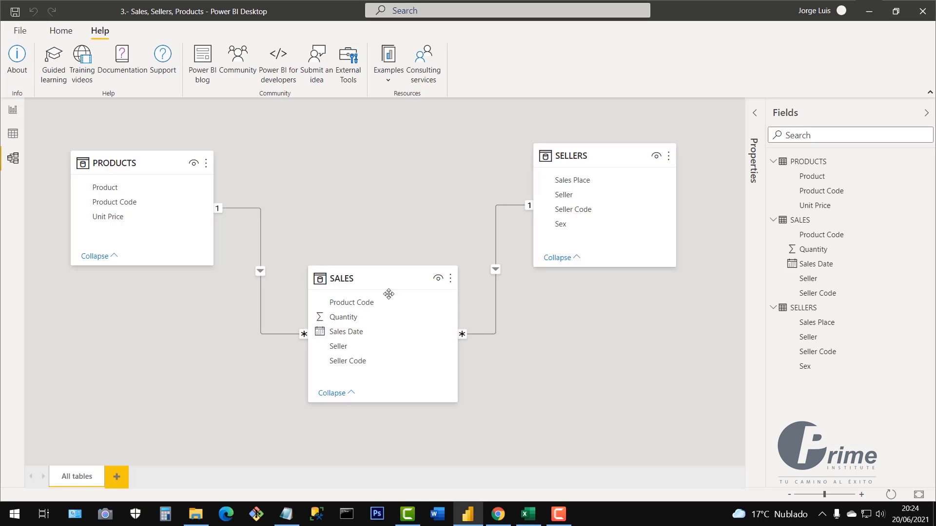
# - Start a new calculated table from the data view and name it Calendar at the start of its formula
pyautogui.click(13, 137)
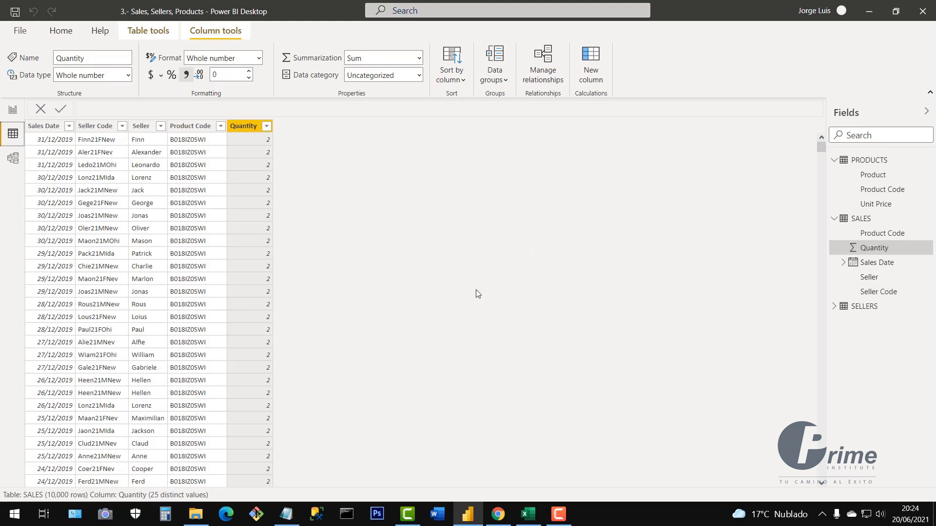
pyautogui.click(55, 34)
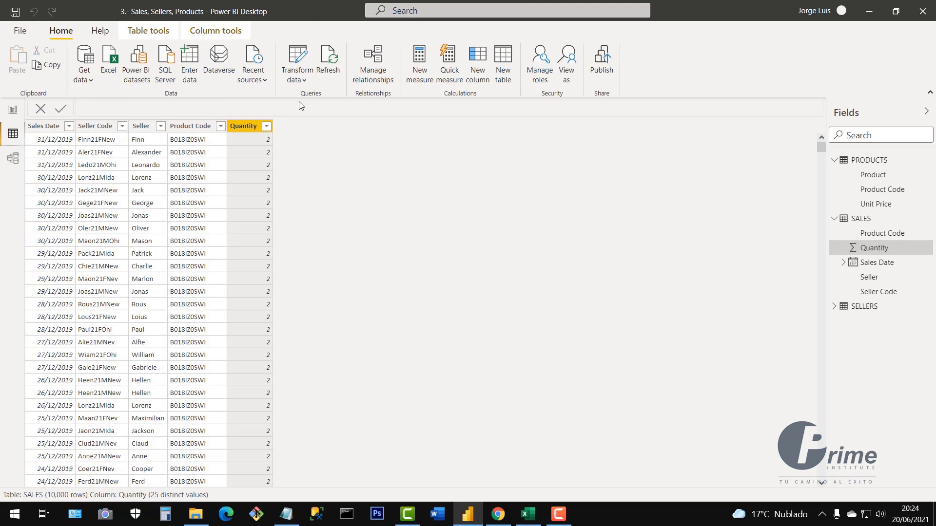
pyautogui.click(502, 71)
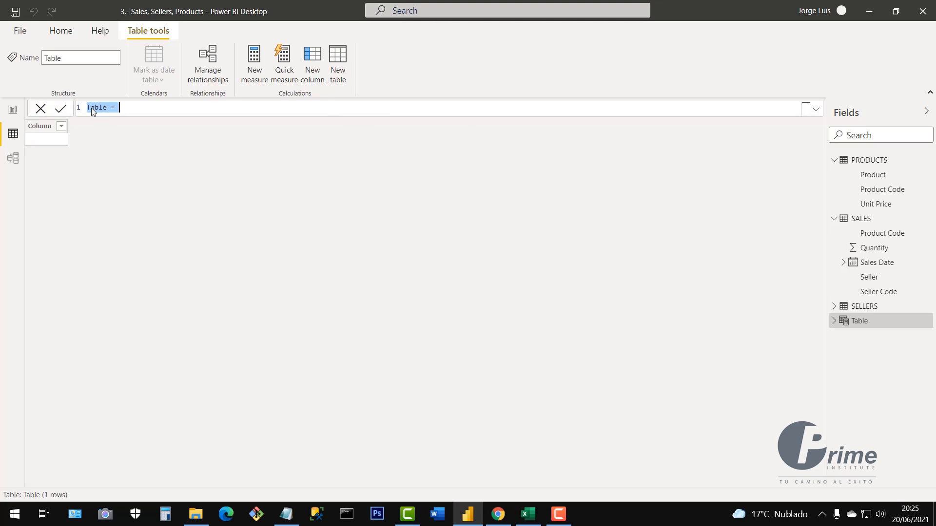
pyautogui.click(43, 126)
pyautogui.press('BackSpace')
pyautogui.write('cAL')
pyautogui.press('BackSpace')
pyautogui.press('BackSpace')
pyautogui.press('BackSpace')
pyautogui.write('Calendar=')
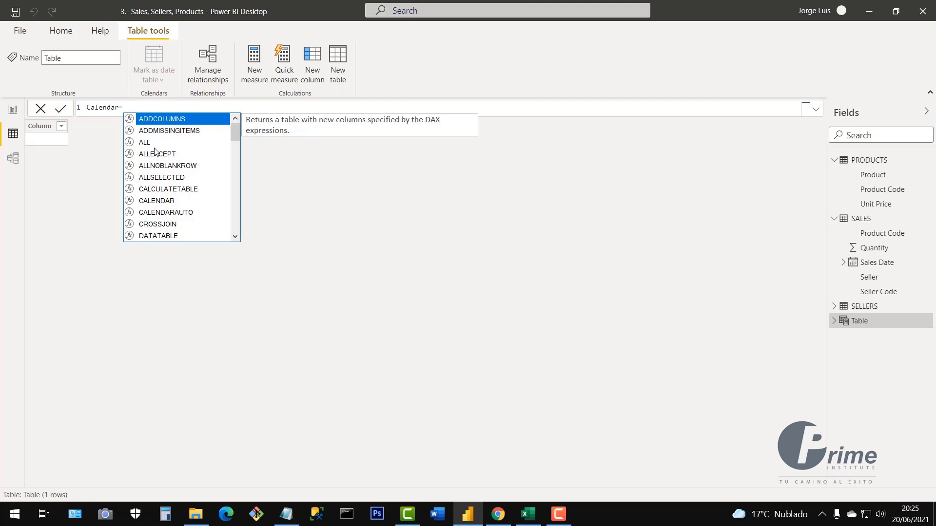
# - Enter CALENDARAUTO() without arguments as the expression of the new Calendar table
pyautogui.write('calen')
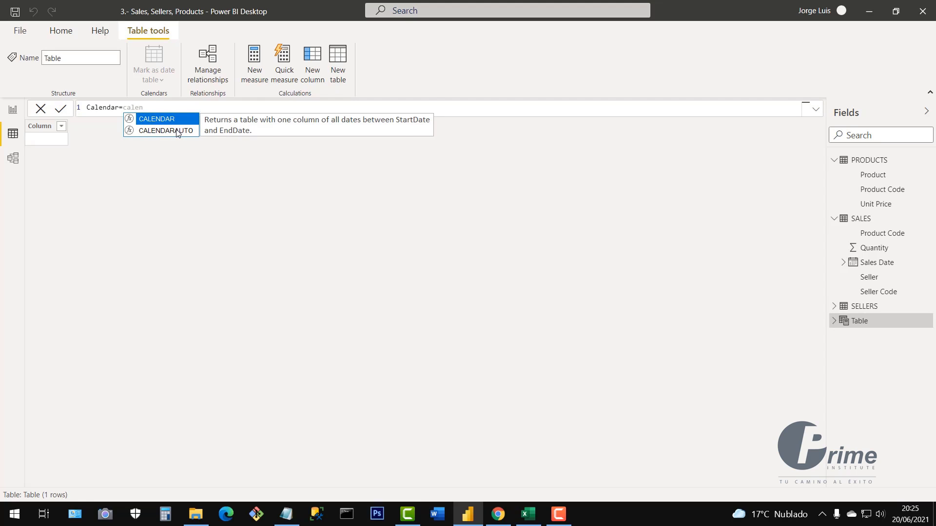
pyautogui.click(177, 132)
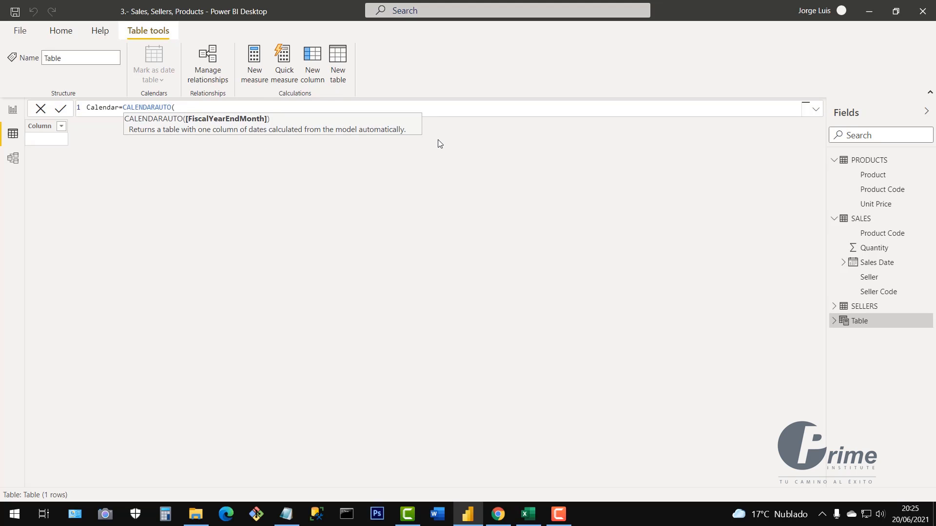
pyautogui.write(')')
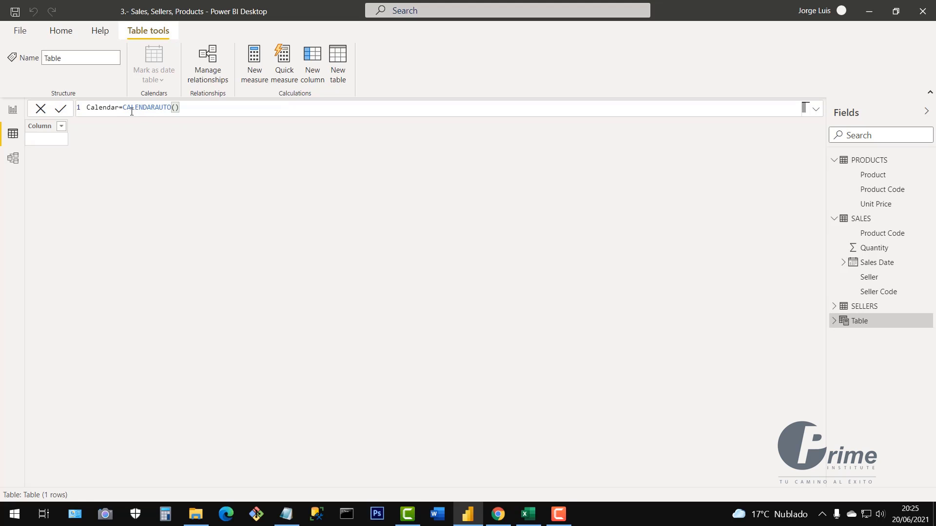
# - Enlarge the formula text of the new table so it is easier to read
pyautogui.scroll(3, 131, 112)
pyautogui.scroll(2, 131, 111)
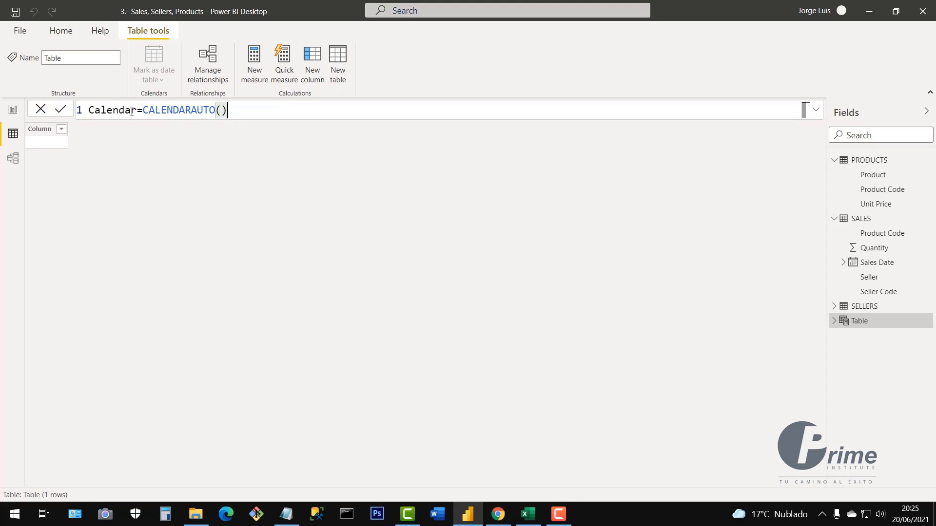
pyautogui.scroll(-2, 132, 111)
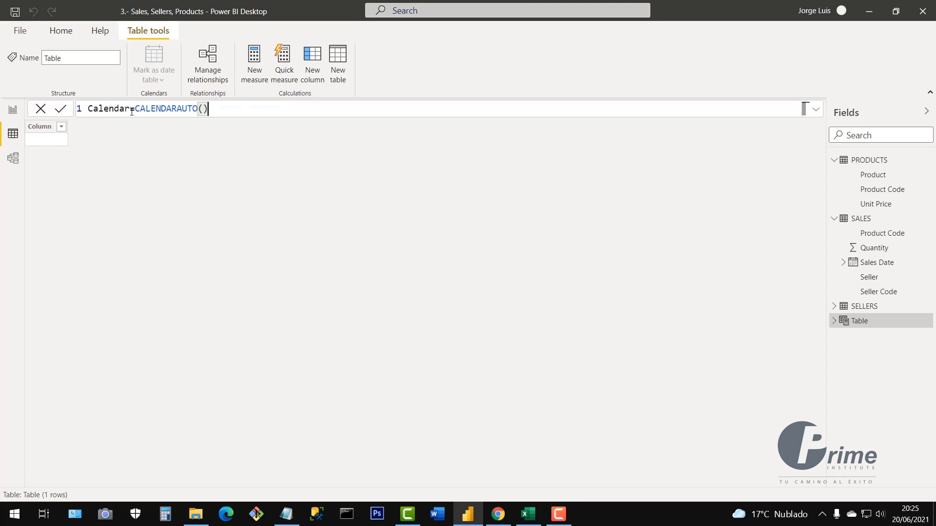
pyautogui.scroll(2, 131, 112)
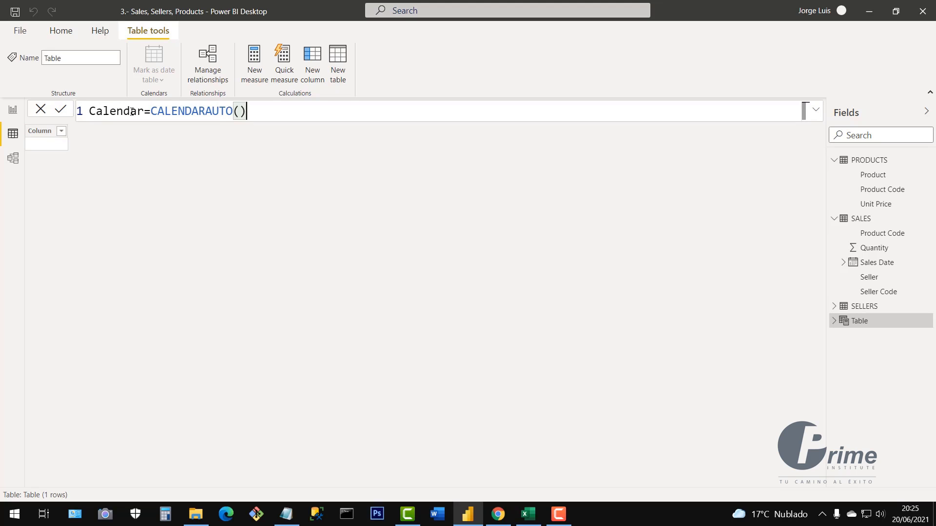
pyautogui.scroll(2, 133, 111)
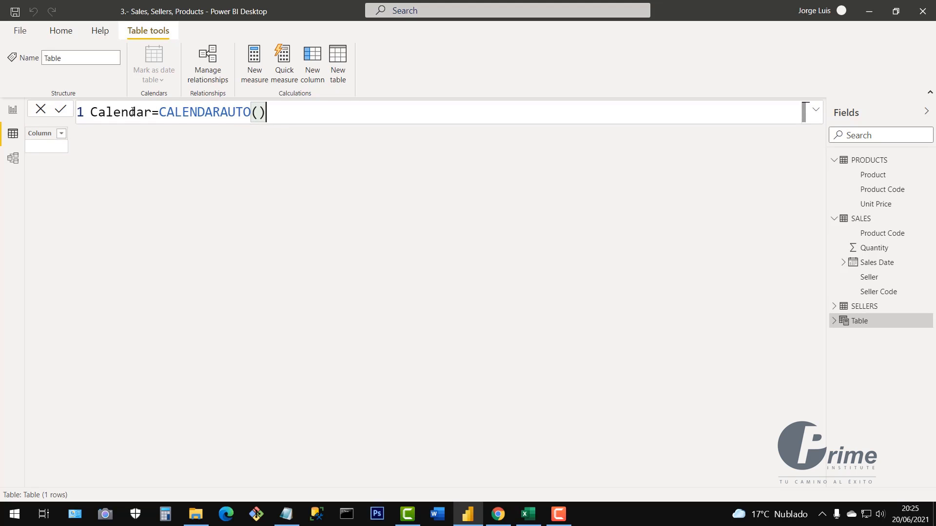
pyautogui.scroll(-1, 133, 111)
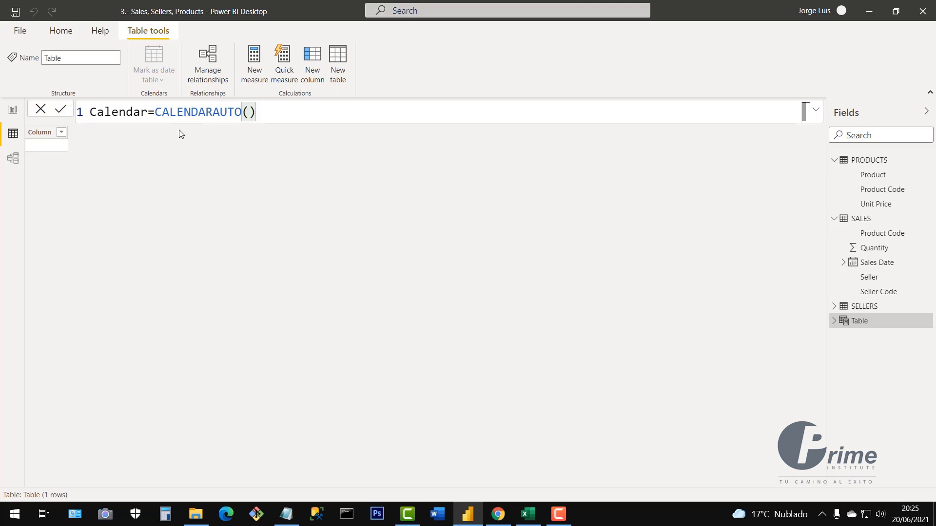
# - Go over the table name, equals sign and CALENDARAUTO function in the formula and commit it to create the Calendar table
pyautogui.moveTo(141, 113); pyautogui.dragTo(89, 116)
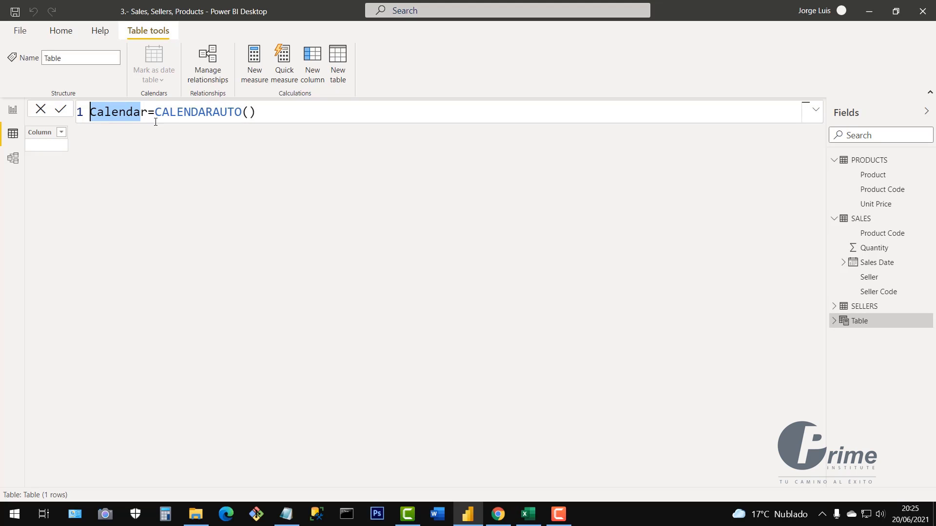
pyautogui.moveTo(155, 114); pyautogui.dragTo(147, 113)
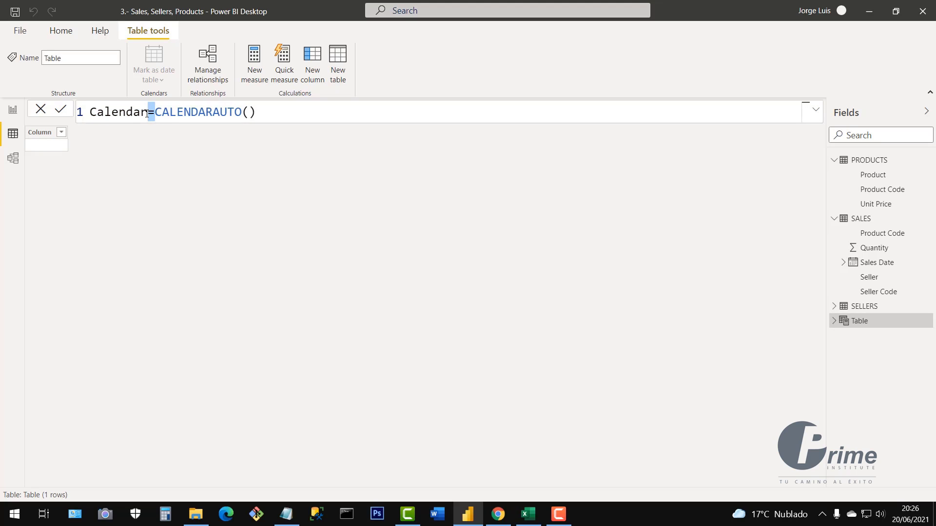
pyautogui.press('Right')
pyautogui.press('Right')
pyautogui.press('Right')
pyautogui.press('Right')
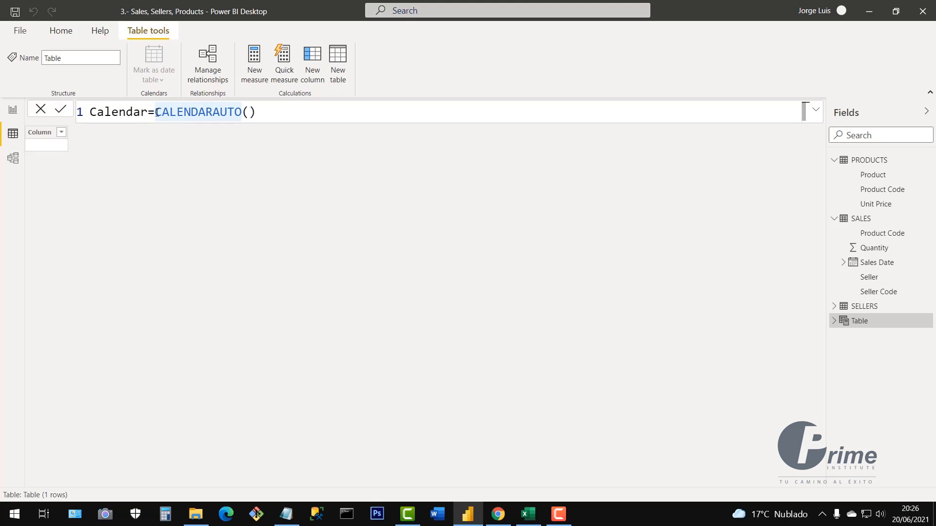
pyautogui.moveTo(155, 113); pyautogui.dragTo(250, 112)
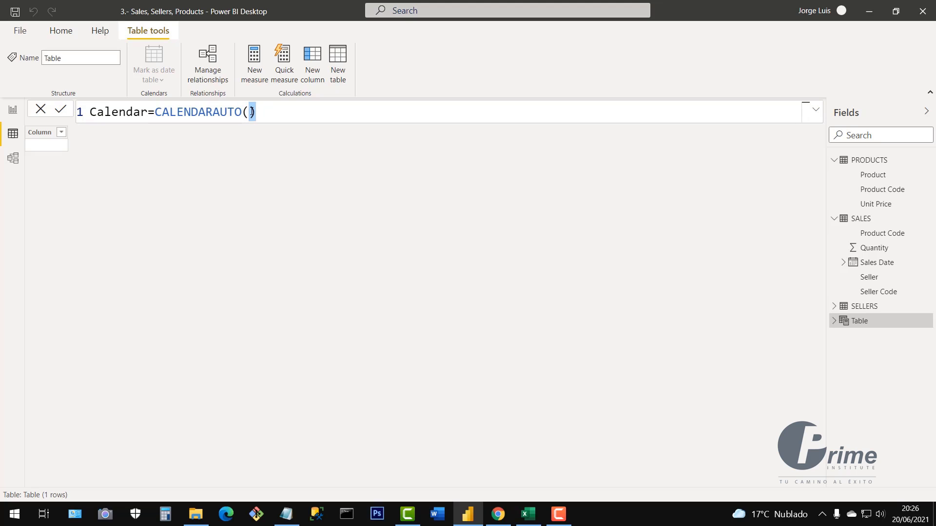
pyautogui.click(260, 111)
pyautogui.press('Return')
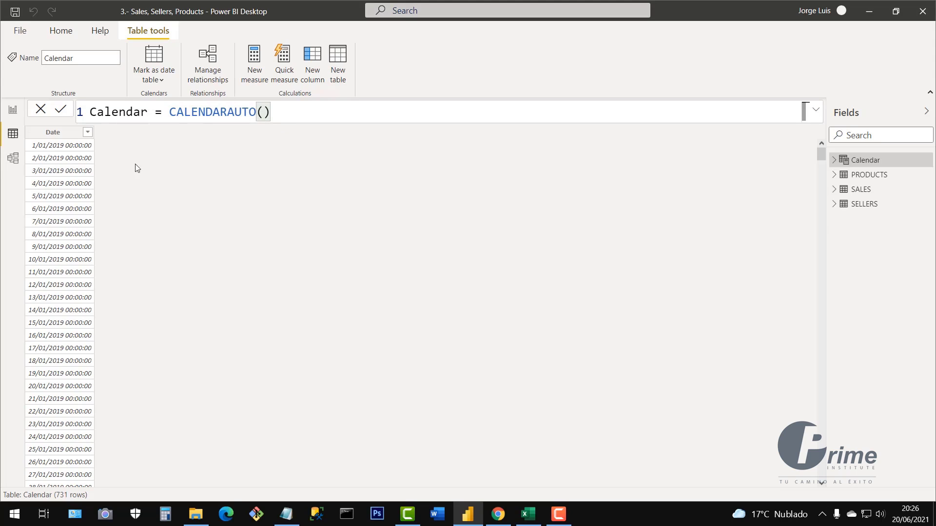
# - Compare the Date column of the Calendar table with the Sales Date column of the SALES table
pyautogui.click(59, 133)
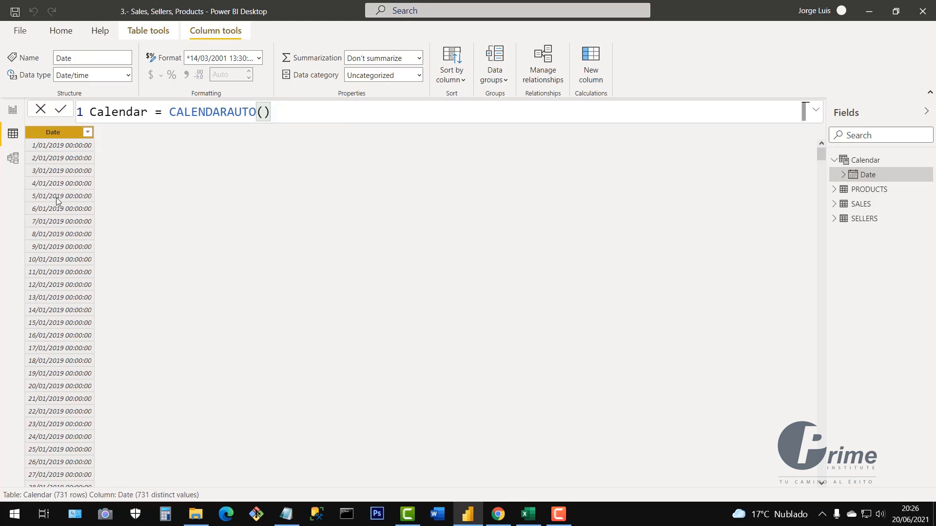
pyautogui.click(861, 209)
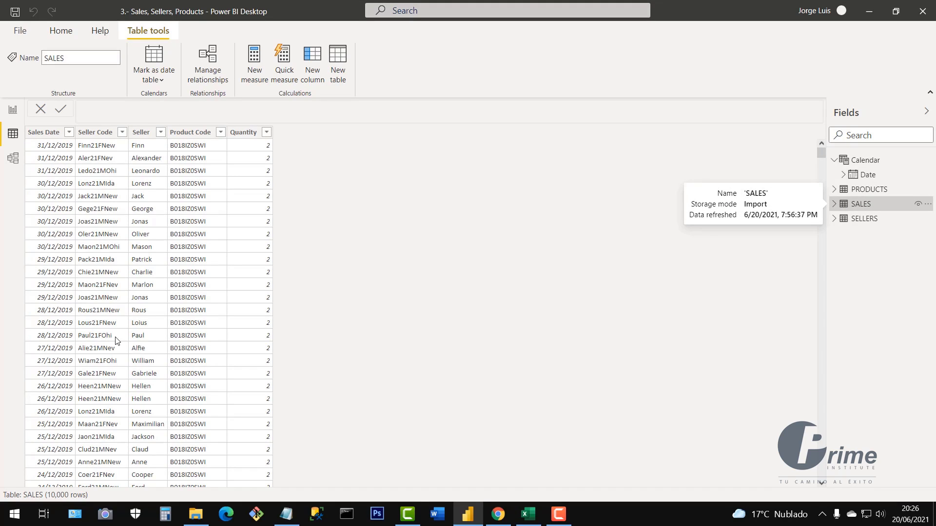
pyautogui.click(43, 133)
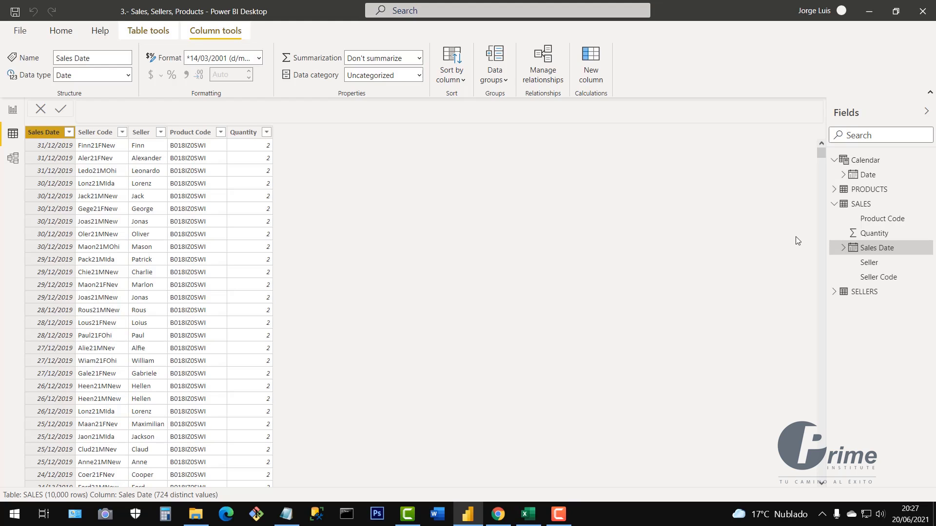
pyautogui.click(867, 162)
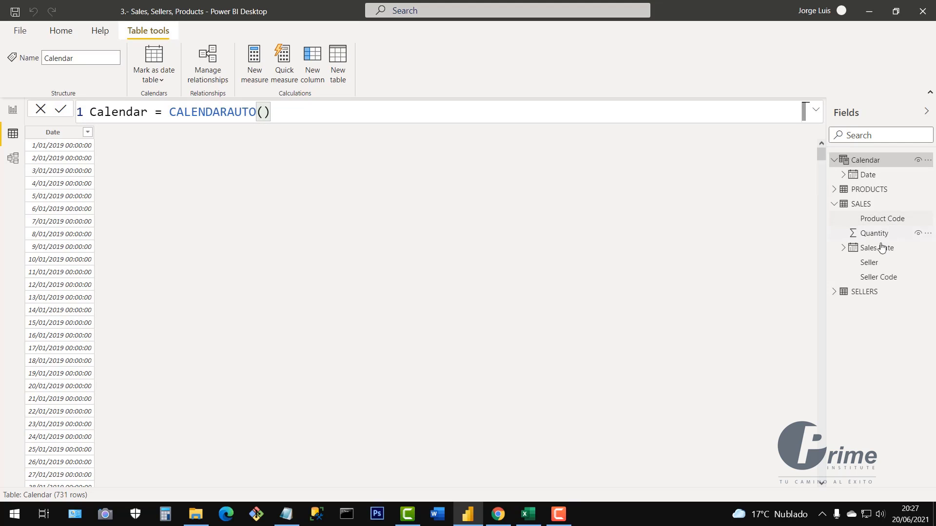
pyautogui.click(862, 205)
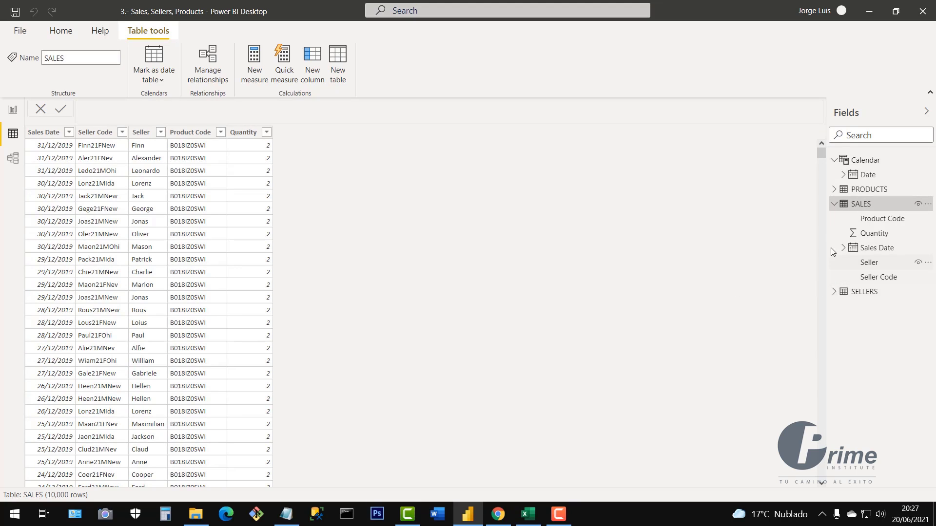
pyautogui.click(867, 165)
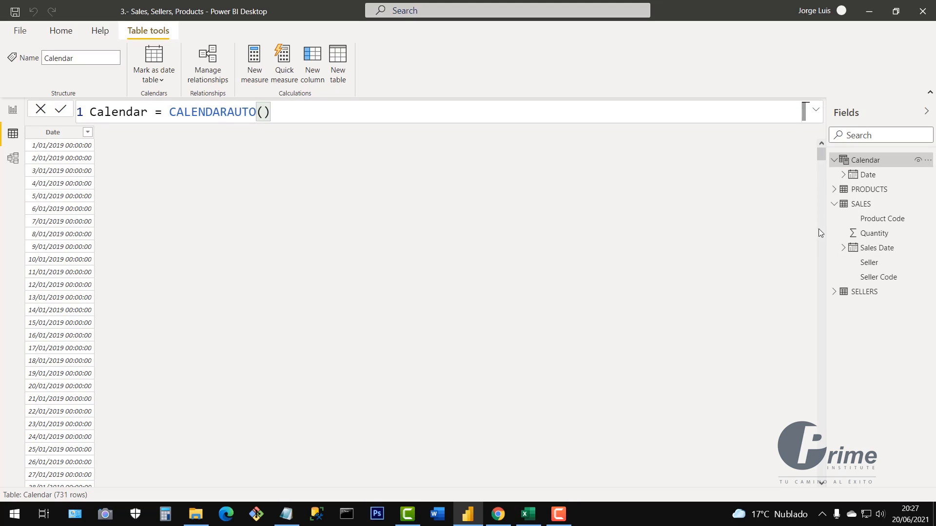
# - Check the SELLERS and SALES tables against Calendar, and view the Date column's filter values without applying a filter
pyautogui.click(862, 293)
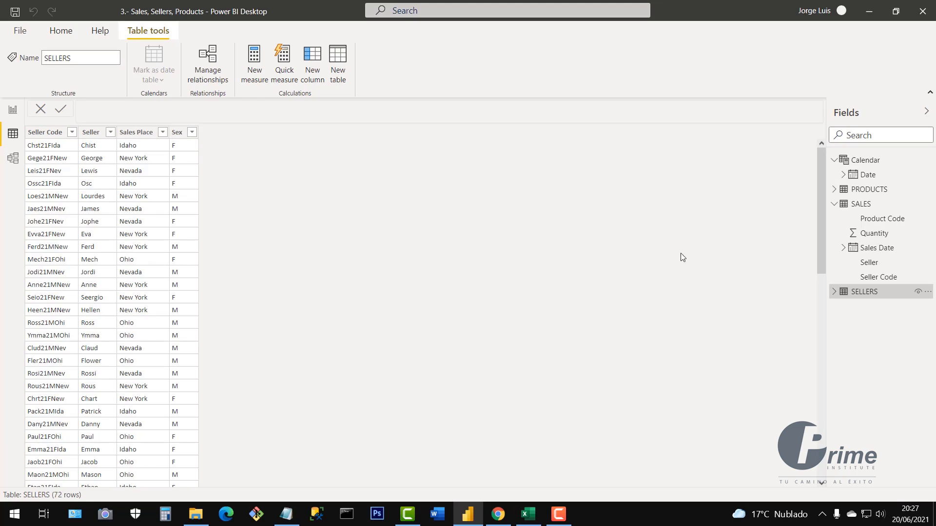
pyautogui.click(861, 162)
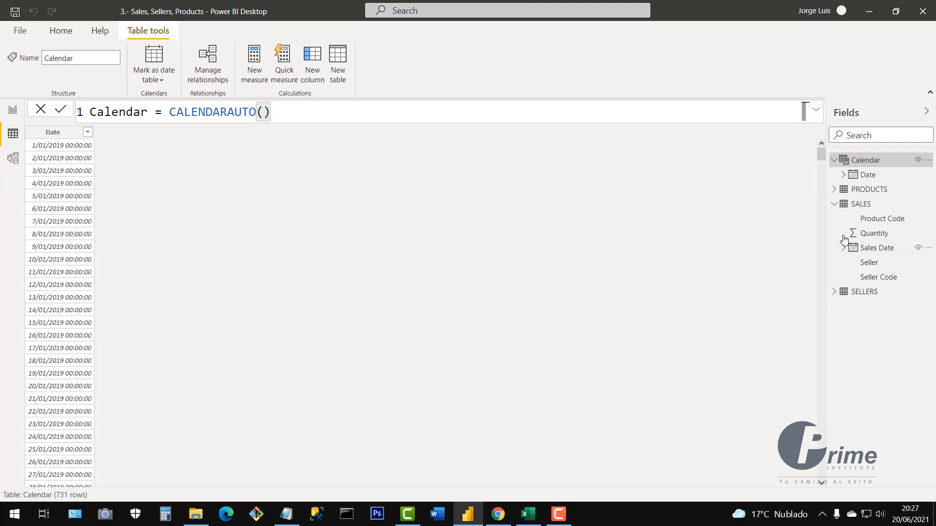
pyautogui.click(856, 293)
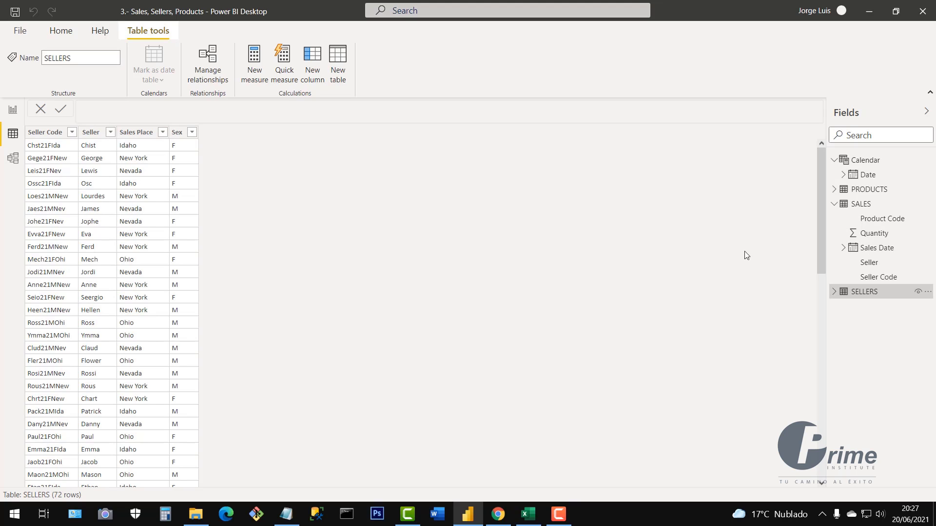
pyautogui.click(869, 208)
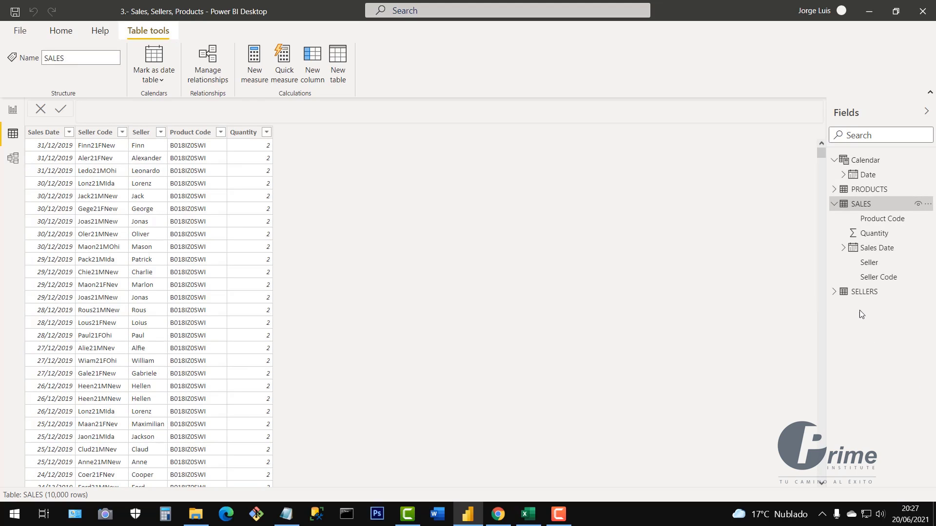
pyautogui.click(863, 294)
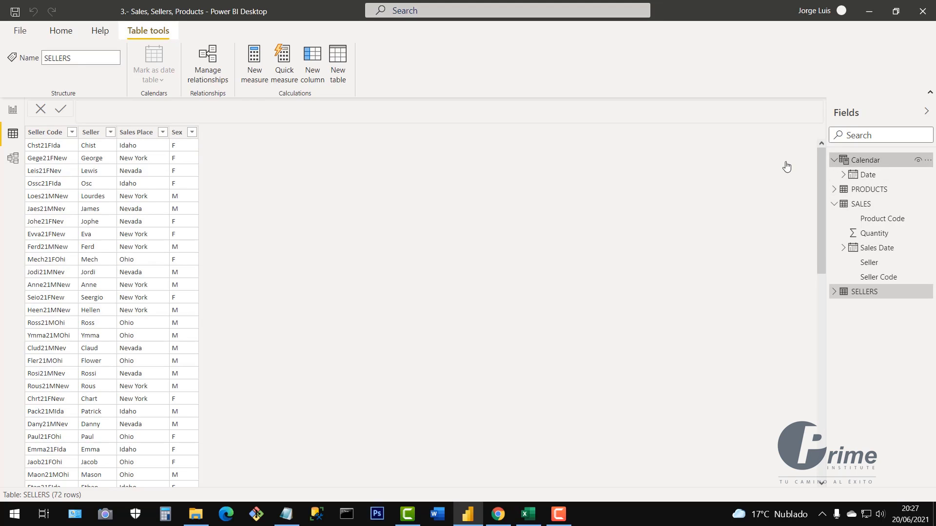
pyautogui.click(865, 160)
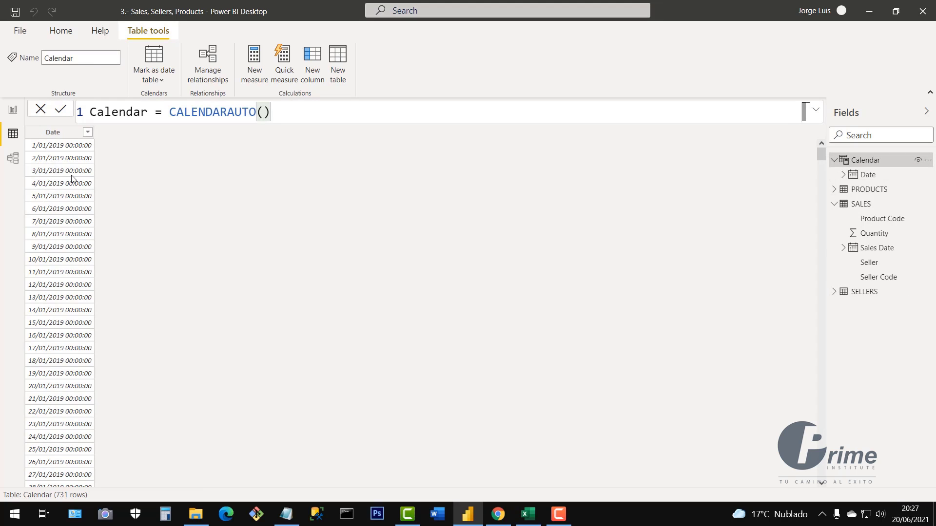
pyautogui.click(86, 133)
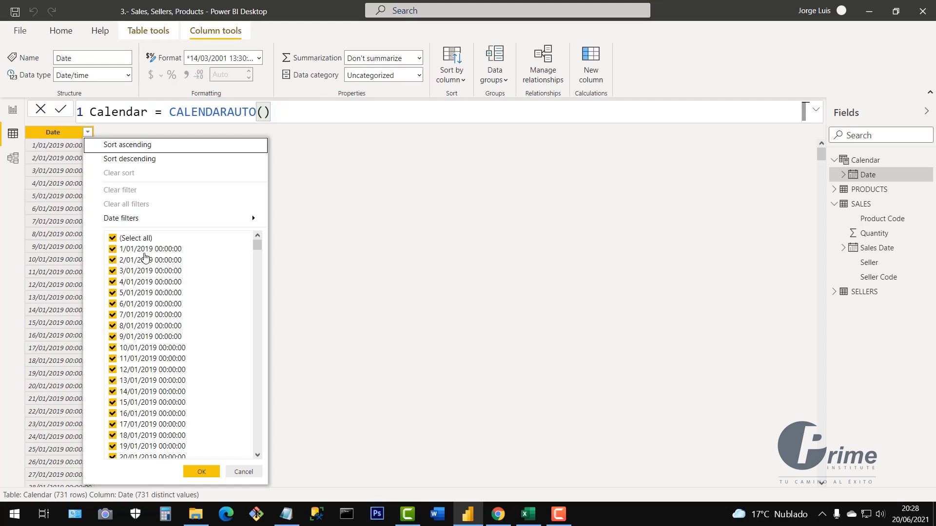
pyautogui.click(241, 476)
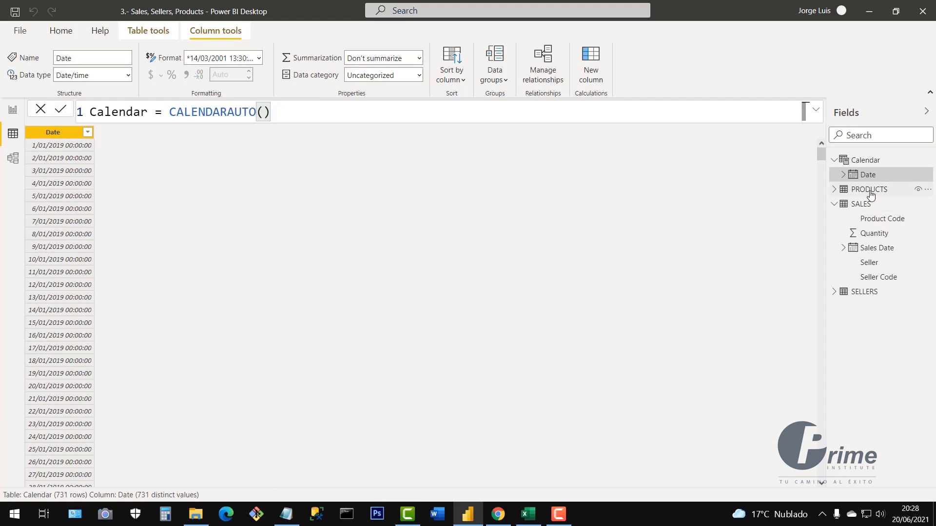
# - Check the PRODUCTS table for dates, and compare the Calendar table's CALENDARAUTO formula and rows with the SALES table
pyautogui.click(835, 192)
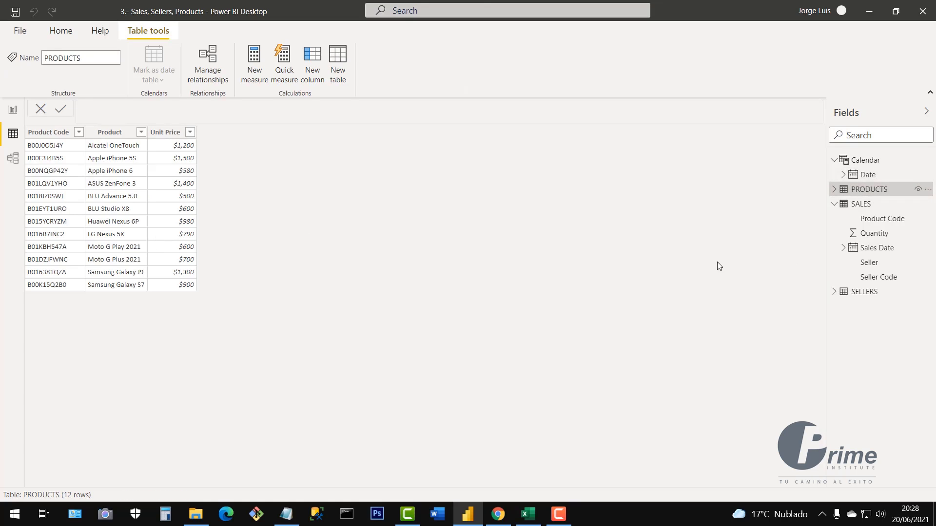
pyautogui.click(866, 164)
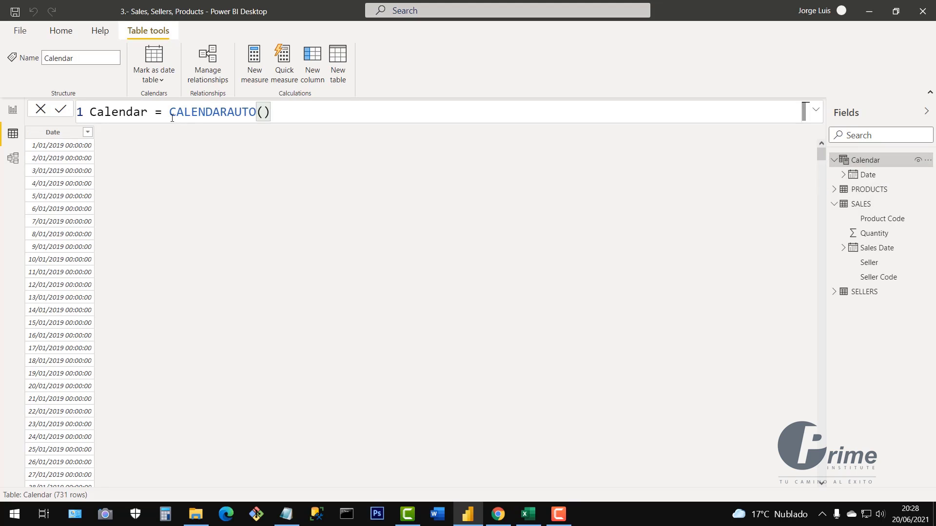
pyautogui.moveTo(170, 112); pyautogui.dragTo(282, 112)
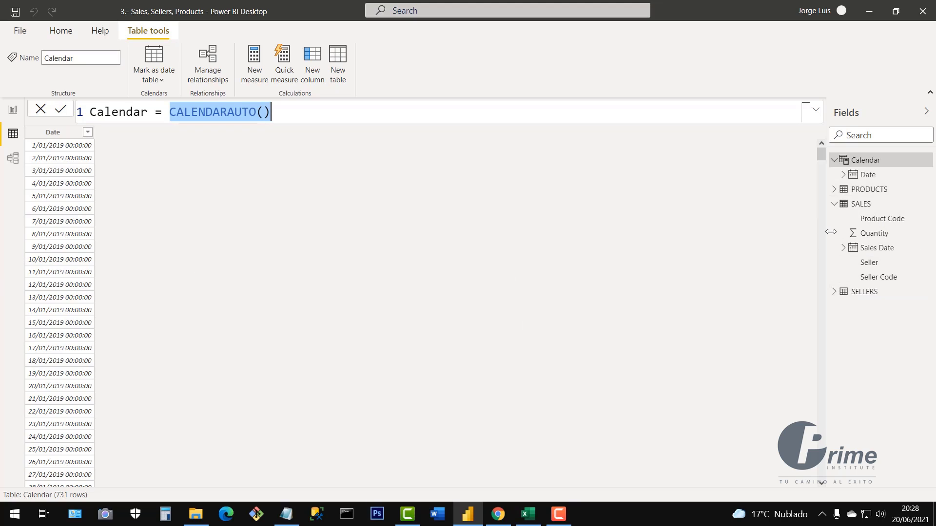
pyautogui.click(866, 209)
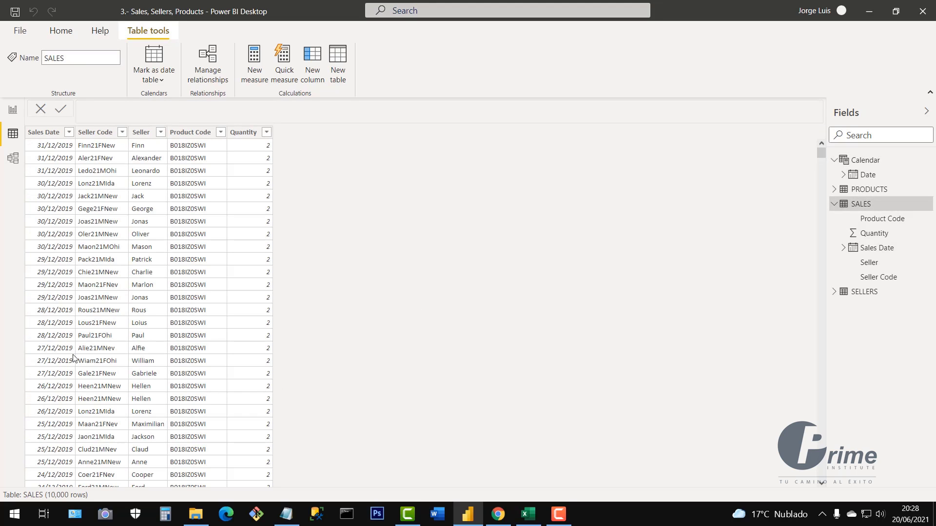
pyautogui.click(862, 162)
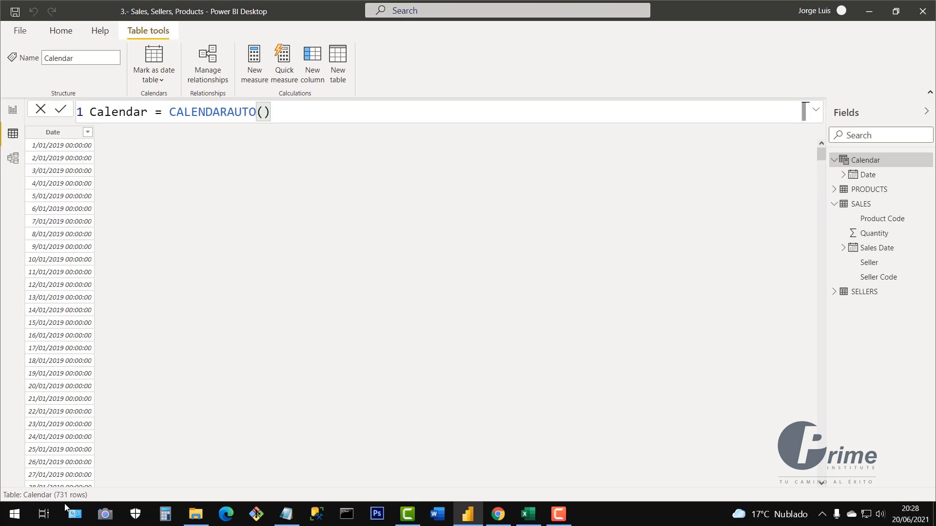
# - Switch to the Excel workbook and examine the filter years and the first and last Sales Date values on the Sale sheet
pyautogui.click(529, 515)
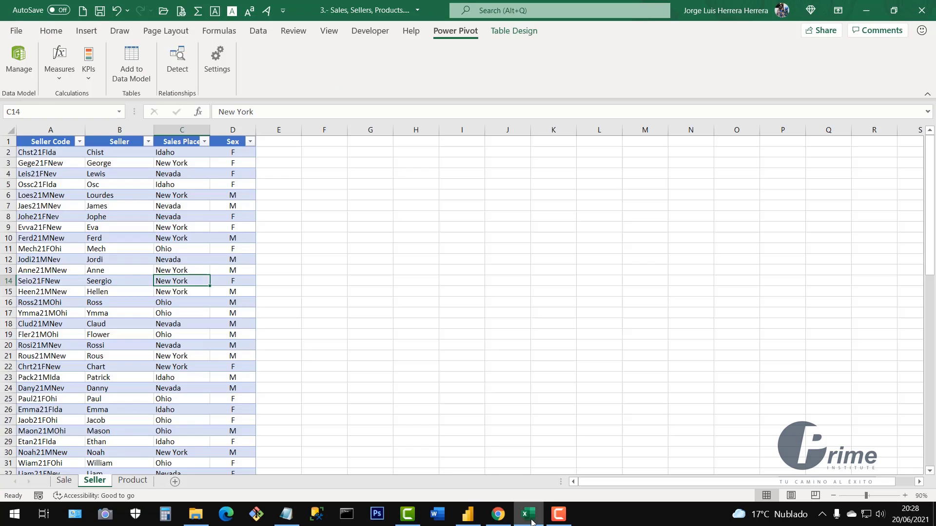
pyautogui.click(66, 482)
pyautogui.click(52, 173)
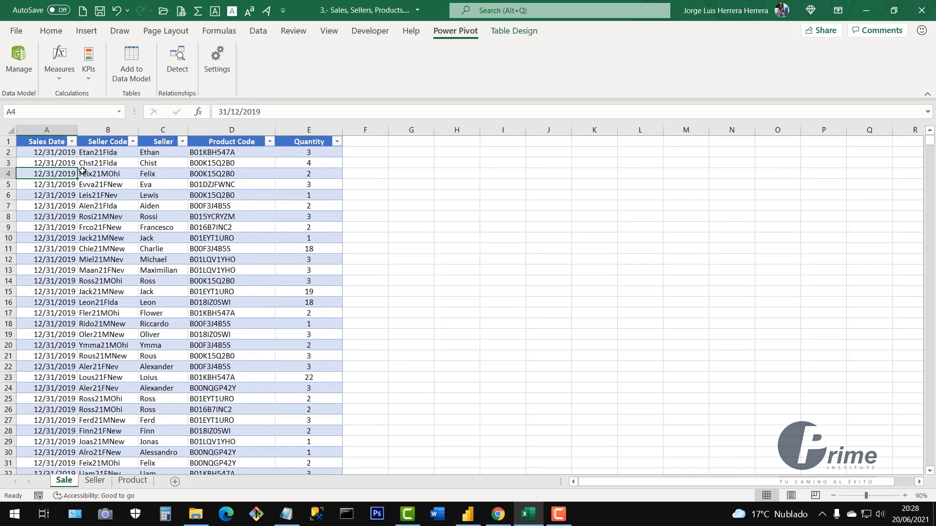
pyautogui.click(71, 142)
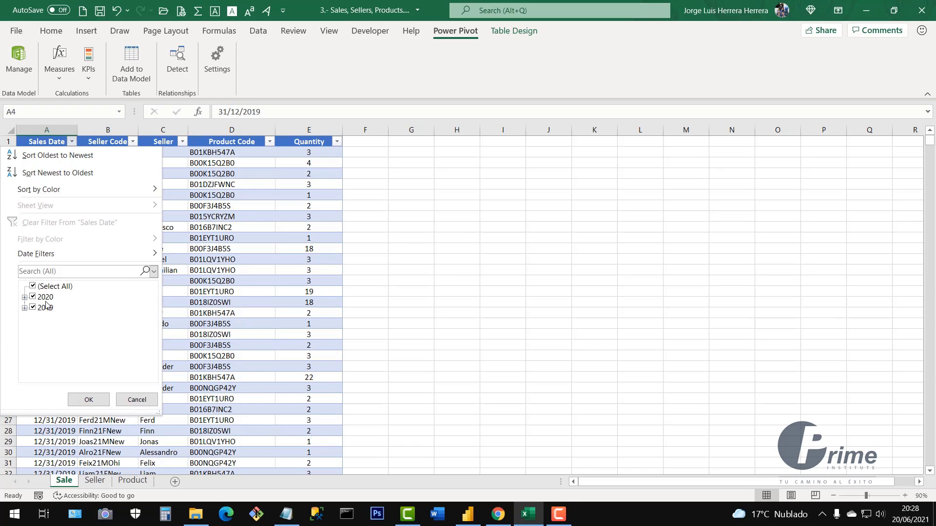
pyautogui.click(240, 290)
pyautogui.click(61, 307)
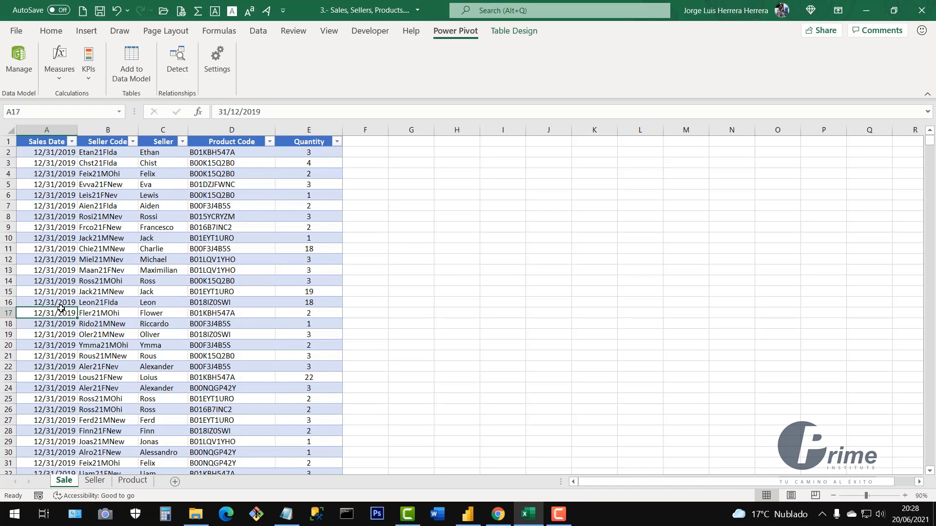
pyautogui.hotkey('ctrl', 'Down')
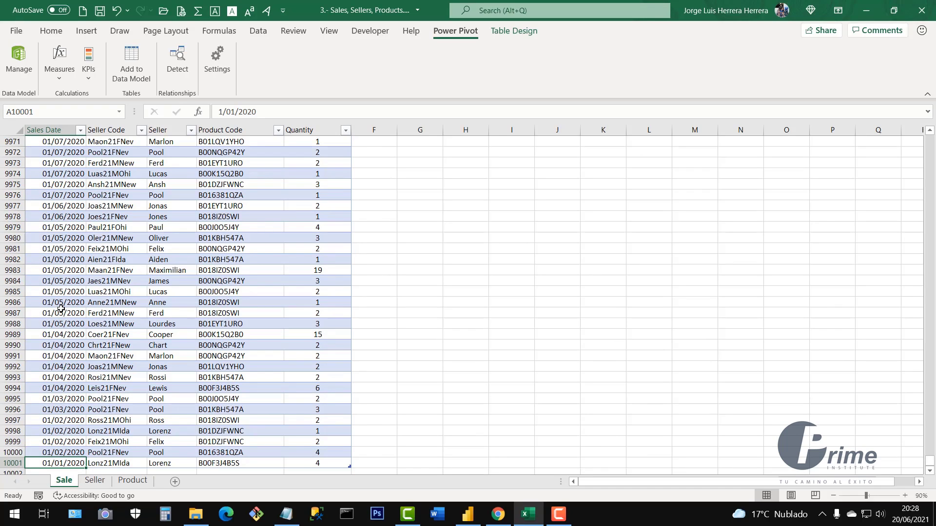
pyautogui.hotkey('ctrl', 'Up')
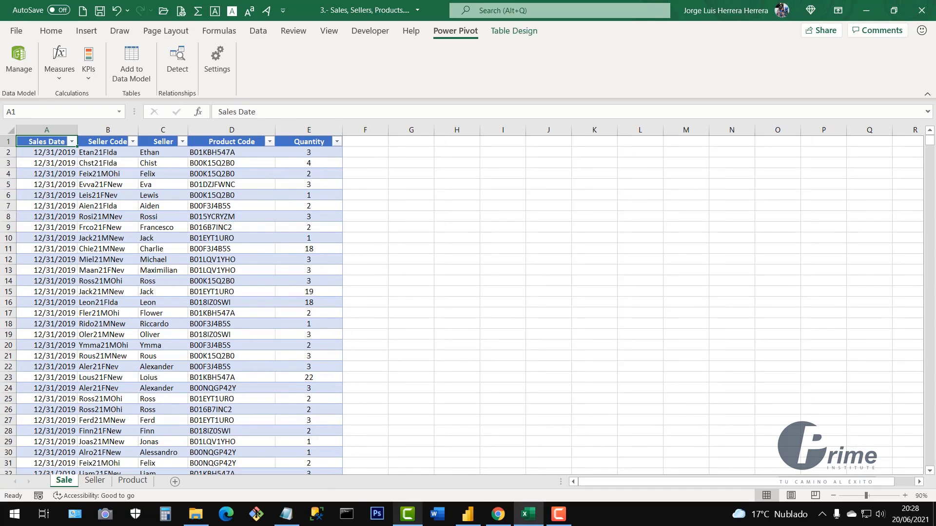
# - Switch back to Power BI Desktop and format the Calendar table's Date column as *14/03/2001 (d/mm/yyyy)
pyautogui.click(467, 514)
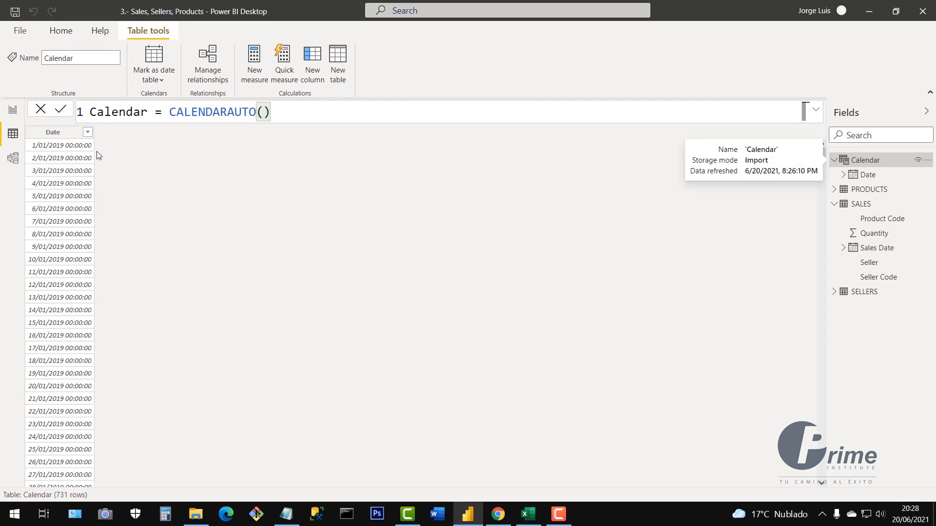
pyautogui.click(60, 139)
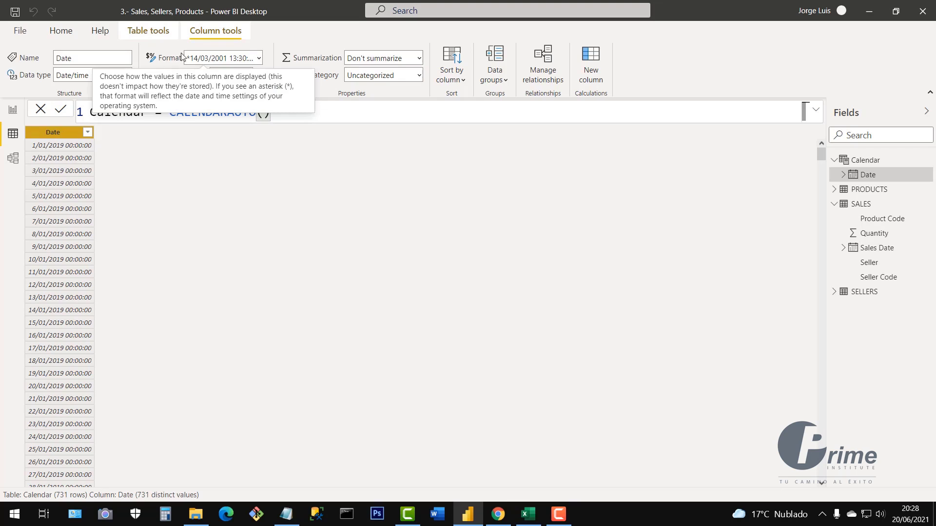
pyautogui.click(259, 58)
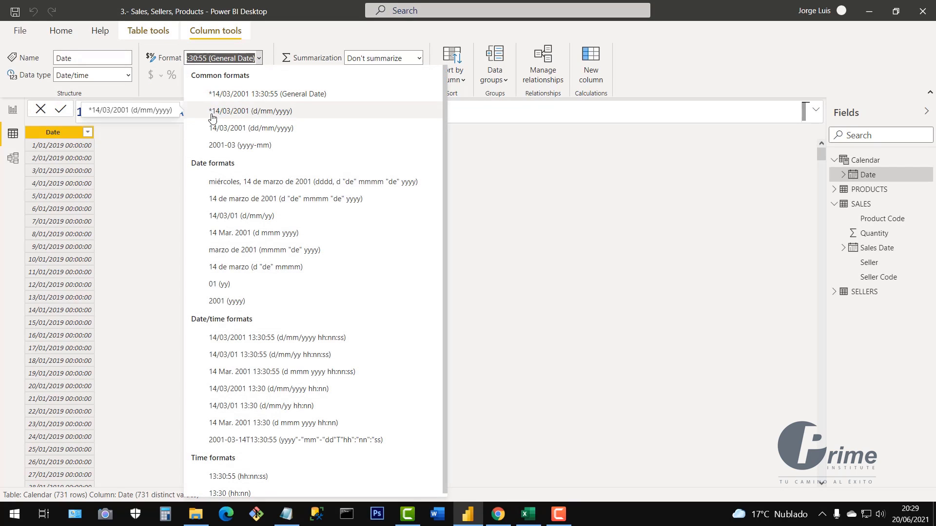
pyautogui.press('Escape')
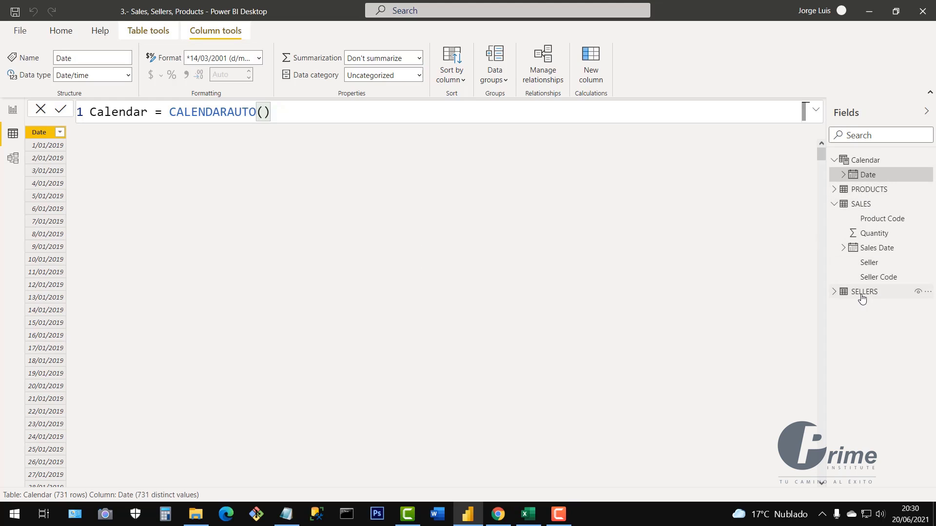
# - Look over the new column options available for the Calendar table and its Date column without choosing any
pyautogui.click(60, 34)
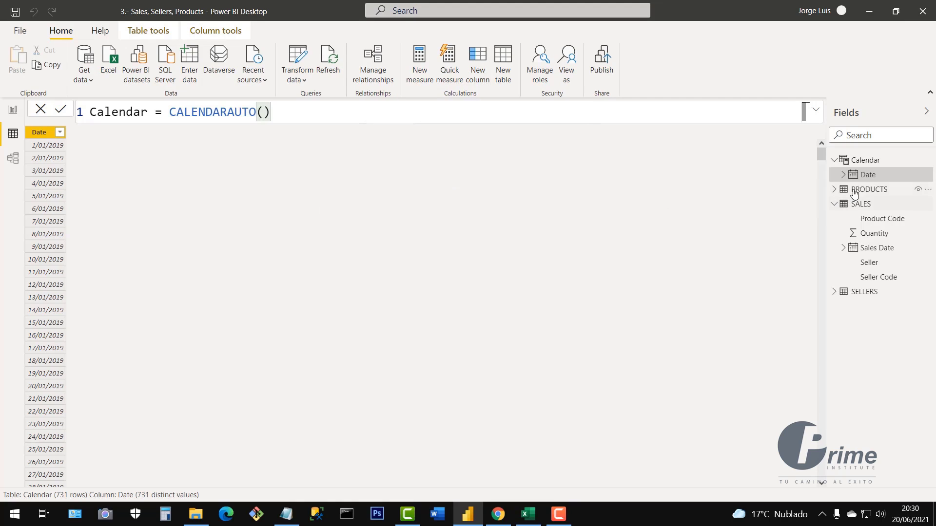
pyautogui.rightClick(867, 162)
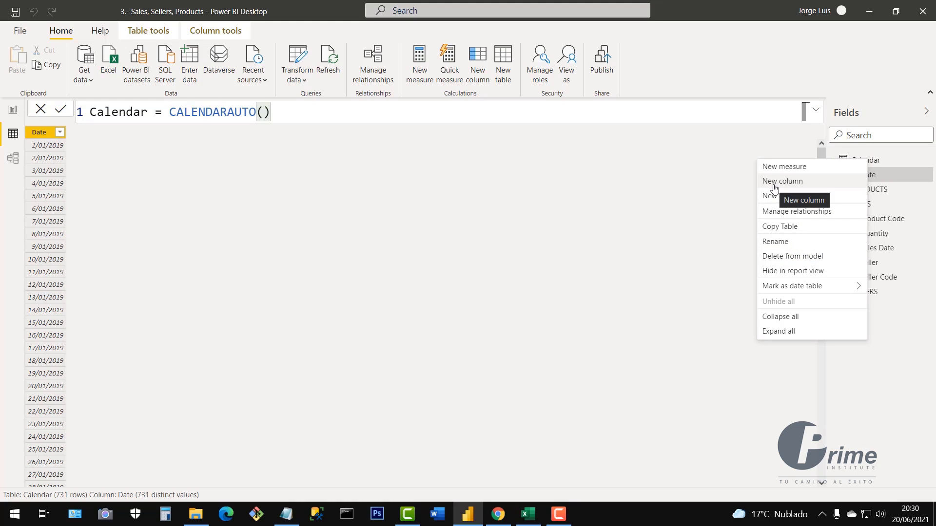
pyautogui.click(472, 256)
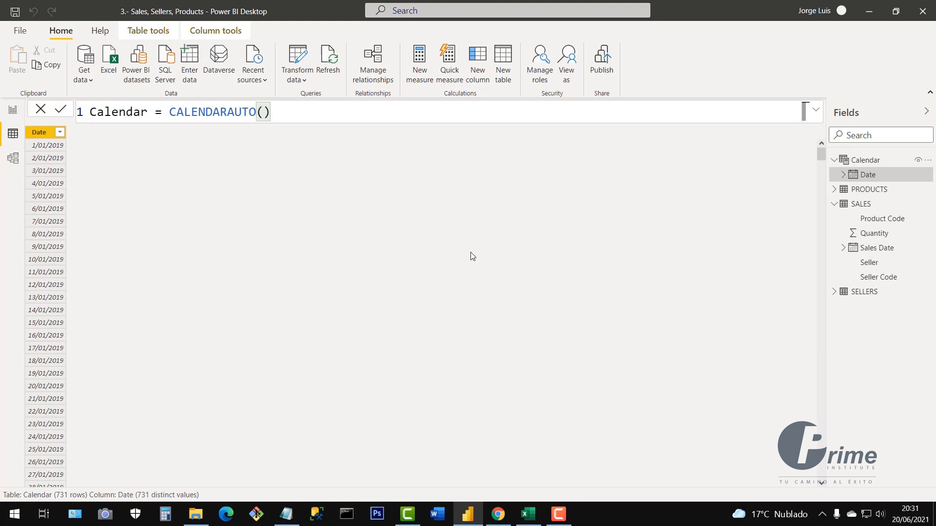
pyautogui.rightClick(40, 139)
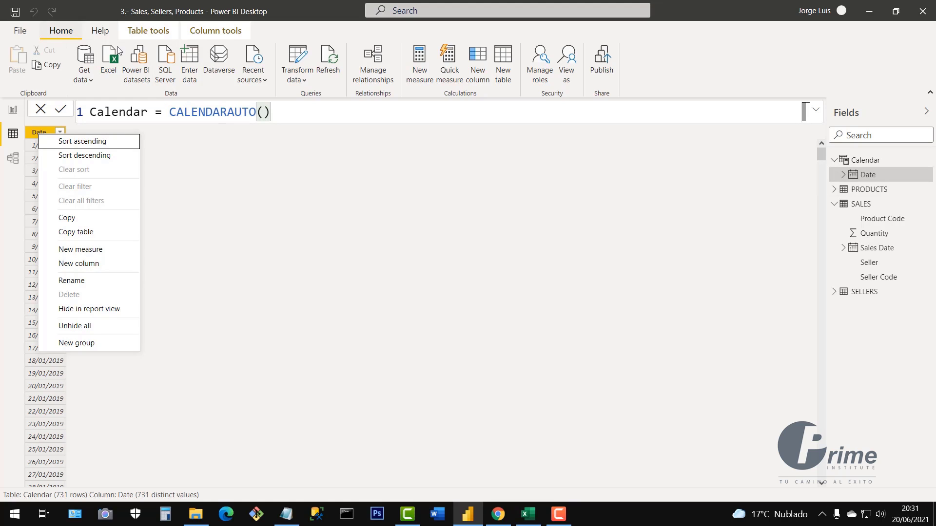
pyautogui.click(423, 190)
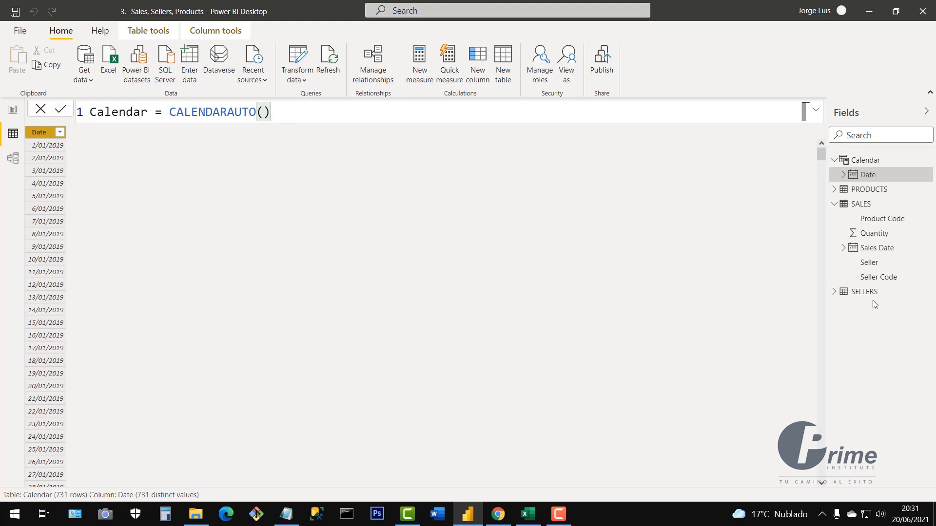
pyautogui.click(856, 296)
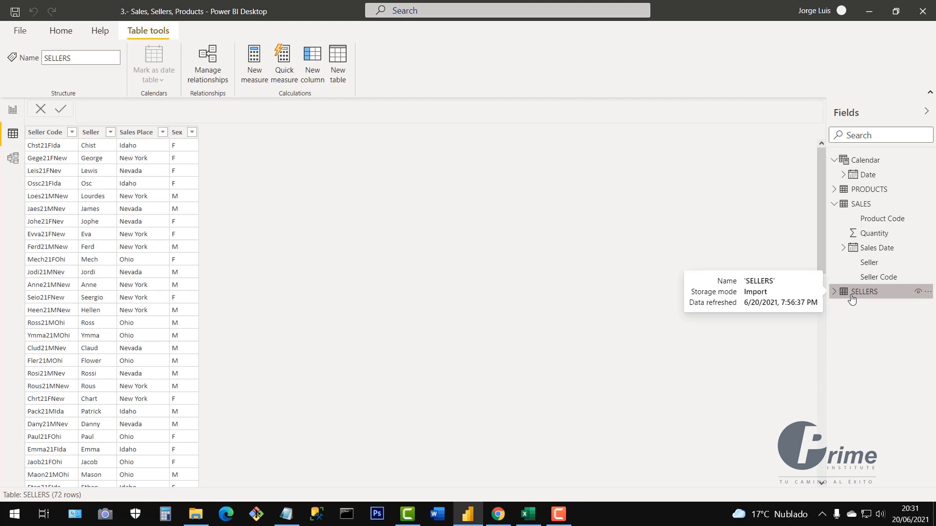
pyautogui.click(64, 32)
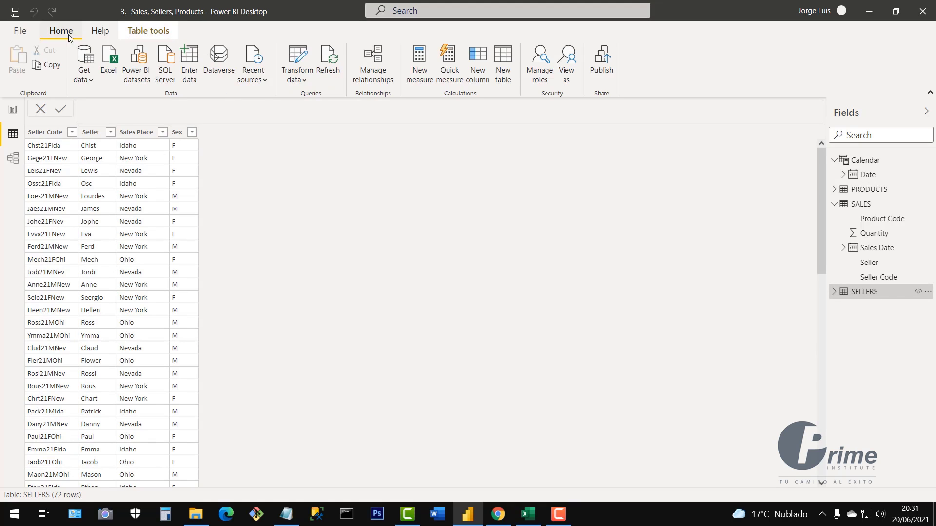
pyautogui.click(484, 80)
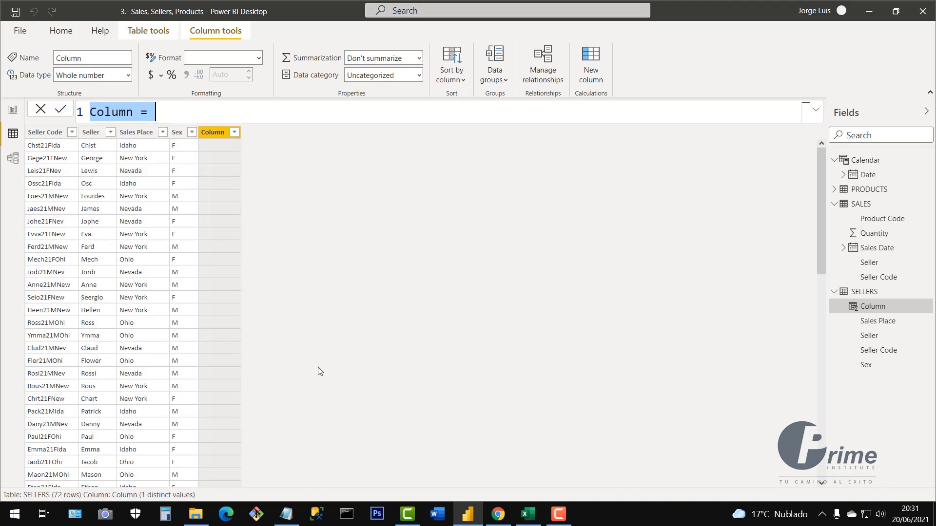
pyautogui.press('Escape')
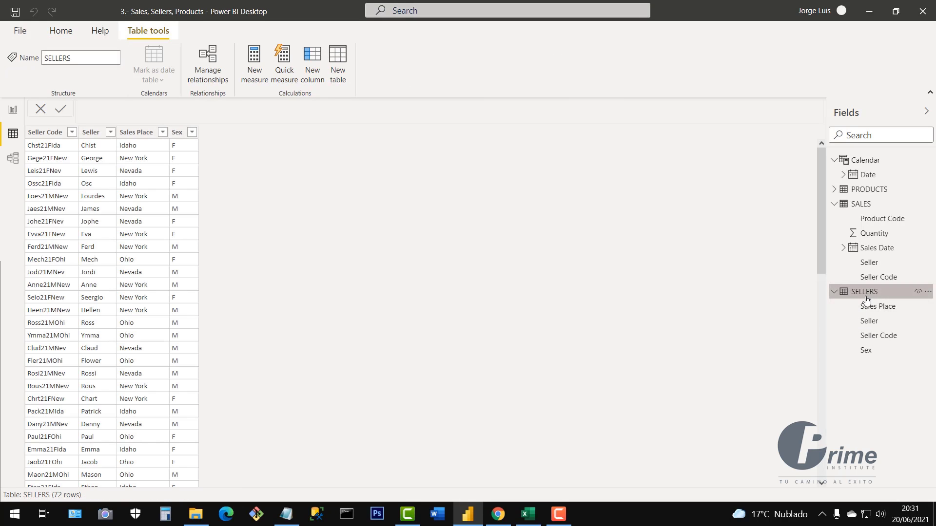
# - Add a calculated Year column to the Calendar table with the formula Year = YEAR('Calendar'[Date])
pyautogui.click(866, 161)
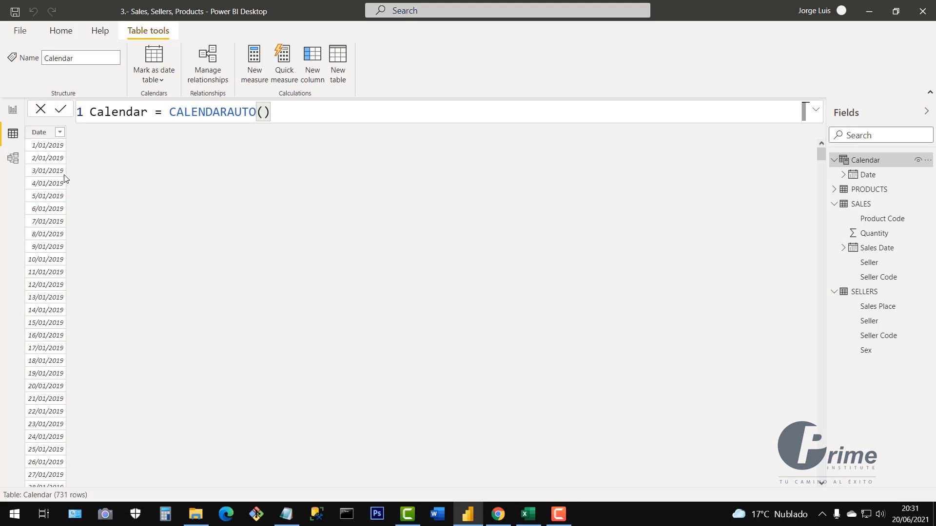
pyautogui.rightClick(40, 137)
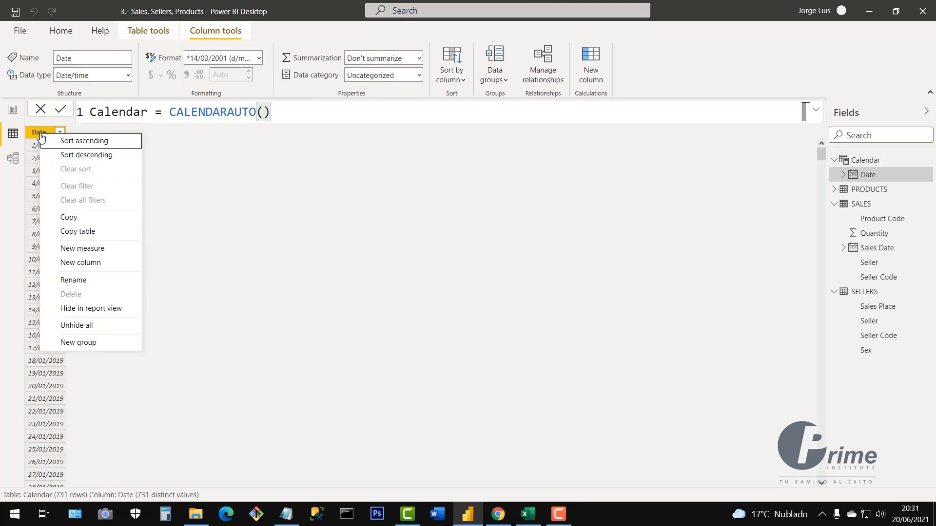
pyautogui.click(78, 267)
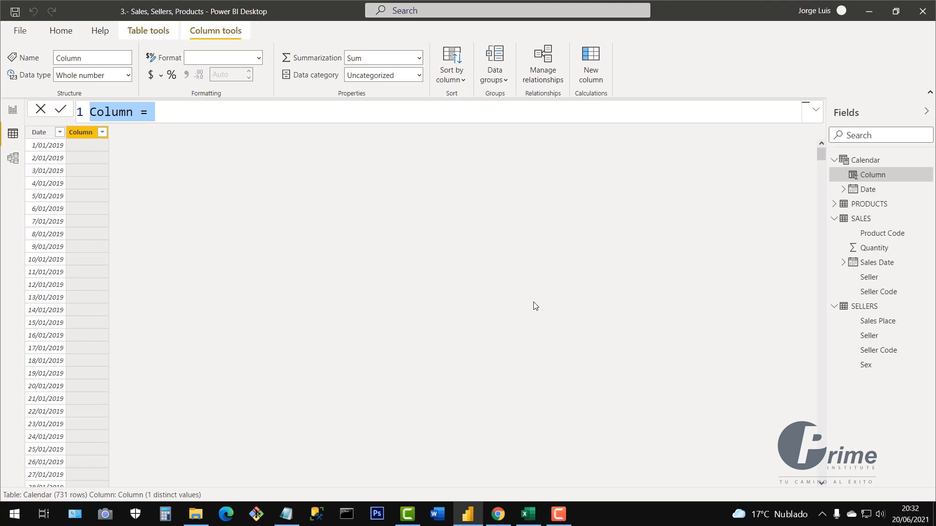
pyautogui.write('Year=')
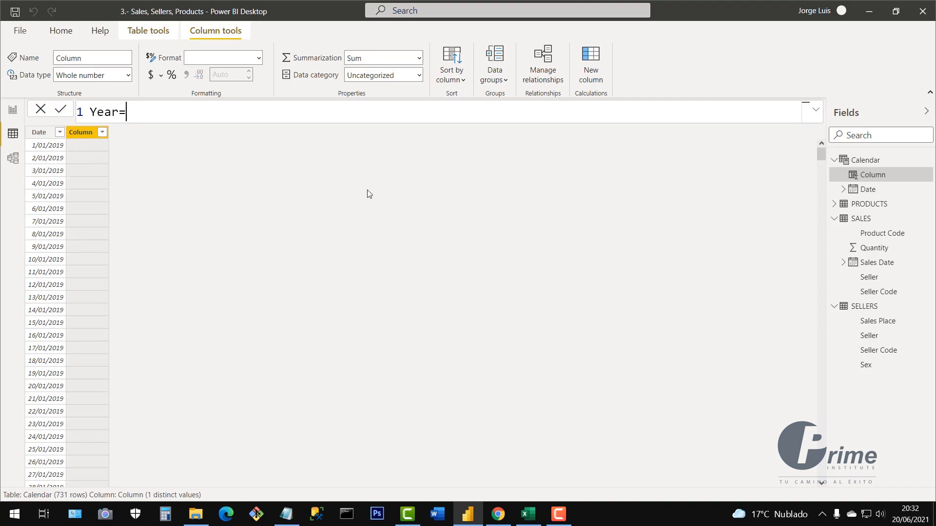
pyautogui.write('year')
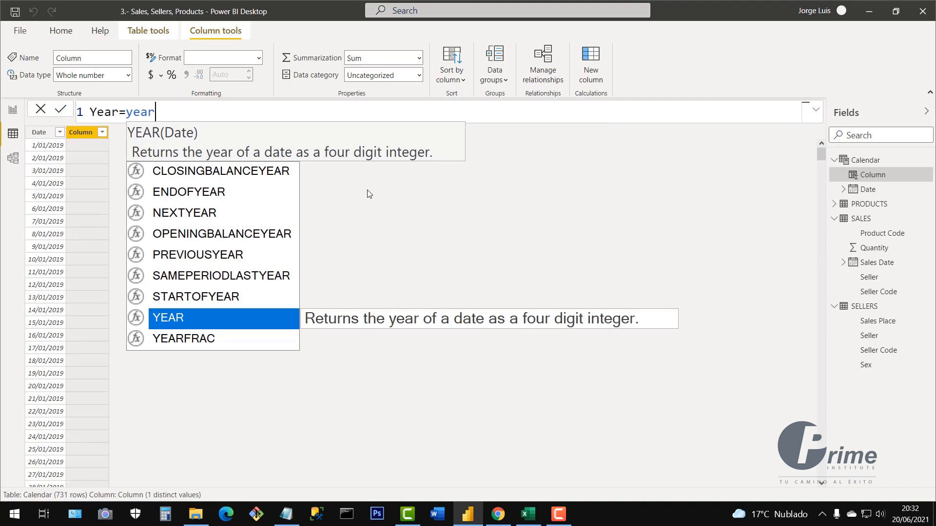
pyautogui.click(181, 316)
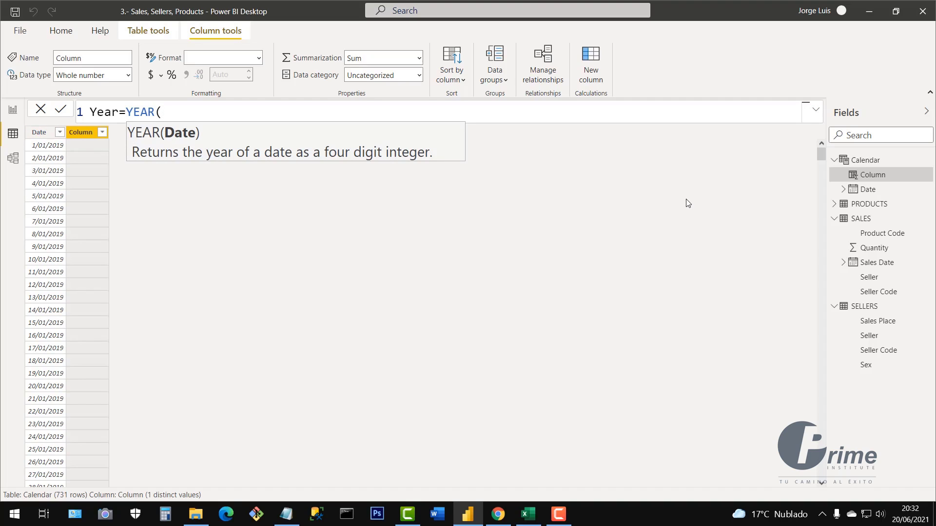
pyautogui.write('date')
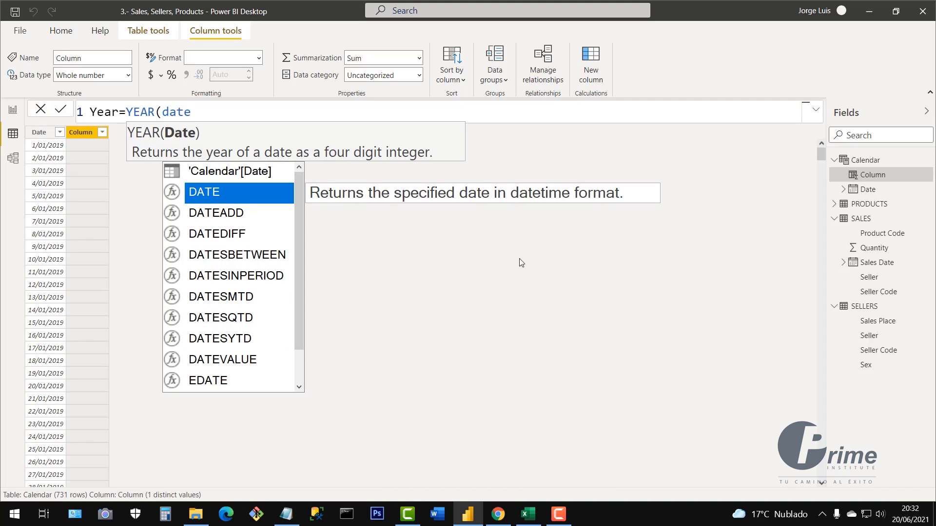
pyautogui.click(231, 173)
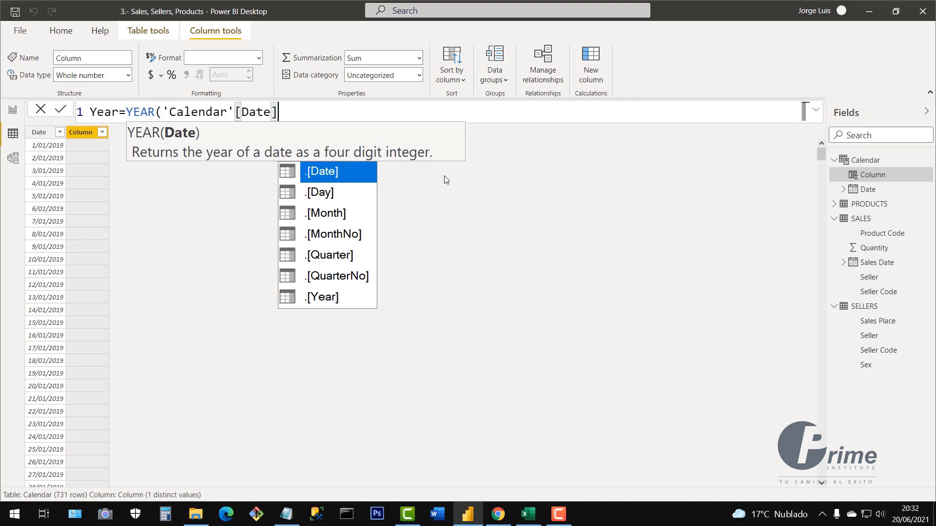
pyautogui.press('Escape')
pyautogui.write(')')
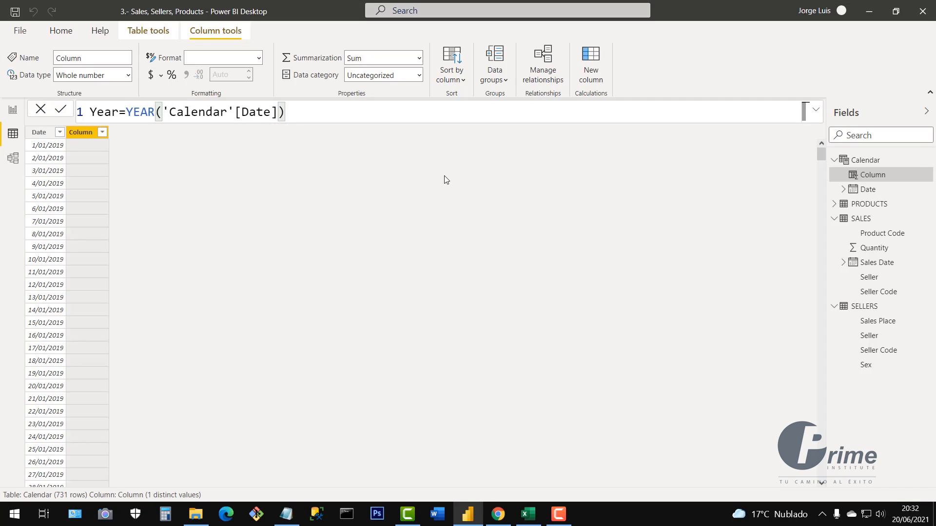
pyautogui.press('Return')
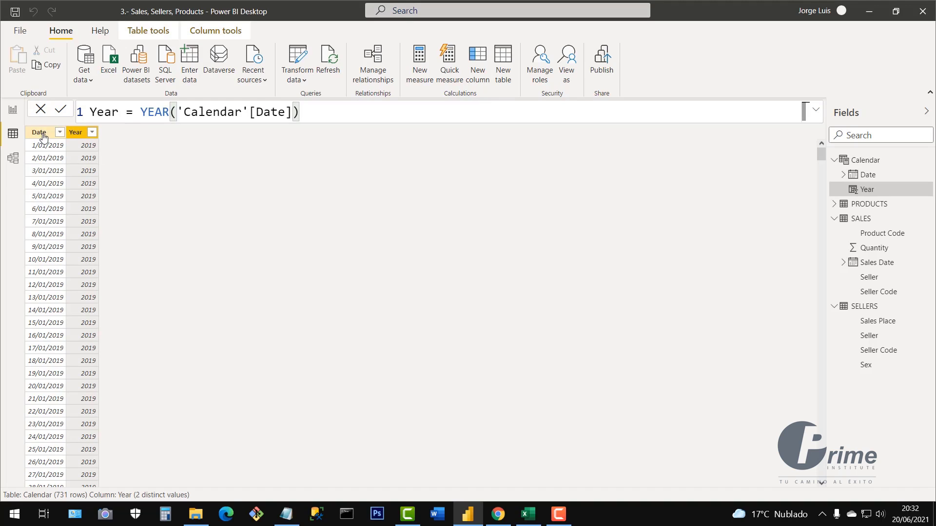
pyautogui.click(39, 158)
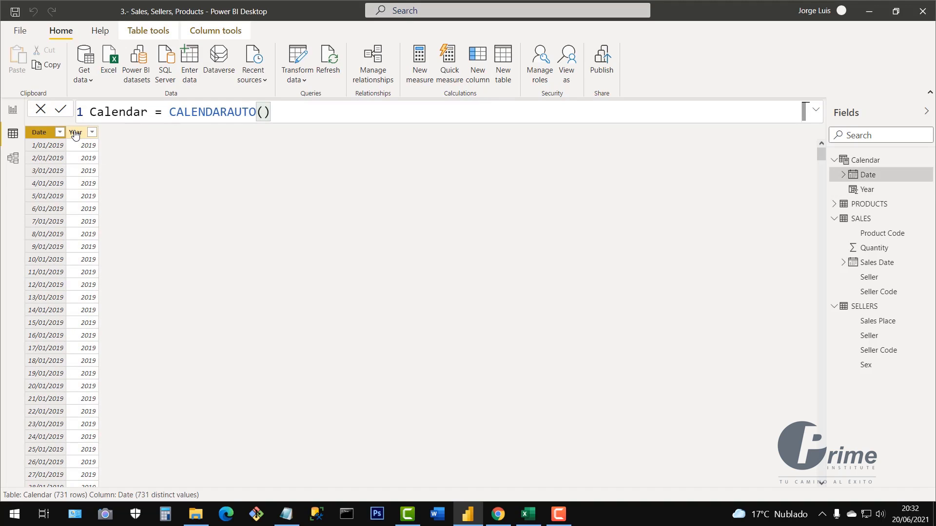
# - Add a calculated Month column to the Calendar table with the formula Month = MONTH('Calendar'[Date])
pyautogui.click(74, 134)
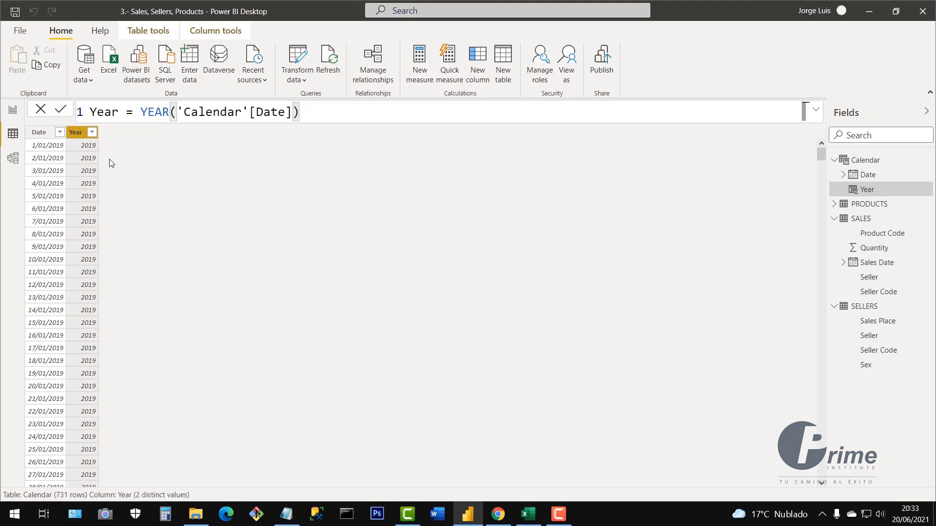
pyautogui.rightClick(79, 139)
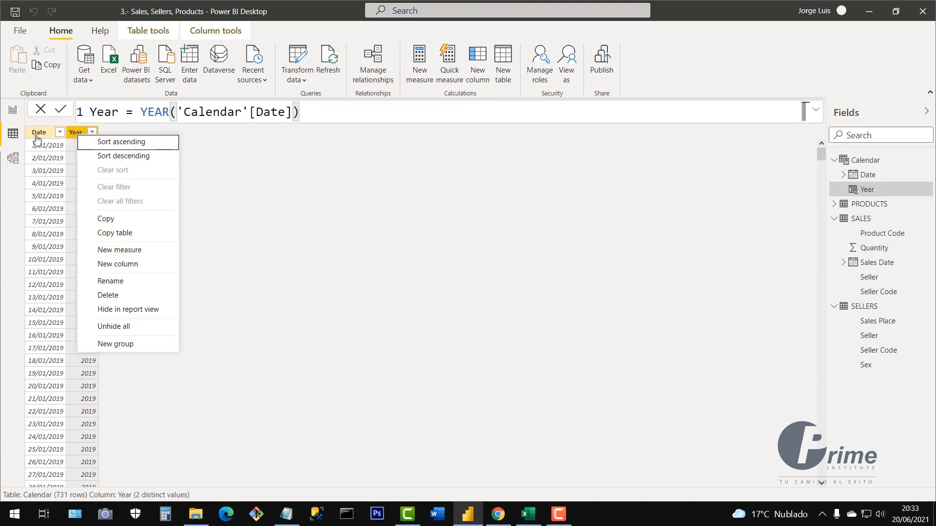
pyautogui.click(113, 264)
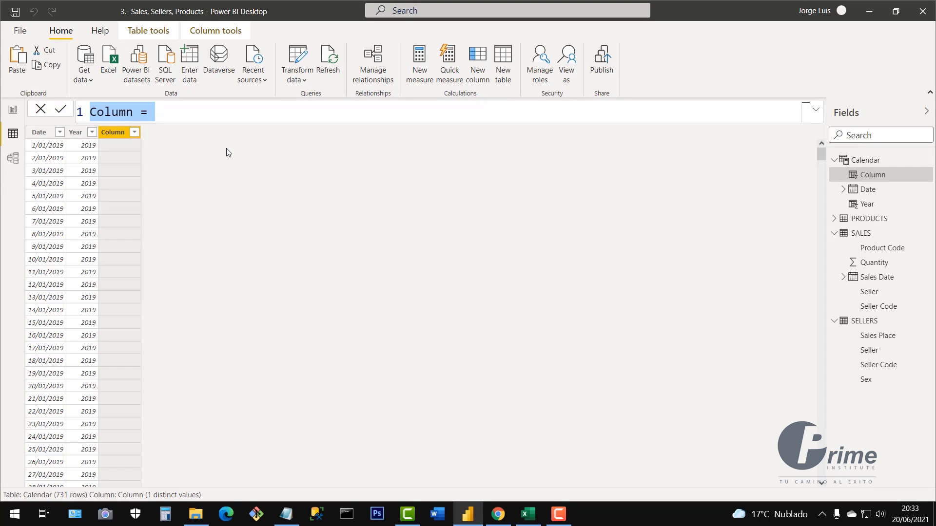
pyautogui.write('Month')
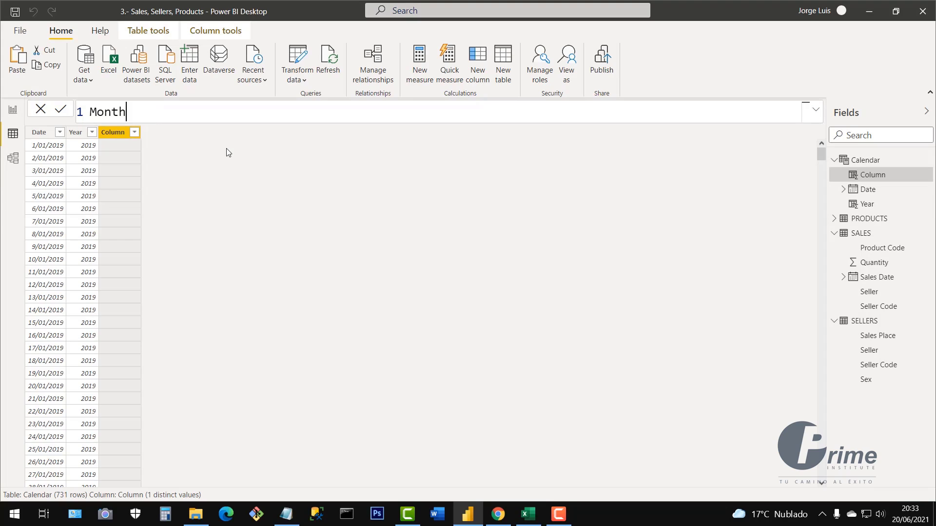
pyautogui.write('=mont')
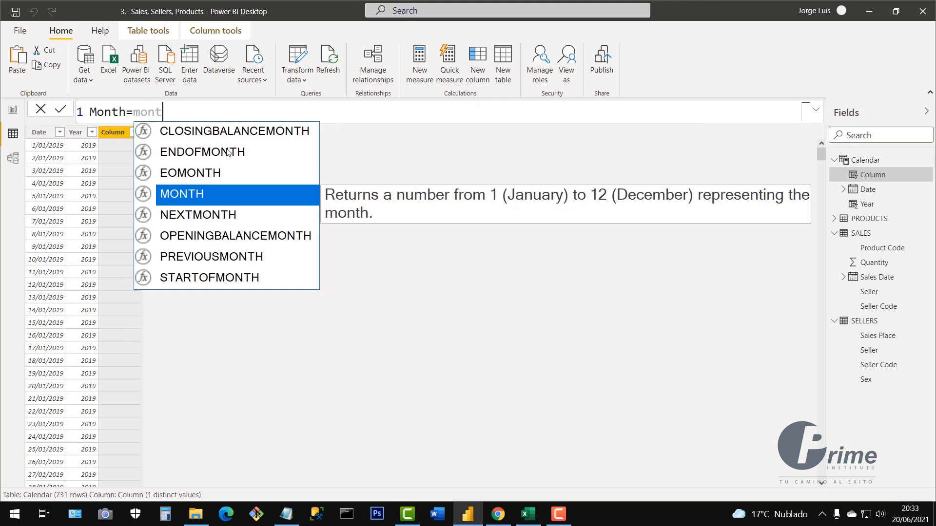
pyautogui.click(191, 194)
pyautogui.write('(')
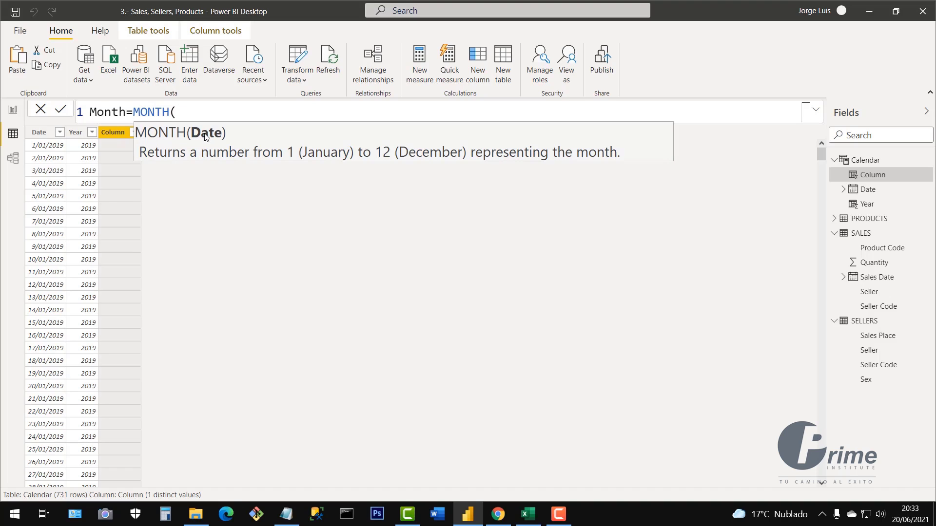
pyautogui.write('date')
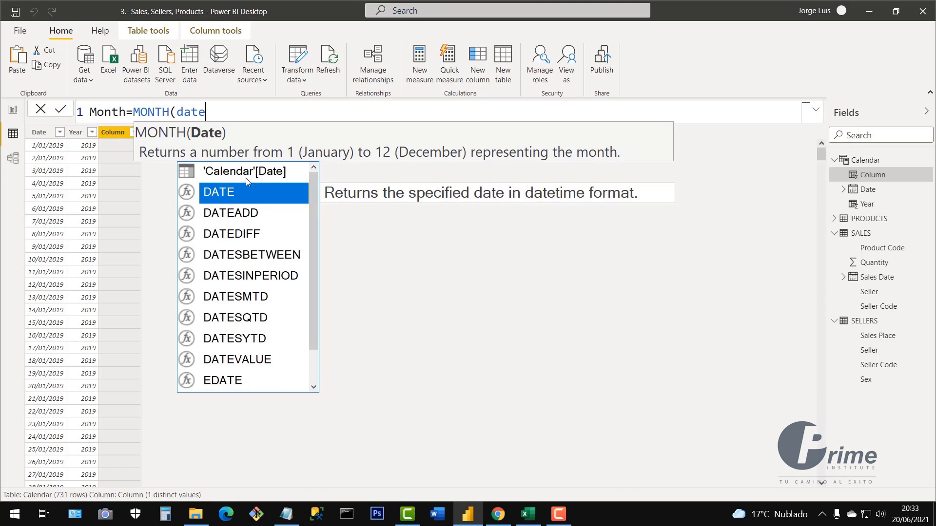
pyautogui.click(244, 173)
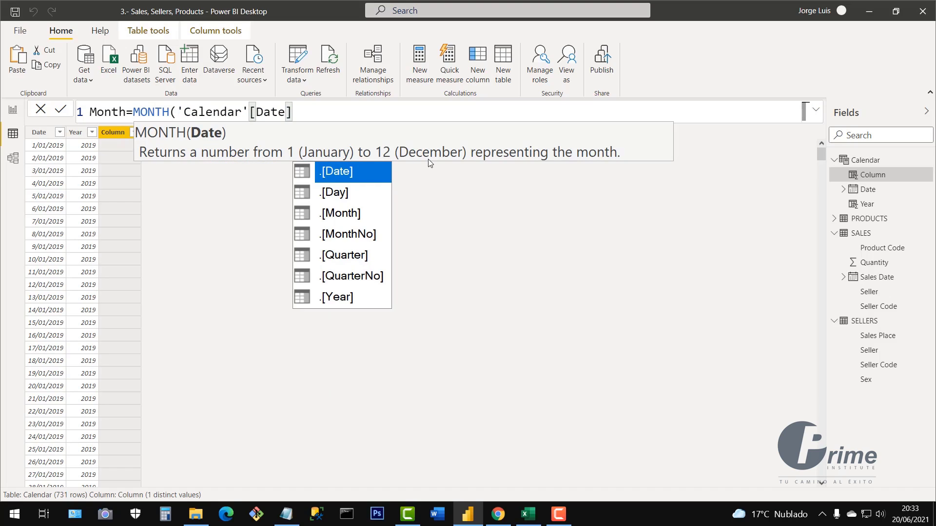
pyautogui.write(')')
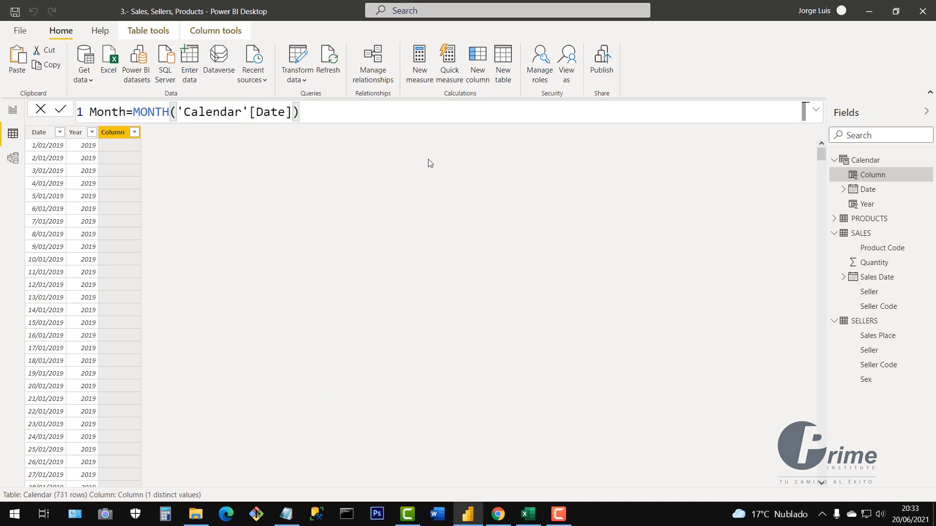
pyautogui.press('Return')
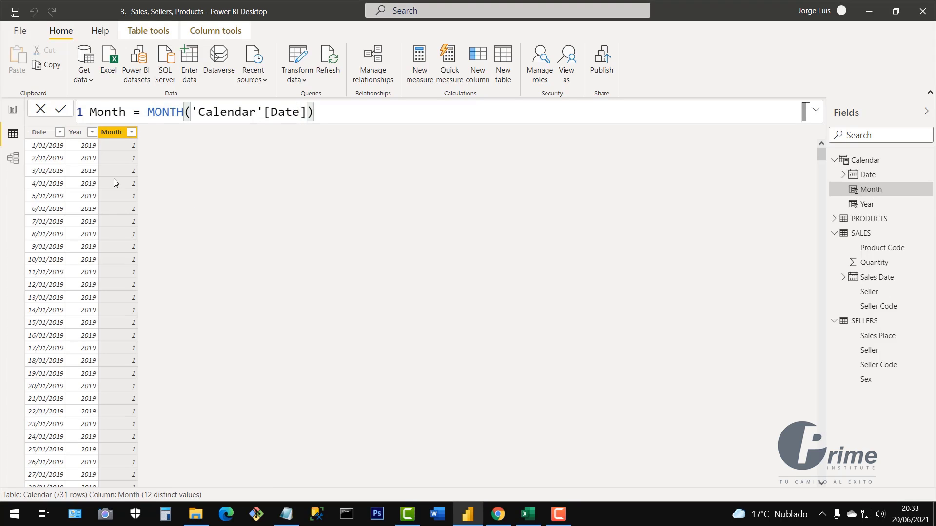
# - Examine the filter values of the Calendar table's Month and Year columns without applying any filter
pyautogui.click(131, 132)
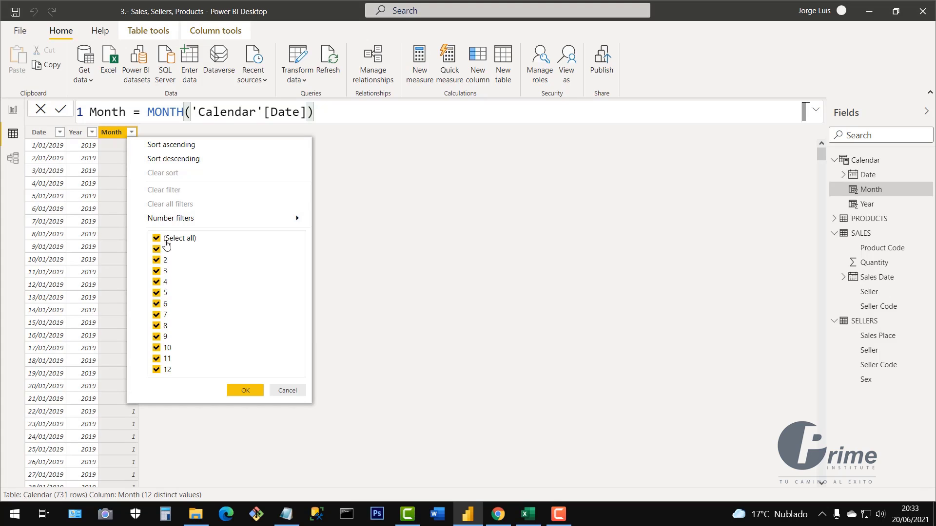
pyautogui.click(287, 392)
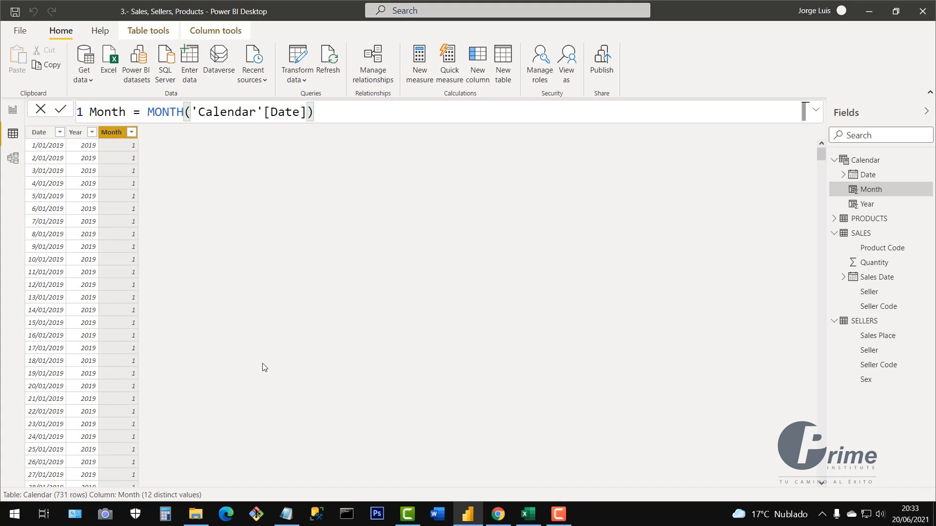
pyautogui.click(92, 133)
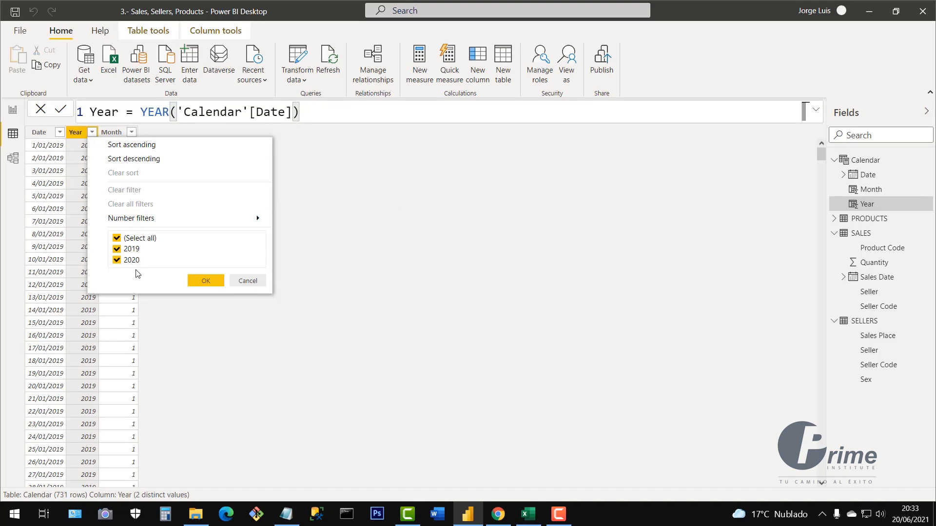
pyautogui.click(248, 281)
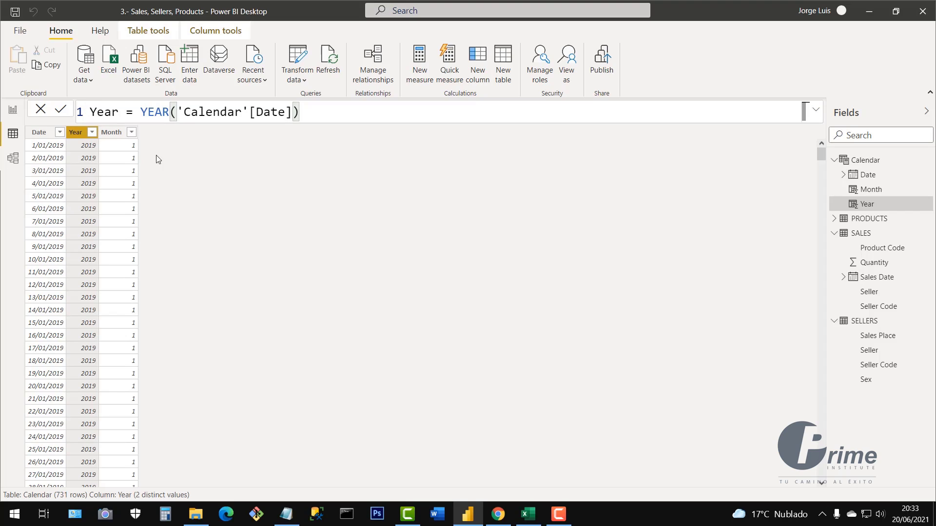
# - Add a calculated Text Month column to the Calendar table with the formula Text Month = FORMAT('Calendar'[Date],"MMMM")
pyautogui.rightClick(114, 138)
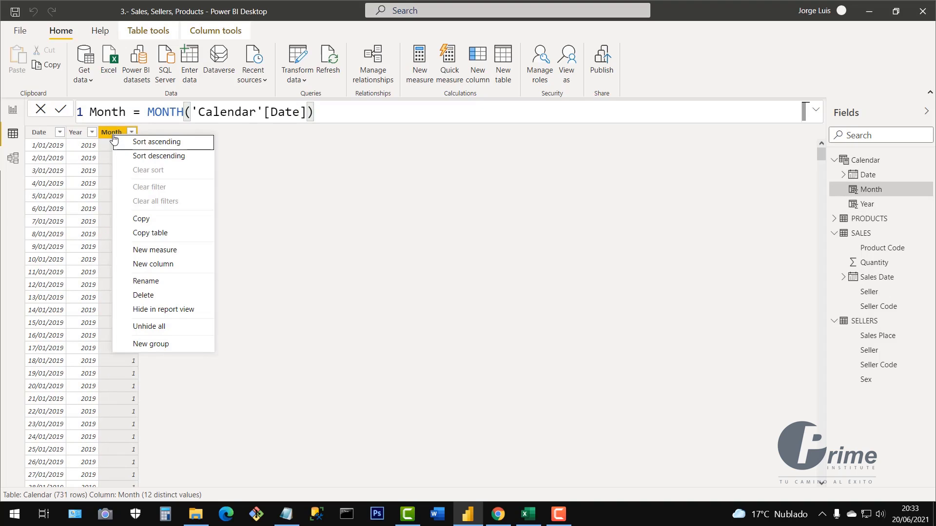
pyautogui.click(164, 266)
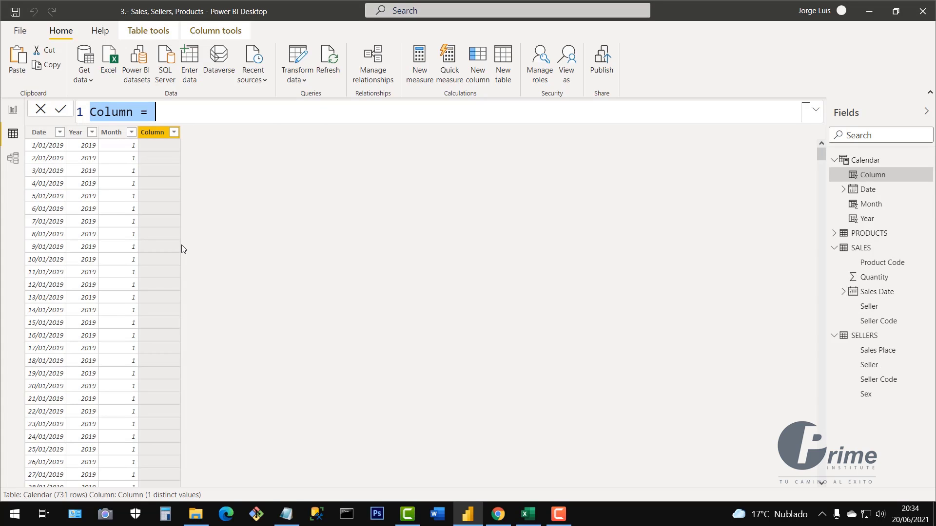
pyautogui.write('Tex')
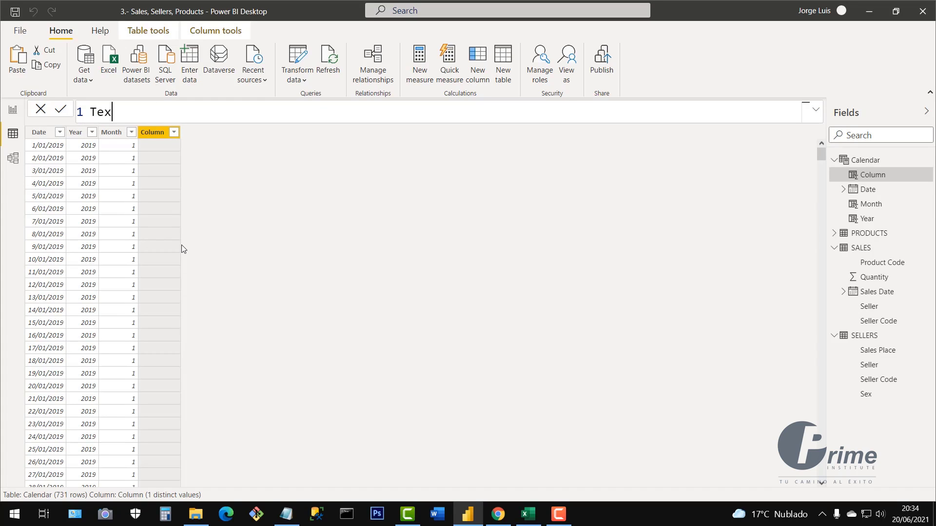
pyautogui.write('t Month=mon')
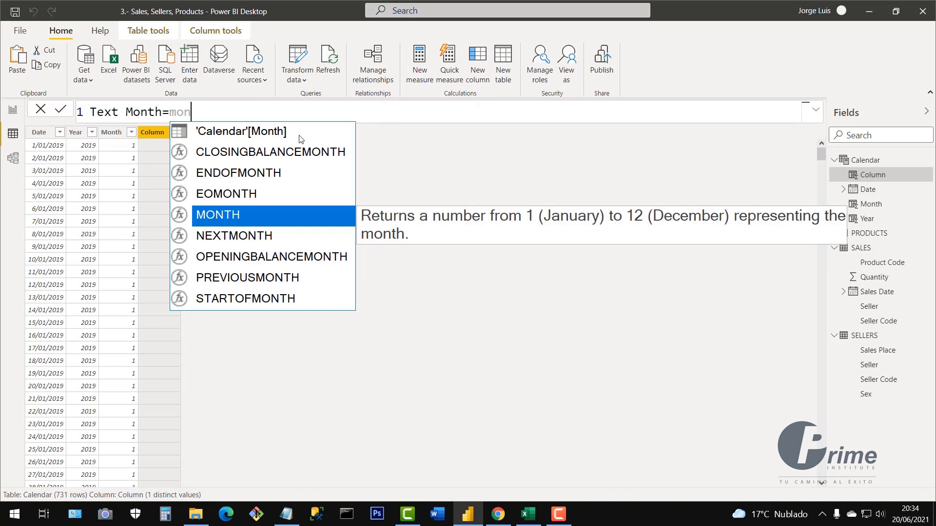
pyautogui.press('BackSpace')
pyautogui.press('BackSpace')
pyautogui.press('BackSpace')
pyautogui.write('for')
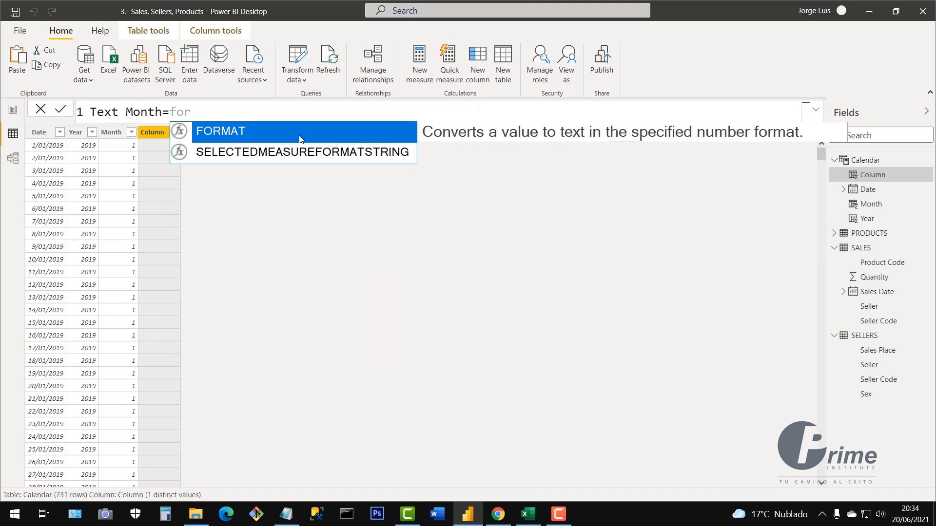
pyautogui.click(240, 131)
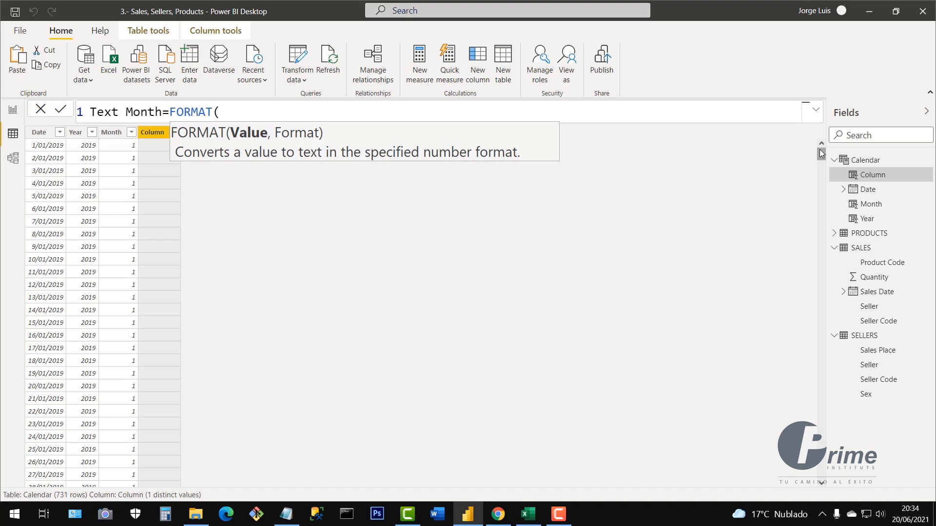
pyautogui.write('date')
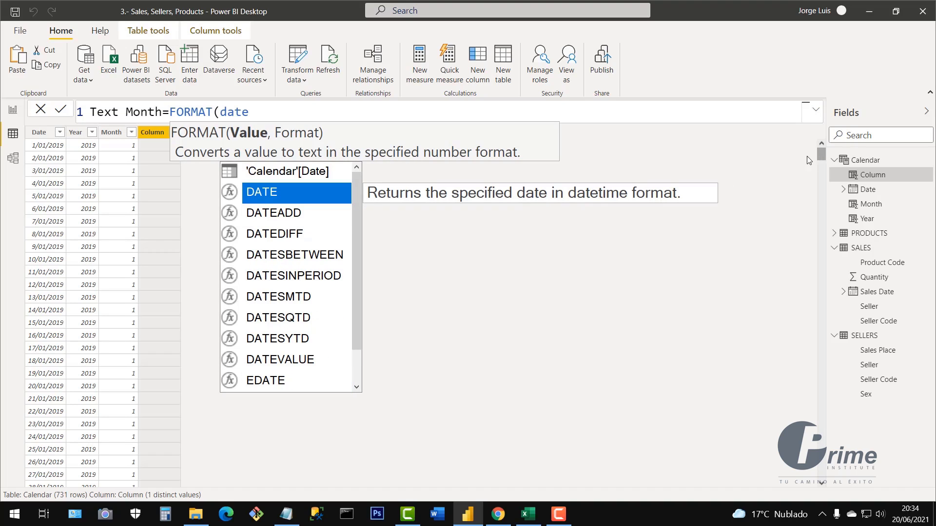
pyautogui.click(284, 172)
pyautogui.click(282, 172)
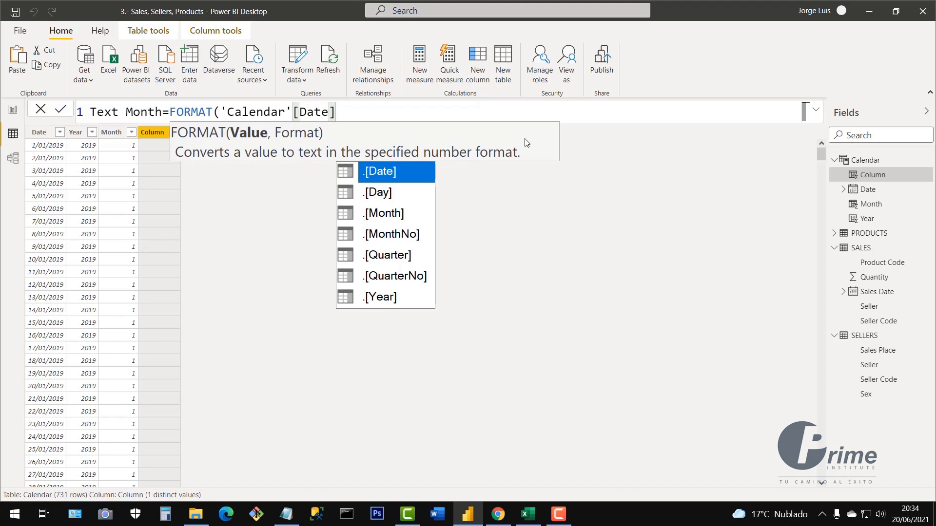
pyautogui.write(',')
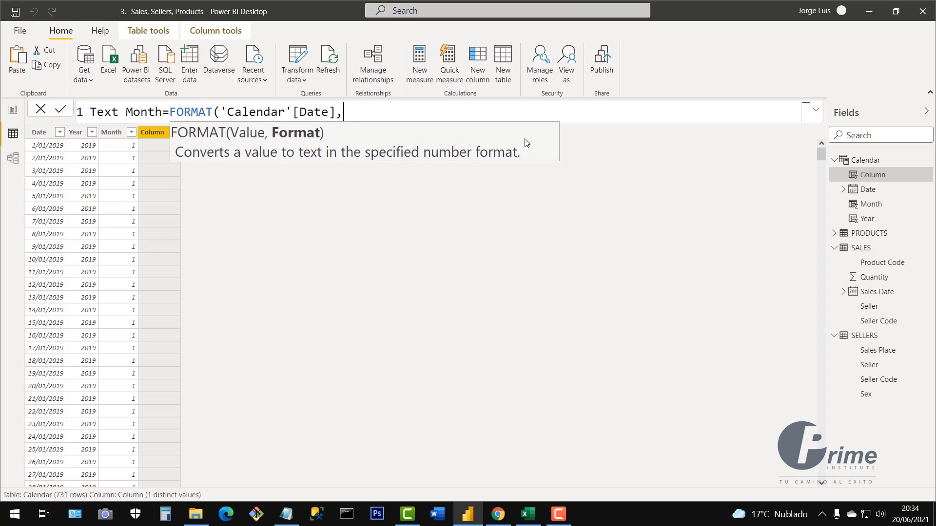
pyautogui.write('"MMMM')
pyautogui.write('")')
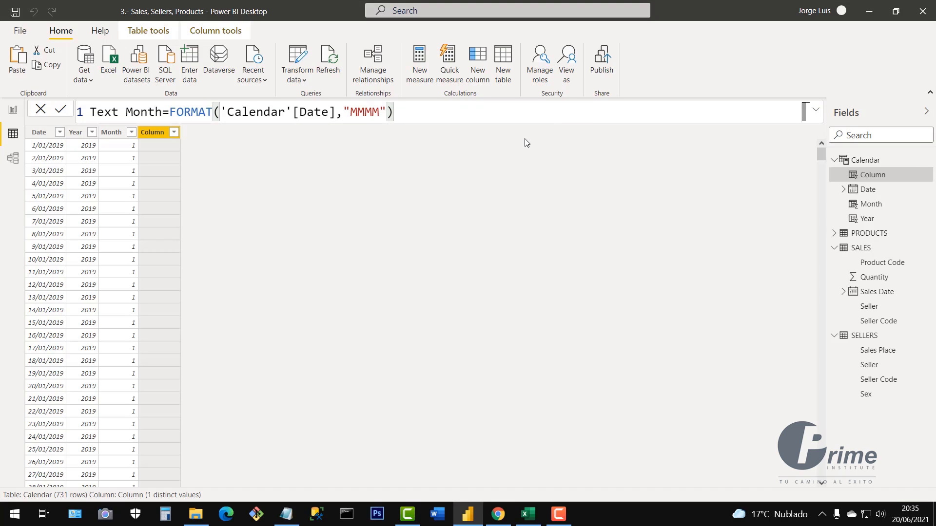
pyautogui.press('Return')
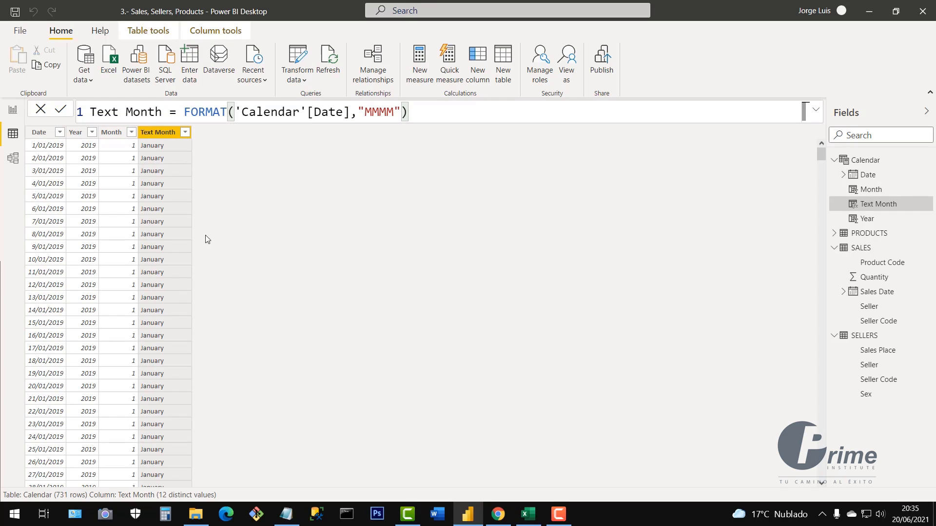
# - Examine the Text Month column's filter values and compare the formulas of the Month and Text Month columns
pyautogui.click(186, 133)
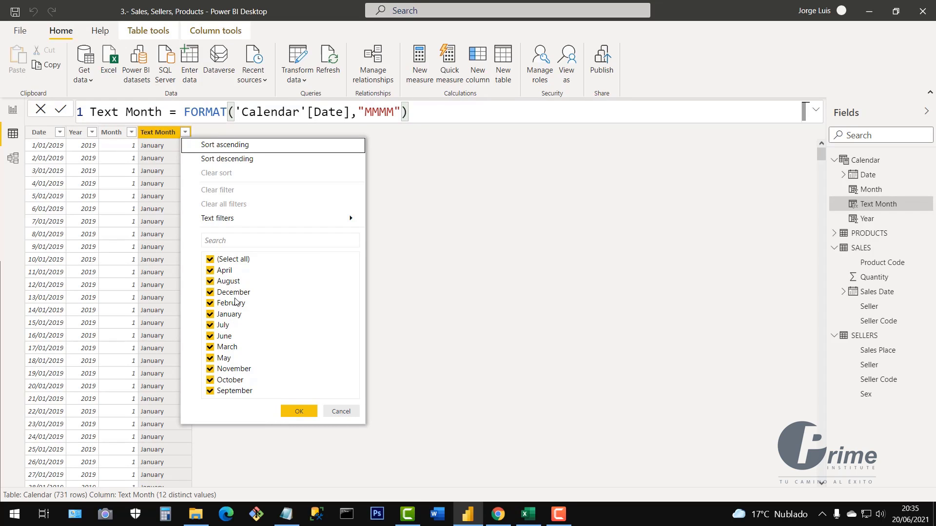
pyautogui.click(336, 412)
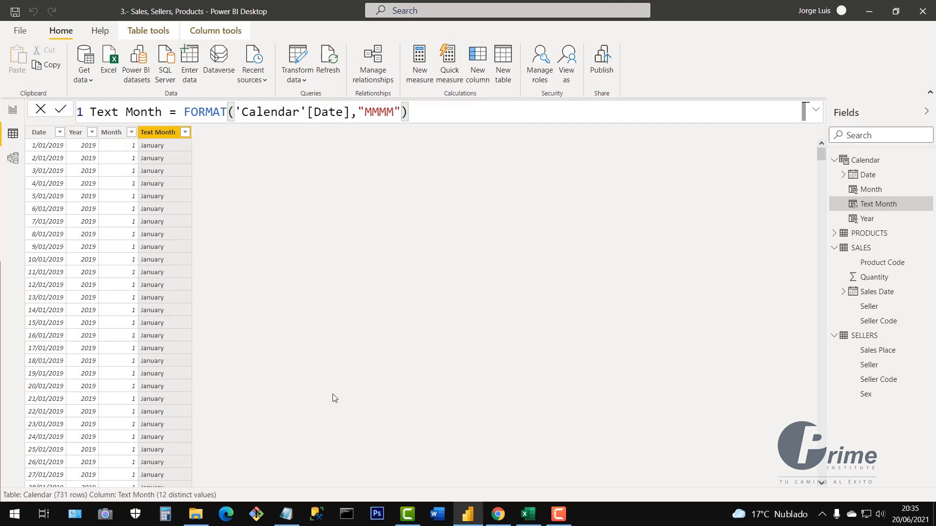
pyautogui.click(115, 140)
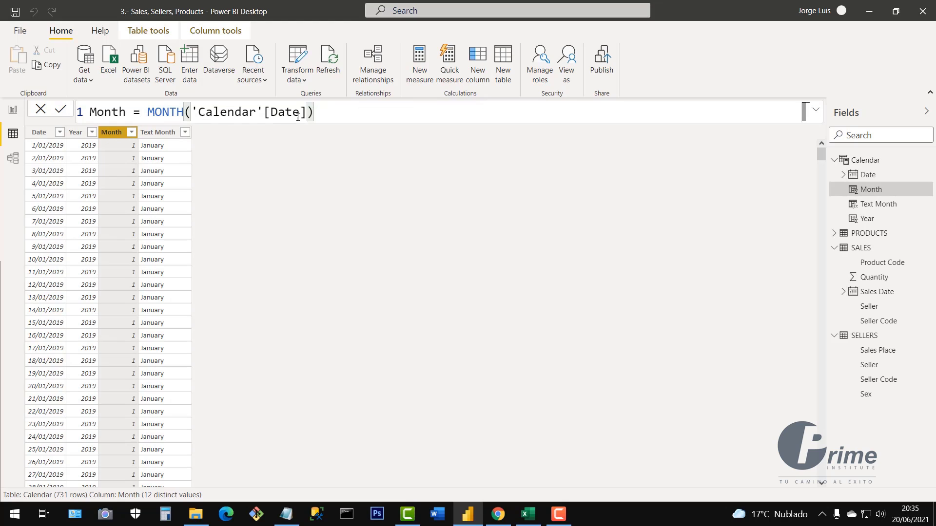
pyautogui.click(163, 134)
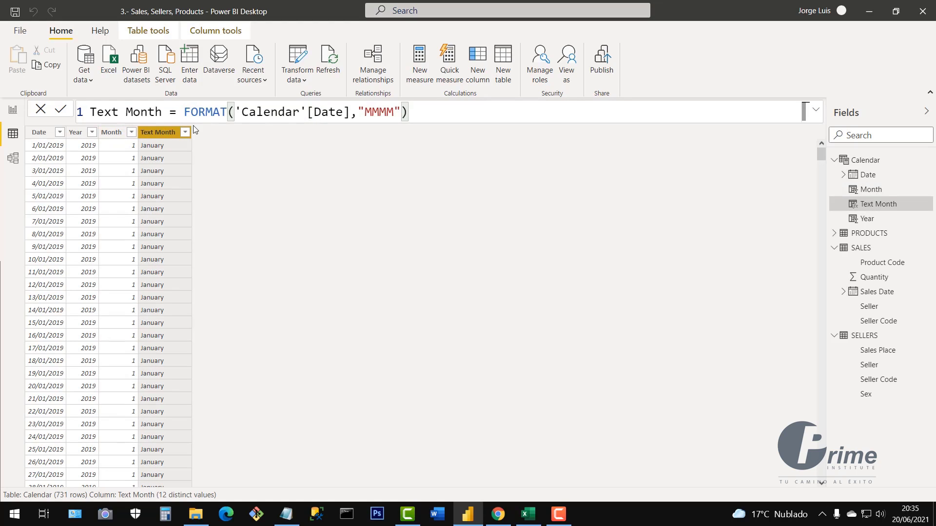
# - Change the format string in the Text Month column's FORMAT formula to "MMM"
pyautogui.doubleClick(227, 111)
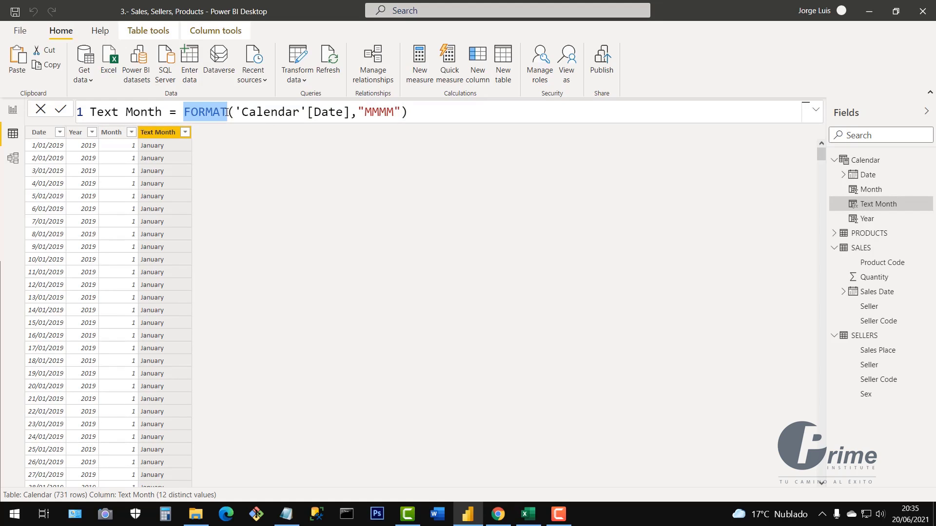
pyautogui.moveTo(396, 112); pyautogui.dragTo(372, 112)
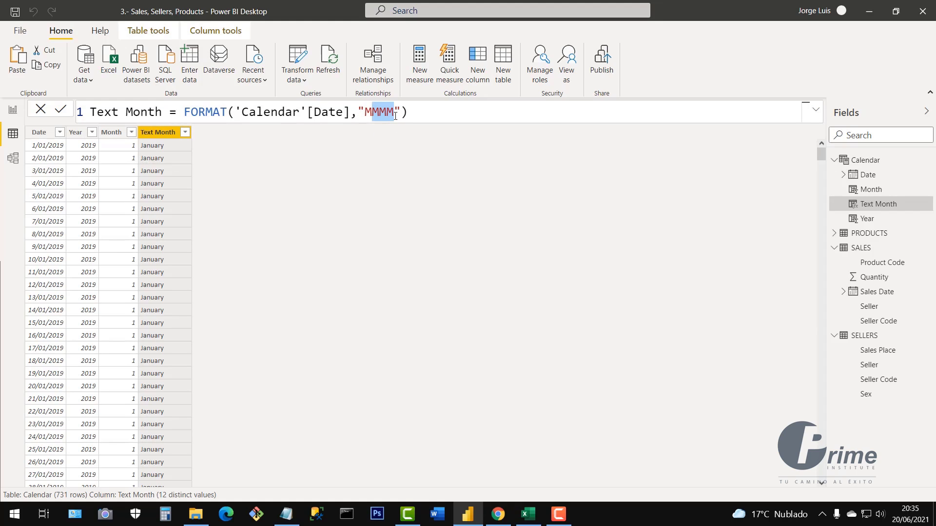
pyautogui.click(395, 115)
pyautogui.press('BackSpace')
pyautogui.press('Return')
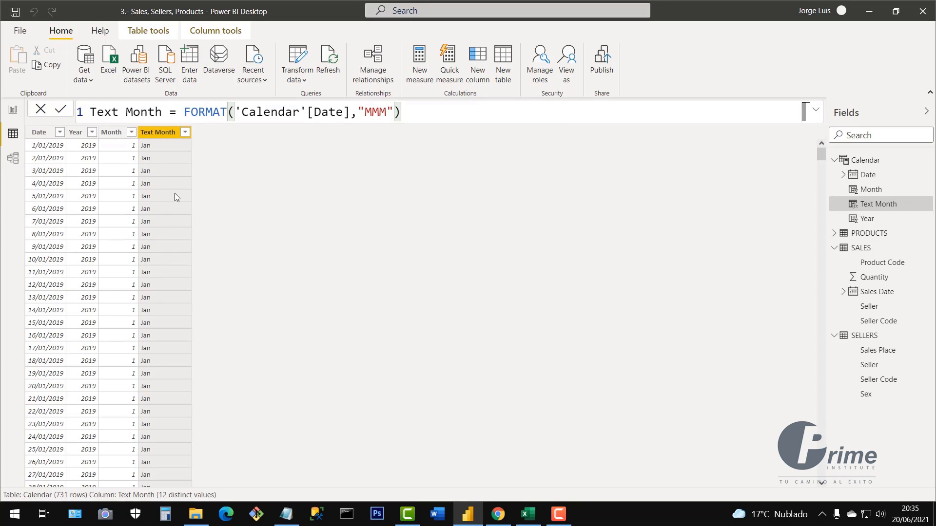
# - Check the Text Month column's filter values without filtering, and switch to the Report view
pyautogui.click(185, 133)
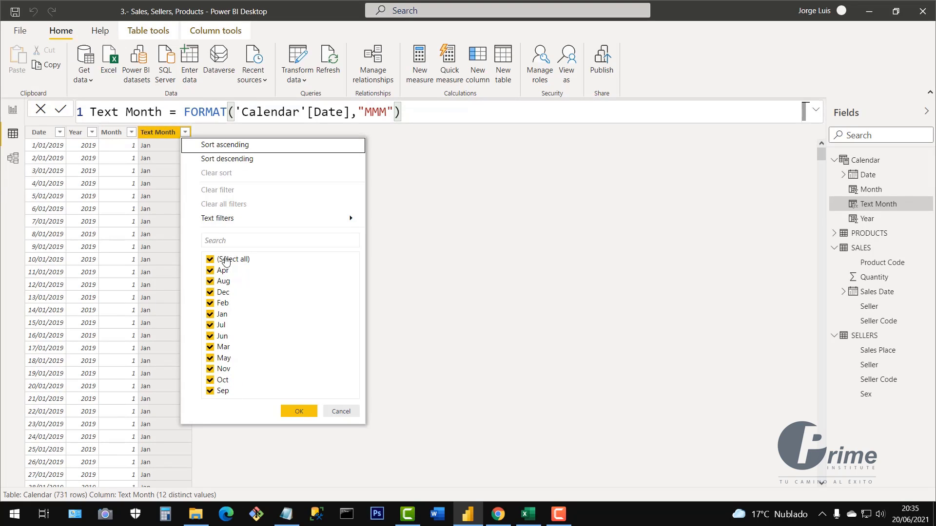
pyautogui.click(341, 411)
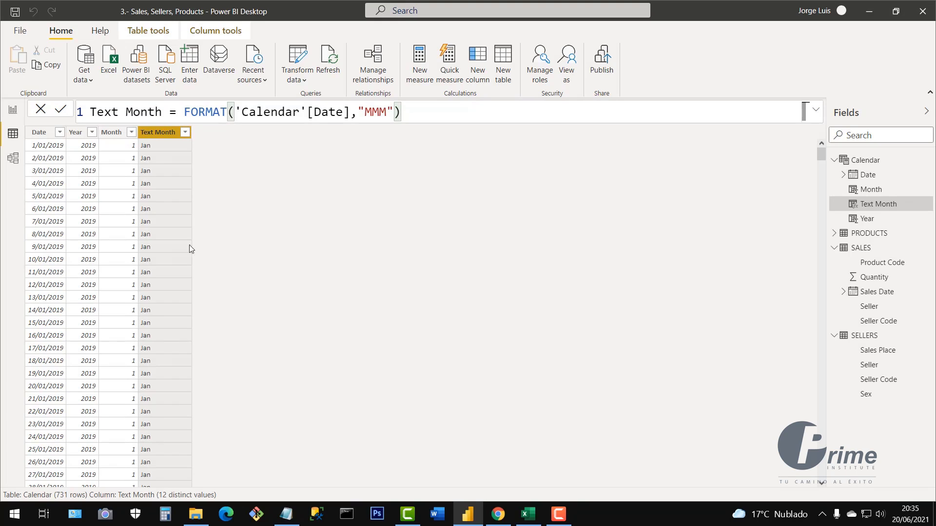
pyautogui.click(13, 110)
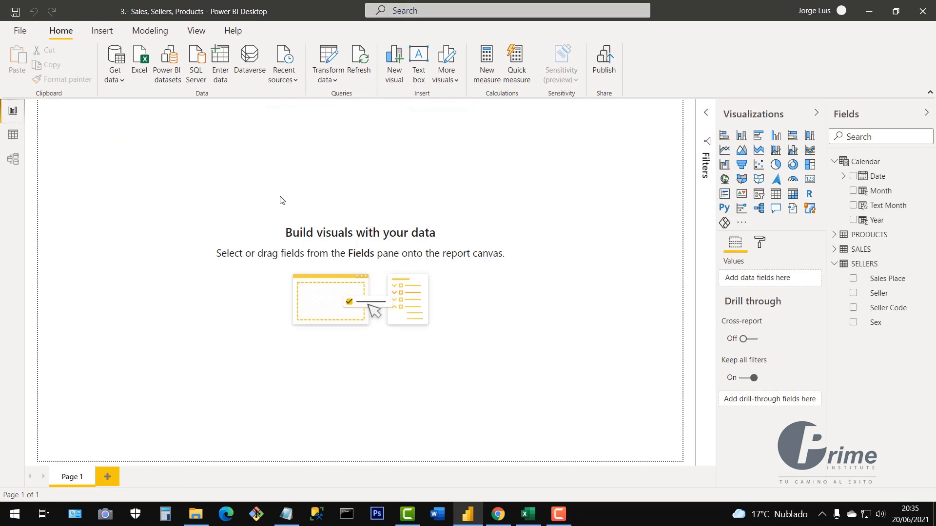
# - Return to the Data view and add a calculated Day column to the Calendar table with the formula Day = DAY('Calendar'[Date])
pyautogui.moveTo(122, 145); pyautogui.dragTo(558, 428)
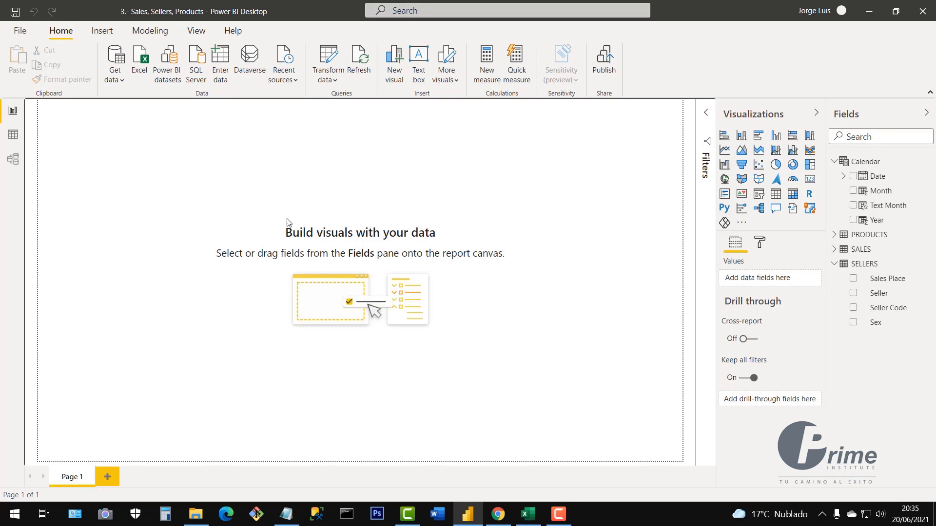
pyautogui.click(12, 136)
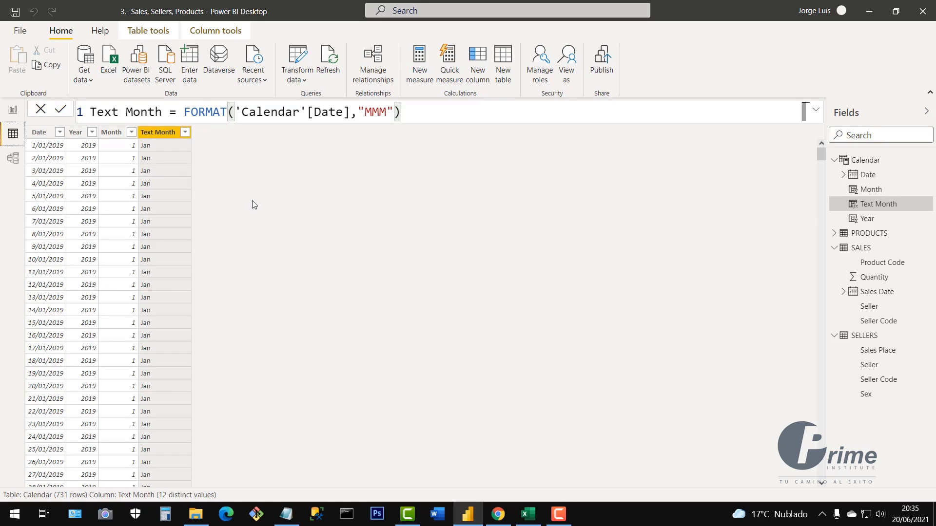
pyautogui.rightClick(151, 137)
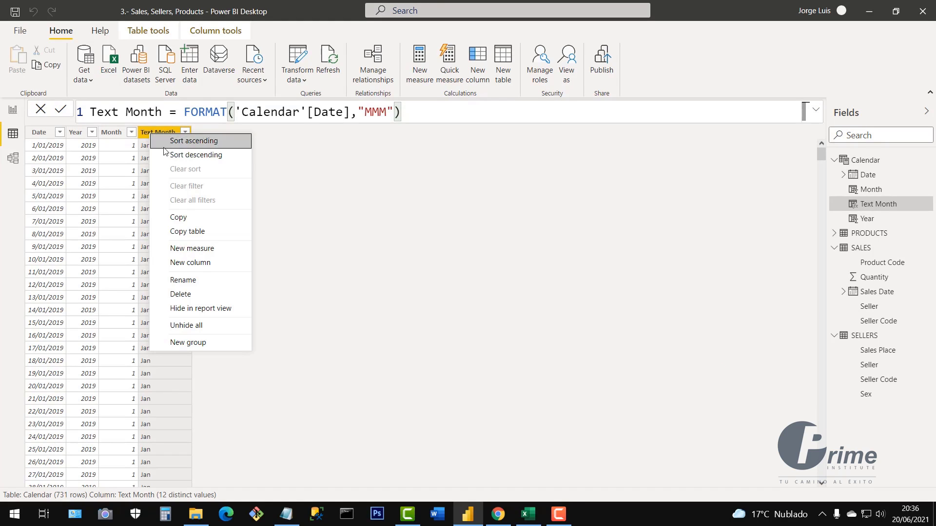
pyautogui.click(200, 265)
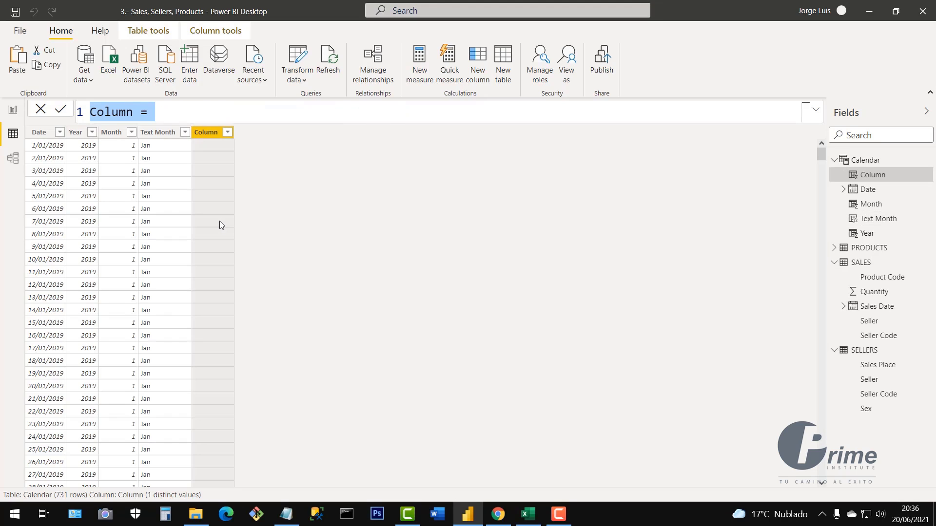
pyautogui.write('dAY=')
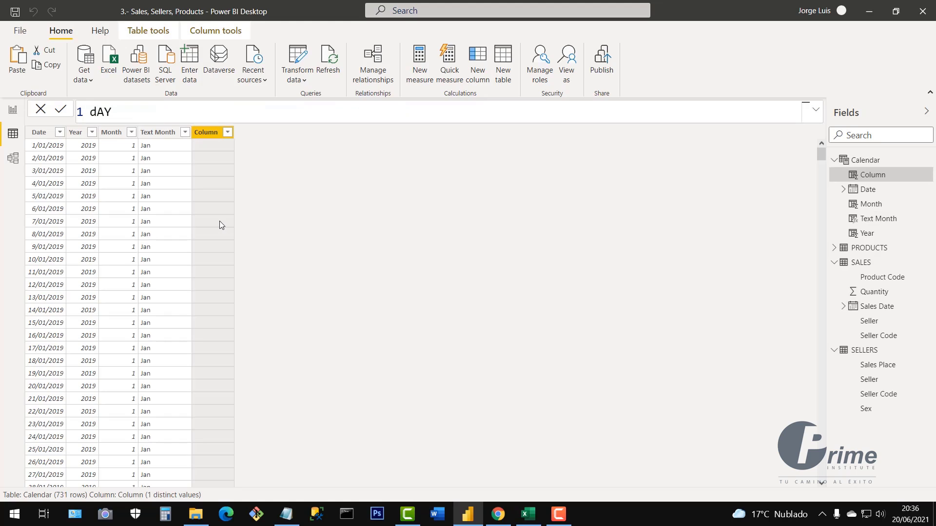
pyautogui.press('BackSpace')
pyautogui.press('BackSpace')
pyautogui.press('BackSpace')
pyautogui.press('BackSpace')
pyautogui.write('Day=da')
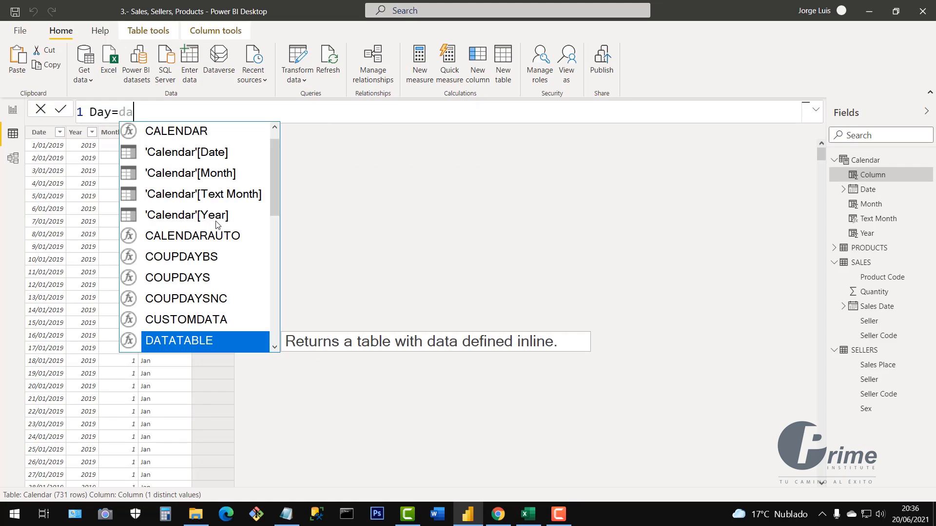
pyautogui.write('y')
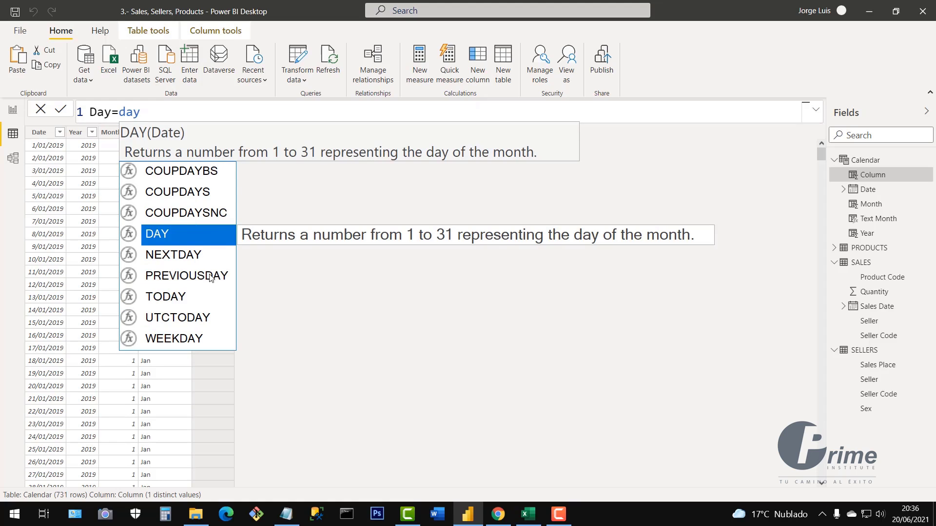
pyautogui.click(161, 239)
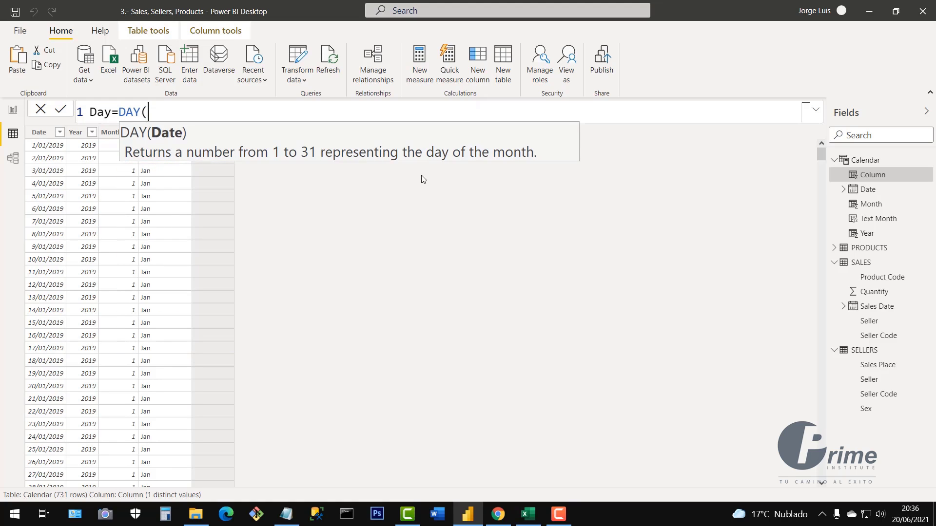
pyautogui.write('date')
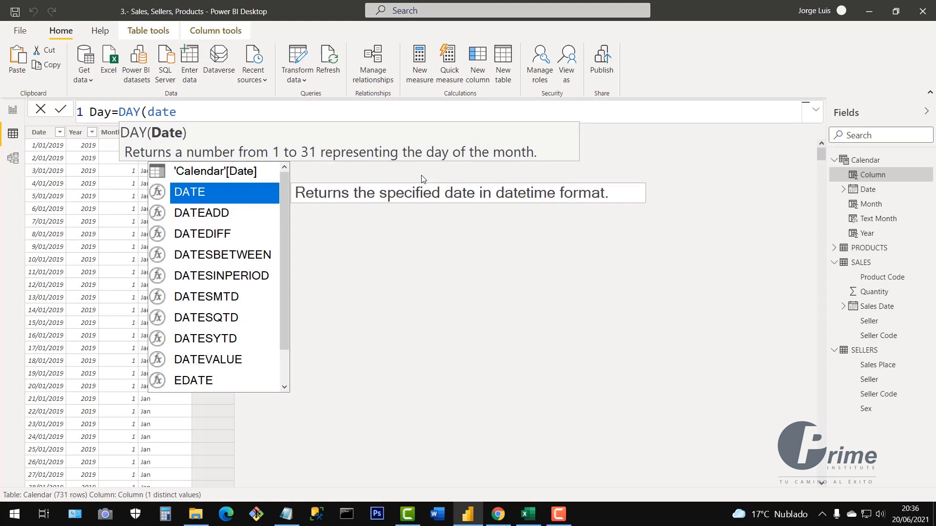
pyautogui.click(210, 177)
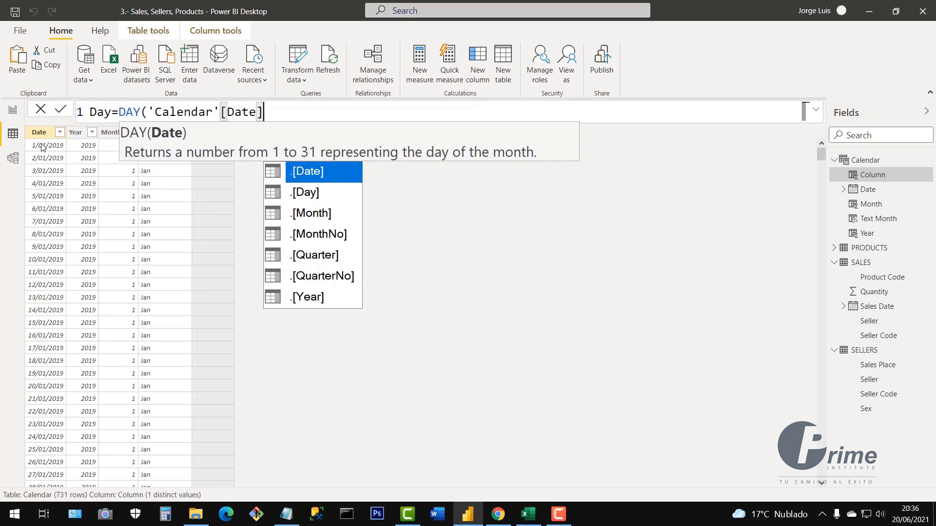
pyautogui.write(')')
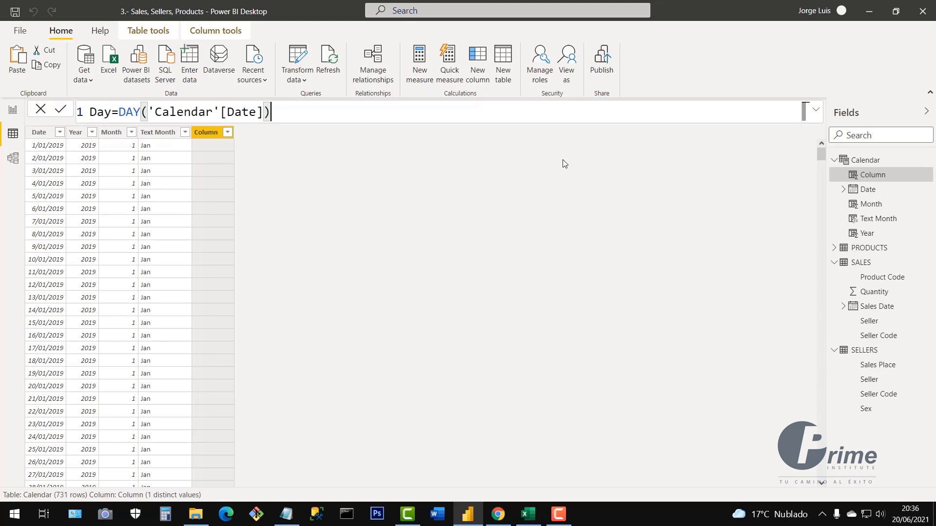
pyautogui.press('Return')
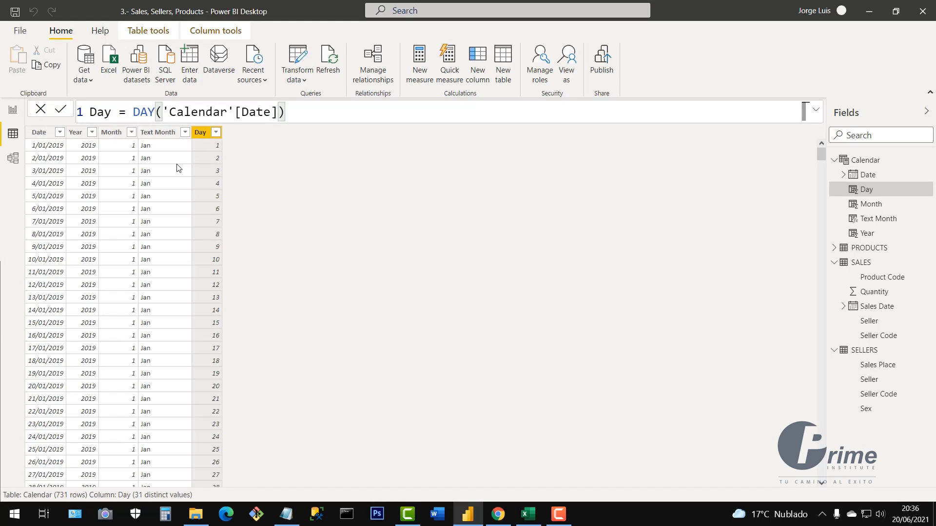
# - Look through the Day column's full list of filter values without filtering the table
pyautogui.click(216, 132)
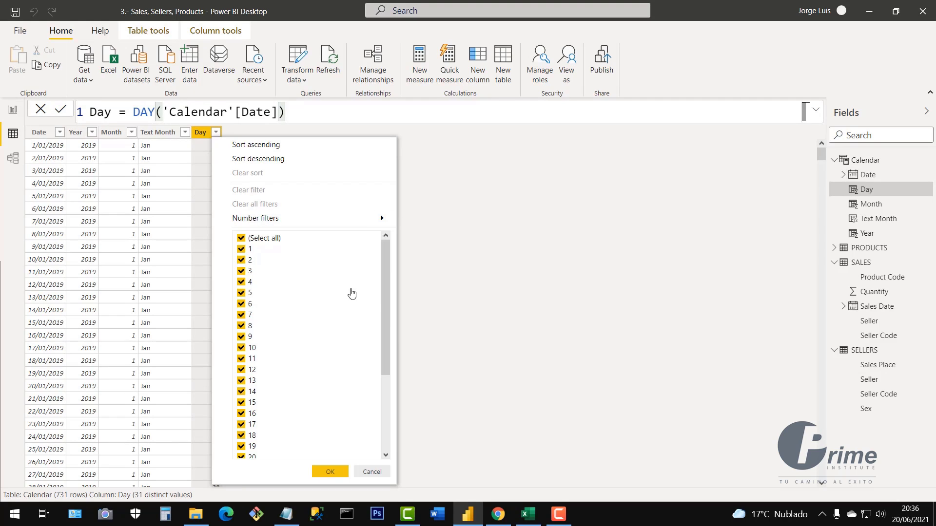
pyautogui.moveTo(385, 315); pyautogui.dragTo(386, 390)
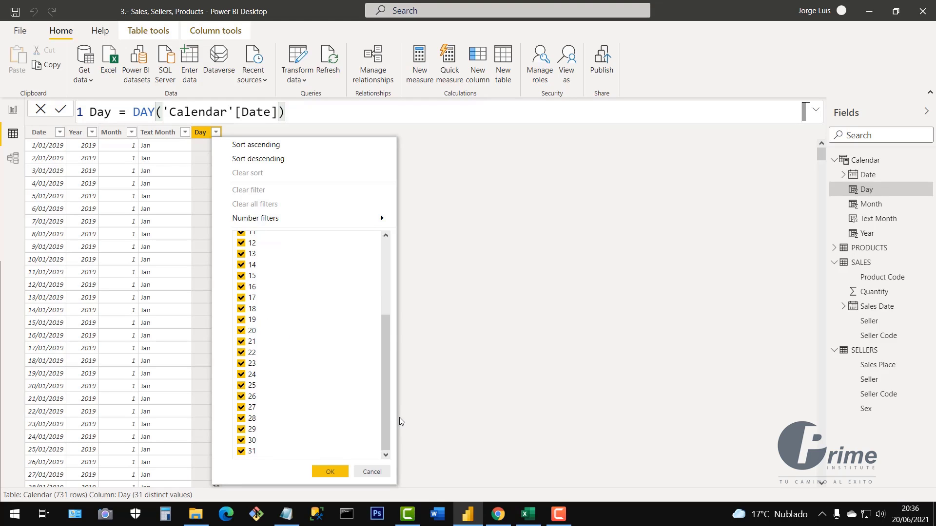
pyautogui.moveTo(388, 422); pyautogui.dragTo(390, 268)
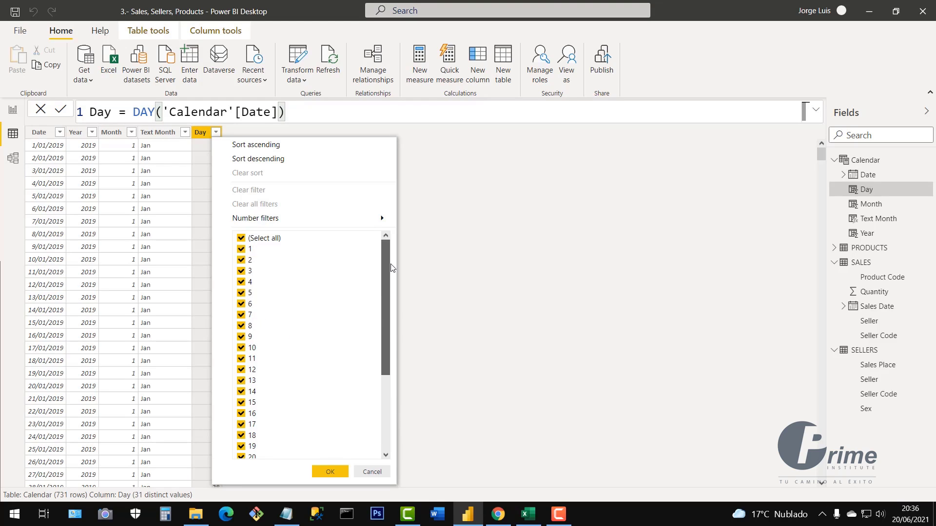
pyautogui.click(372, 472)
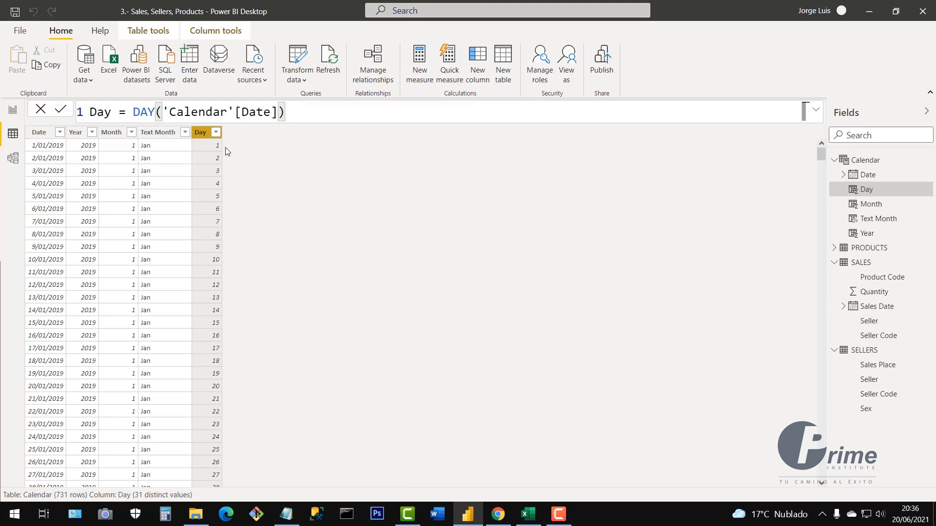
# - Create another calculated column in the Calendar table and name it Text Day
pyautogui.rightClick(203, 137)
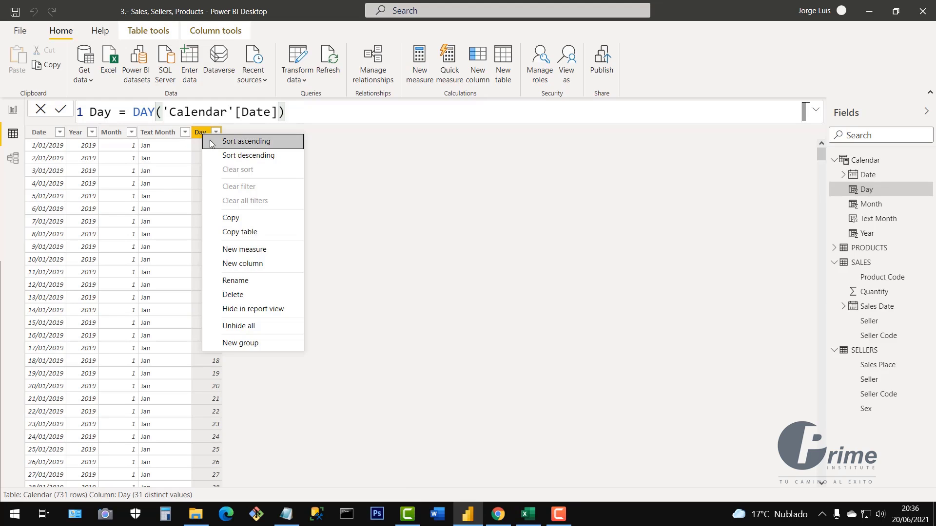
pyautogui.click(257, 267)
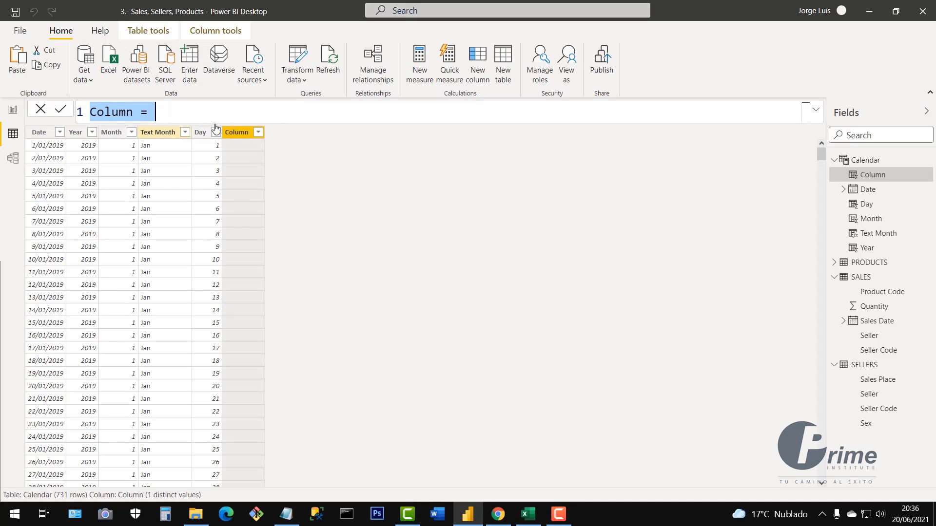
pyautogui.hotkey('ctrl', 'a')
pyautogui.write('Text SW')
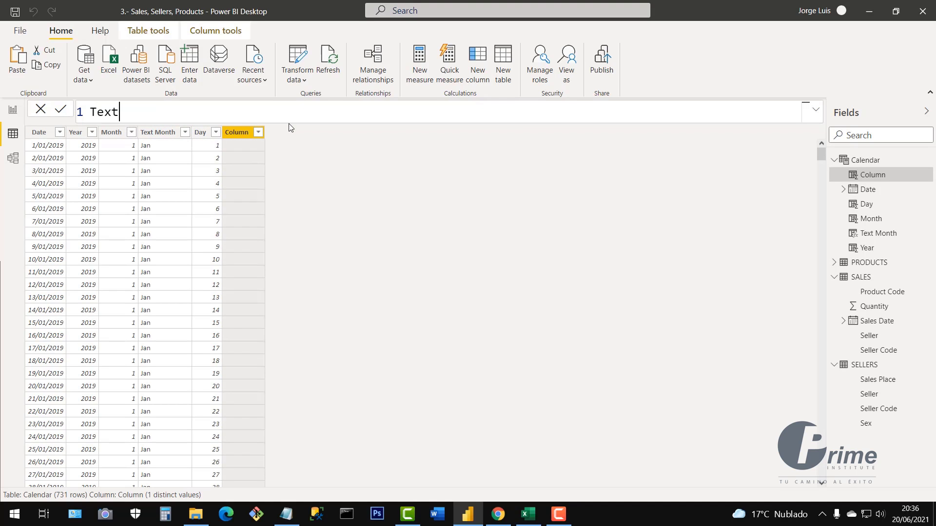
pyautogui.press('BackSpace')
pyautogui.press('BackSpace')
pyautogui.write('Day=day')
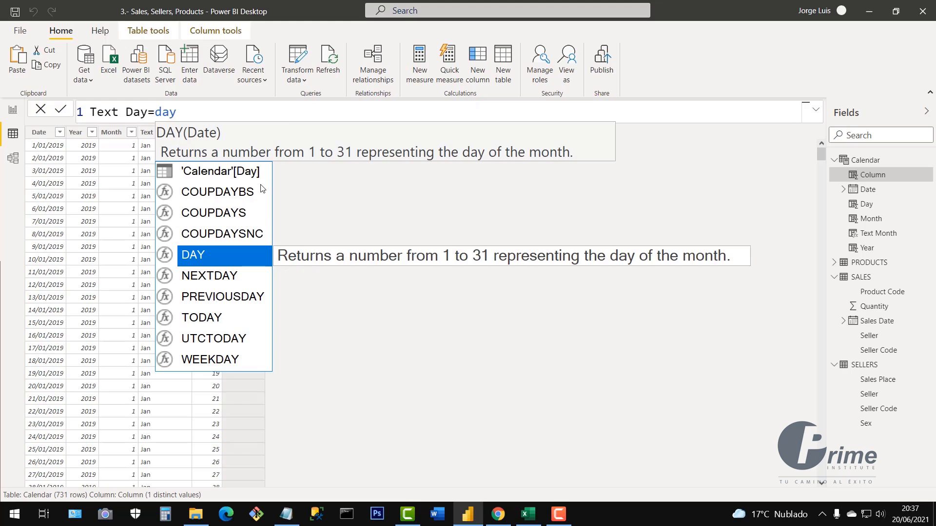
# - Define the Text Day column with the formula FORMAT('Calendar'[Date],"DDDD")
pyautogui.press('BackSpace')
pyautogui.press('BackSpace')
pyautogui.press('BackSpace')
pyautogui.write('fo')
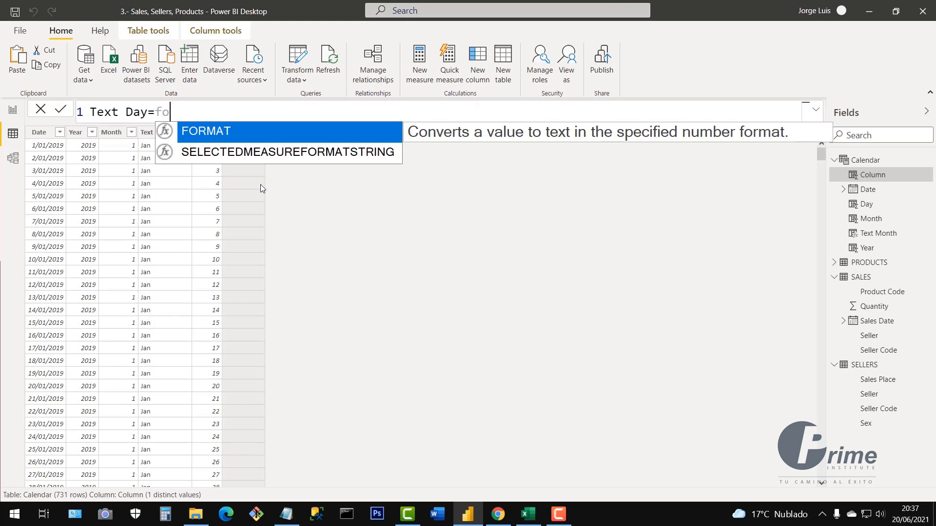
pyautogui.click(225, 131)
pyautogui.write('(')
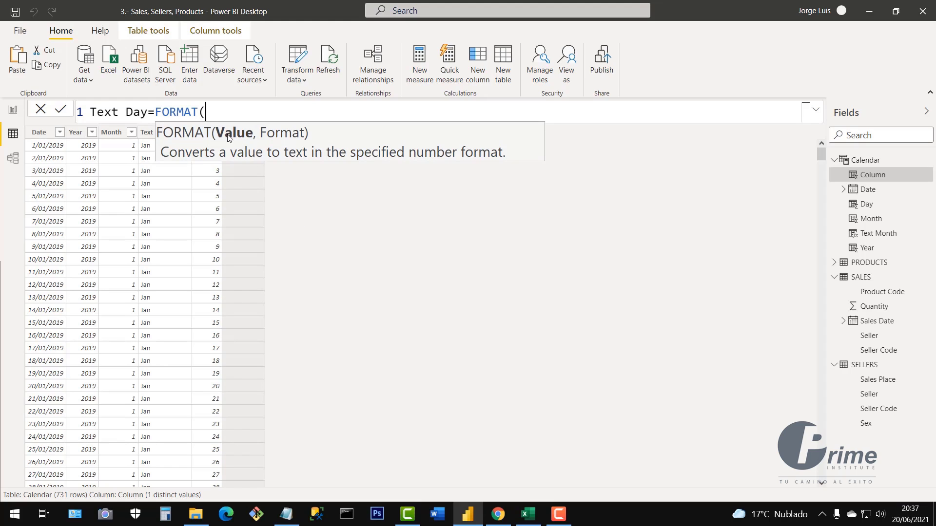
pyautogui.write('date')
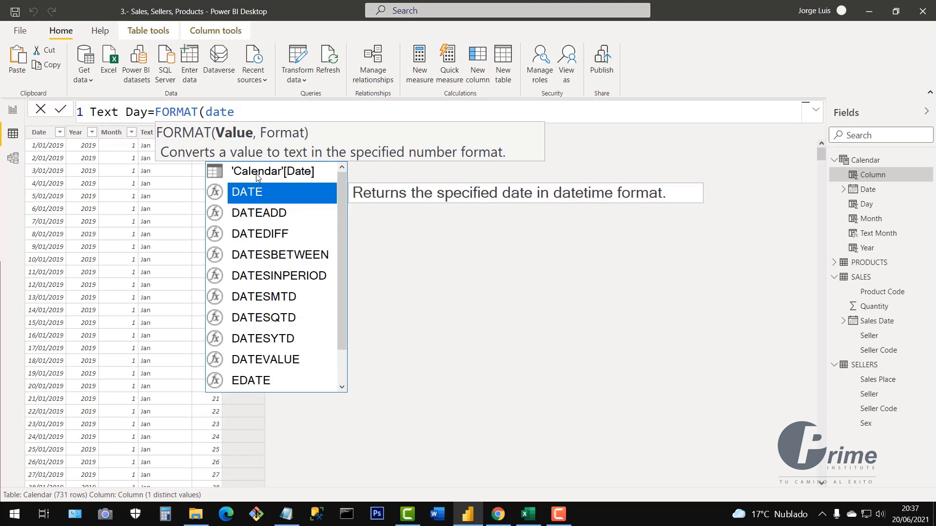
pyautogui.click(295, 174)
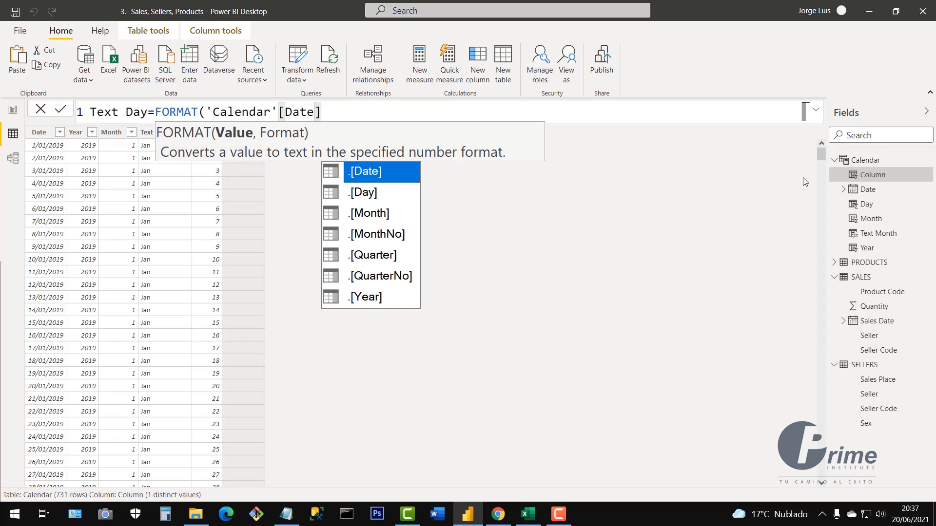
pyautogui.write(',')
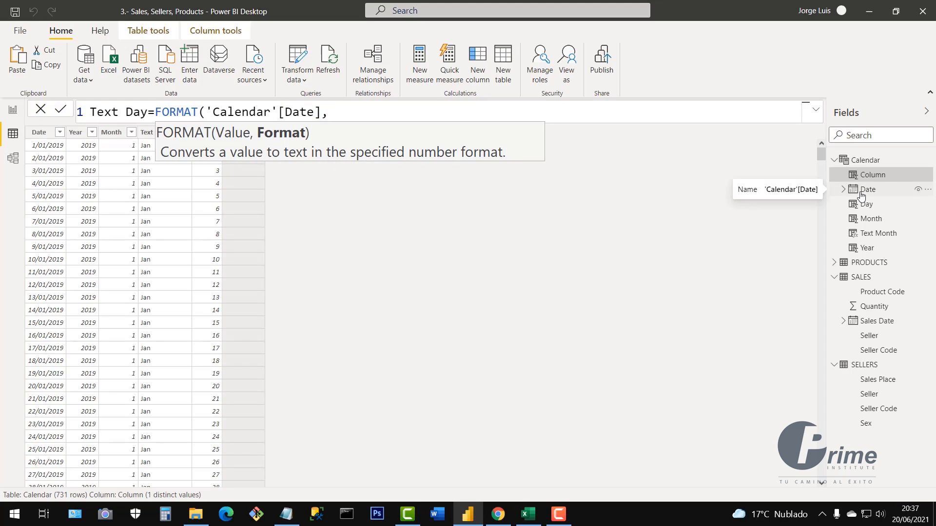
pyautogui.write('"DDDD"')
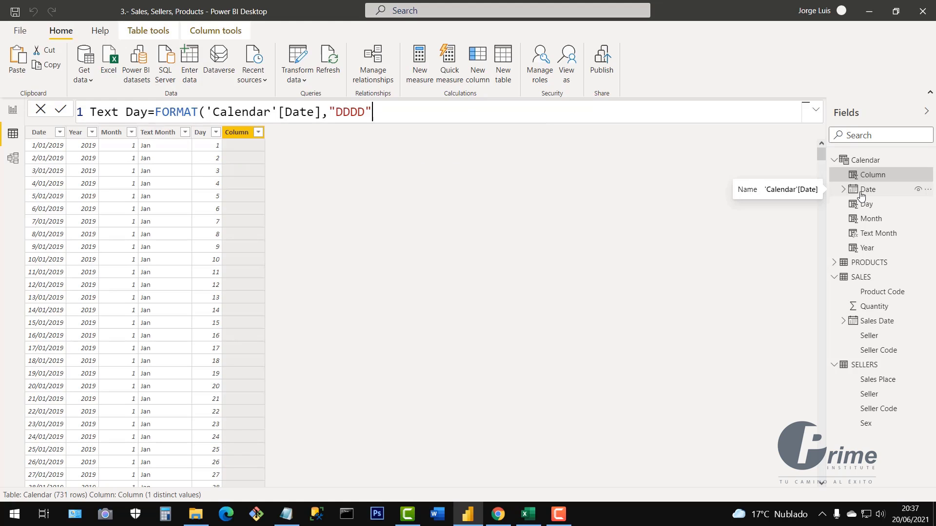
pyautogui.write(')')
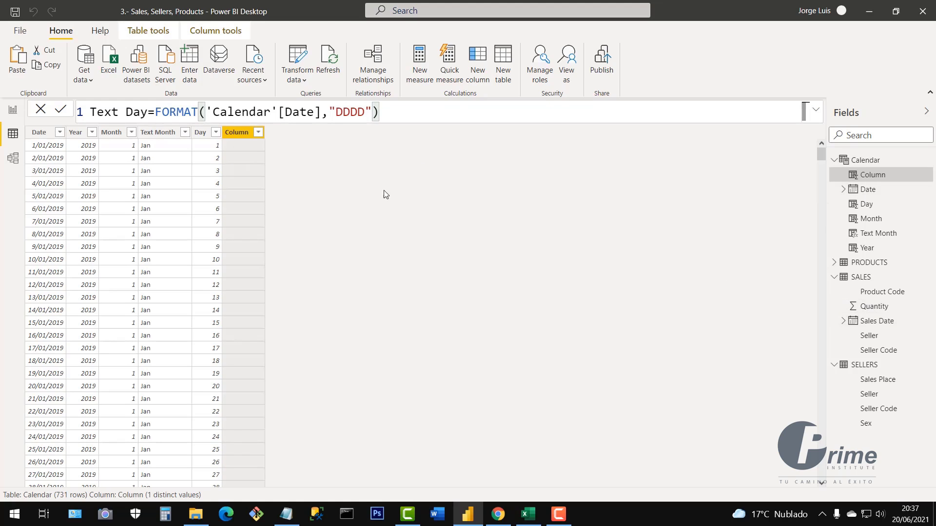
pyautogui.click(374, 112)
pyautogui.moveTo(374, 112); pyautogui.dragTo(377, 113)
pyautogui.moveTo(204, 113); pyautogui.dragTo(155, 113)
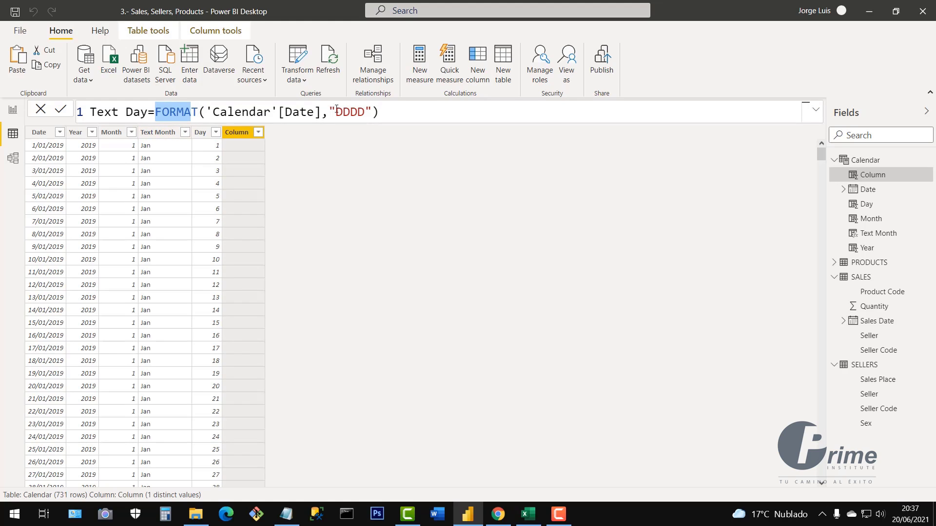
pyautogui.click(381, 111)
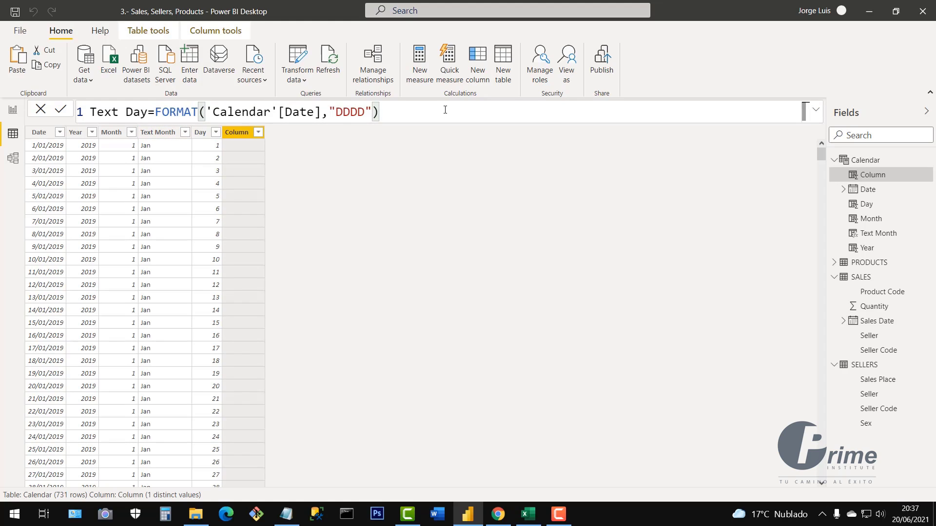
pyautogui.moveTo(357, 112); pyautogui.dragTo(327, 113)
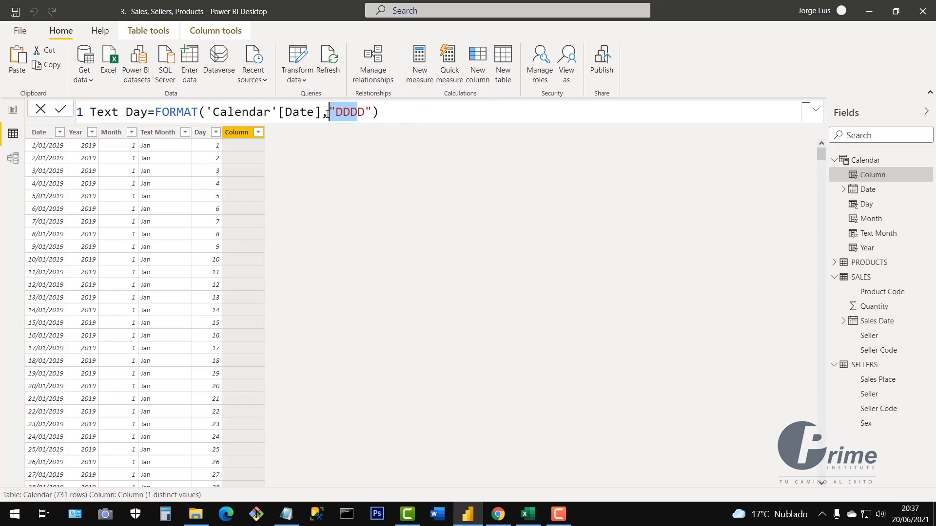
pyautogui.click(397, 112)
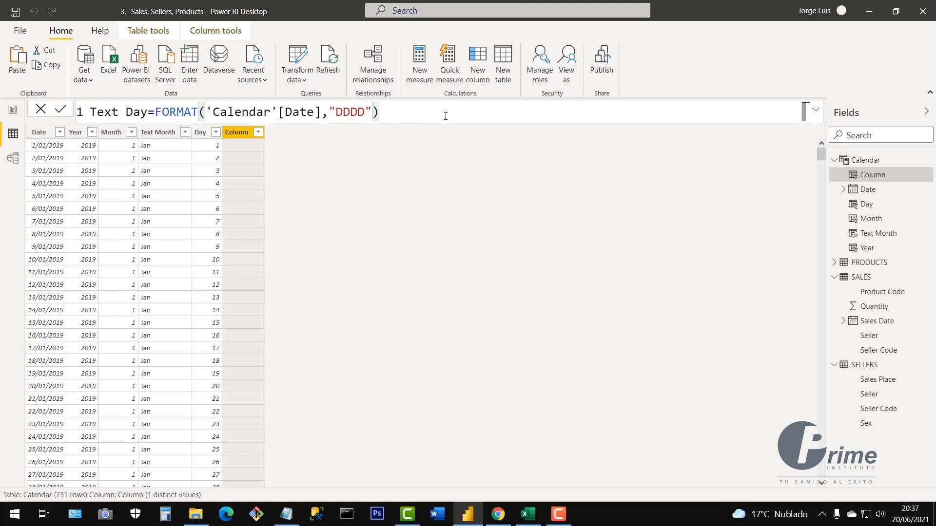
pyautogui.press('Return')
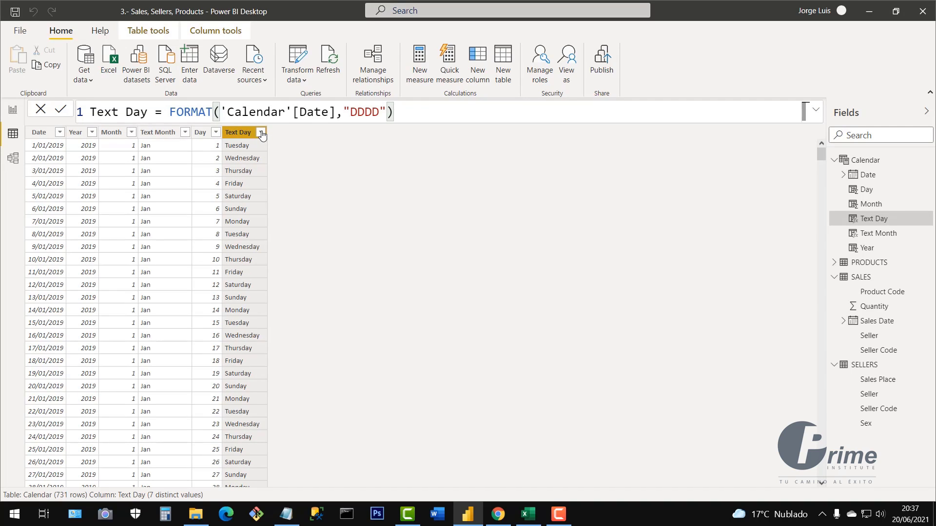
# - Check the Text Day column's filter values without filtering, and select the format string in its formula
pyautogui.click(261, 134)
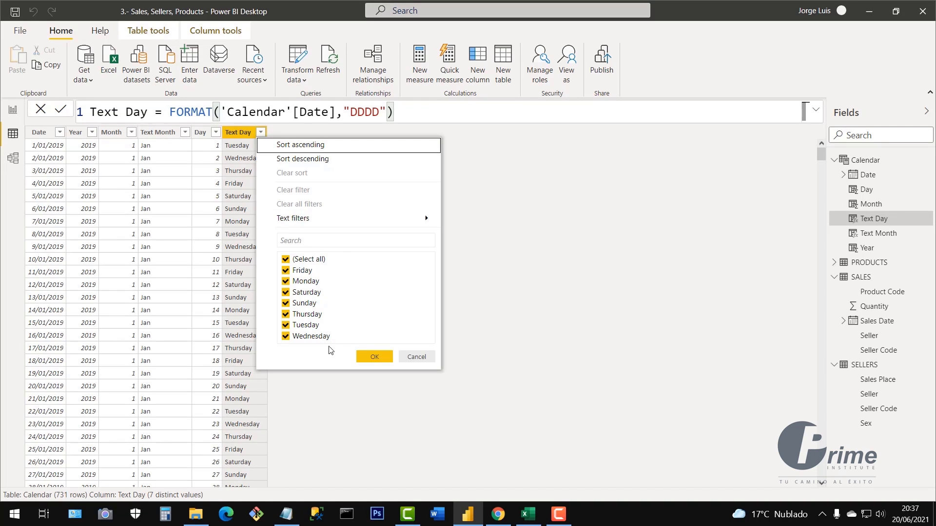
pyautogui.click(417, 358)
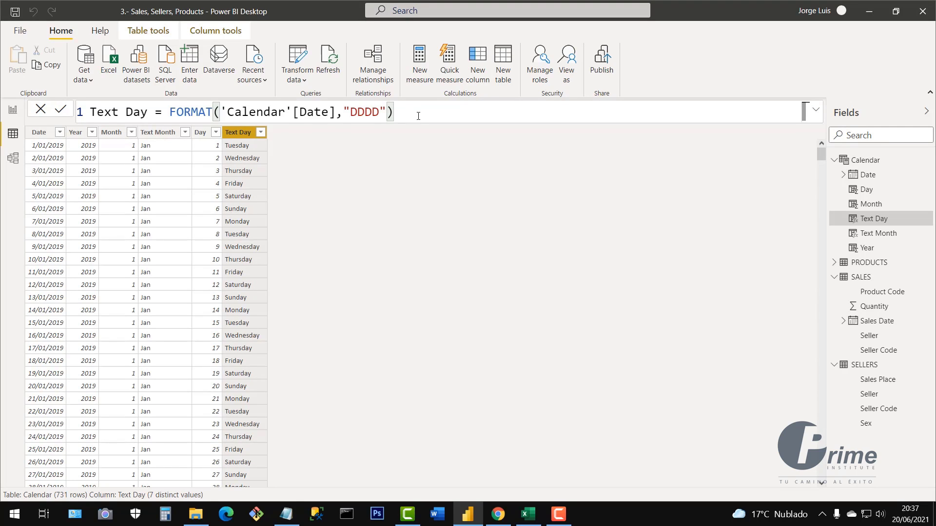
pyautogui.doubleClick(364, 112)
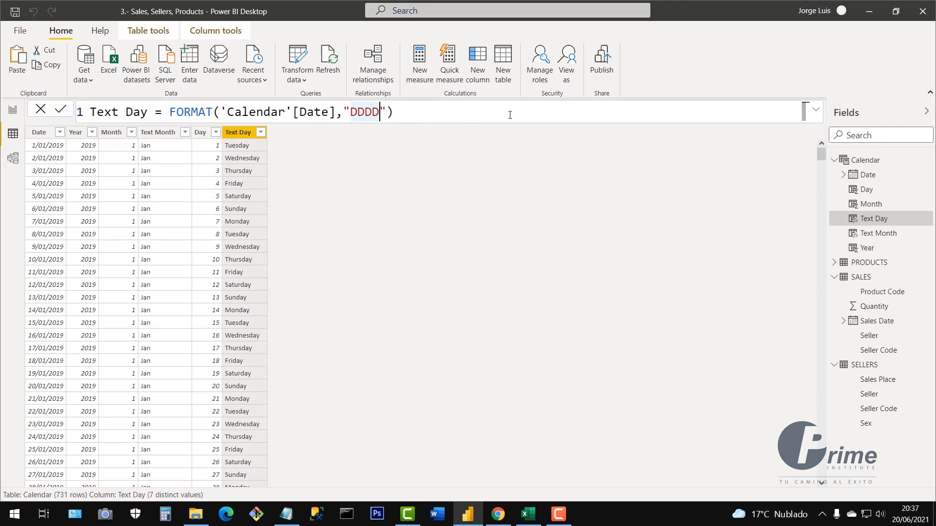
# - Try the format string "DDD" in the Text Day column's formula and set it back to "DDDD"
pyautogui.write('DDD')
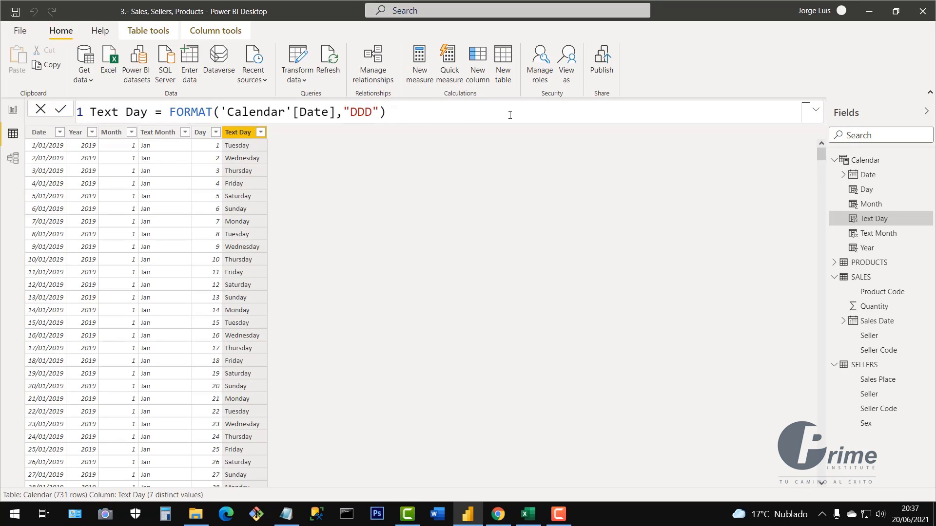
pyautogui.press('Return')
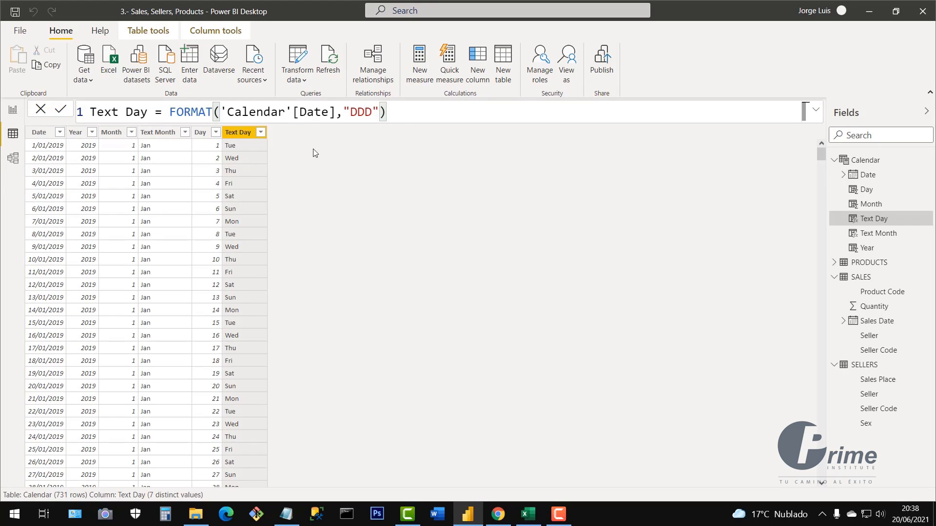
pyautogui.doubleClick(361, 112)
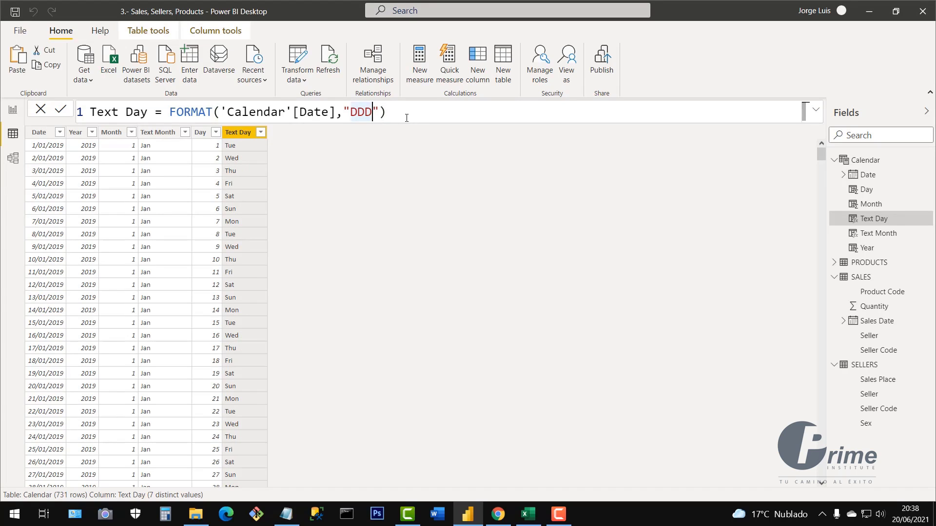
pyautogui.press('Right')
pyautogui.write('d')
pyautogui.press('BackSpace')
pyautogui.write('D')
pyautogui.press('Return')
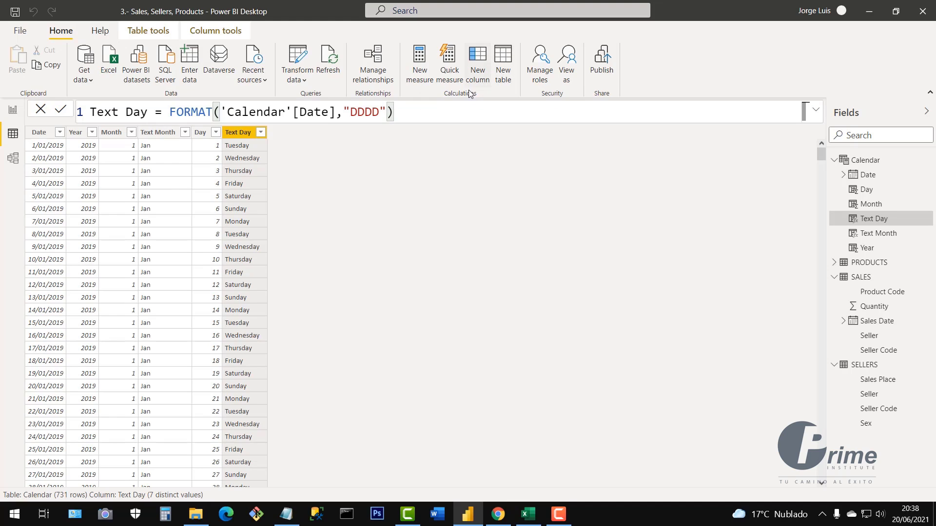
# - Review the formulas of the Calendar's Date, Year, Month and Text Month columns, and check the Month column's filter values
pyautogui.click(45, 138)
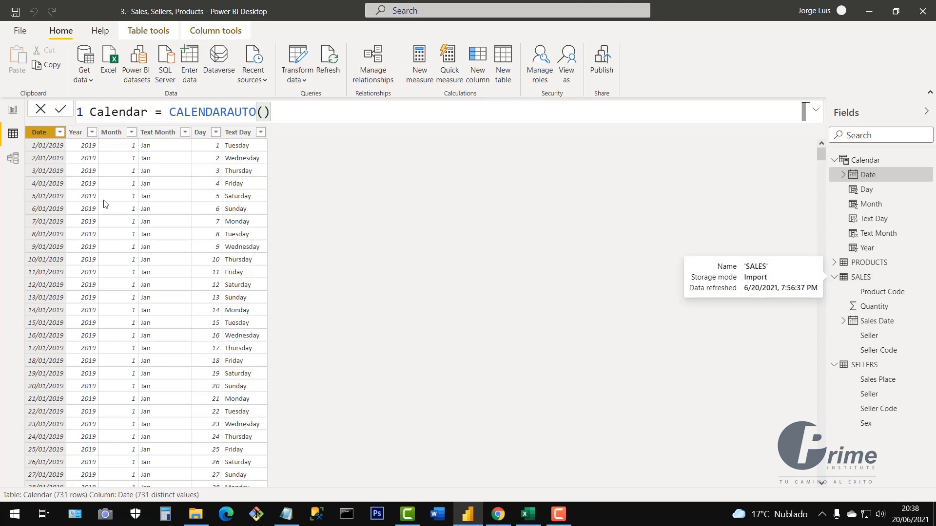
pyautogui.click(74, 140)
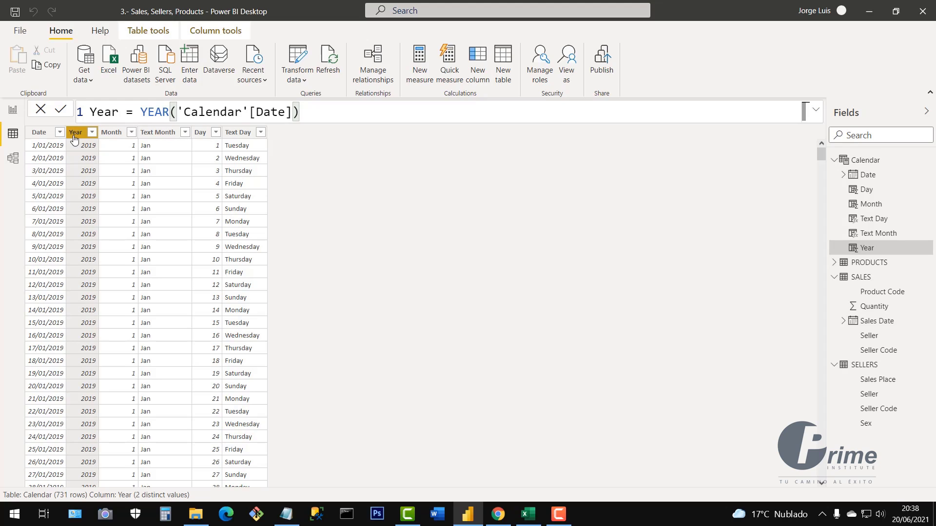
pyautogui.click(114, 139)
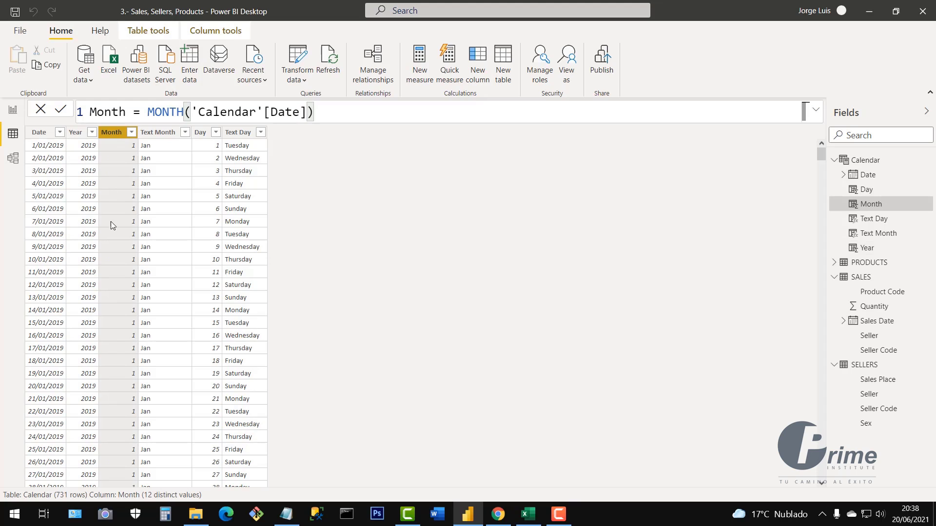
pyautogui.click(132, 132)
pyautogui.click(131, 133)
pyautogui.click(132, 132)
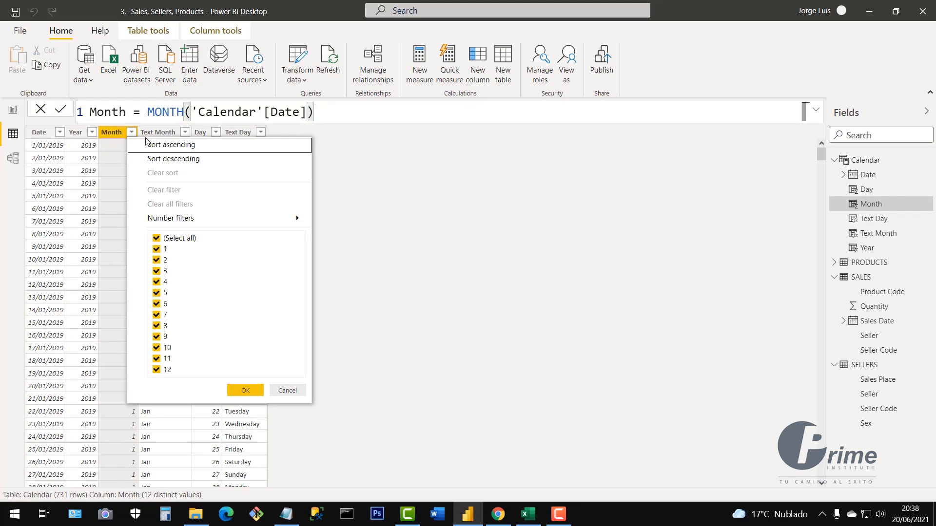
pyautogui.click(158, 134)
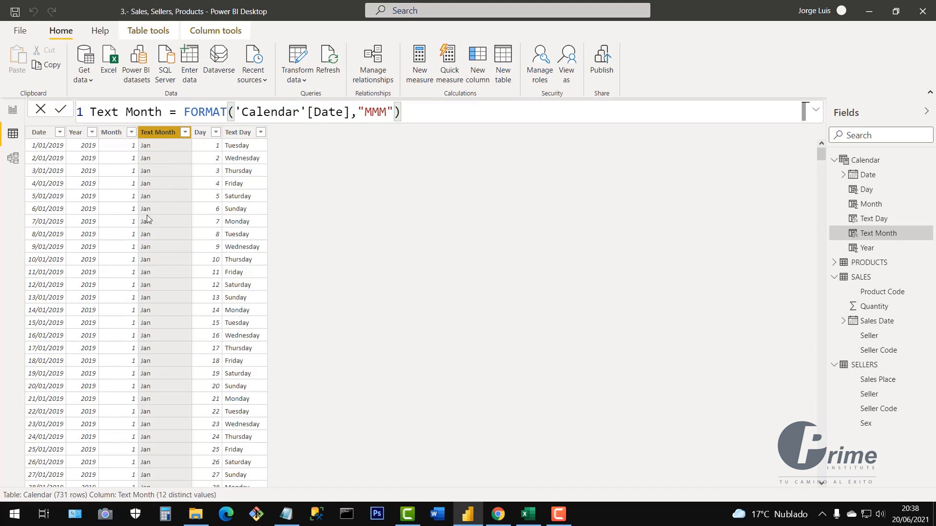
# - Review the Day and Text Day columns and their filter values without filtering the table
pyautogui.click(204, 140)
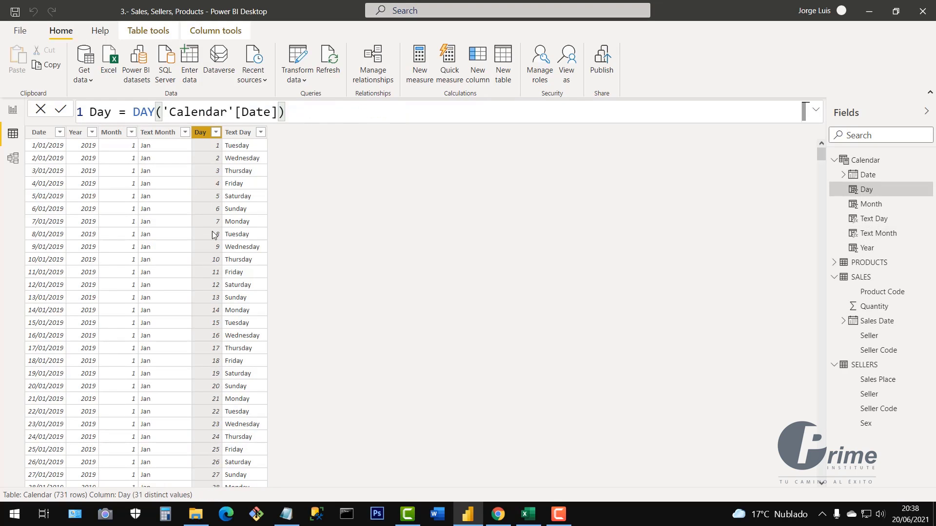
pyautogui.click(216, 133)
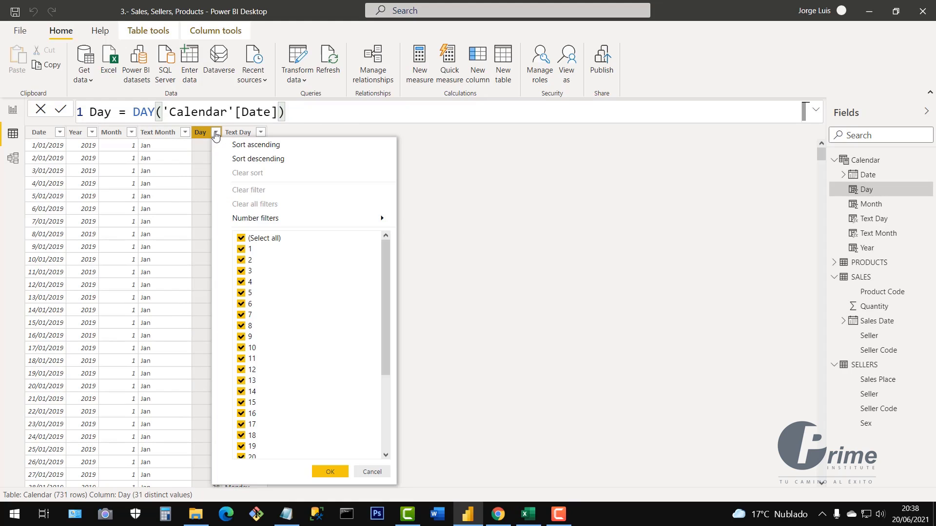
pyautogui.click(216, 133)
pyautogui.click(216, 133)
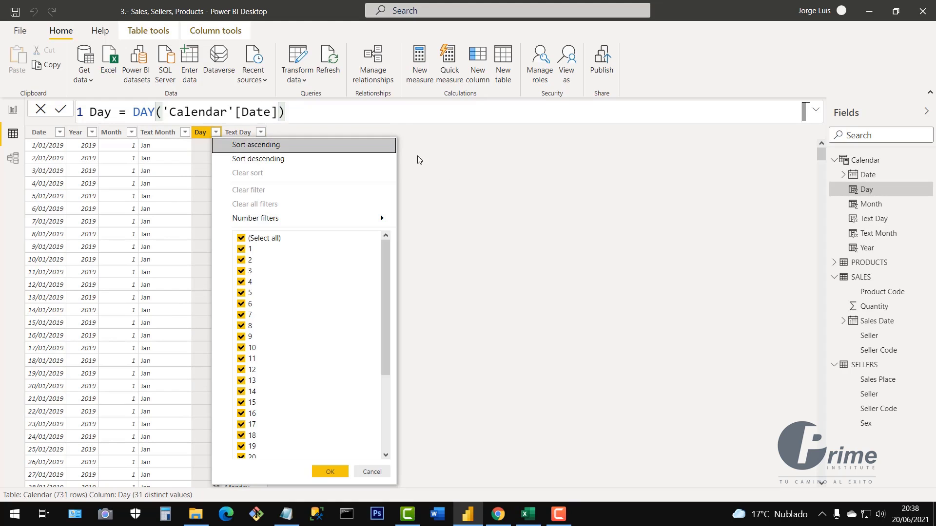
pyautogui.click(481, 204)
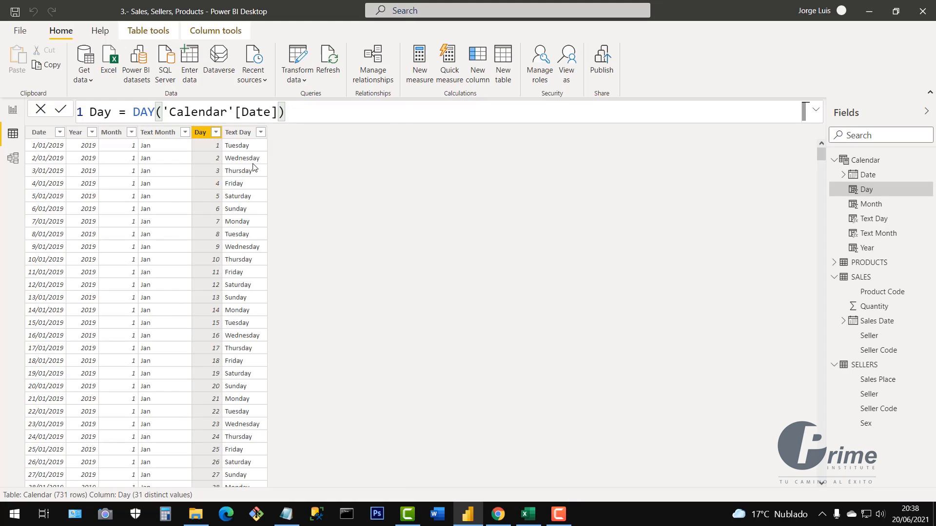
pyautogui.click(261, 133)
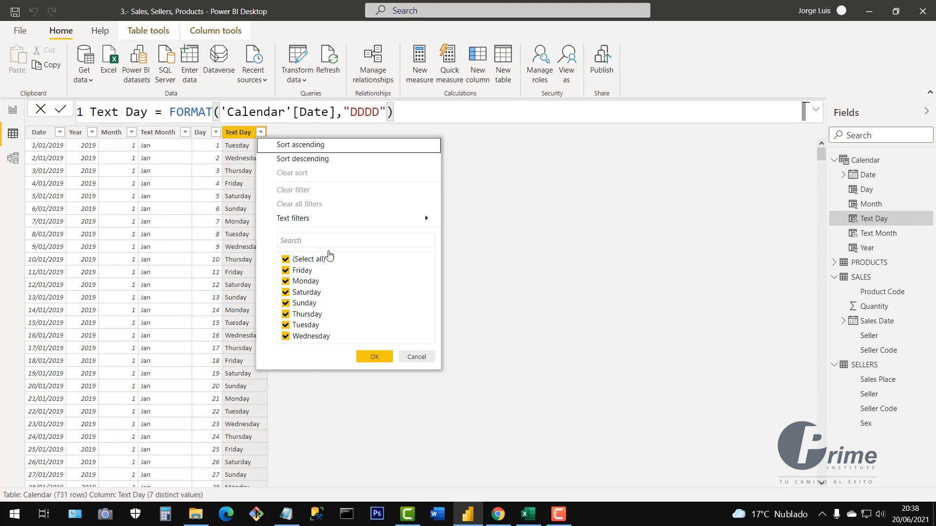
pyautogui.click(416, 357)
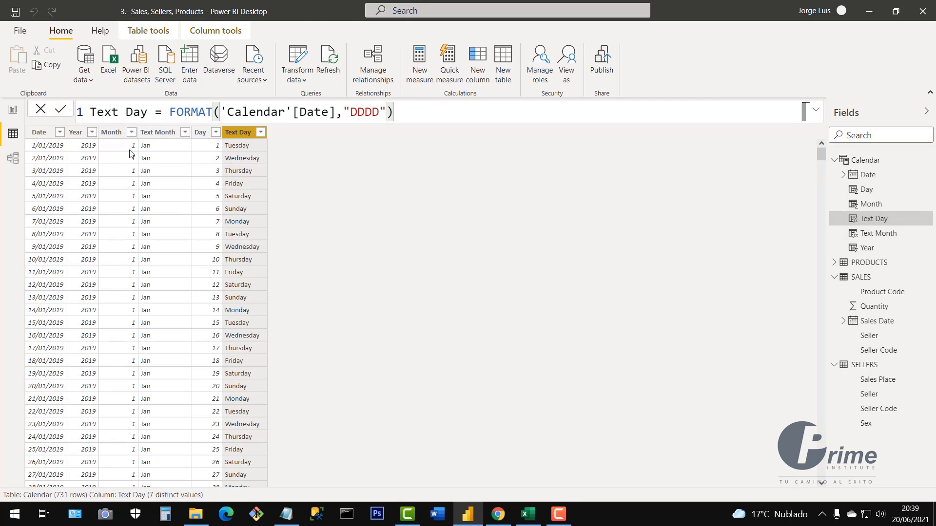
# - In the model diagram, place the Calendar table below PRODUCTS beside SALES and enlarge it to show all its fields
pyautogui.click(13, 160)
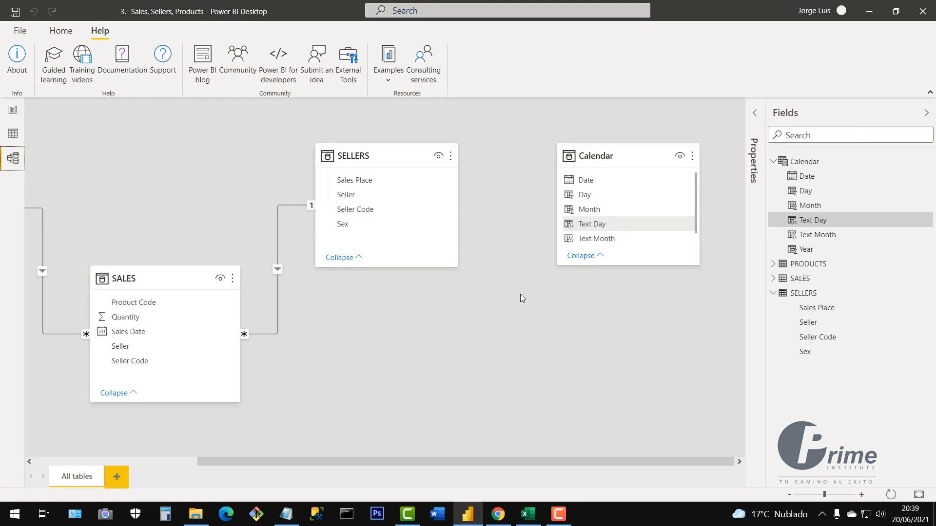
pyautogui.moveTo(593, 156); pyautogui.dragTo(124, 292)
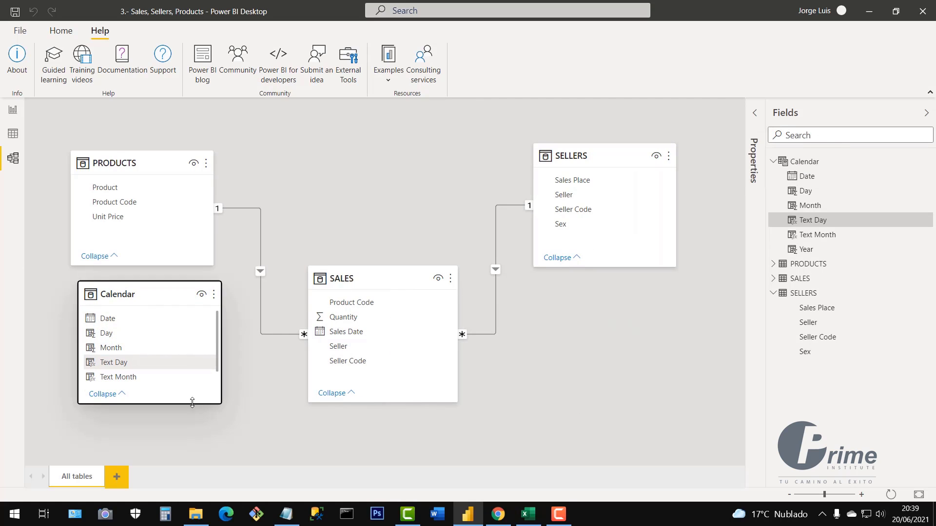
pyautogui.moveTo(190, 403); pyautogui.dragTo(172, 426)
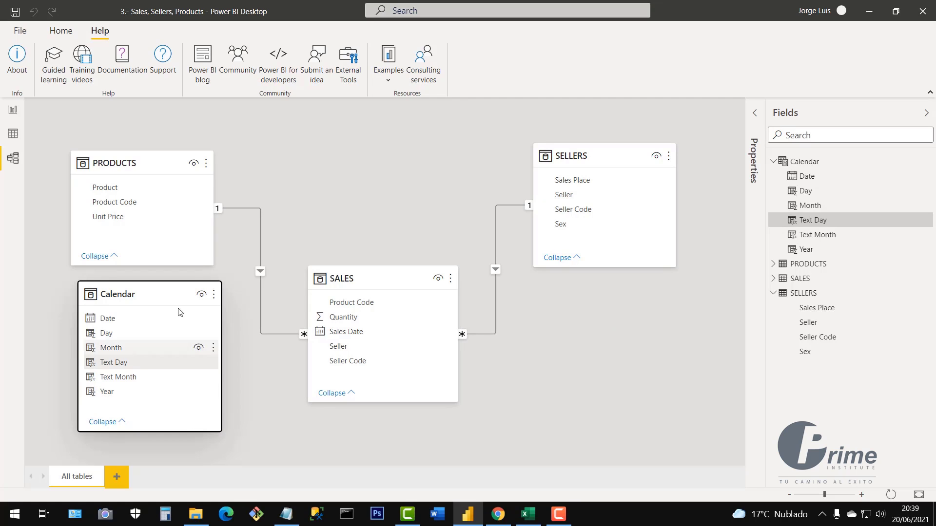
pyautogui.moveTo(155, 301); pyautogui.dragTo(132, 301)
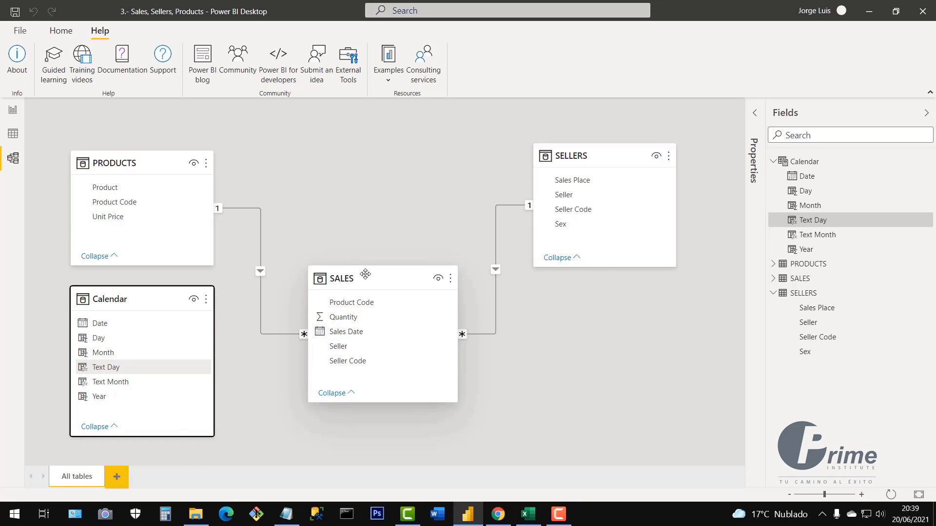
pyautogui.moveTo(364, 289)
pyautogui.moveTo(364, 289)
pyautogui.mouseDown()
pyautogui.moveTo(349, 278)
pyautogui.moveTo(361, 285)
pyautogui.mouseUp()
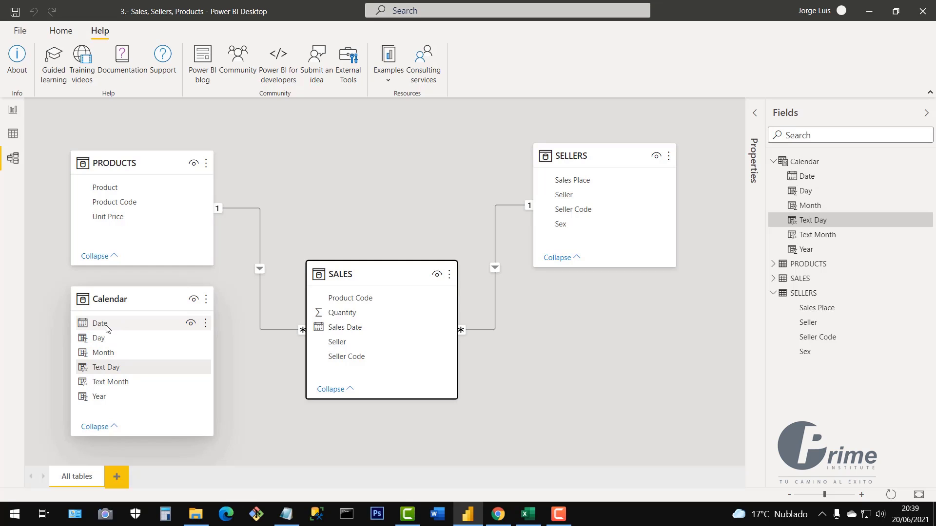
# - Create a relationship from the Calendar table's Date field to the SALES table's Sales Date field
pyautogui.moveTo(106, 329); pyautogui.dragTo(341, 333)
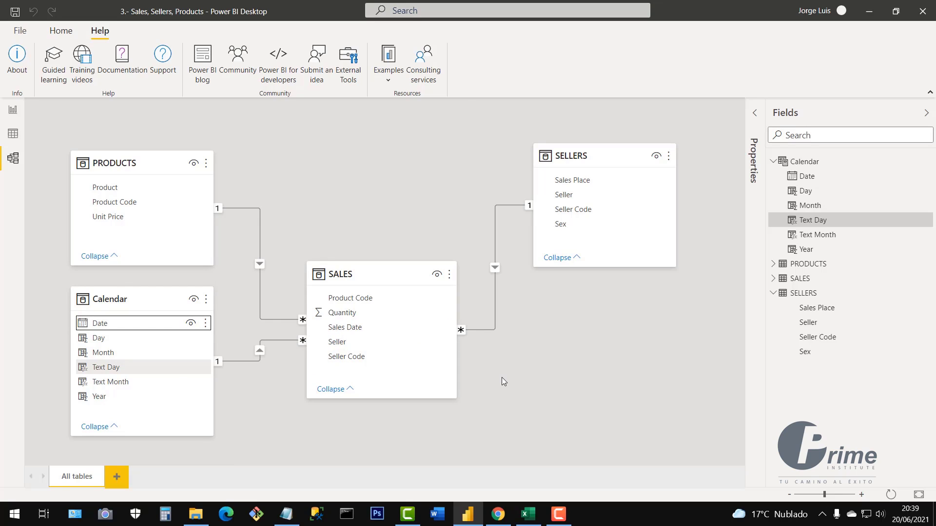
pyautogui.moveTo(135, 298); pyautogui.dragTo(142, 306)
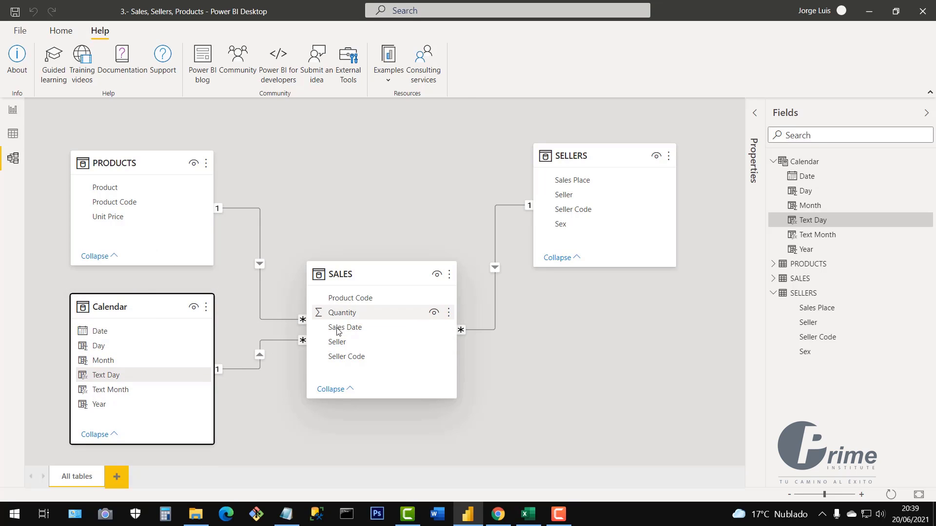
pyautogui.moveTo(349, 334); pyautogui.dragTo(285, 323)
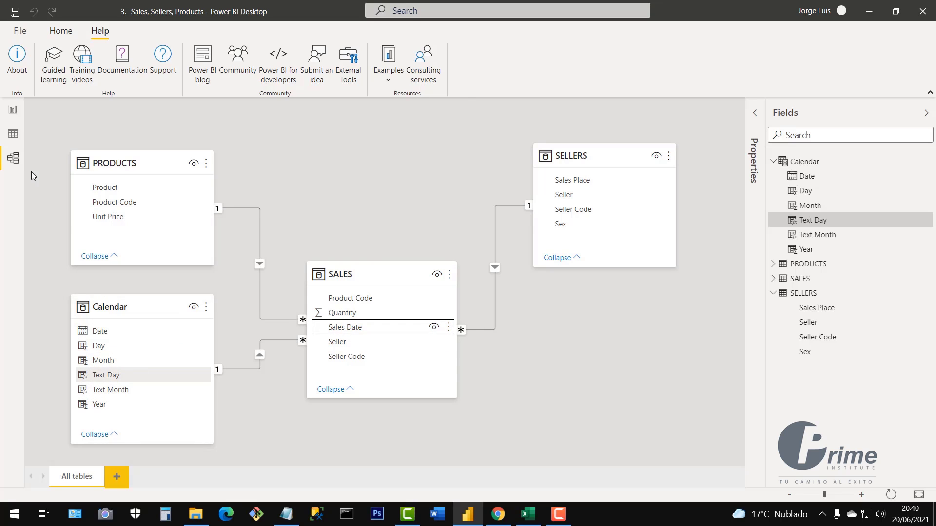
# - Compare the Calendar table's Date column with the SALES table's Sales Date column in their table data
pyautogui.click(13, 133)
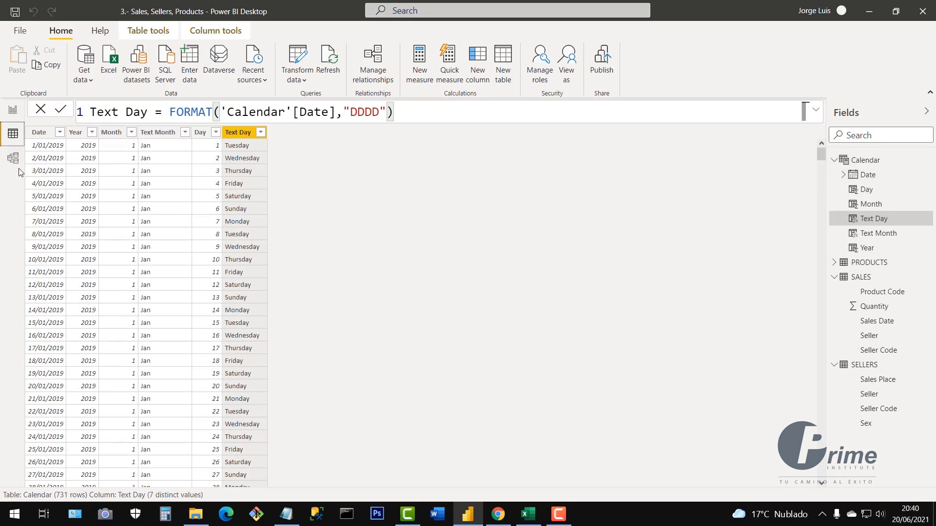
pyautogui.click(39, 133)
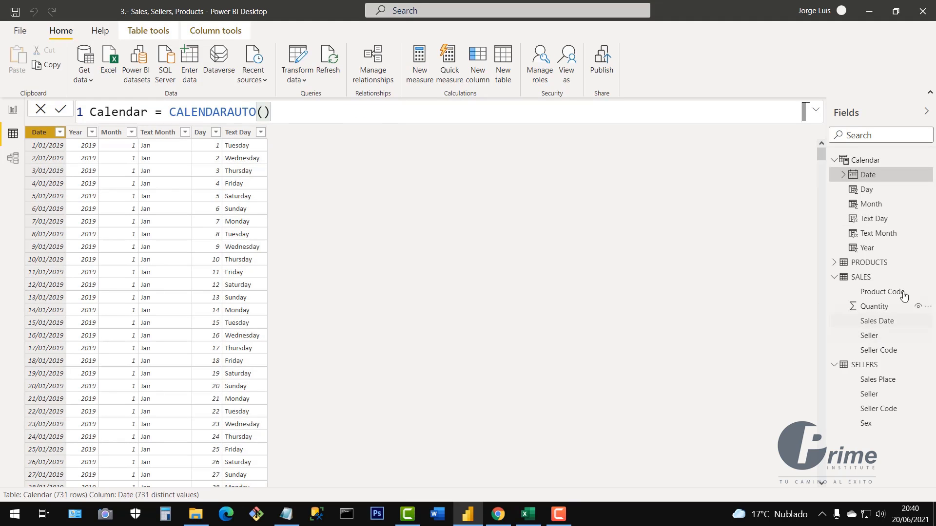
pyautogui.click(861, 278)
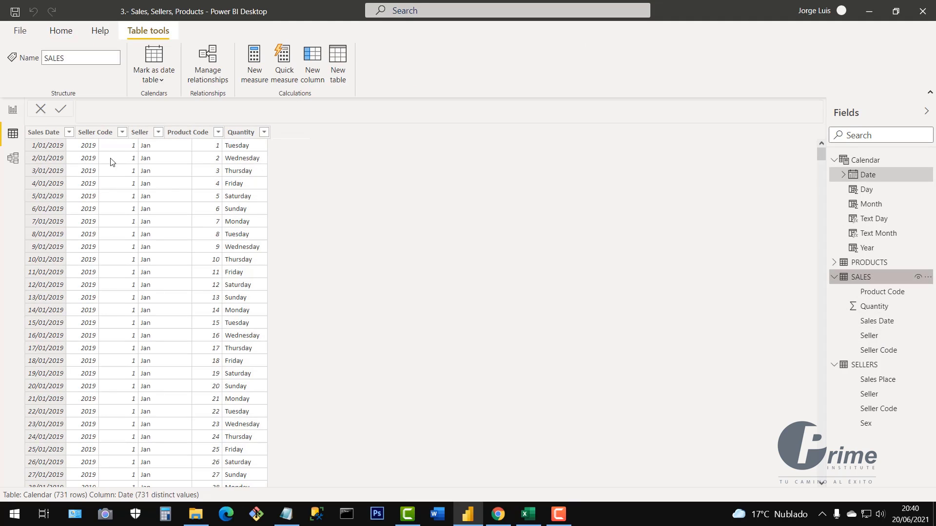
pyautogui.click(46, 138)
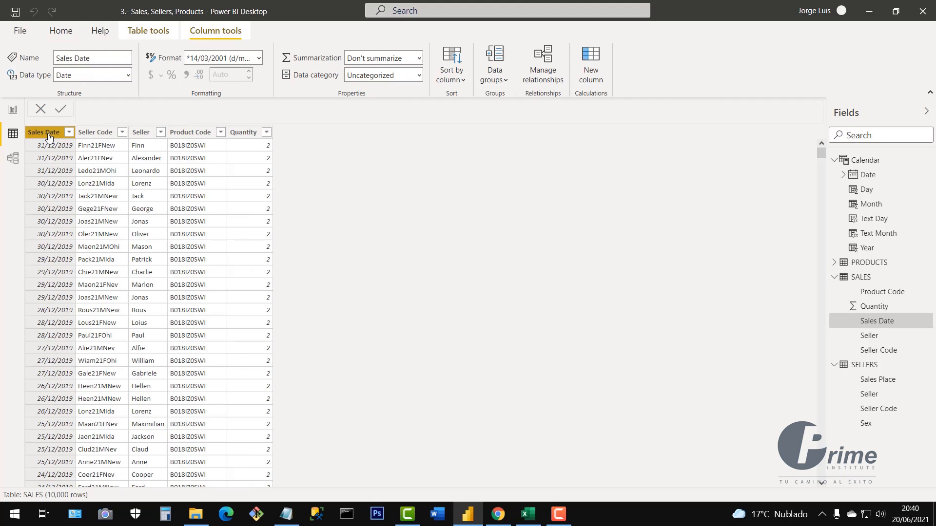
# - Examine the settings of the relationship between SALES and Calendar in the model diagram without saving any change
pyautogui.click(13, 160)
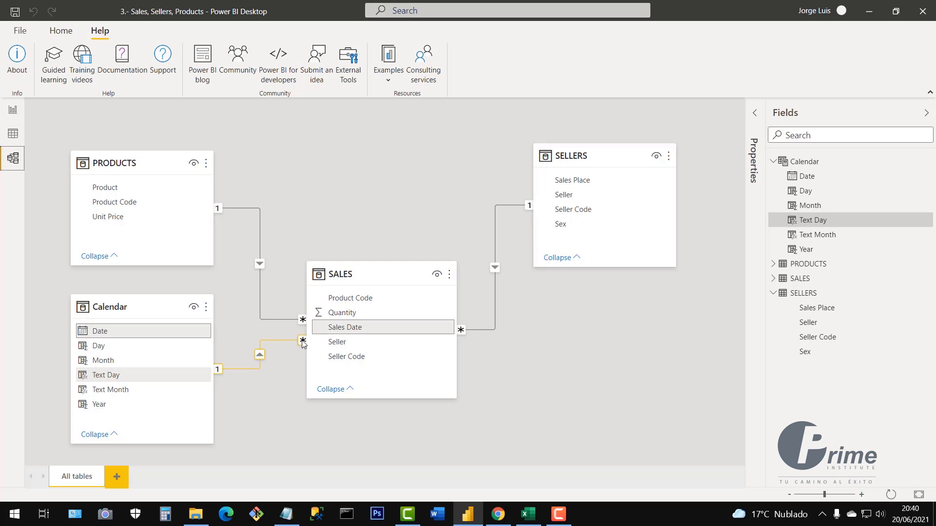
pyautogui.doubleClick(278, 340)
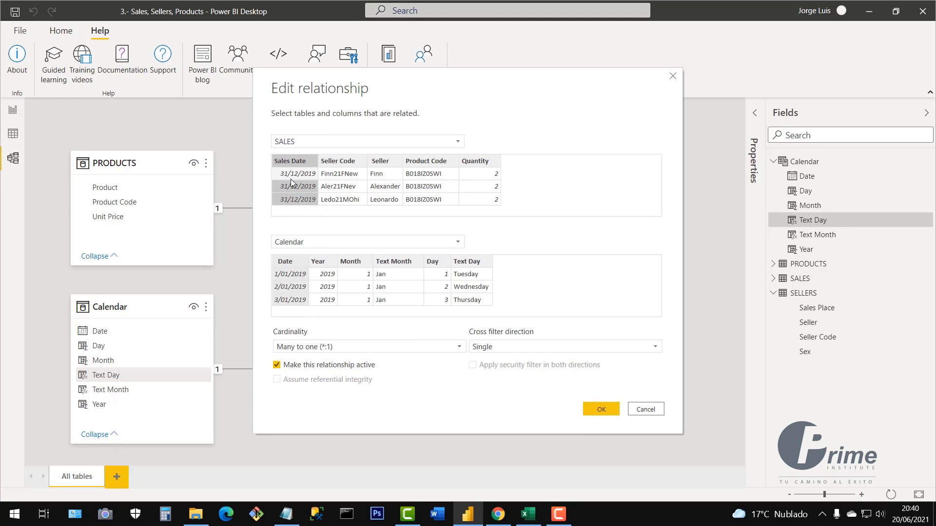
pyautogui.click(291, 263)
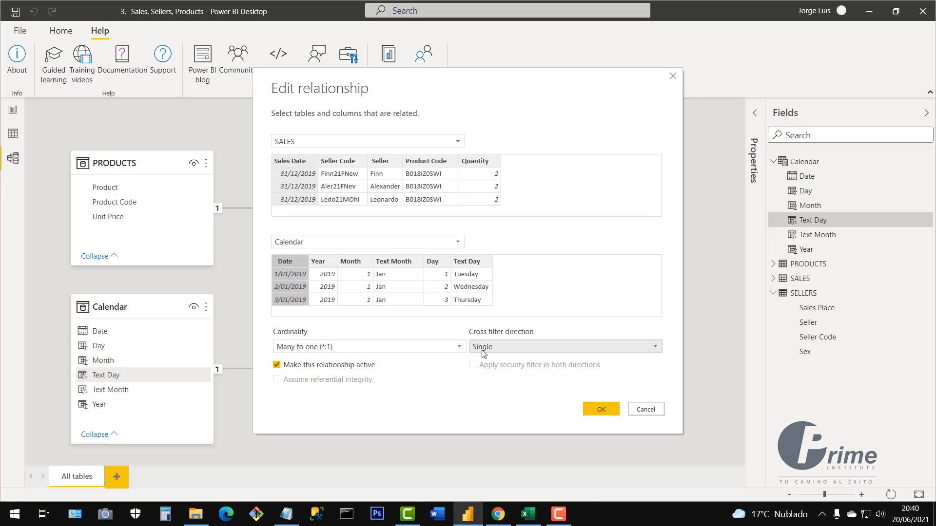
pyautogui.click(655, 413)
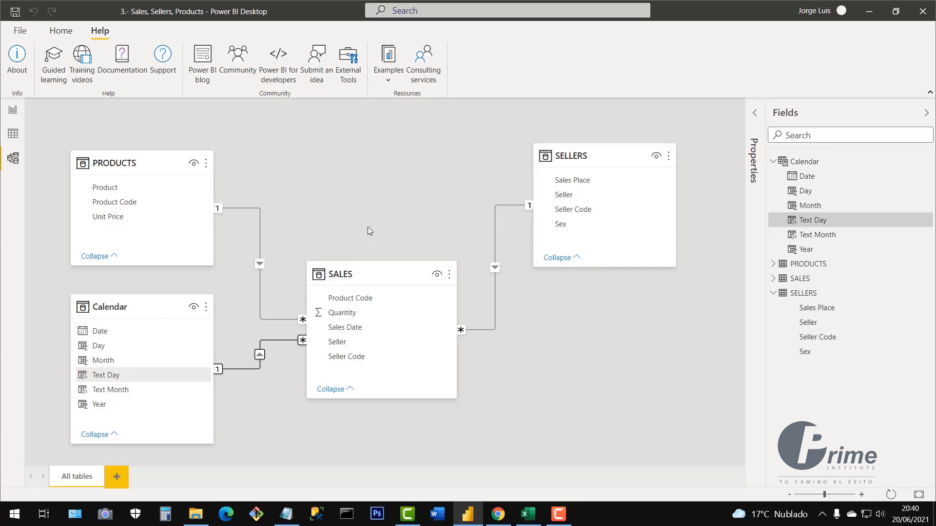
# - Tidy the model diagram by repositioning the Calendar, PRODUCTS, SELLERS and SALES tables so their relationship lines are clear
pyautogui.moveTo(161, 303); pyautogui.dragTo(155, 310)
pyautogui.moveTo(139, 152); pyautogui.dragTo(138, 142)
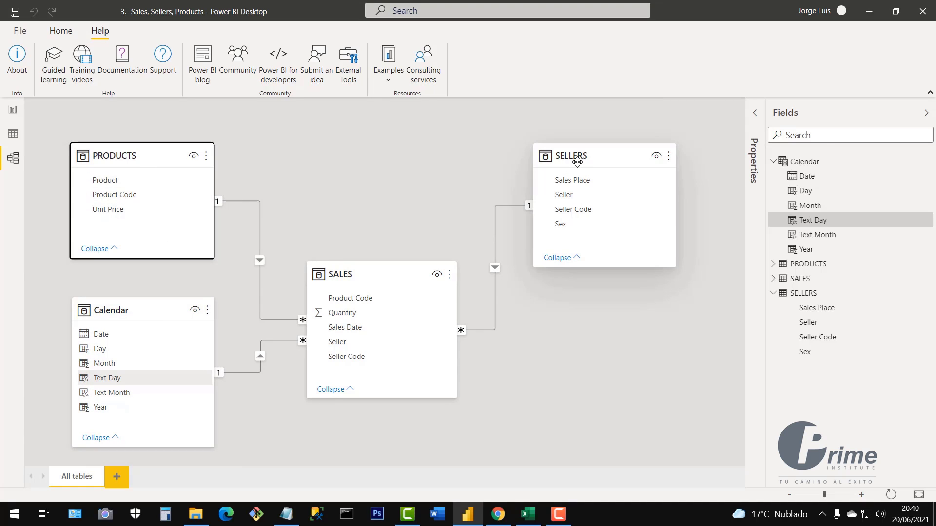
pyautogui.moveTo(575, 154); pyautogui.dragTo(581, 133)
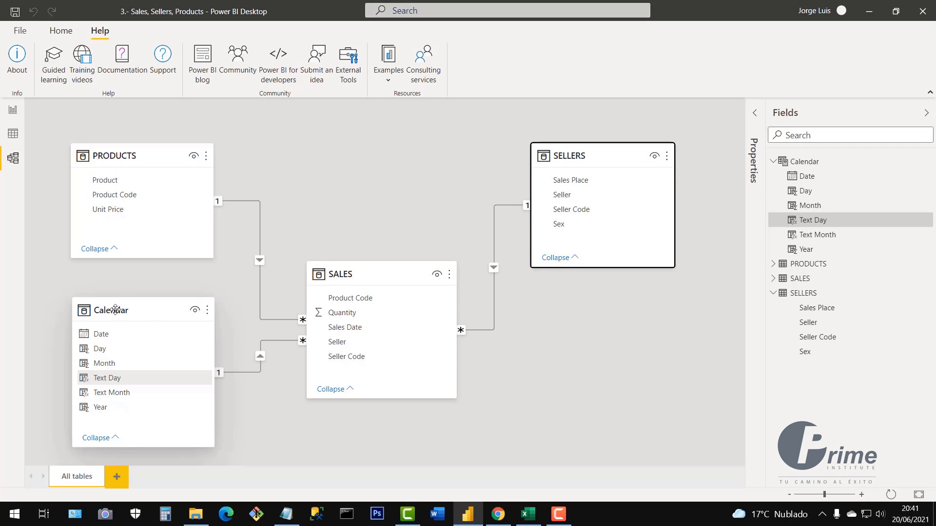
pyautogui.moveTo(367, 275); pyautogui.dragTo(359, 278)
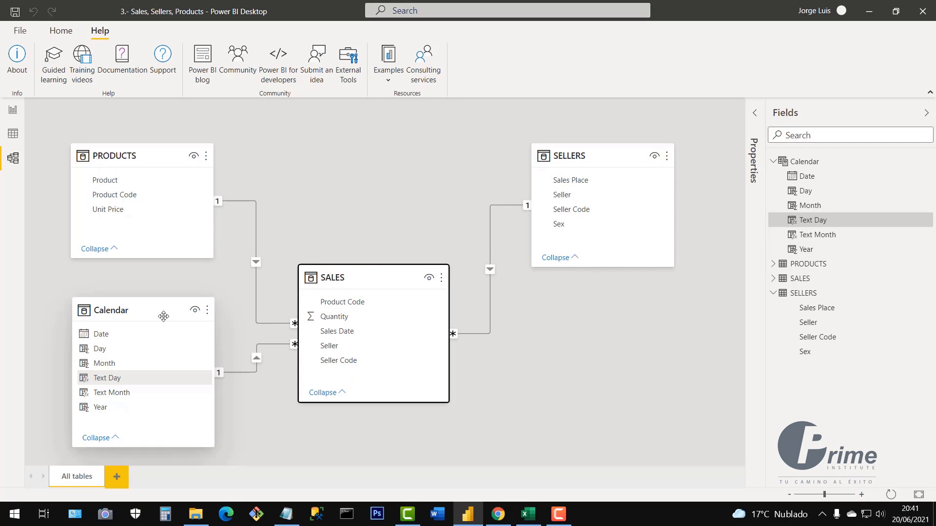
pyautogui.moveTo(126, 319); pyautogui.dragTo(136, 309)
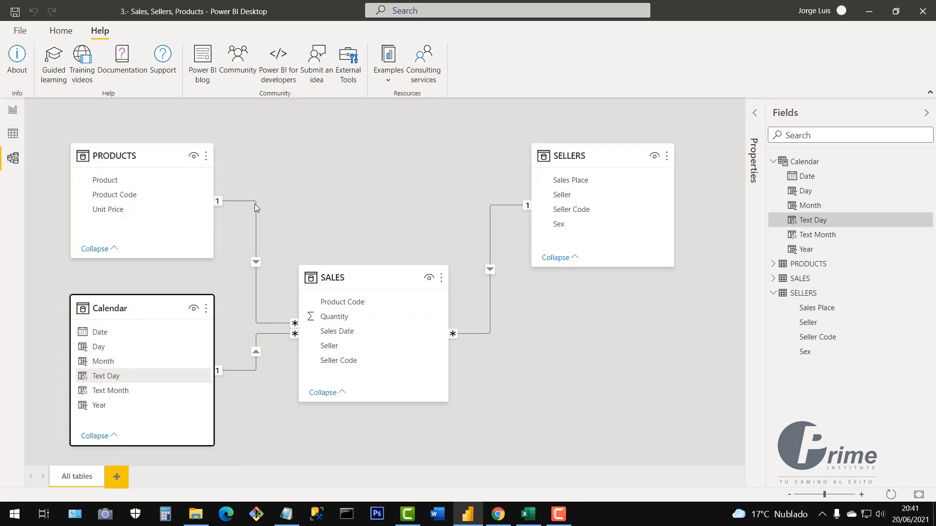
# - Review the Calendar table's data and the formulas behind its Date, Year, Month, Text Month, Day and Text Day columns
pyautogui.moveTo(373, 280); pyautogui.dragTo(378, 279)
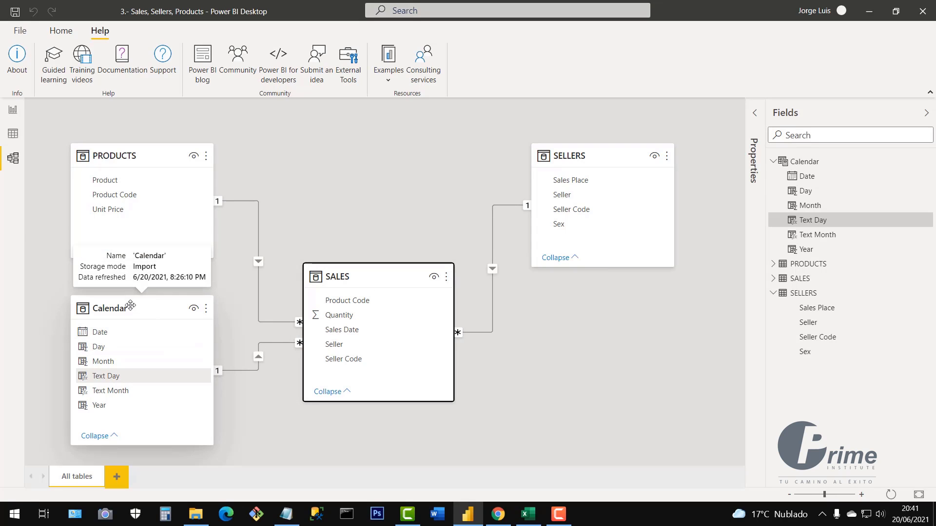
pyautogui.click(12, 135)
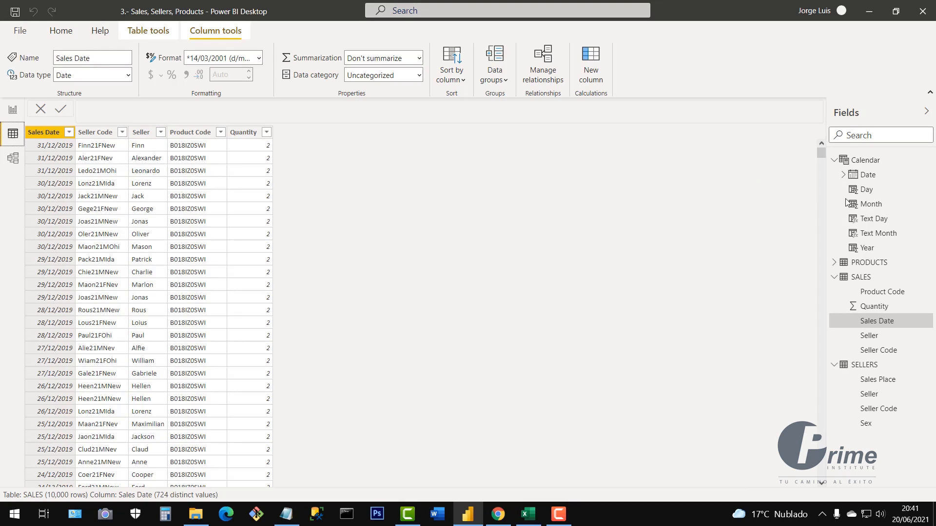
pyautogui.click(863, 164)
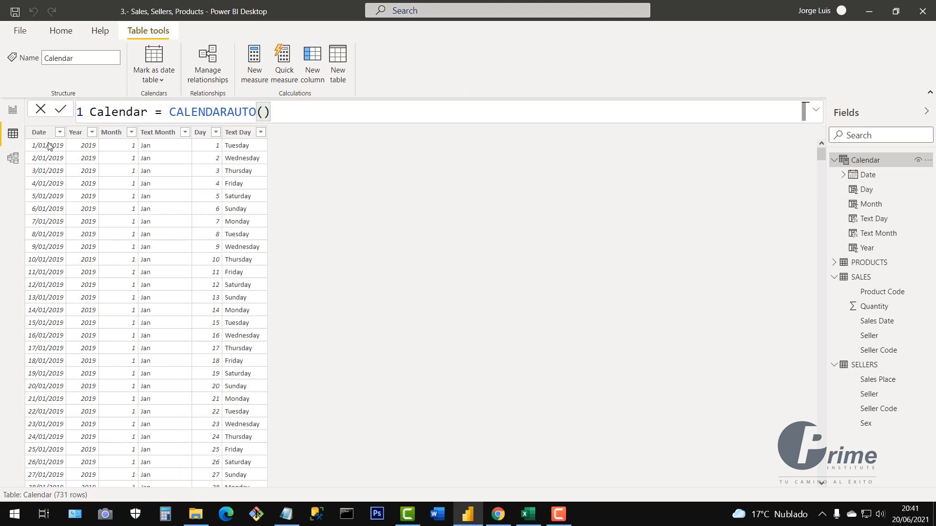
pyautogui.click(43, 136)
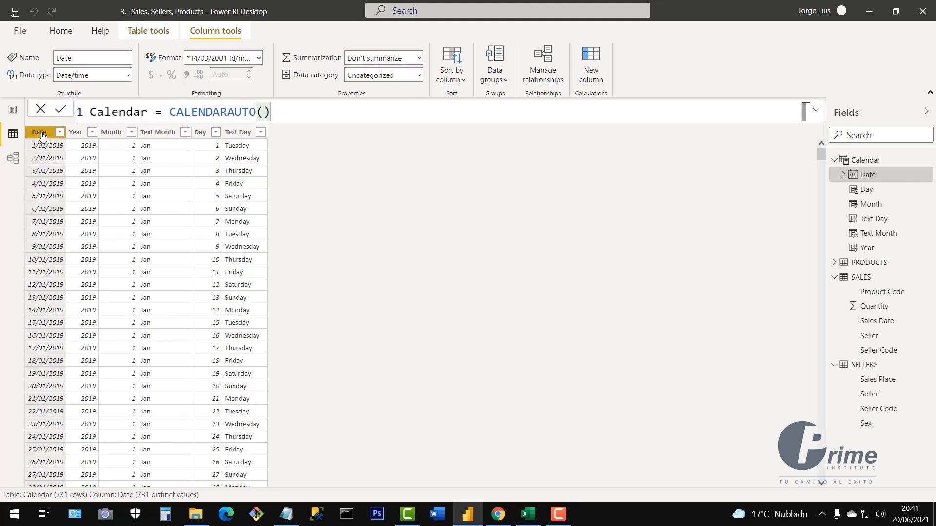
pyautogui.click(78, 136)
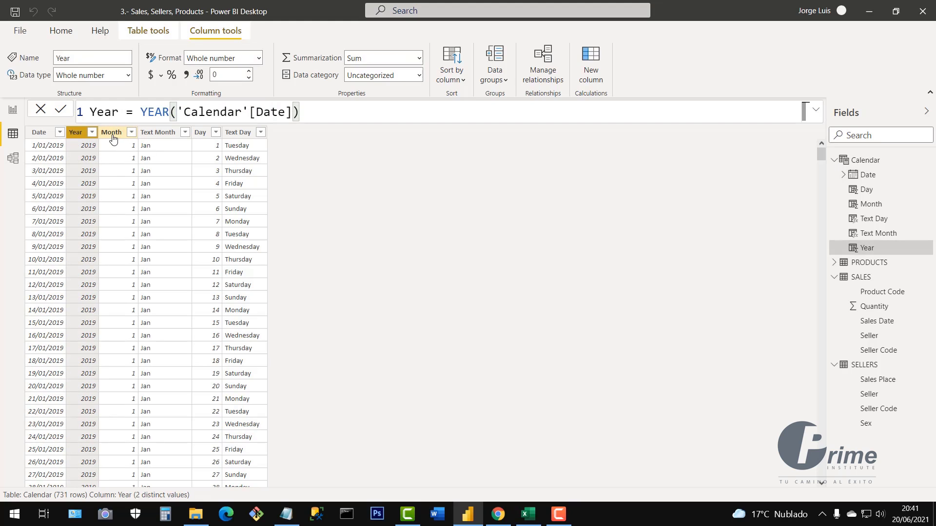
pyautogui.click(117, 140)
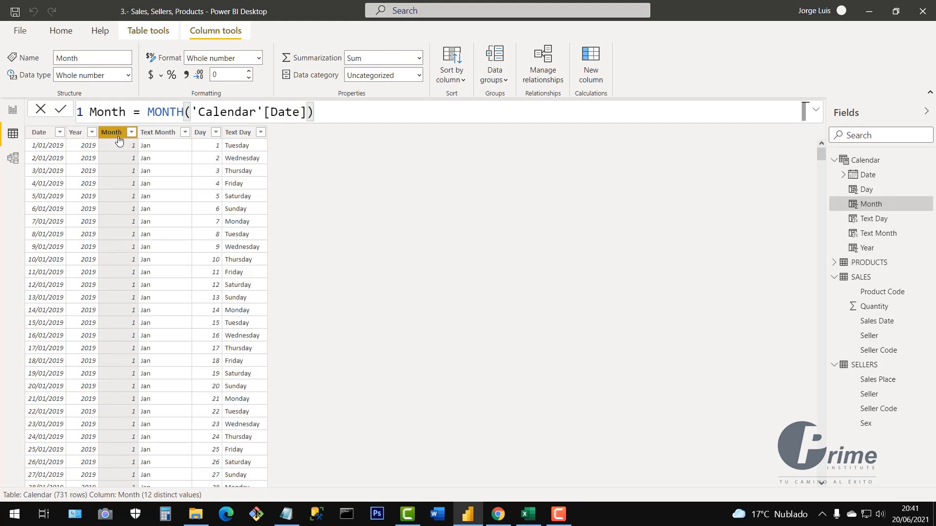
pyautogui.click(155, 139)
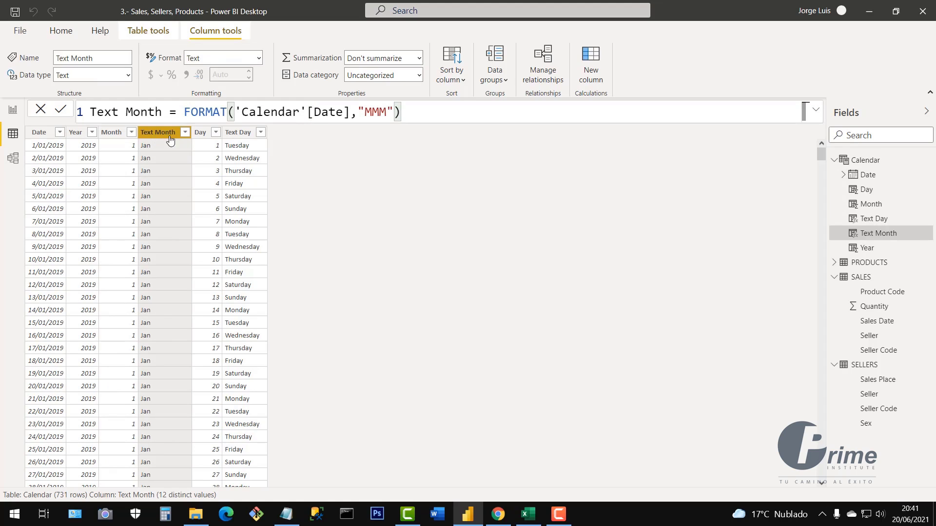
pyautogui.click(199, 136)
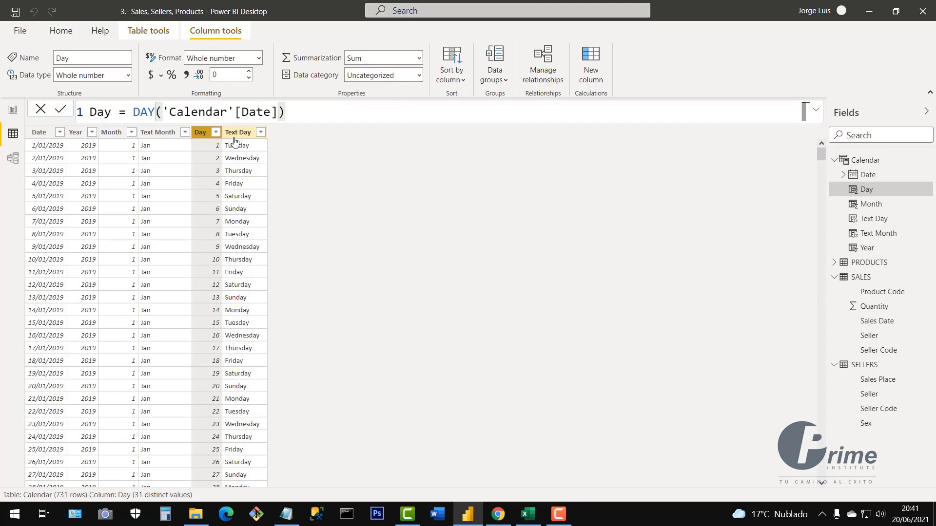
pyautogui.click(235, 136)
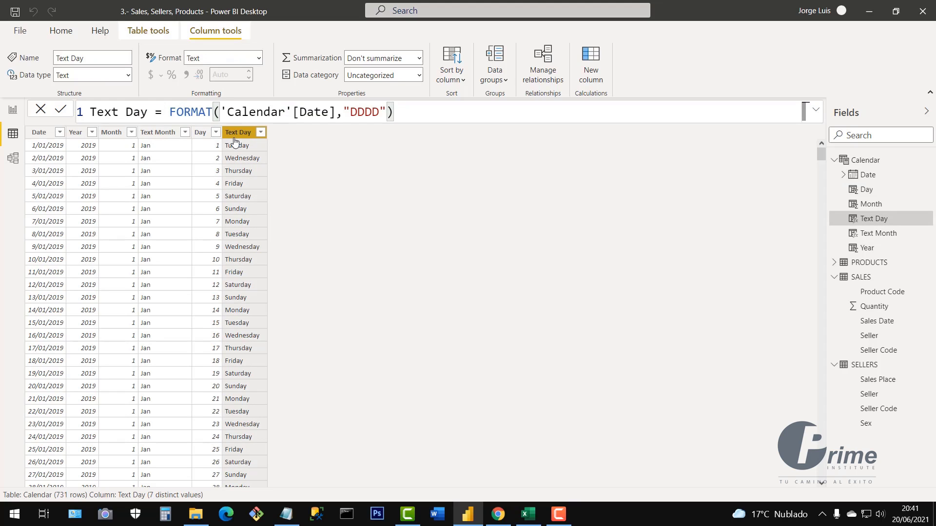
# - Expand the PRODUCTS and SALES field lists in the report view and widen the list of fields
pyautogui.click(13, 159)
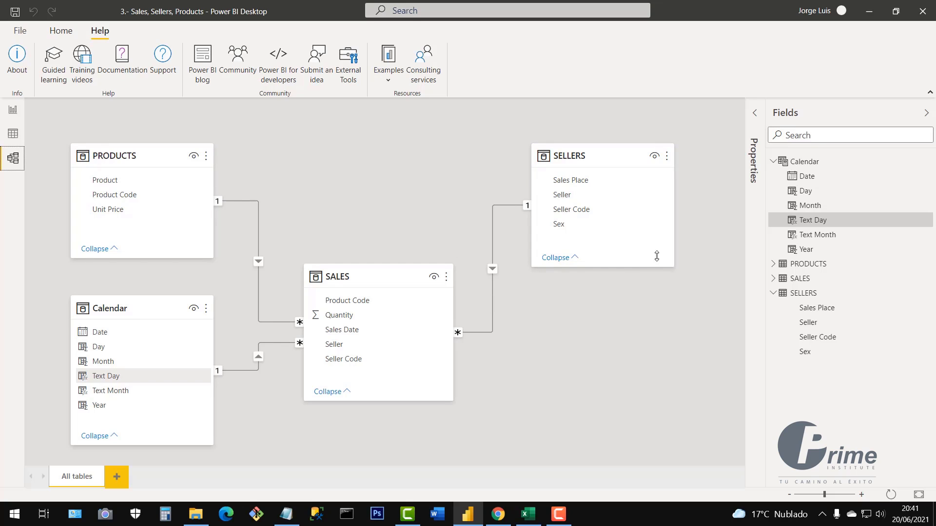
pyautogui.click(12, 112)
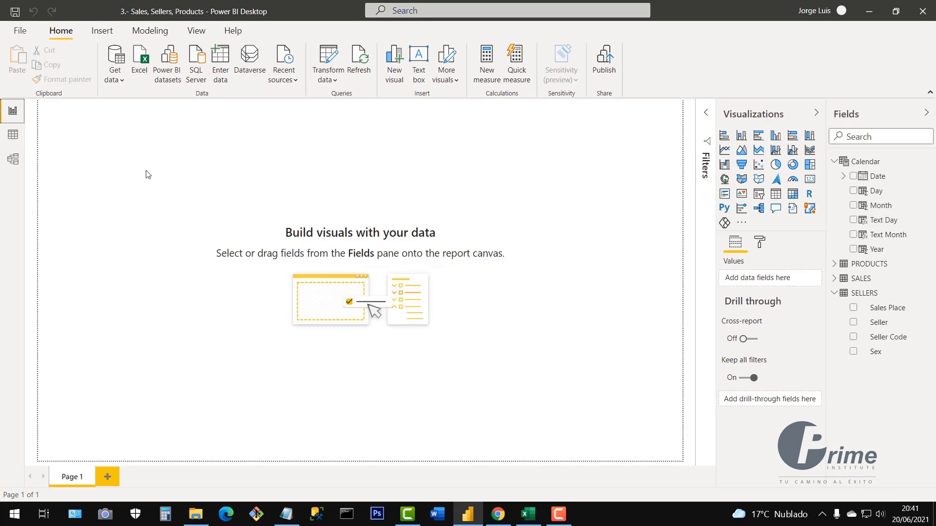
pyautogui.moveTo(117, 140); pyautogui.dragTo(631, 448)
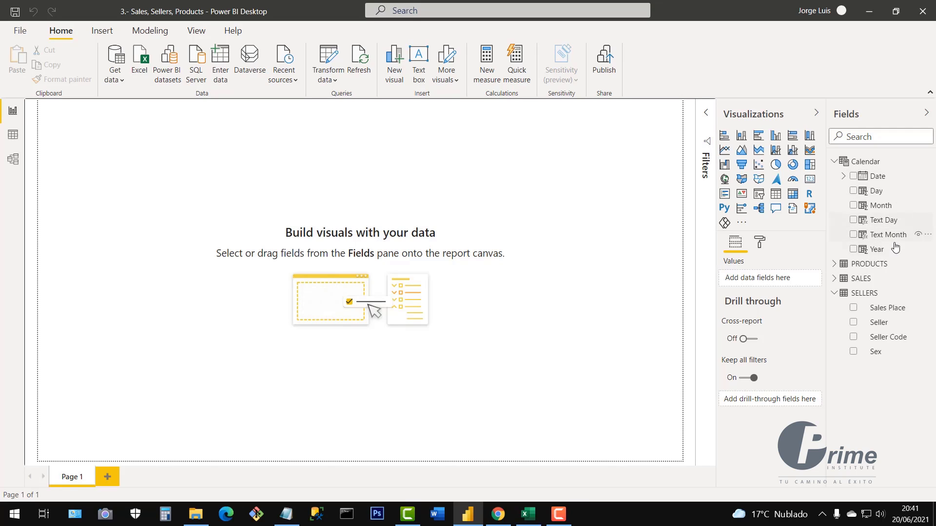
pyautogui.click(833, 264)
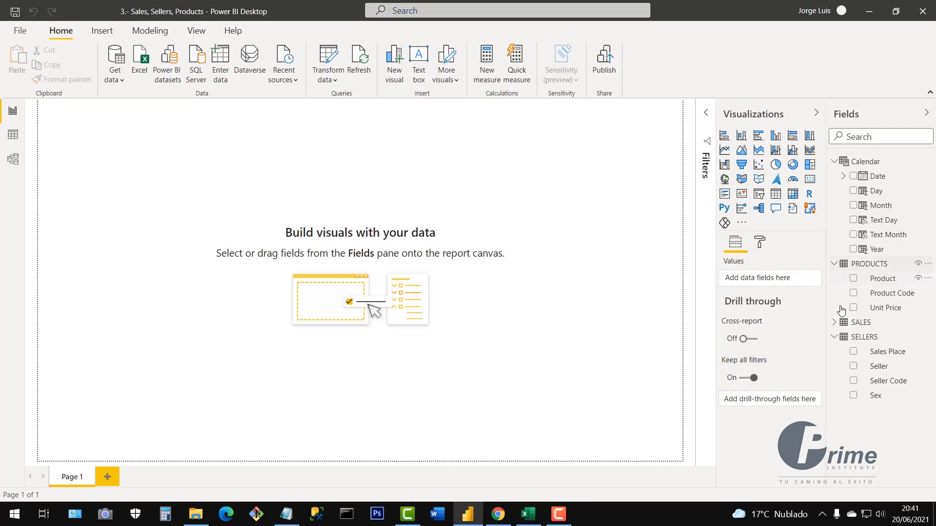
pyautogui.click(833, 323)
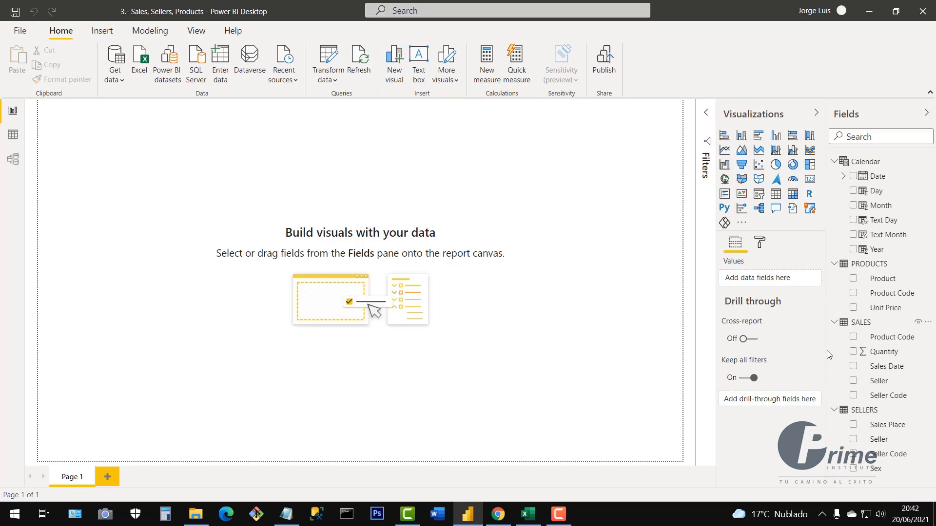
pyautogui.moveTo(828, 350); pyautogui.dragTo(802, 350)
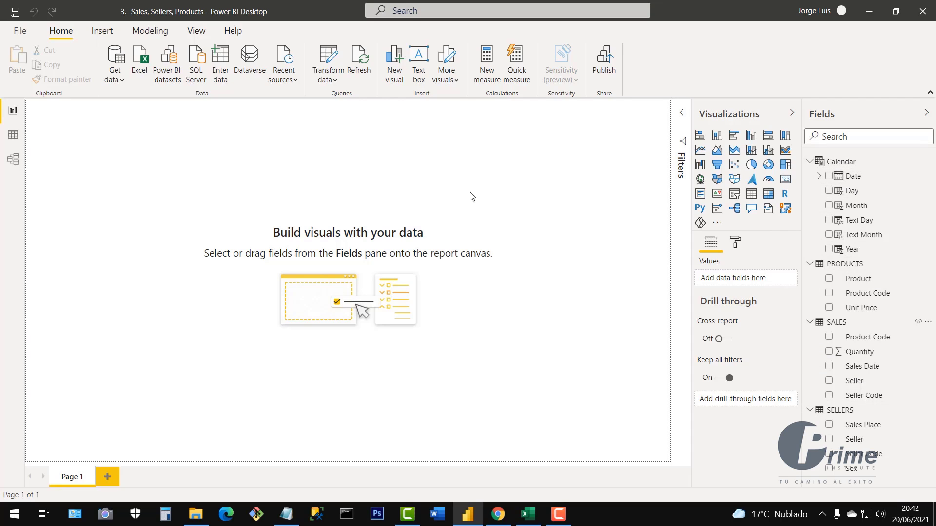
# - Adjust the PRODUCTS and SALES table positions in the model diagram and hide the SALES table's Product Code field in report view
pyautogui.click(14, 161)
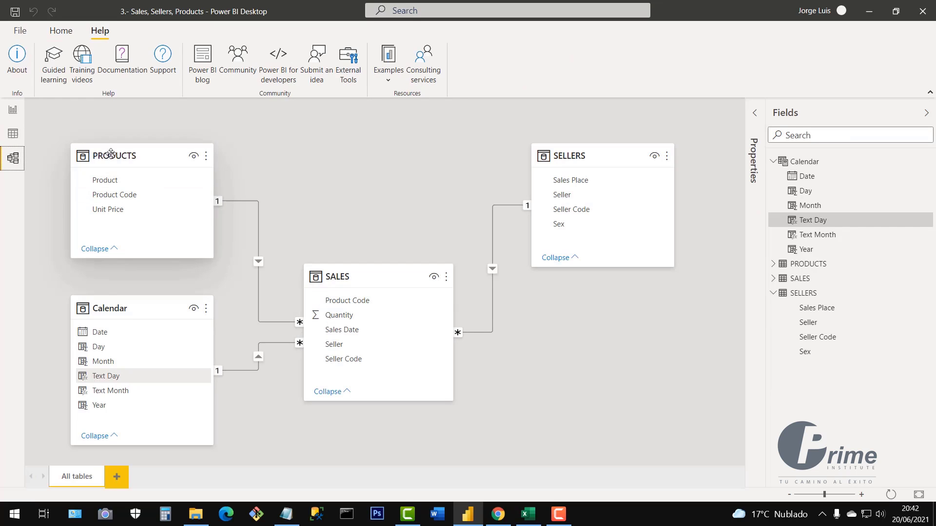
pyautogui.moveTo(129, 151); pyautogui.dragTo(144, 157)
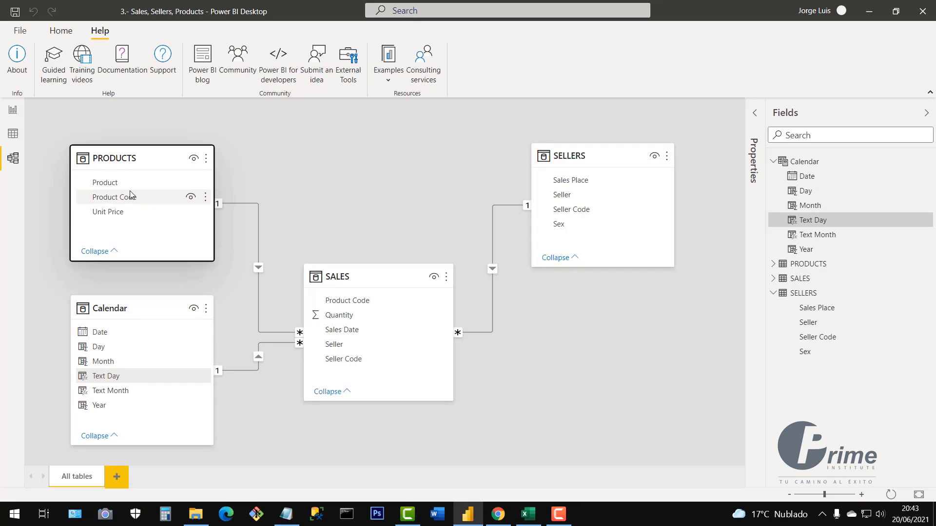
pyautogui.moveTo(378, 279); pyautogui.dragTo(371, 273)
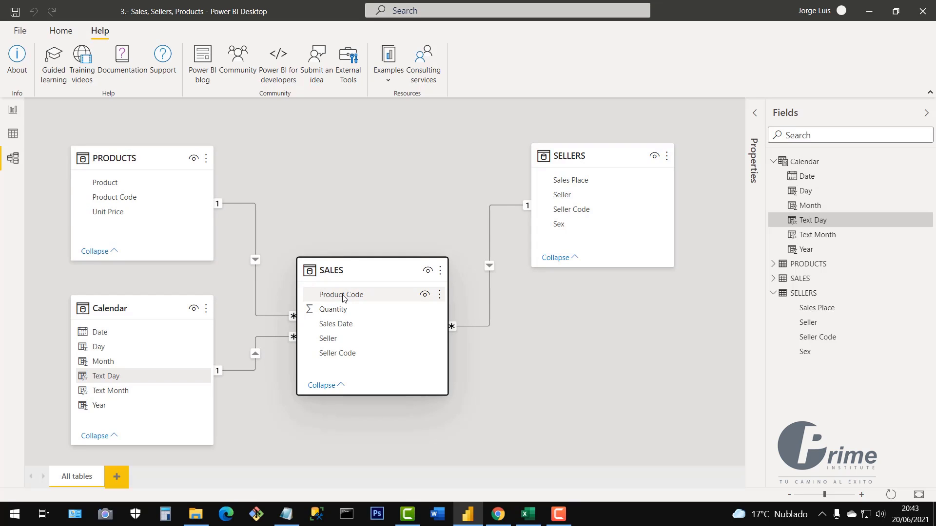
pyautogui.moveTo(341, 269); pyautogui.dragTo(346, 267)
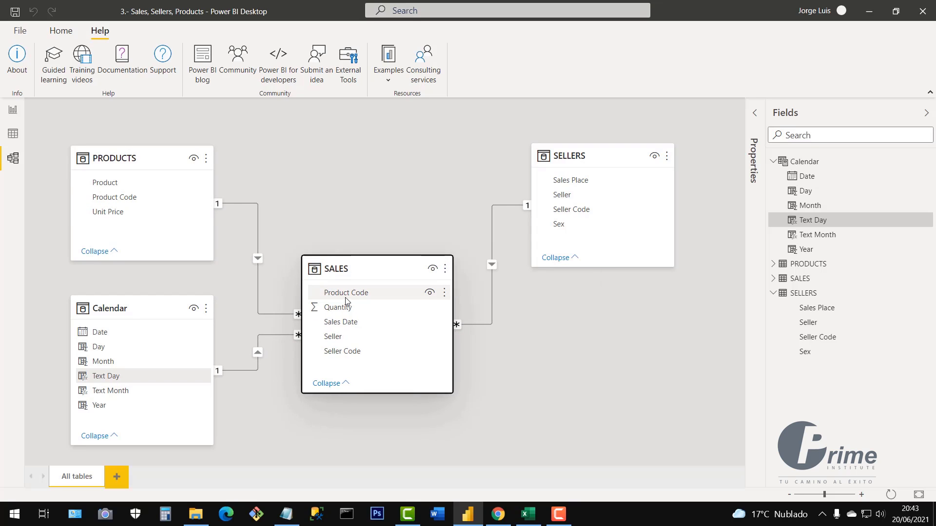
pyautogui.rightClick(345, 298)
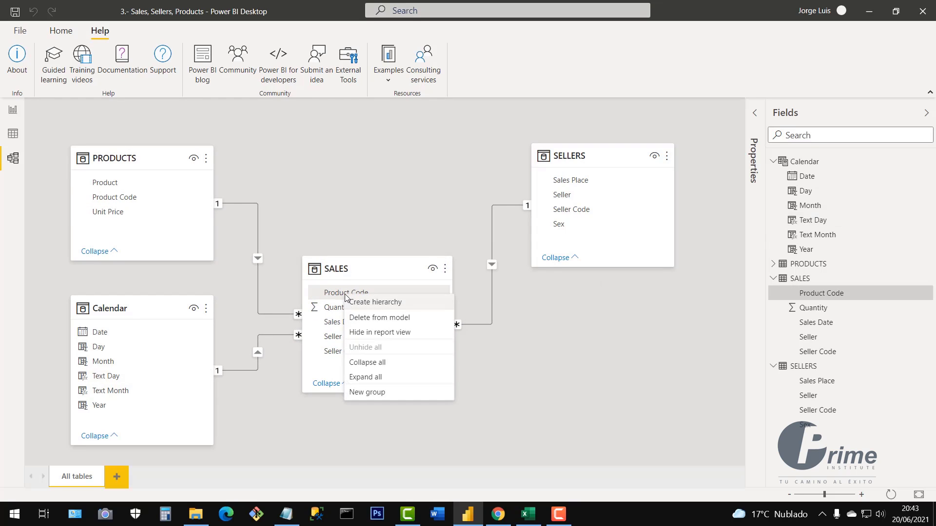
pyautogui.click(378, 334)
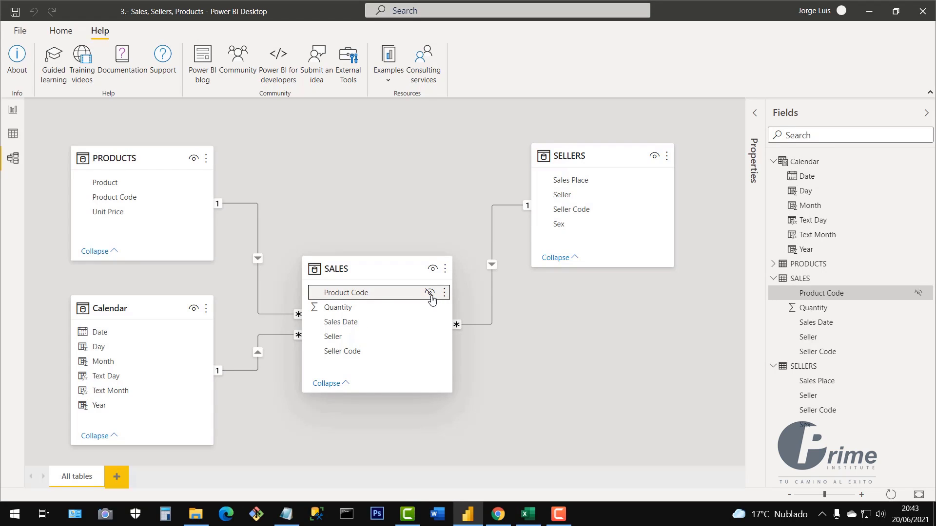
pyautogui.click(13, 112)
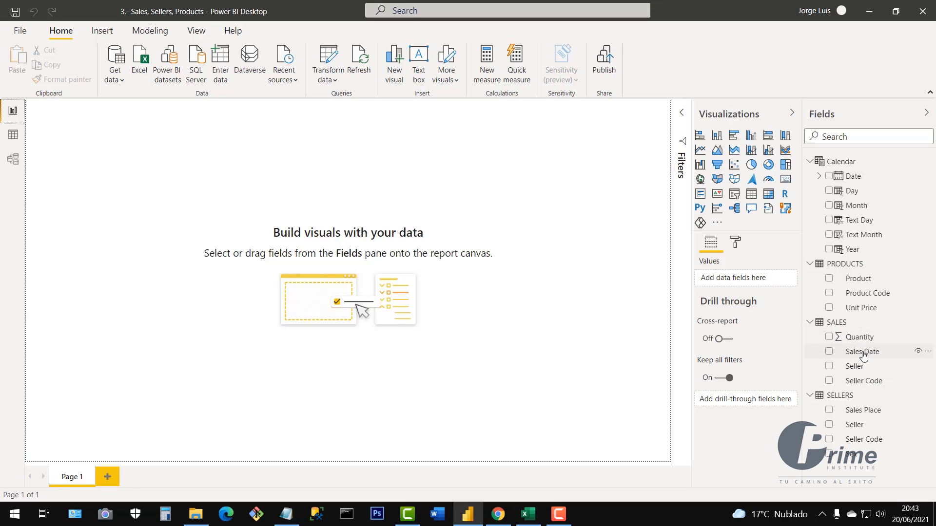
# - Hide the SALES table's Seller Code and Sales Date fields in report view from the model diagram
pyautogui.click(13, 158)
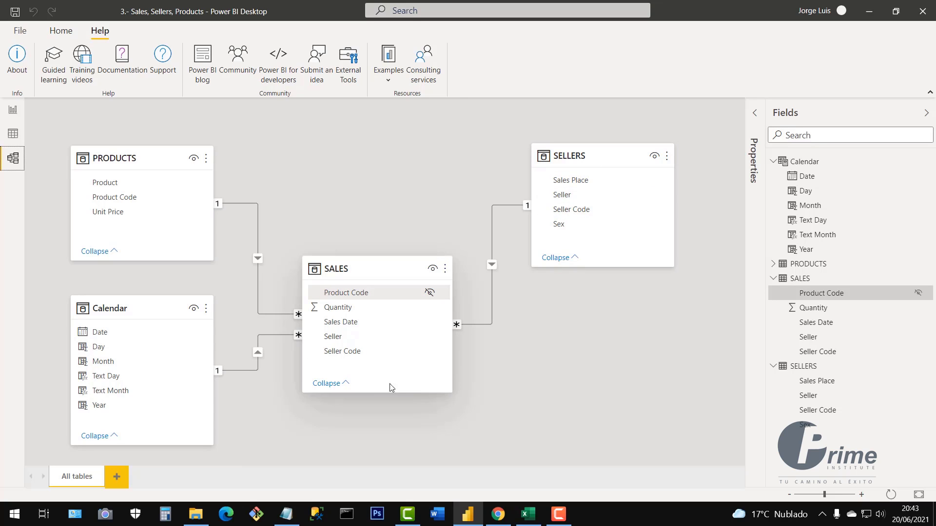
pyautogui.rightClick(342, 356)
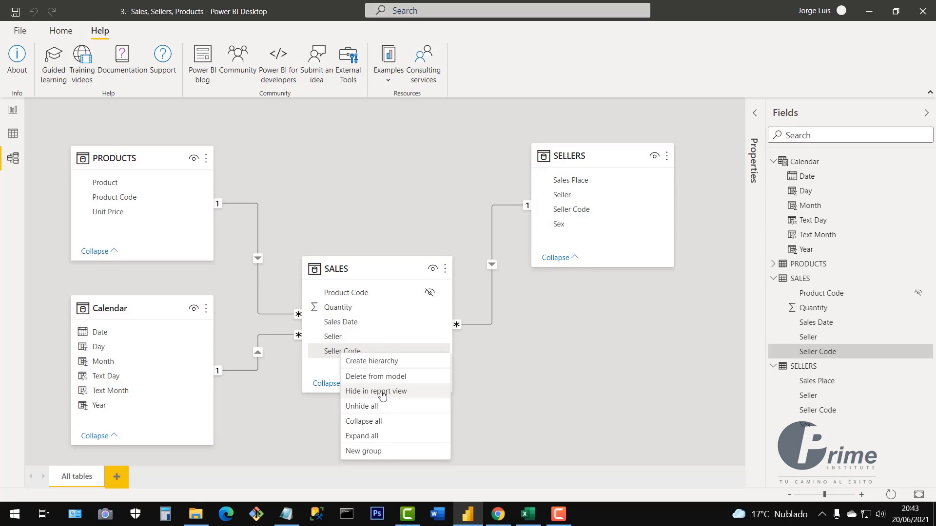
pyautogui.click(363, 394)
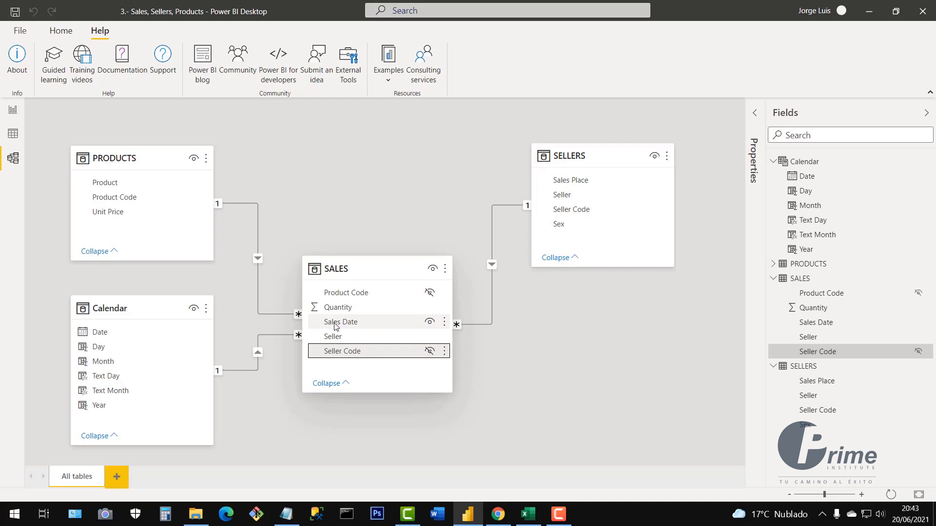
pyautogui.moveTo(126, 308)
pyautogui.mouseDown()
pyautogui.moveTo(127, 319)
pyautogui.moveTo(126, 311)
pyautogui.mouseUp()
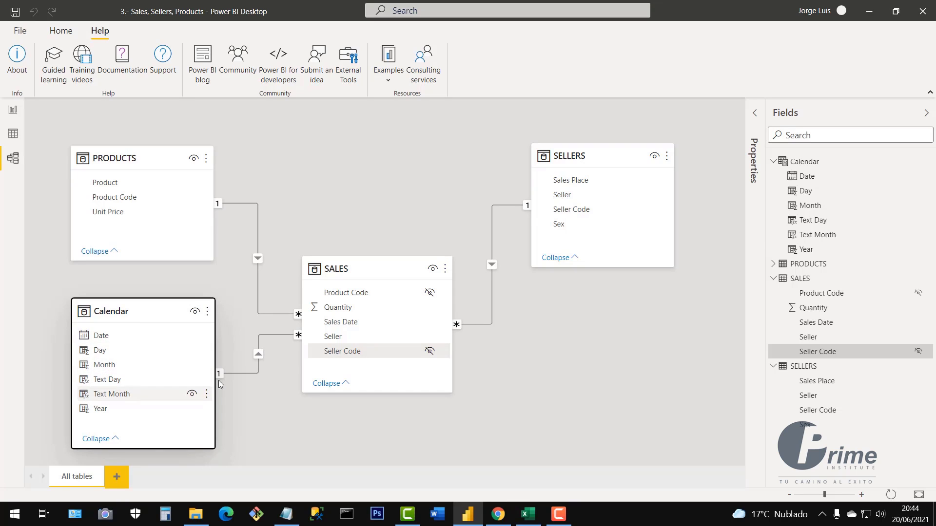
pyautogui.rightClick(333, 324)
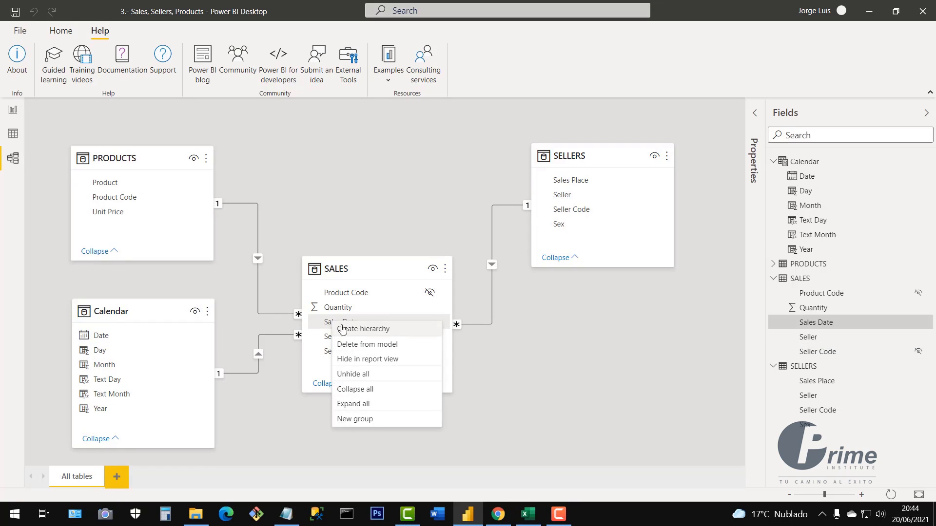
pyautogui.click(351, 359)
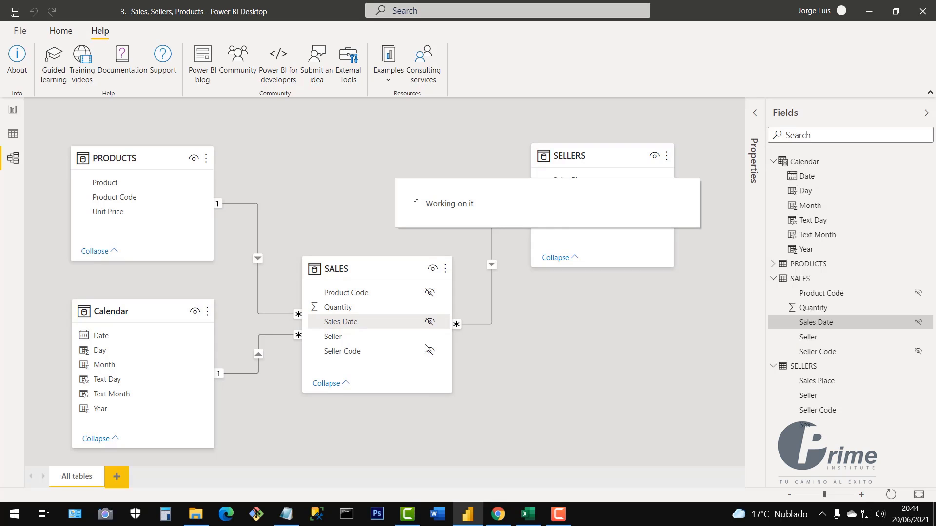
# - Hide the SALES table's Seller field directly from the field list in the report view
pyautogui.click(13, 112)
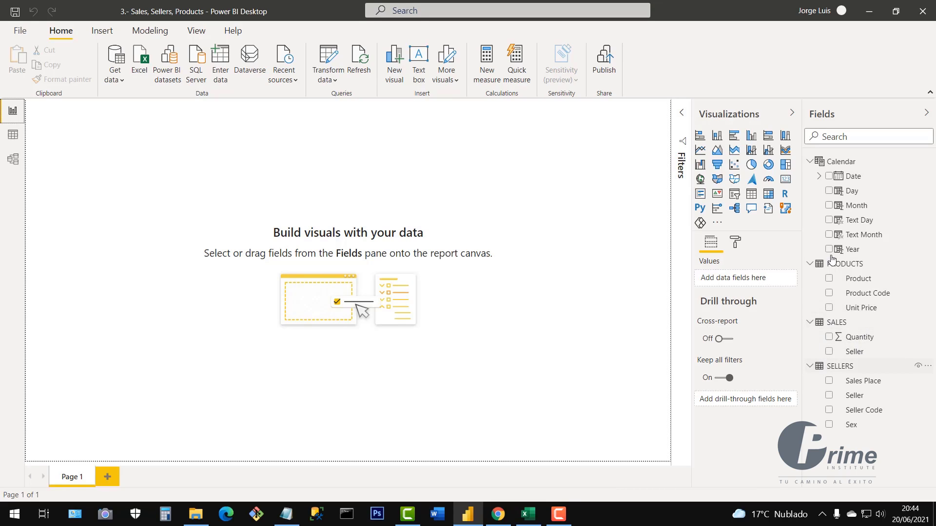
pyautogui.rightClick(857, 354)
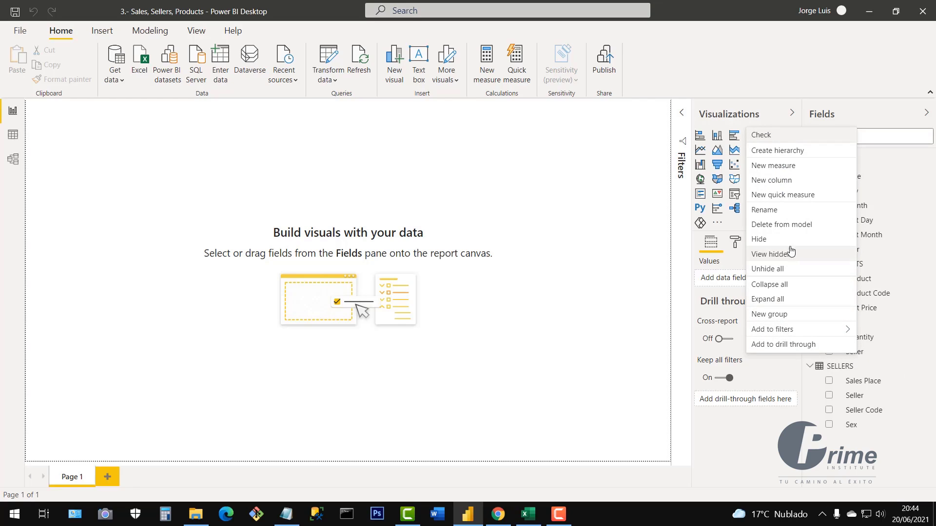
pyautogui.click(760, 241)
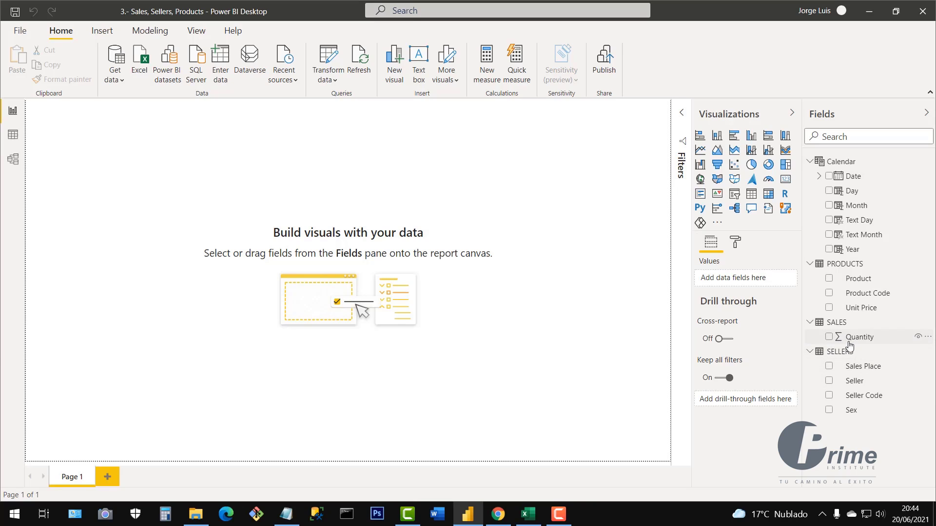
# - Compare the SALES fields across the model, data and report views, and check the Seller field's report visibility option in the model diagram
pyautogui.click(13, 159)
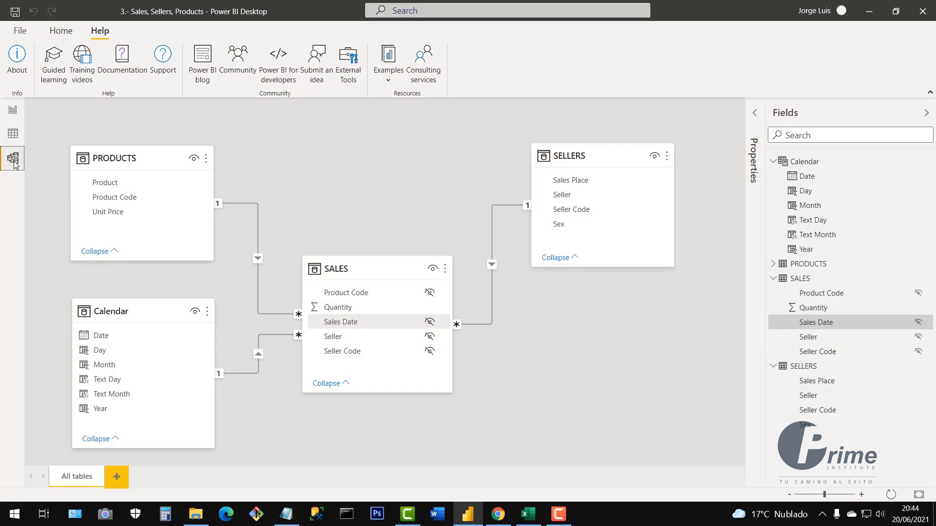
pyautogui.click(13, 134)
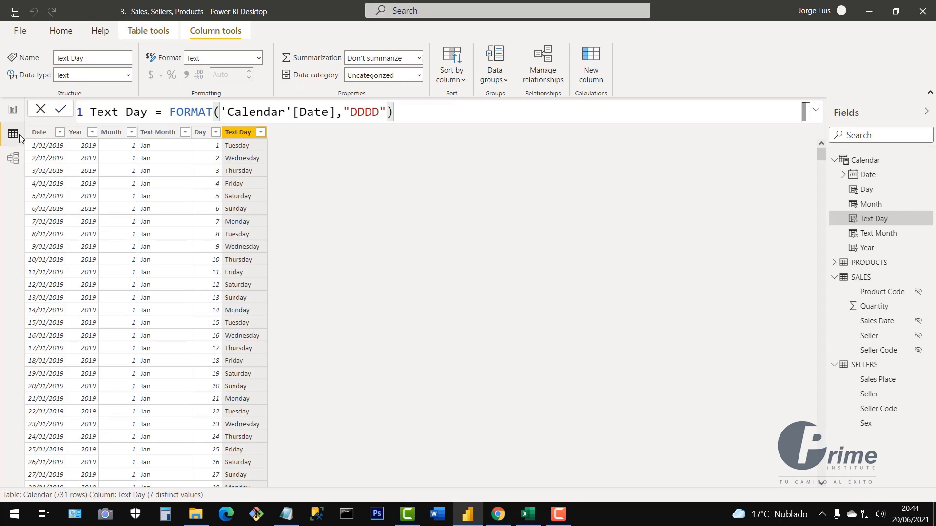
pyautogui.click(13, 110)
pyautogui.click(13, 159)
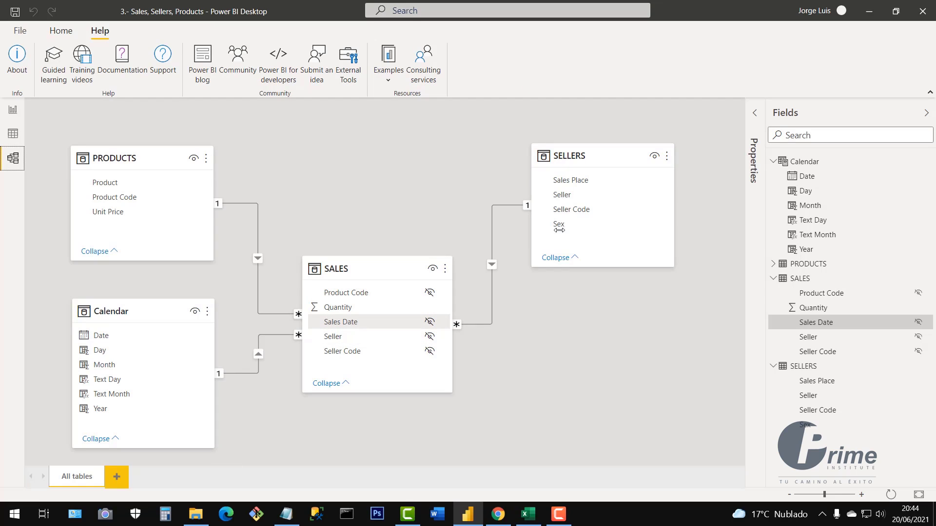
pyautogui.rightClick(337, 340)
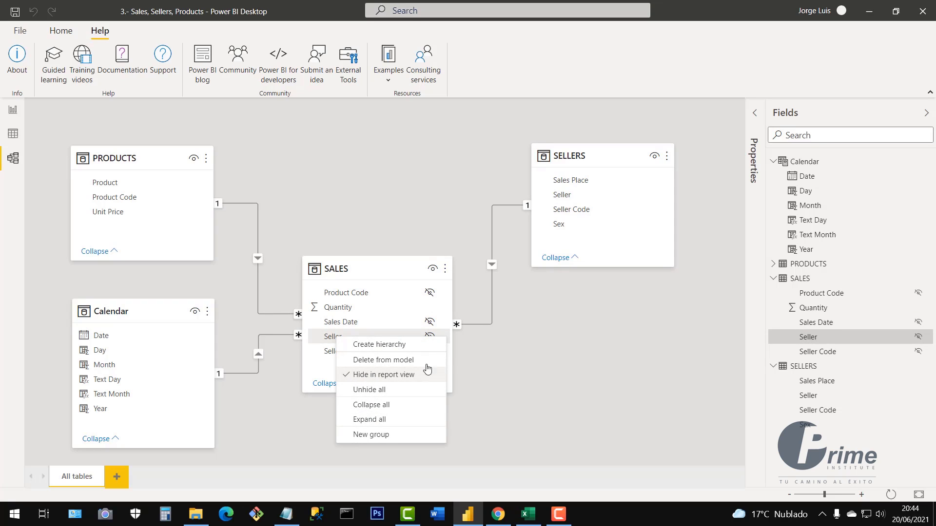
pyautogui.click(555, 393)
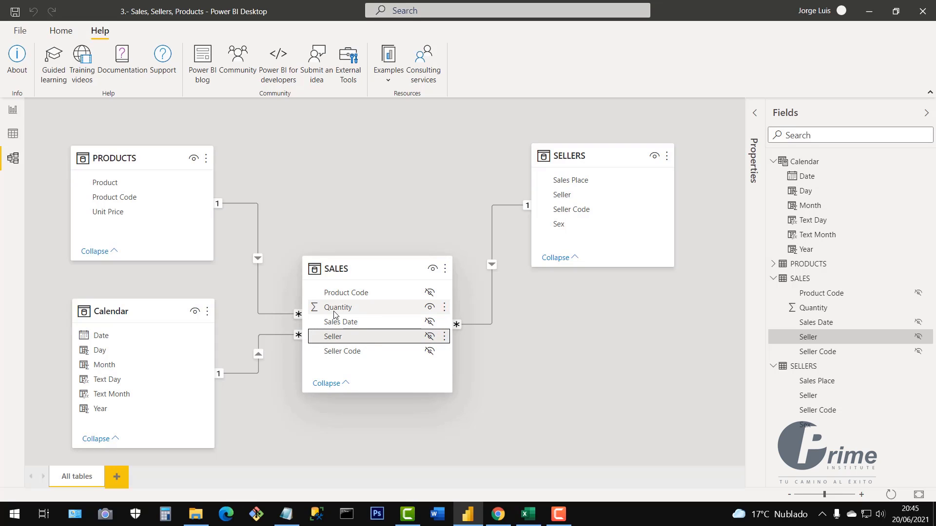
pyautogui.moveTo(136, 158)
pyautogui.mouseDown()
pyautogui.moveTo(152, 155)
pyautogui.moveTo(140, 155)
pyautogui.mouseUp()
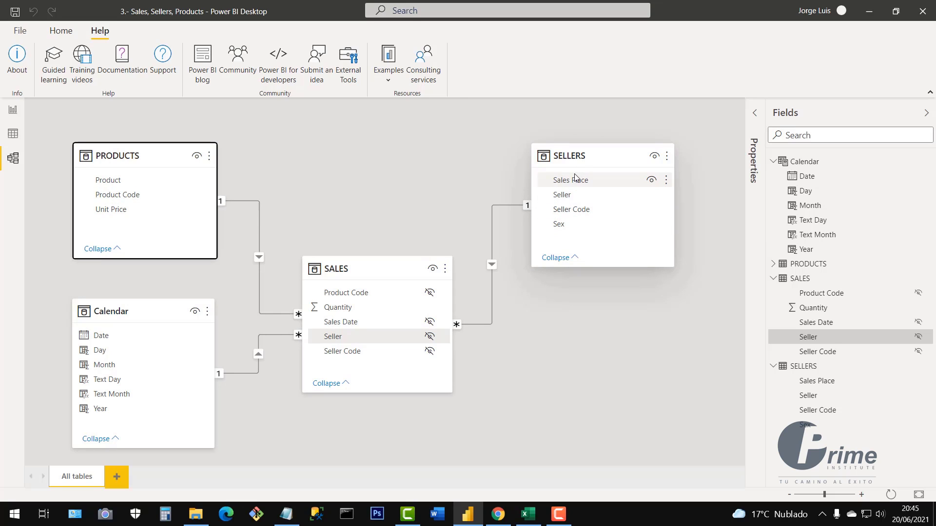
pyautogui.moveTo(132, 318); pyautogui.dragTo(132, 318)
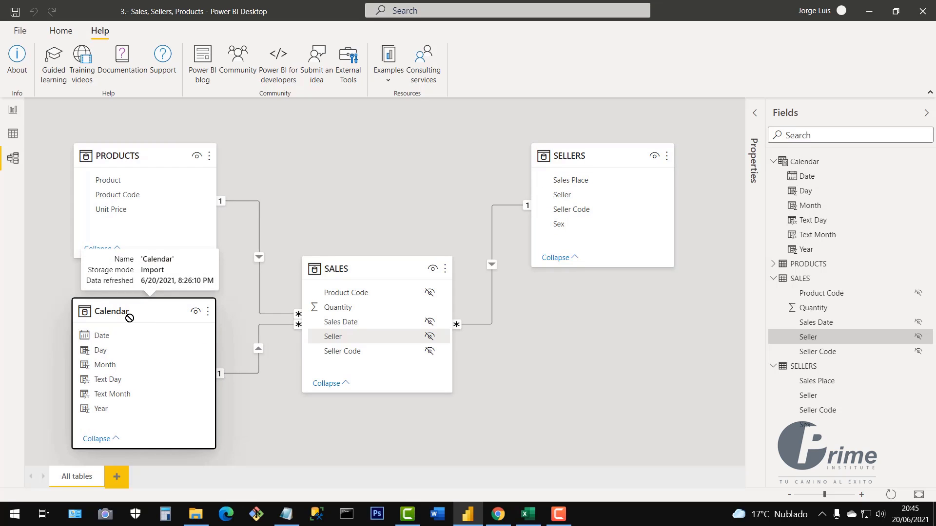
# - Review which SALES columns are hidden in the report view, the SALES data table and the model diagram
pyautogui.click(12, 112)
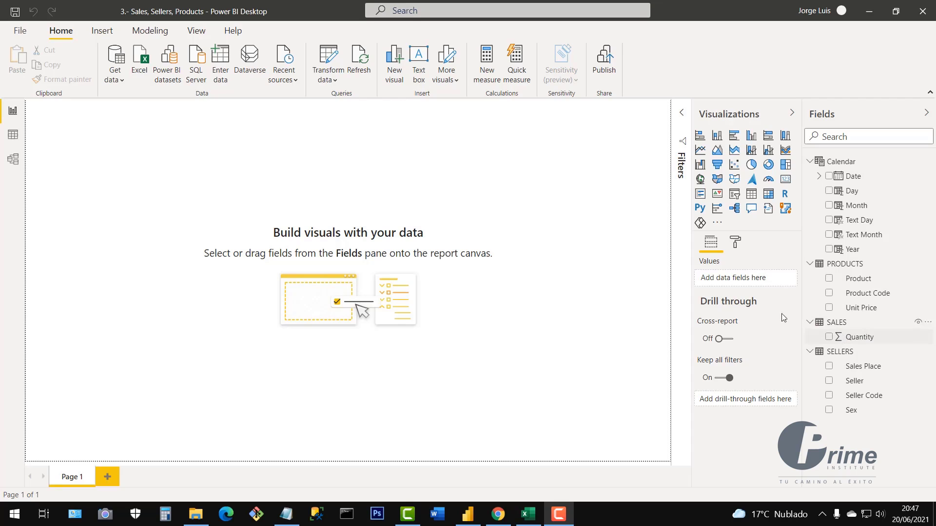
pyautogui.click(13, 135)
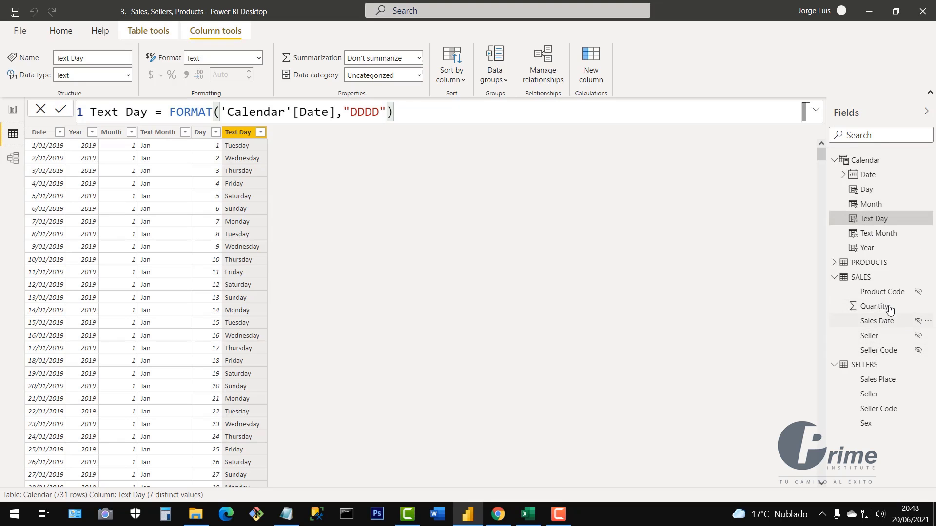
pyautogui.click(860, 276)
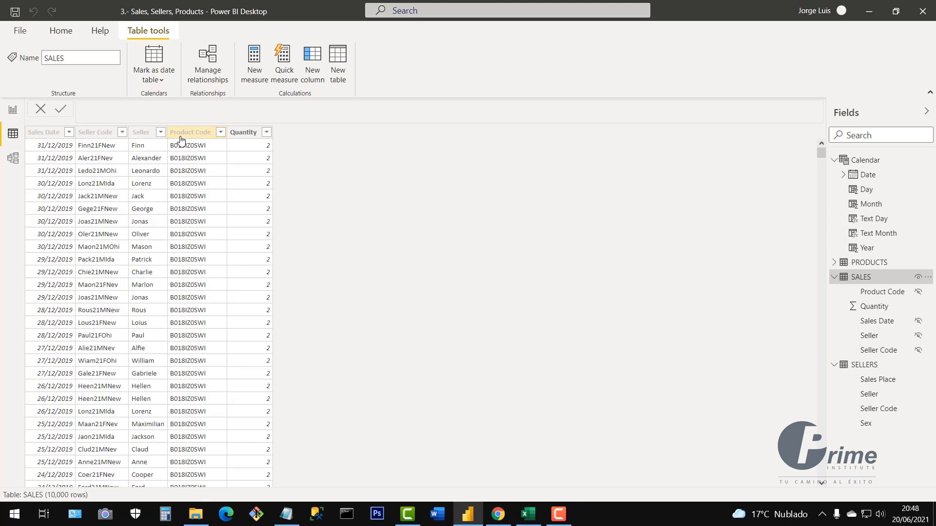
pyautogui.click(15, 163)
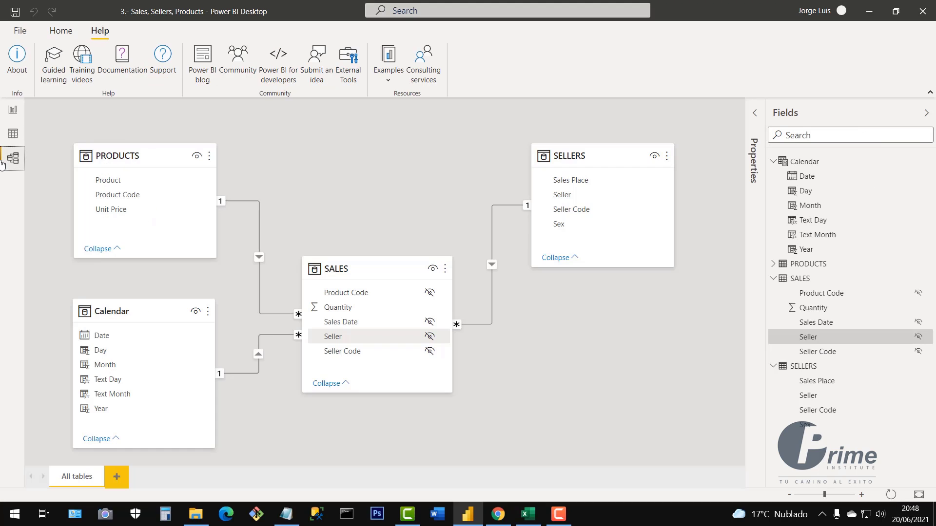
pyautogui.rightClick(340, 343)
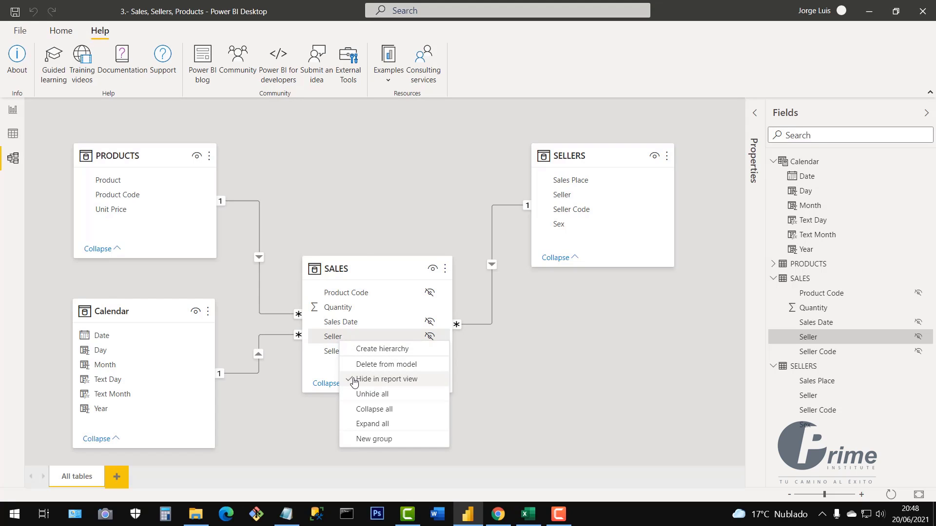
pyautogui.click(374, 220)
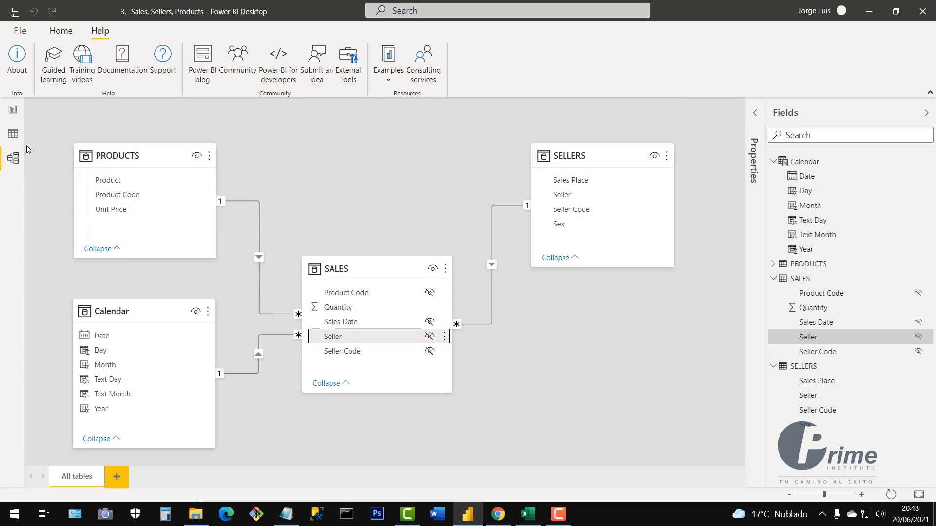
pyautogui.click(13, 135)
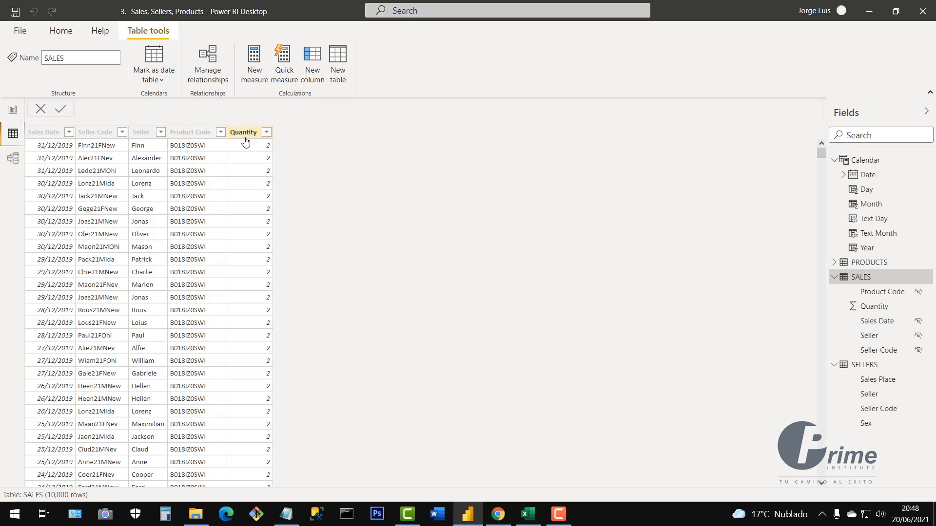
pyautogui.click(13, 109)
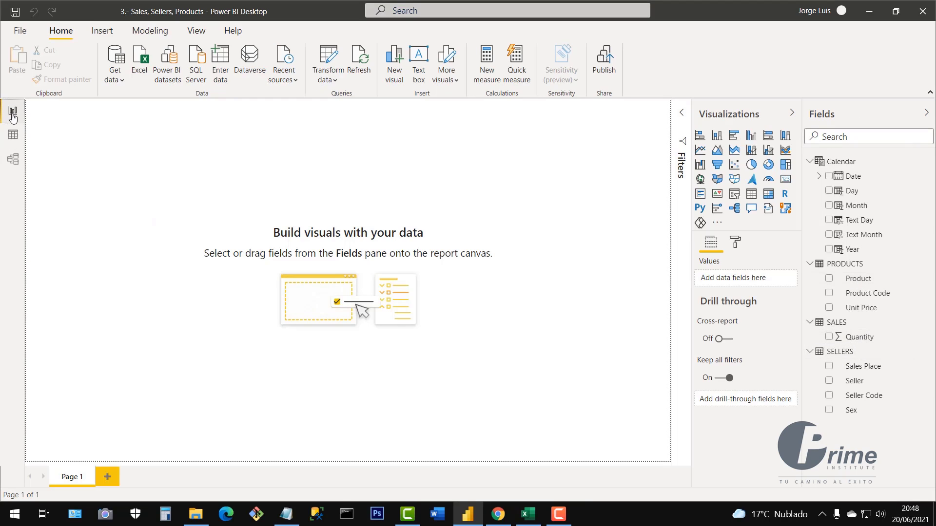
# - Examine the Quantity column in the SALES data and the Unit Price column in the PRODUCTS data
pyautogui.click(13, 133)
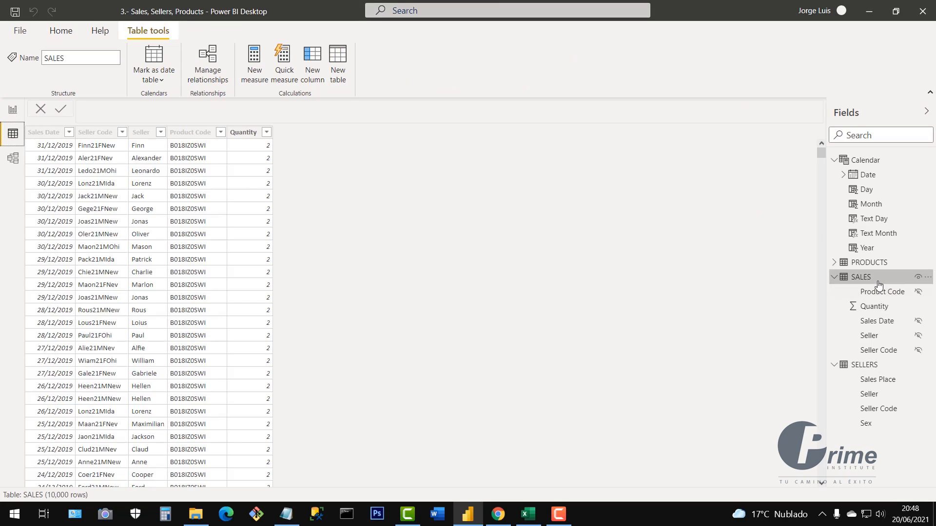
pyautogui.click(249, 149)
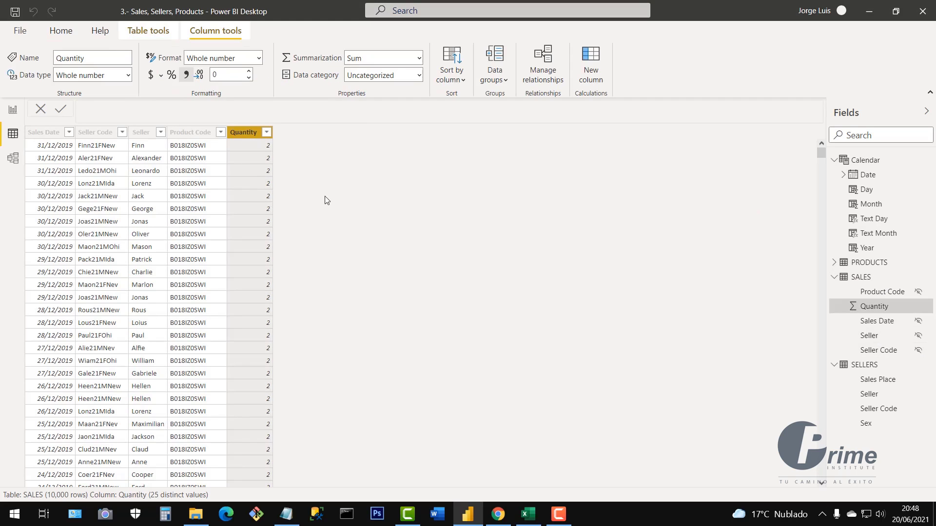
pyautogui.click(865, 266)
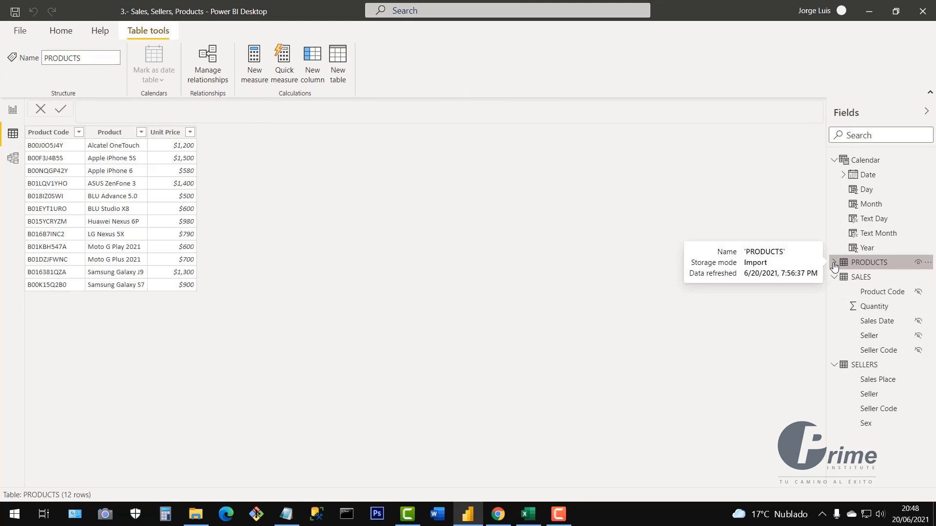
pyautogui.click(164, 136)
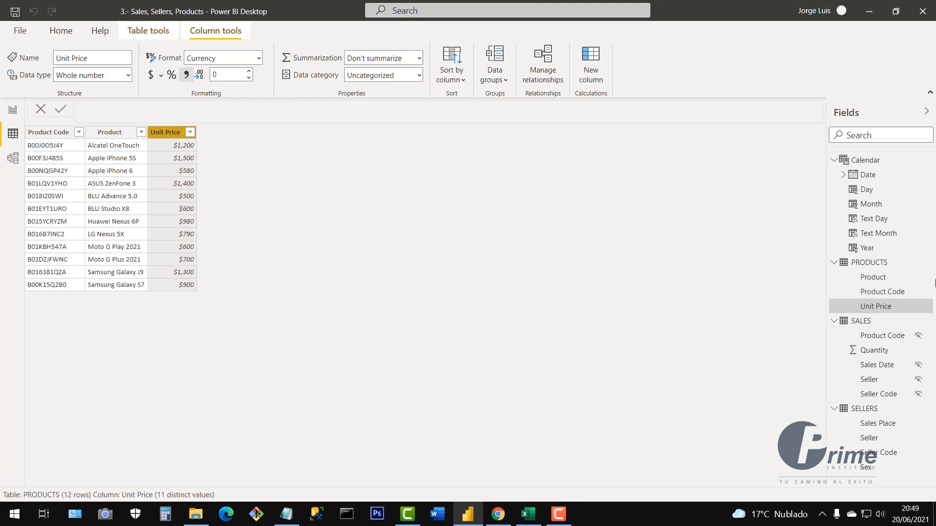
# - Add a new calculated column to the SALES table in the data view
pyautogui.click(861, 324)
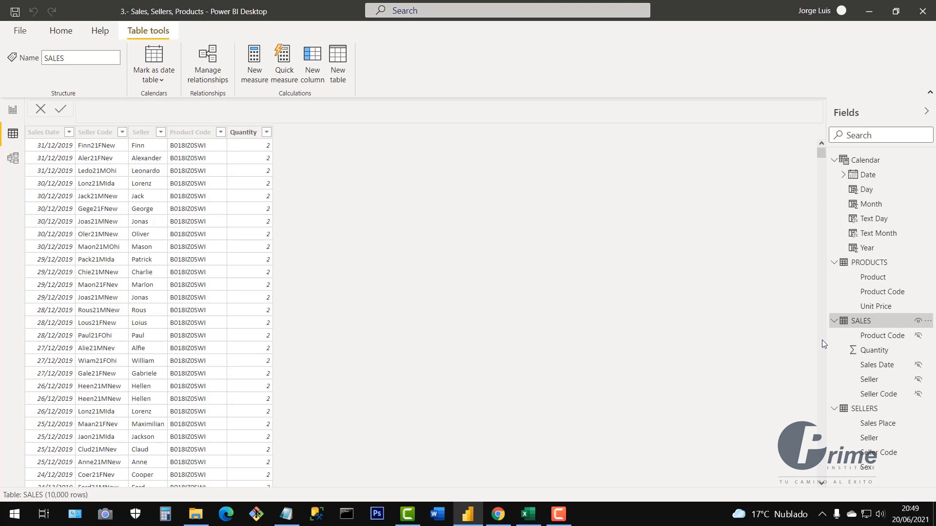
pyautogui.rightClick(865, 325)
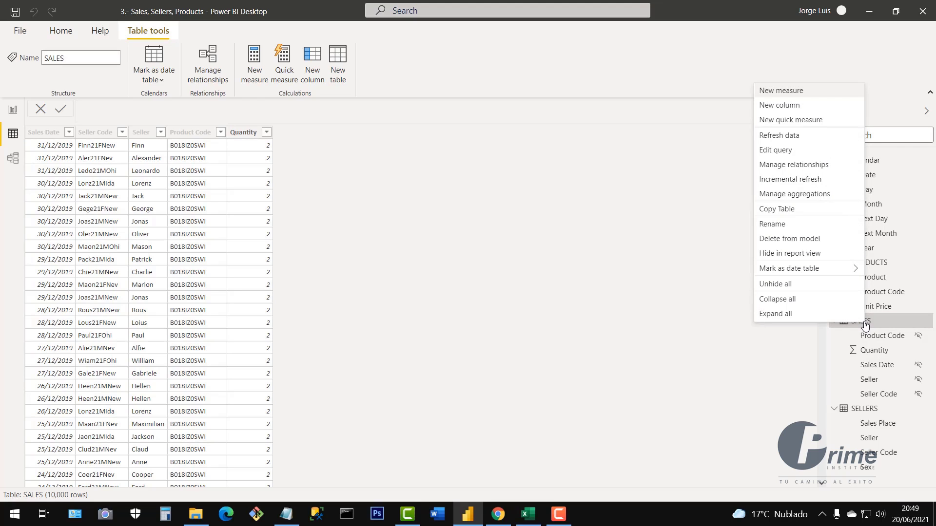
pyautogui.click(731, 380)
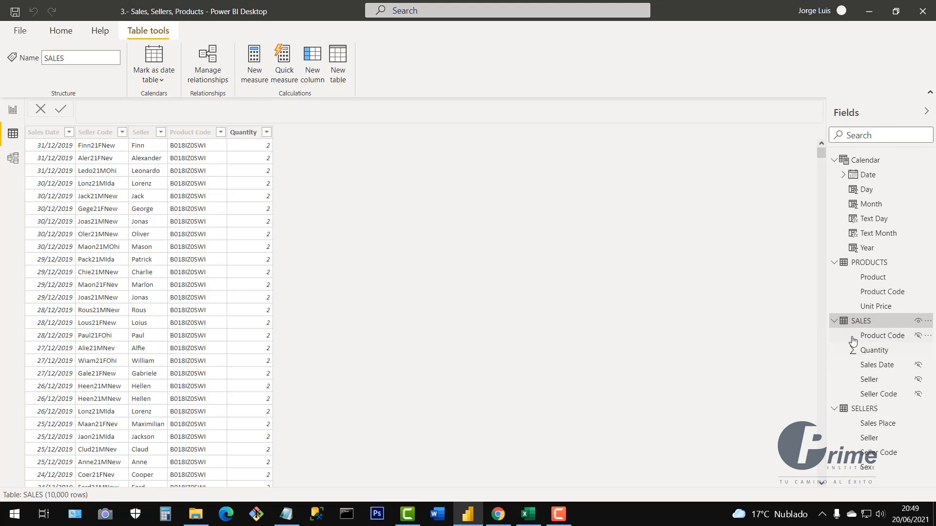
pyautogui.click(834, 322)
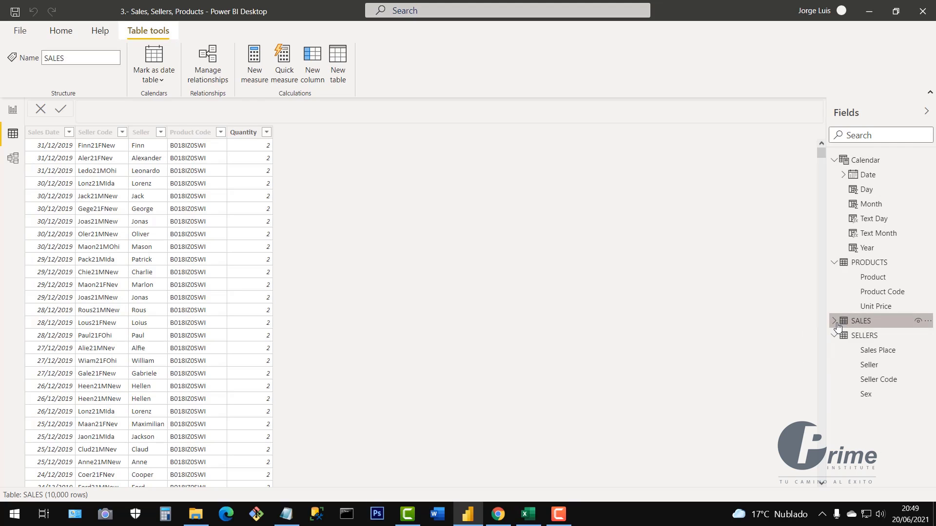
pyautogui.click(836, 323)
pyautogui.rightClick(866, 323)
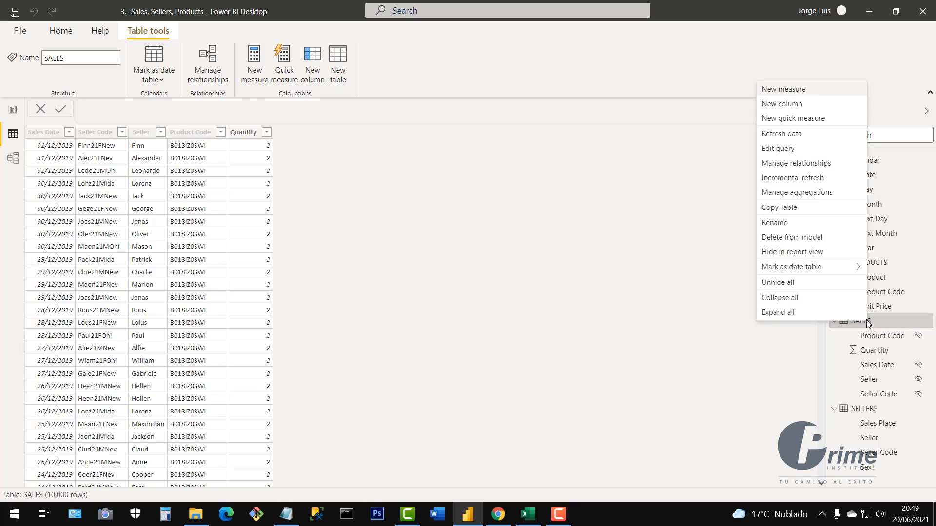
pyautogui.click(777, 109)
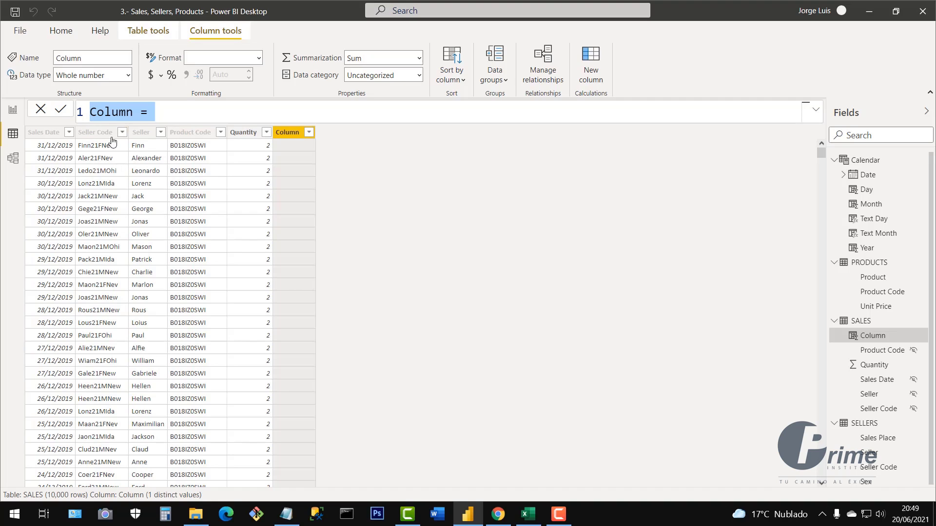
pyautogui.keyDown('ctrl'); pyautogui.scroll(2, 113, 118); pyautogui.keyUp('ctrl')
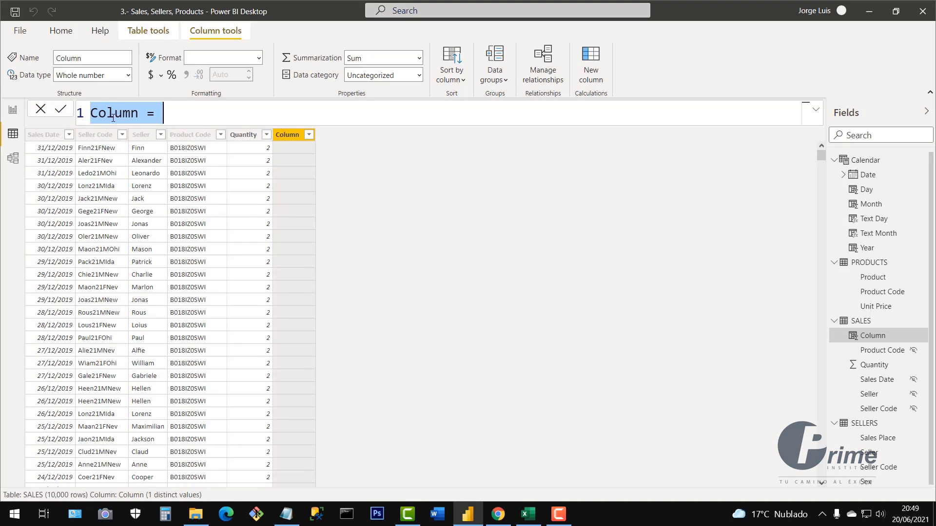
pyautogui.keyDown('ctrl'); pyautogui.scroll(1, 112, 112); pyautogui.keyUp('ctrl')
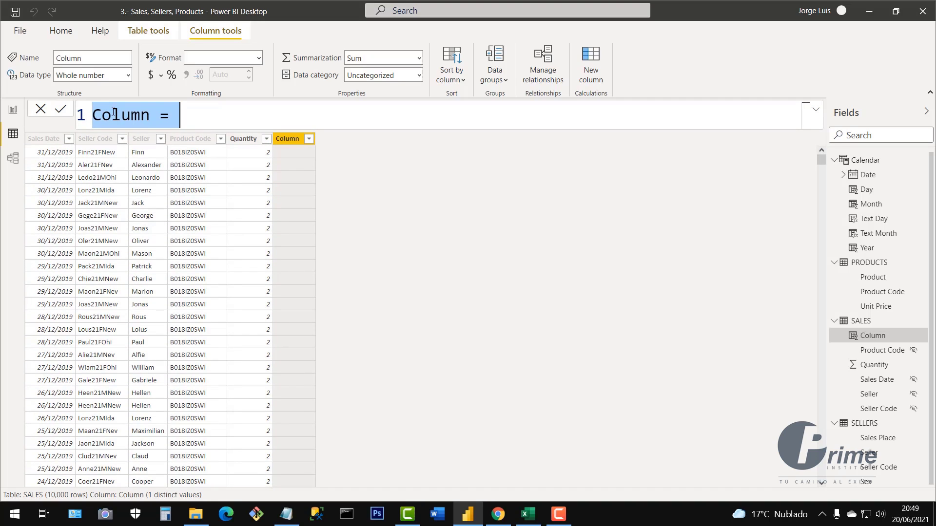
pyautogui.keyDown('ctrl'); pyautogui.scroll(-1, 113, 112); pyautogui.keyUp('ctrl')
pyautogui.keyDown('ctrl'); pyautogui.scroll(-1, 112, 112); pyautogui.keyUp('ctrl')
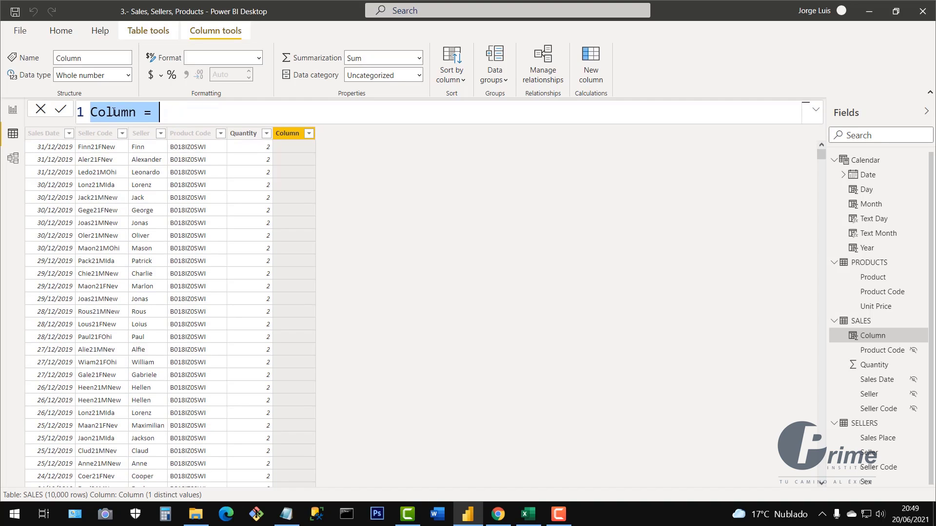
pyautogui.keyDown('ctrl'); pyautogui.scroll(-2, 113, 112); pyautogui.keyUp('ctrl')
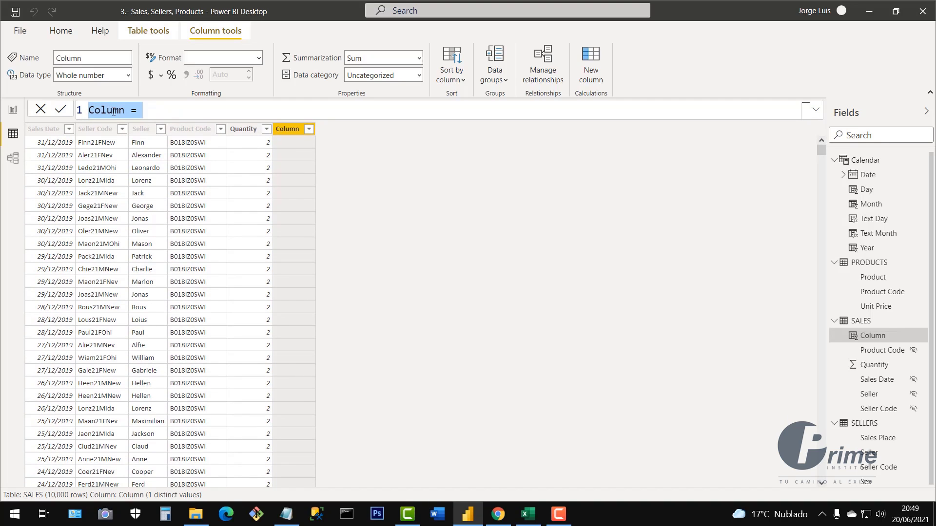
pyautogui.keyDown('ctrl'); pyautogui.scroll(2, 113, 112); pyautogui.keyUp('ctrl')
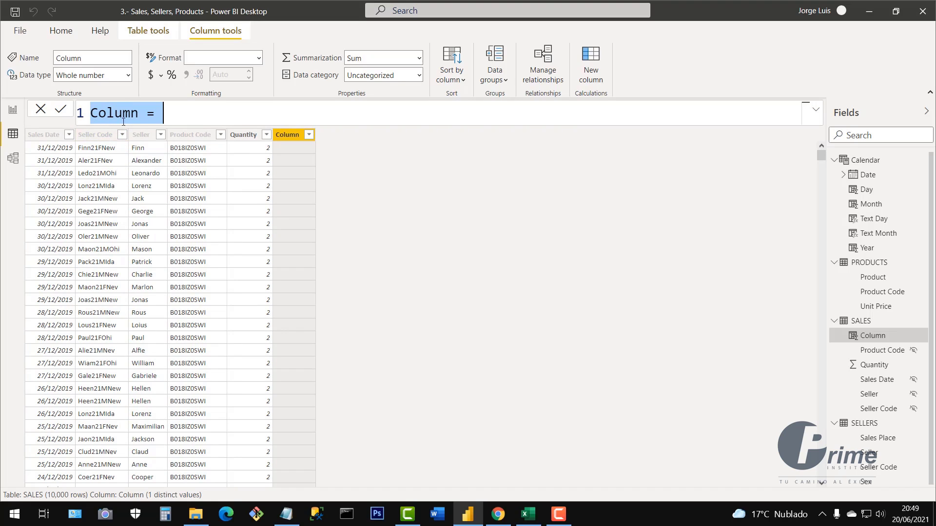
pyautogui.keyDown('ctrl'); pyautogui.scroll(-1, 123, 121); pyautogui.keyUp('ctrl')
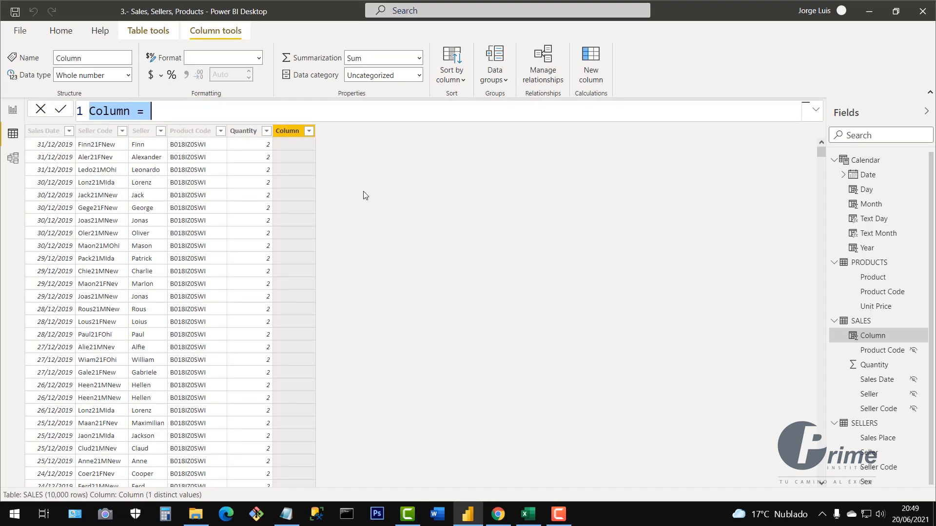
# - Name the new SALES column Total Sales and start its formula with SALES[Quantity] followed by the multiplication operator
pyautogui.write('Total Sales')
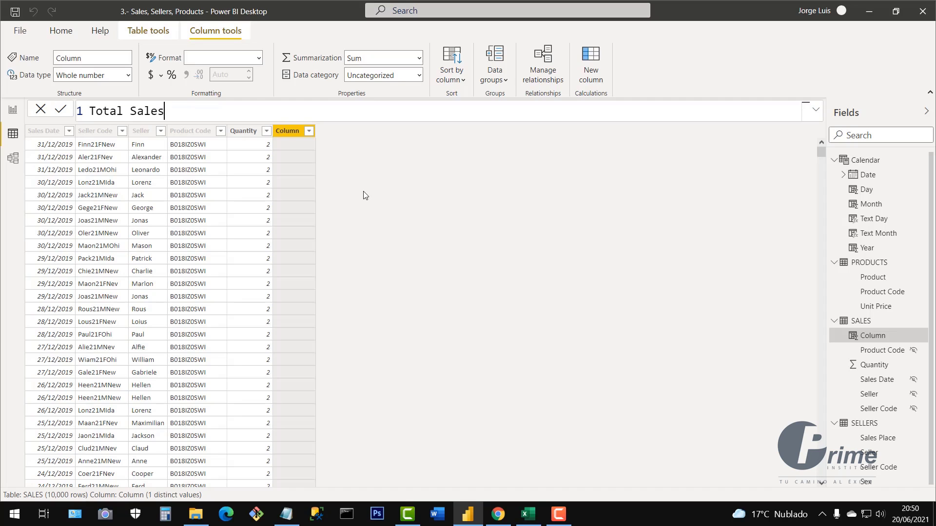
pyautogui.write('=')
pyautogui.write('QUAN')
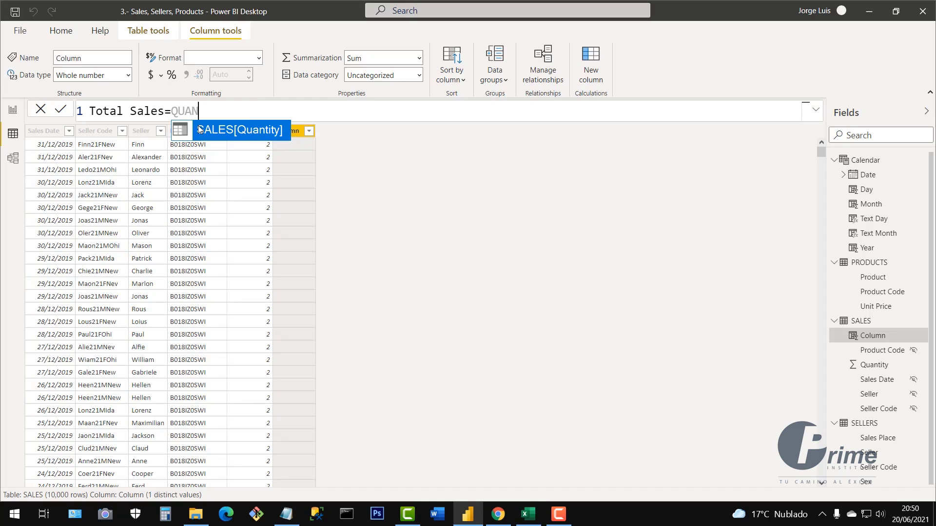
pyautogui.click(247, 130)
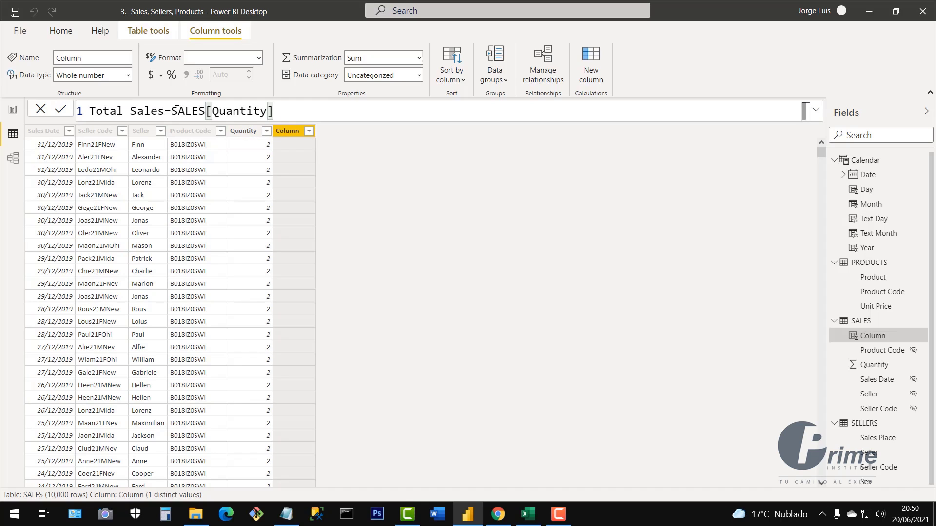
pyautogui.moveTo(171, 111); pyautogui.dragTo(274, 111)
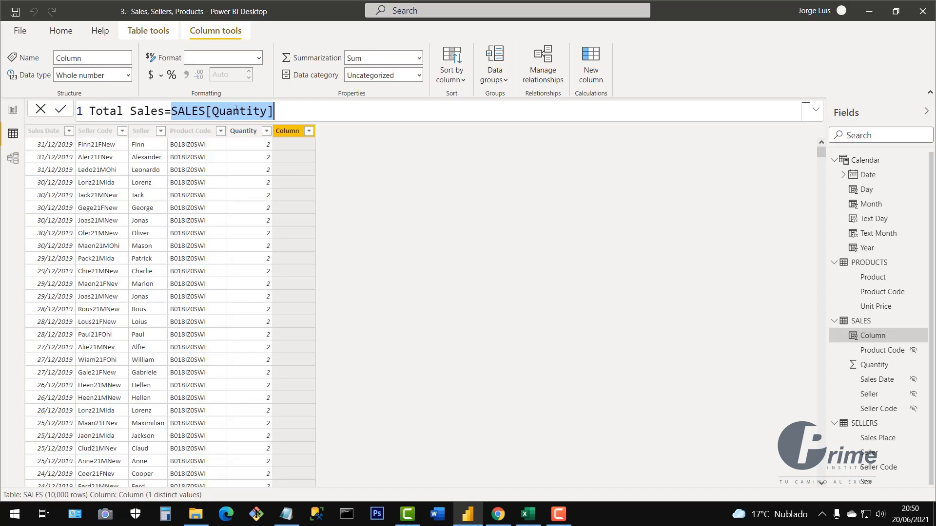
pyautogui.click(287, 111)
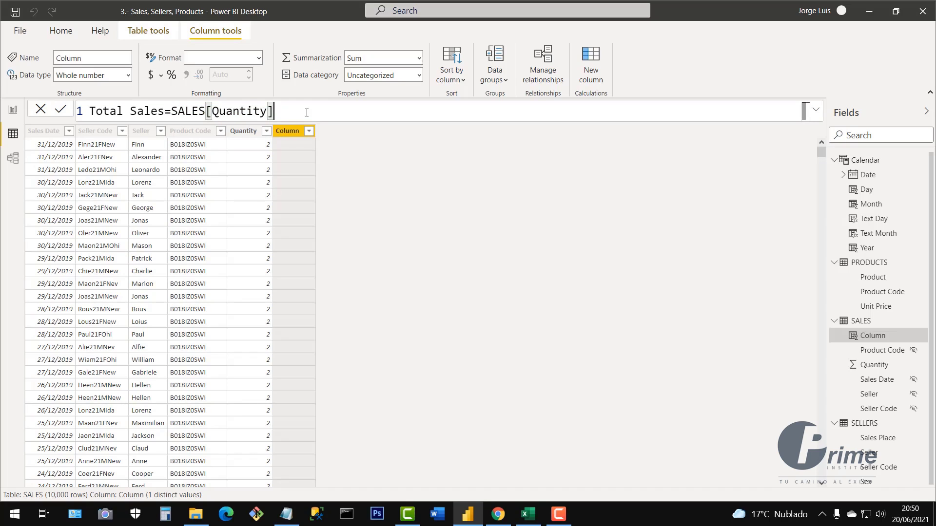
pyautogui.write('*')
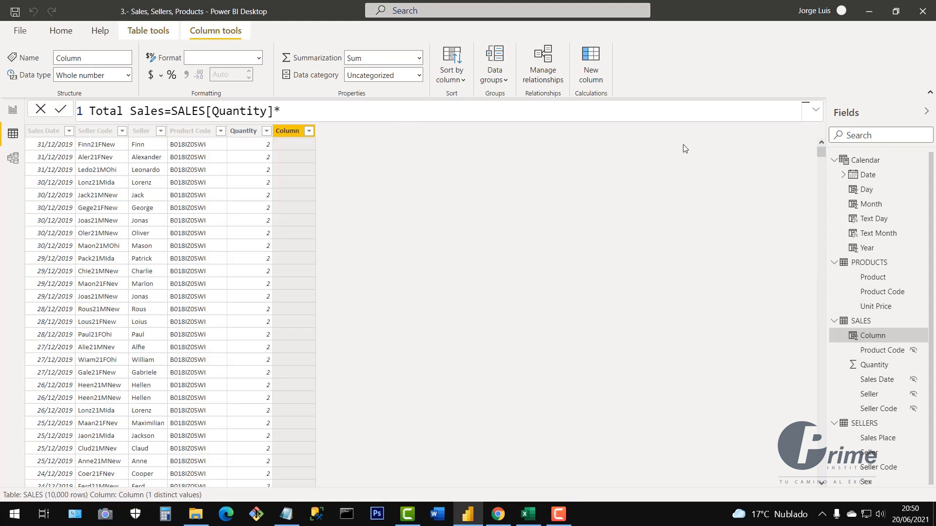
pyautogui.write('UNIT')
pyautogui.press('BackSpace')
pyautogui.press('BackSpace')
pyautogui.press('BackSpace')
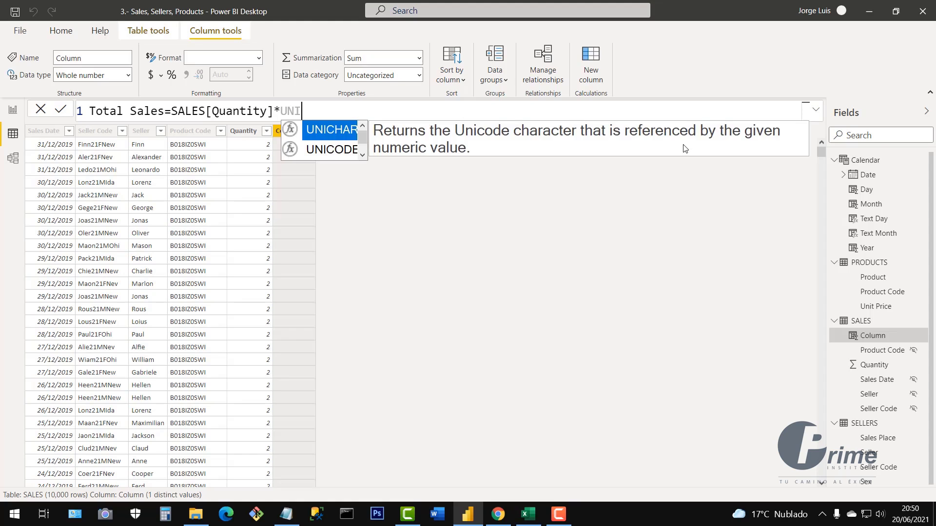
pyautogui.press('BackSpace')
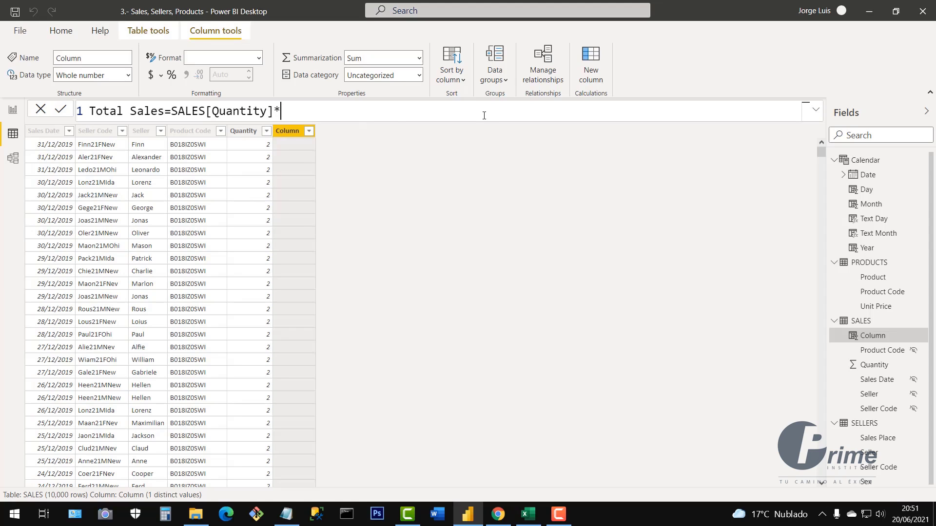
# - Complete the Total Sales formula with RELATED(PRODUCTS[Unit Price]) as the second factor
pyautogui.write('RE')
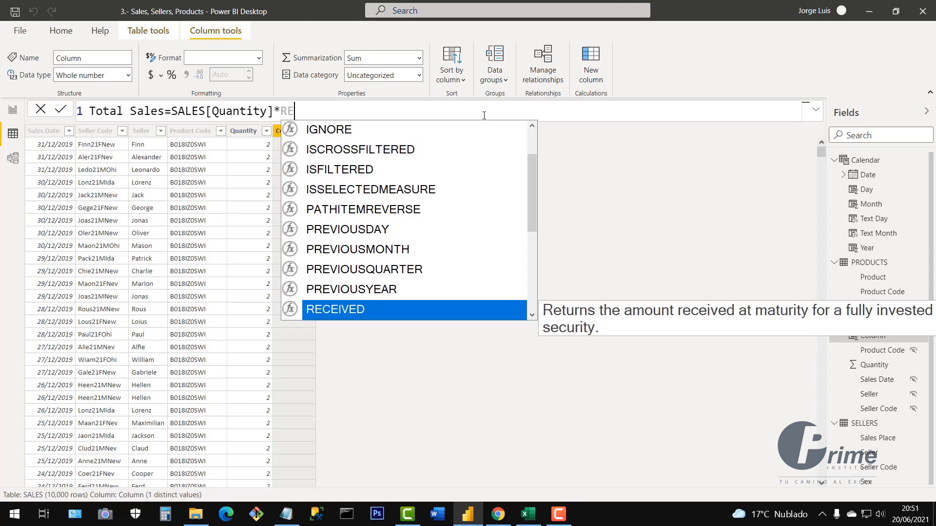
pyautogui.write('LA')
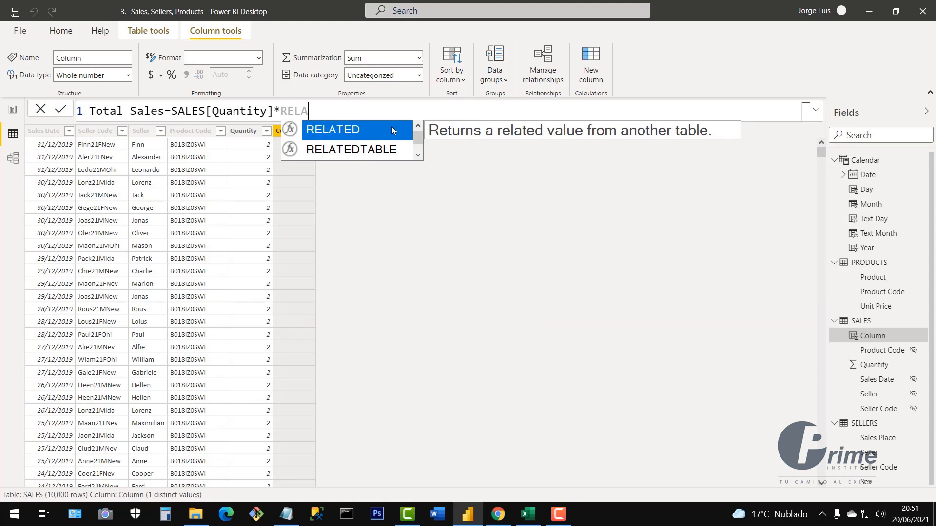
pyautogui.click(339, 137)
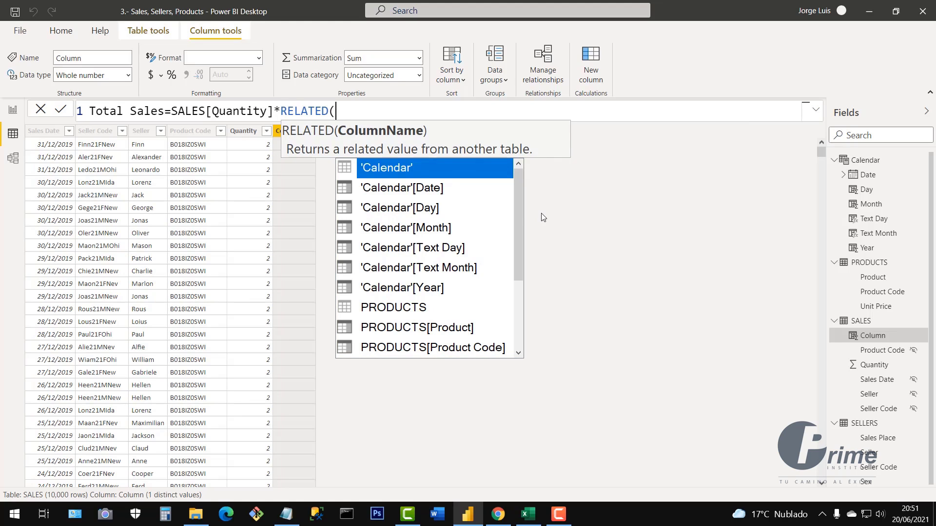
pyautogui.moveTo(519, 195)
pyautogui.mouseDown()
pyautogui.moveTo(519, 316)
pyautogui.moveTo(520, 181)
pyautogui.mouseUp()
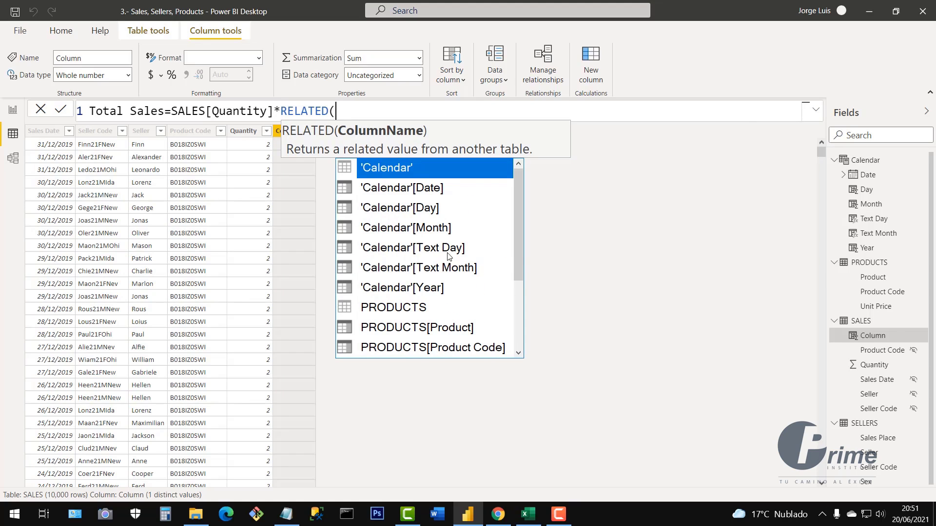
pyautogui.moveTo(519, 256); pyautogui.dragTo(518, 302)
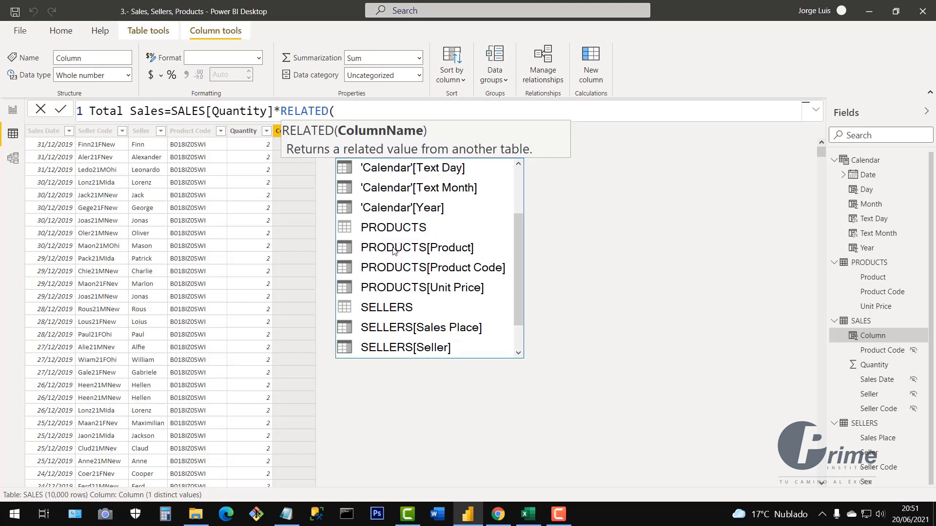
pyautogui.moveTo(519, 321); pyautogui.dragTo(518, 328)
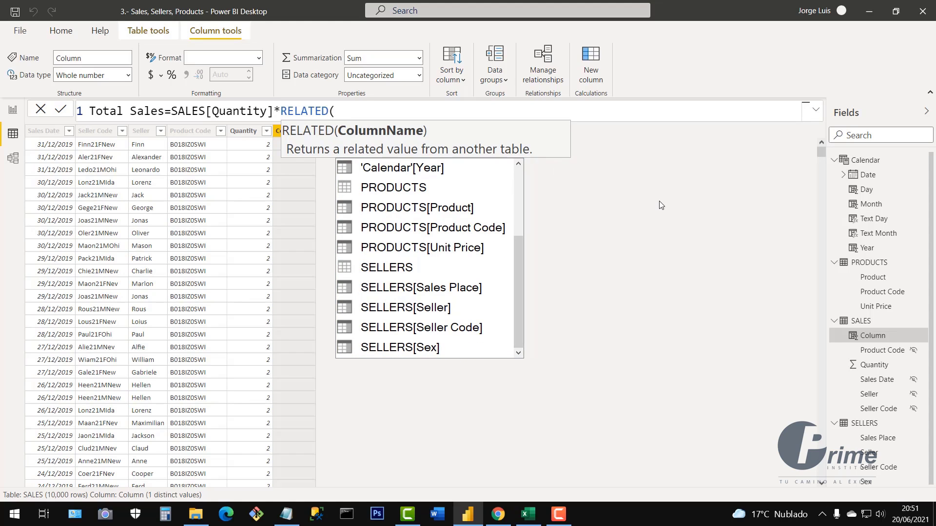
pyautogui.write('UNI')
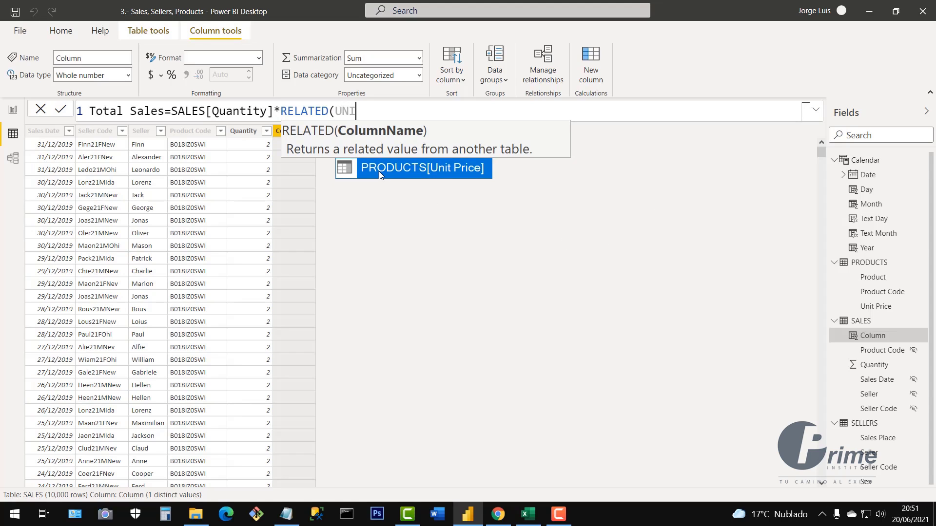
pyautogui.click(433, 170)
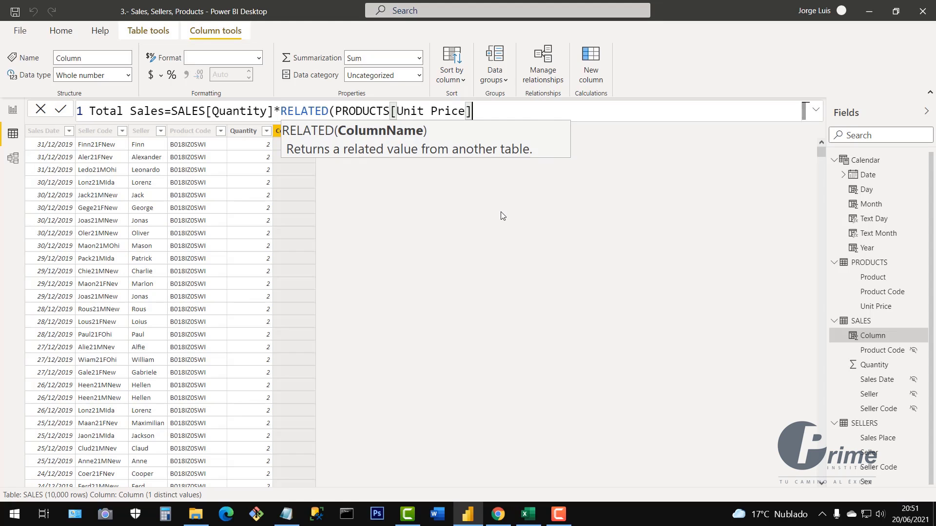
pyautogui.write(')')
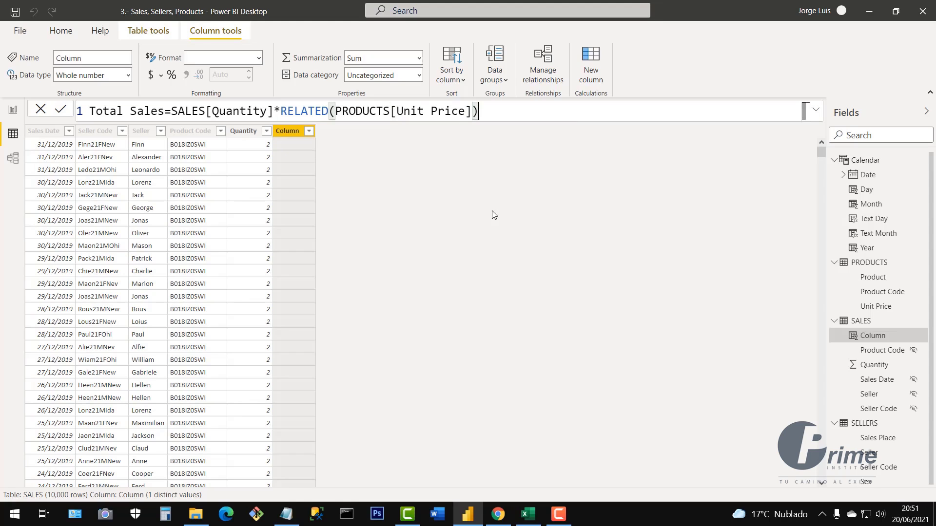
# - Review the parts of the Total Sales formula: column name, SALES[Quantity], multiplication operator, RELATED function and PRODUCTS[Unit Price]
pyautogui.click(331, 111)
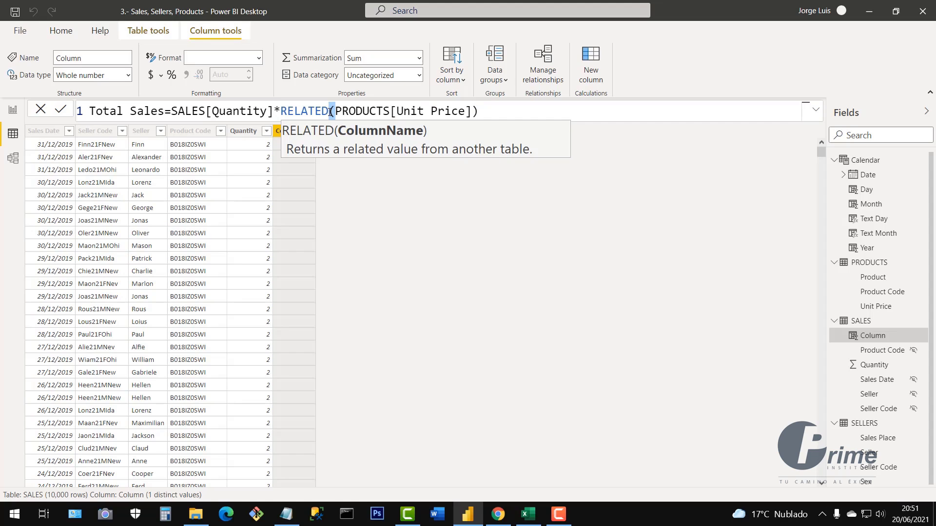
pyautogui.click(478, 112)
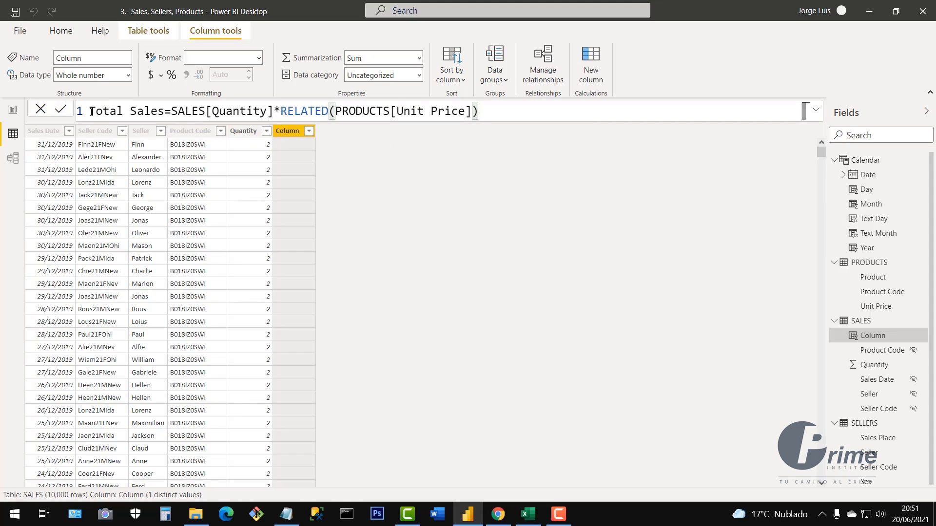
pyautogui.moveTo(90, 111); pyautogui.dragTo(166, 112)
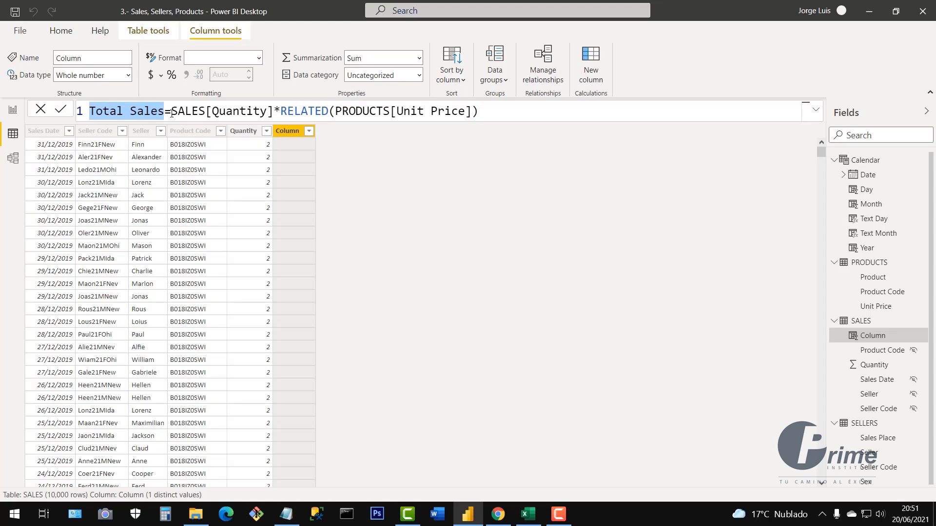
pyautogui.click(167, 112)
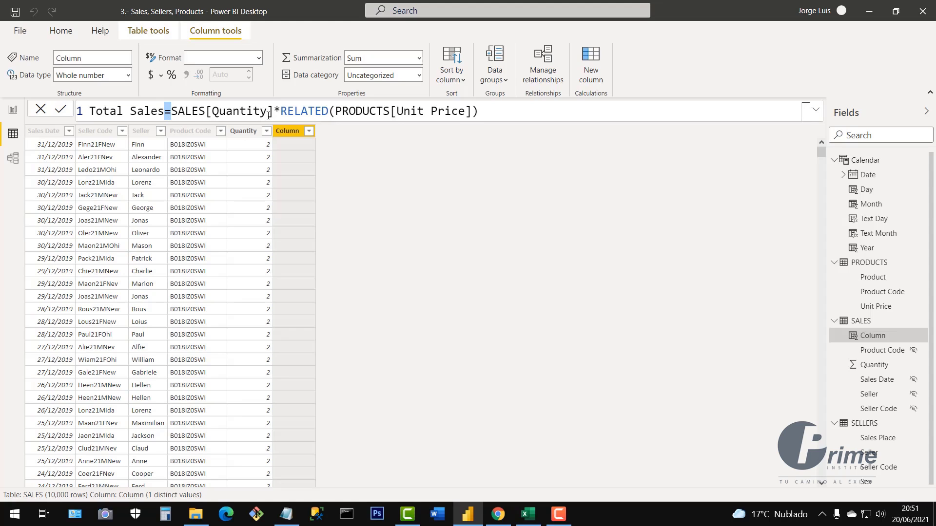
pyautogui.moveTo(268, 112); pyautogui.dragTo(172, 117)
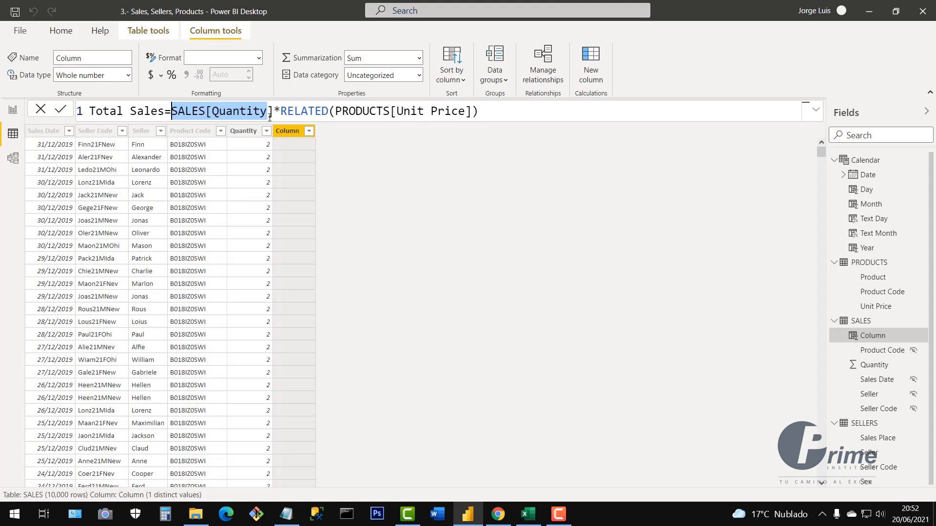
pyautogui.moveTo(279, 113); pyautogui.dragTo(273, 112)
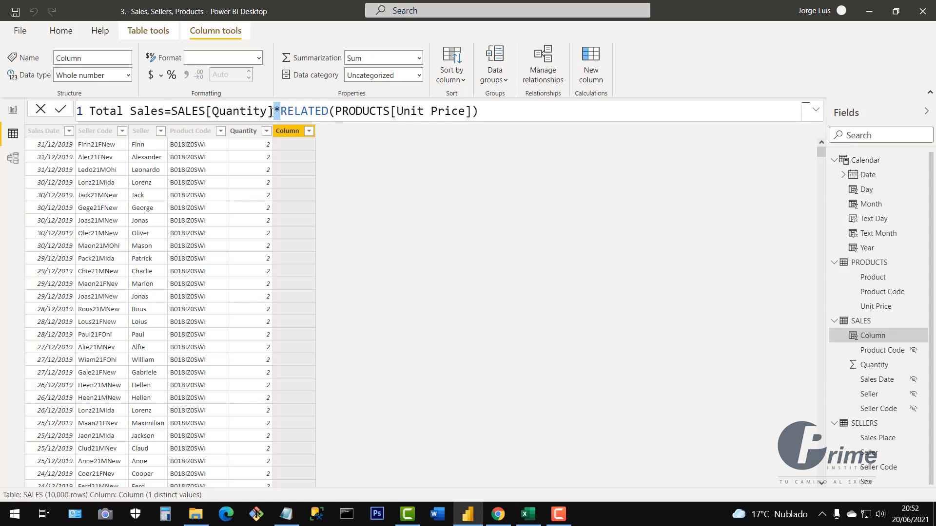
pyautogui.moveTo(466, 111); pyautogui.dragTo(336, 112)
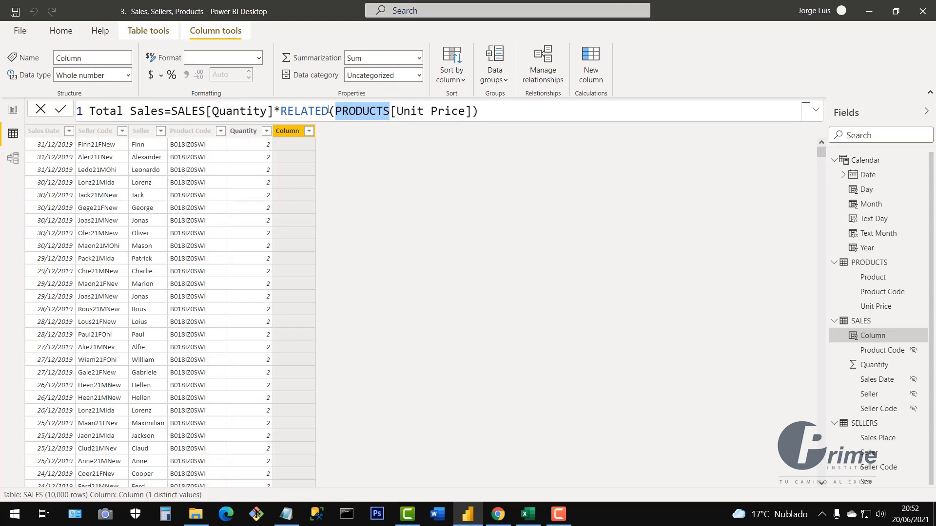
pyautogui.moveTo(329, 109); pyautogui.dragTo(281, 111)
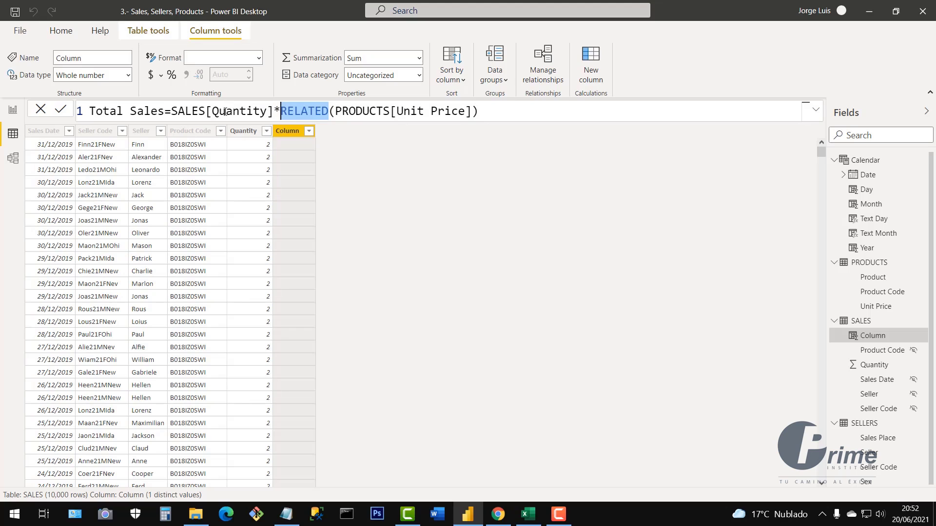
pyautogui.moveTo(212, 111); pyautogui.dragTo(274, 112)
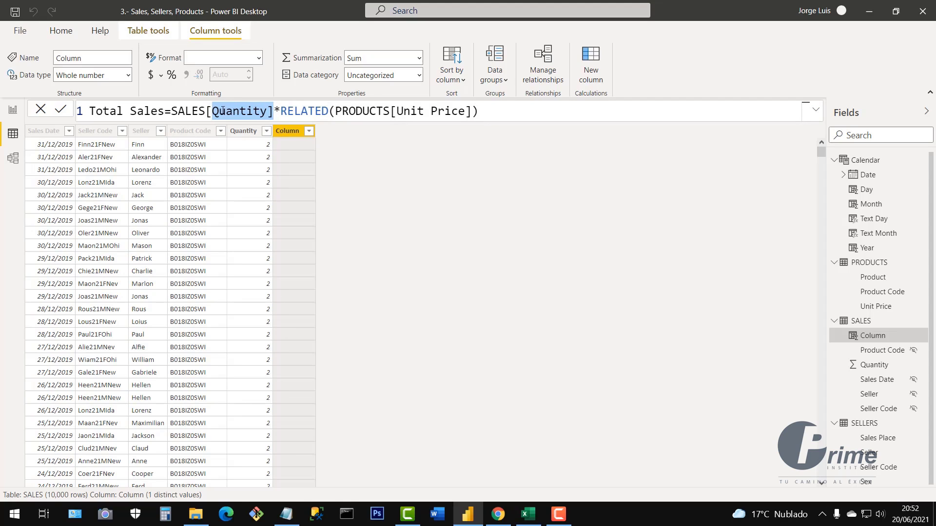
pyautogui.moveTo(205, 112); pyautogui.dragTo(178, 113)
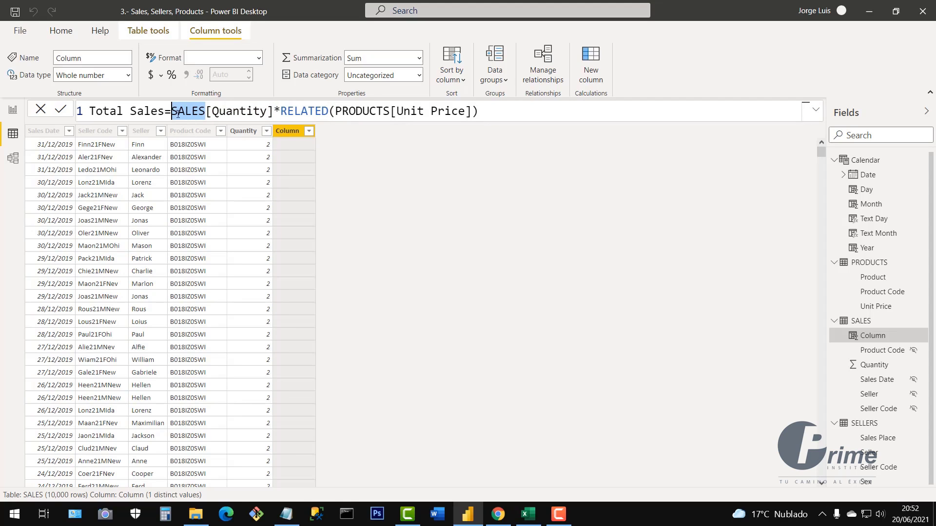
pyautogui.moveTo(464, 112)
pyautogui.mouseDown()
pyautogui.moveTo(338, 111)
pyautogui.moveTo(389, 116)
pyautogui.mouseUp()
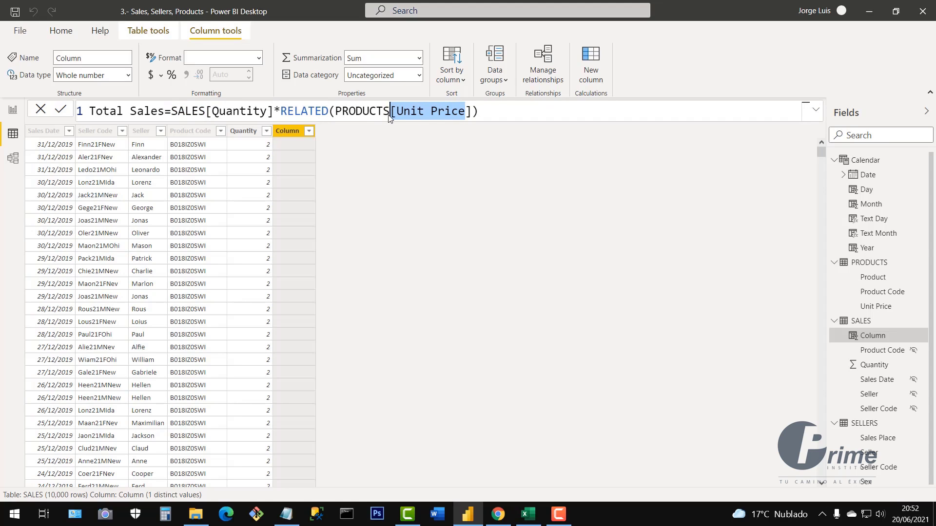
pyautogui.doubleClick(277, 111)
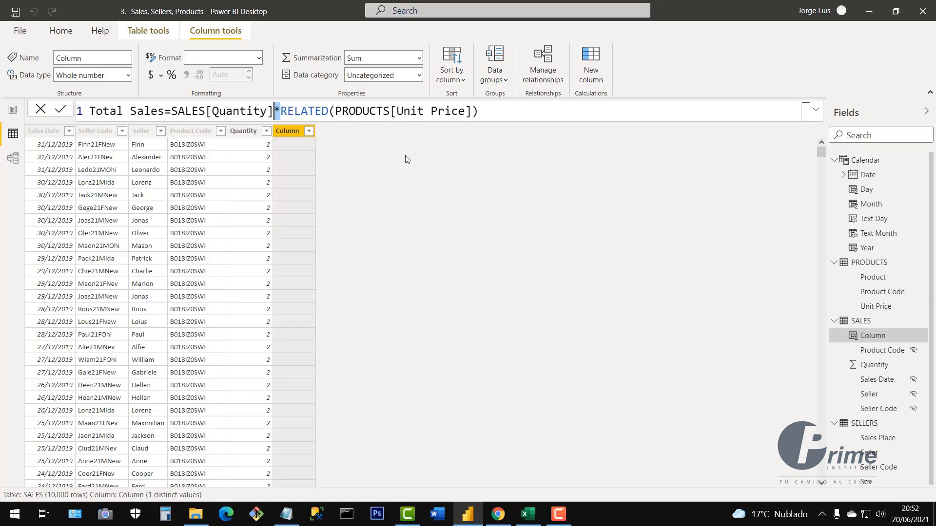
# - Commit the Total Sales formula and check the first rows' quantity and product code against the matching product in the PRODUCTS table
pyautogui.press('Return')
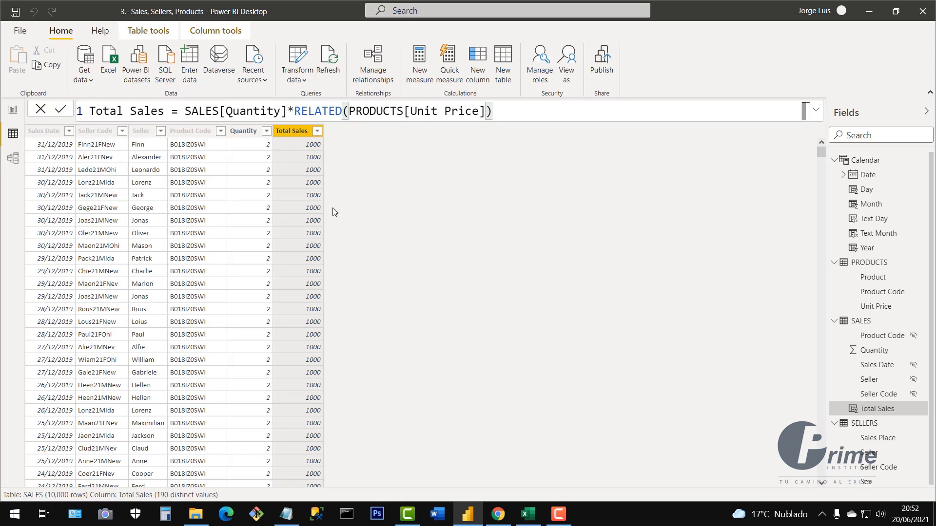
pyautogui.click(247, 151)
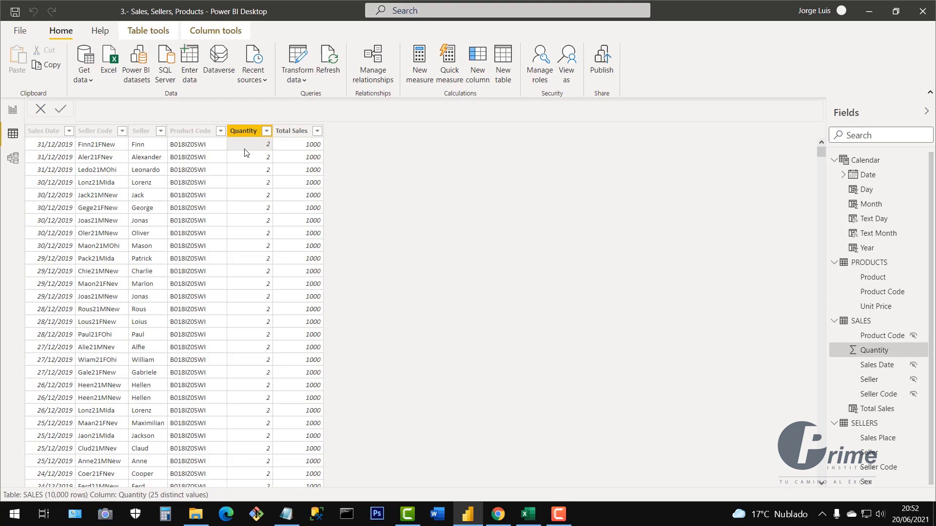
pyautogui.click(183, 152)
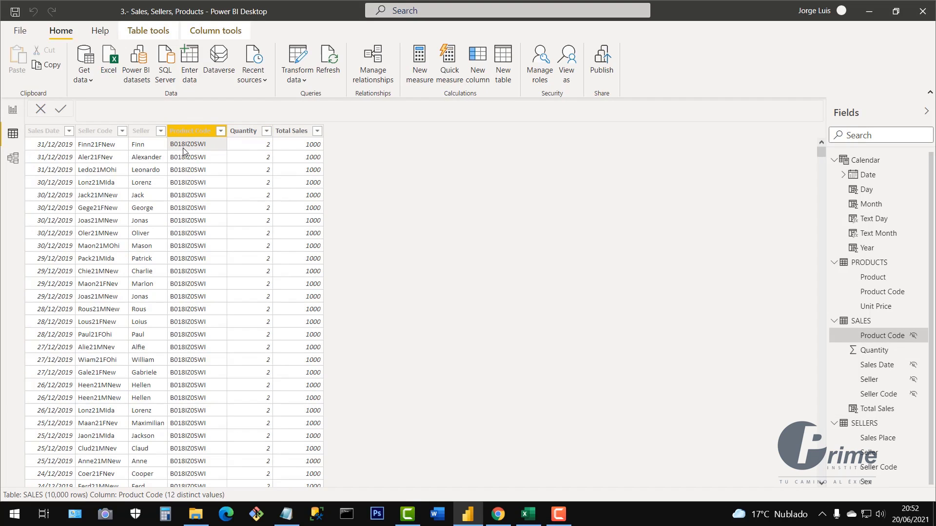
pyautogui.click(252, 151)
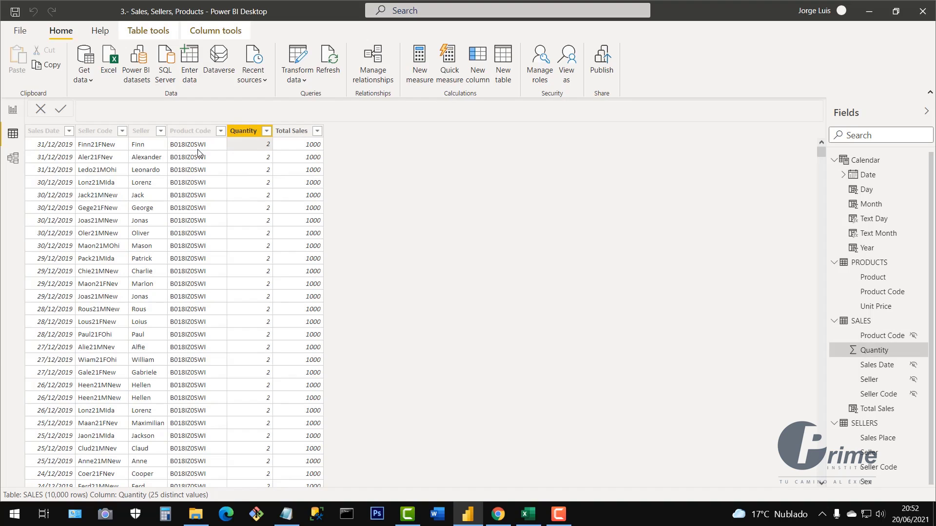
pyautogui.click(203, 155)
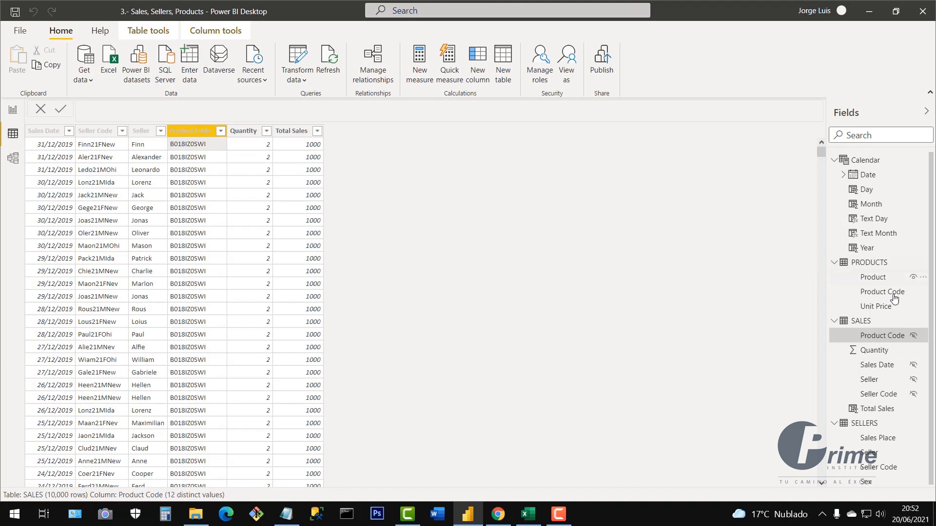
pyautogui.click(877, 266)
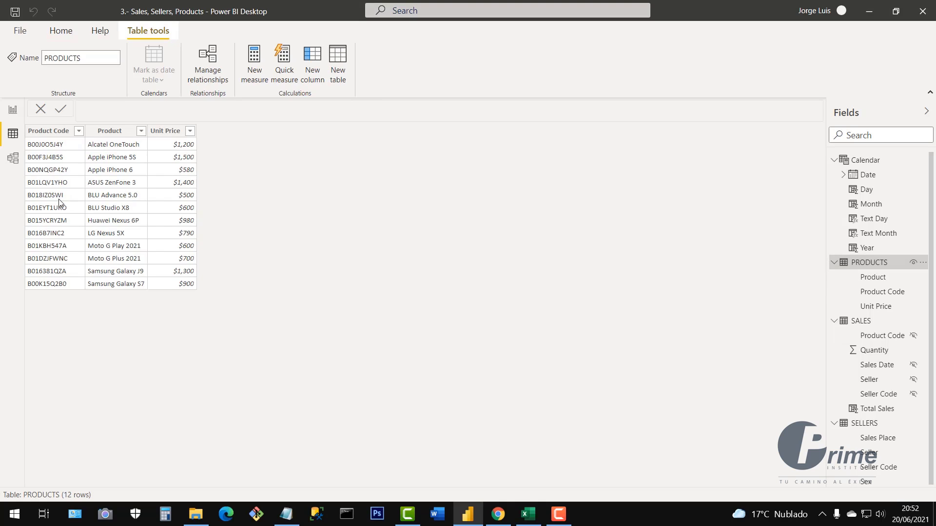
pyautogui.click(59, 200)
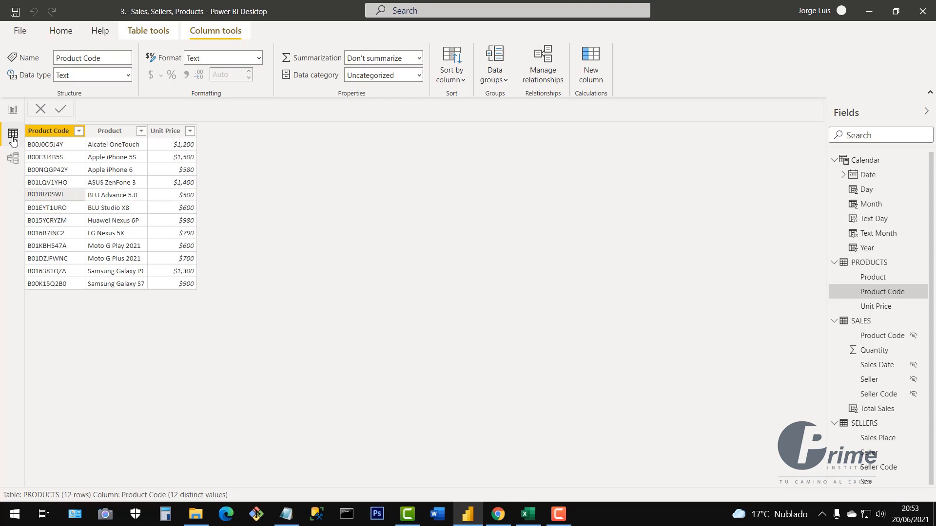
# - Format the Total Sales column of the SALES table as $ English (United States) currency
pyautogui.click(858, 323)
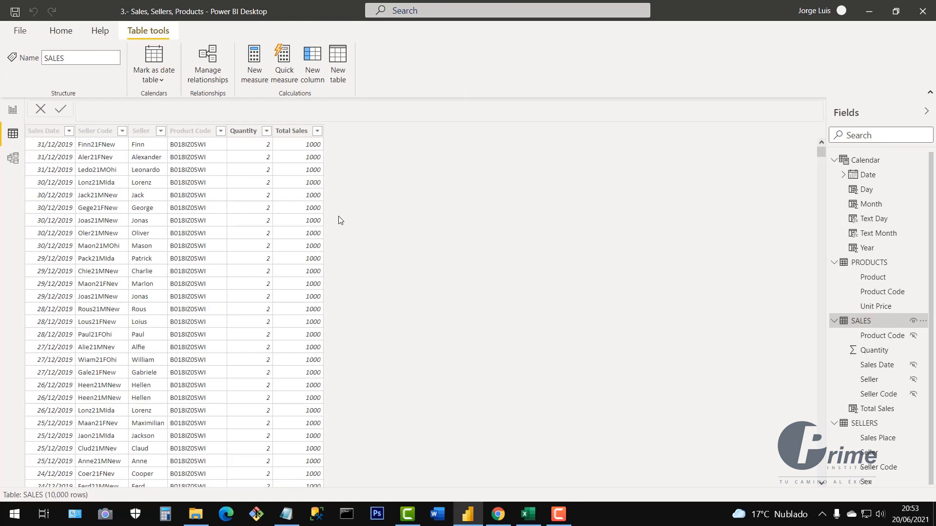
pyautogui.click(305, 147)
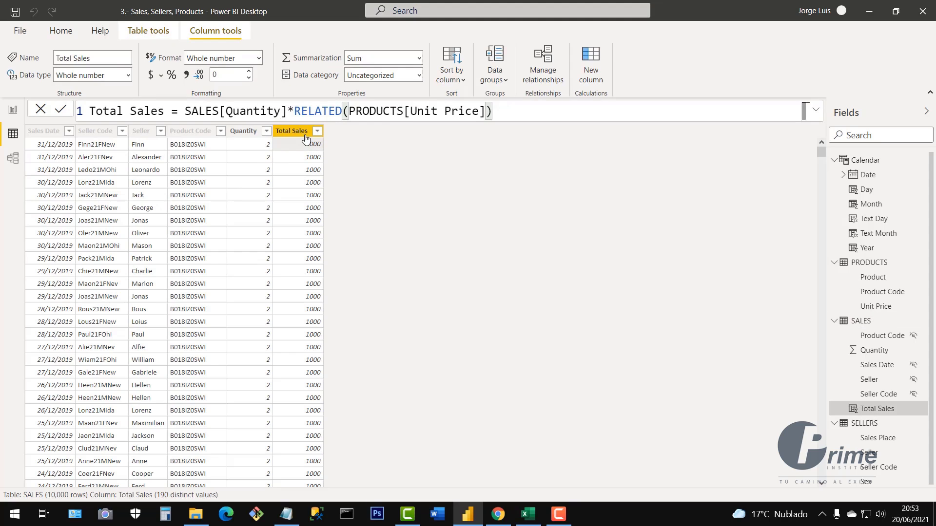
pyautogui.click(293, 131)
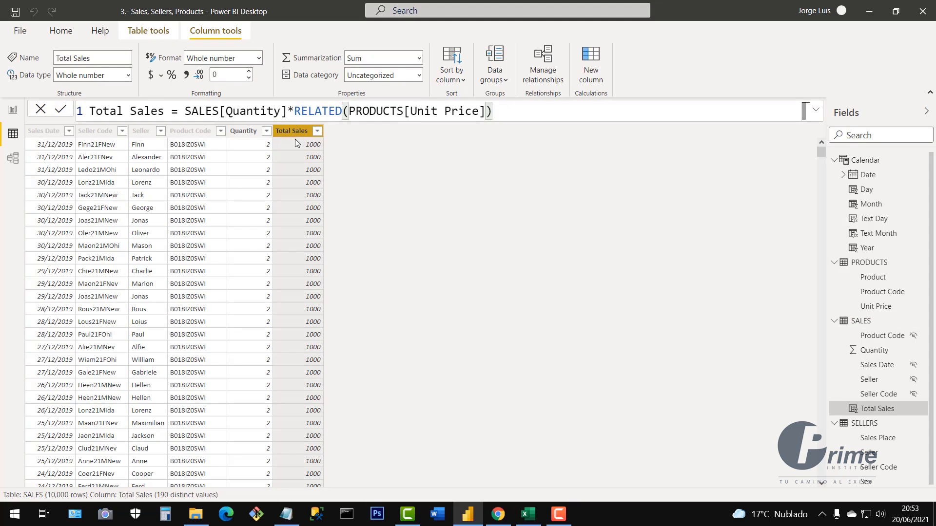
pyautogui.click(160, 76)
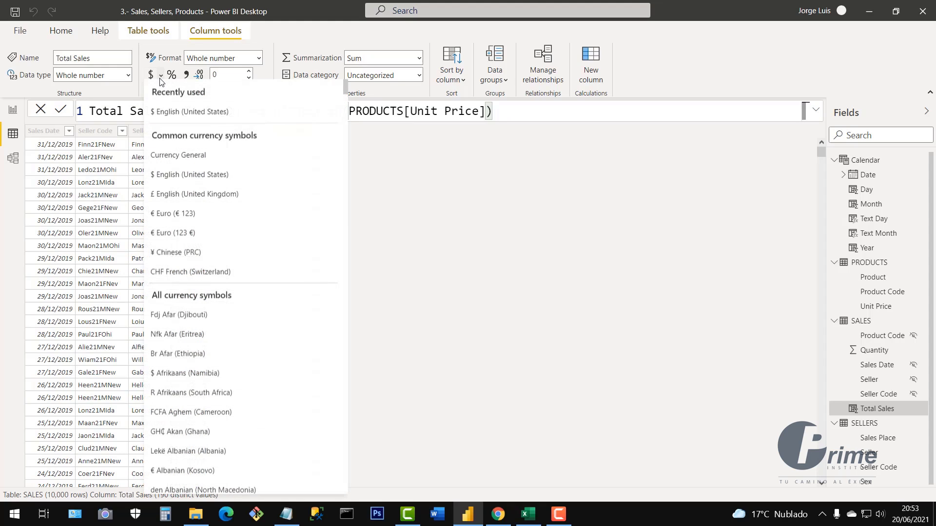
pyautogui.click(171, 115)
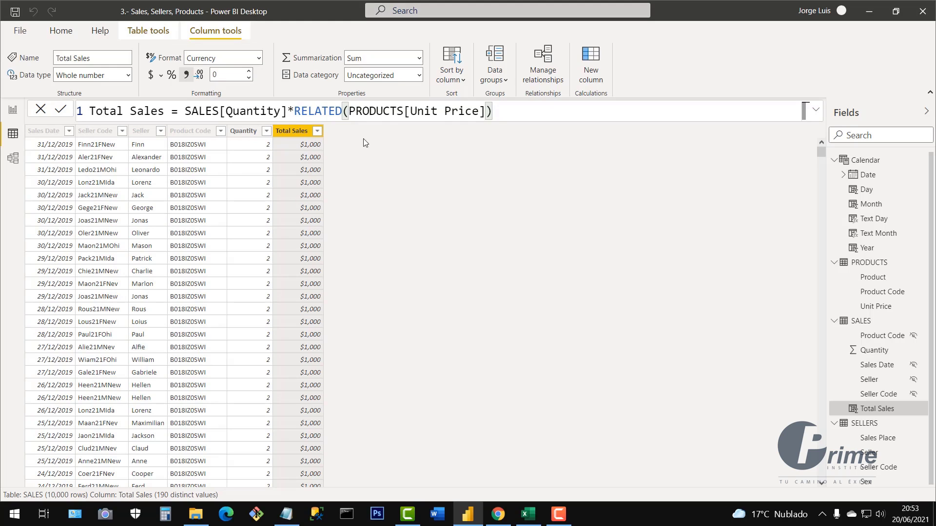
# - Examine the RELATED function within the Total Sales formula, and the formula as a whole
pyautogui.moveTo(342, 112); pyautogui.dragTo(295, 112)
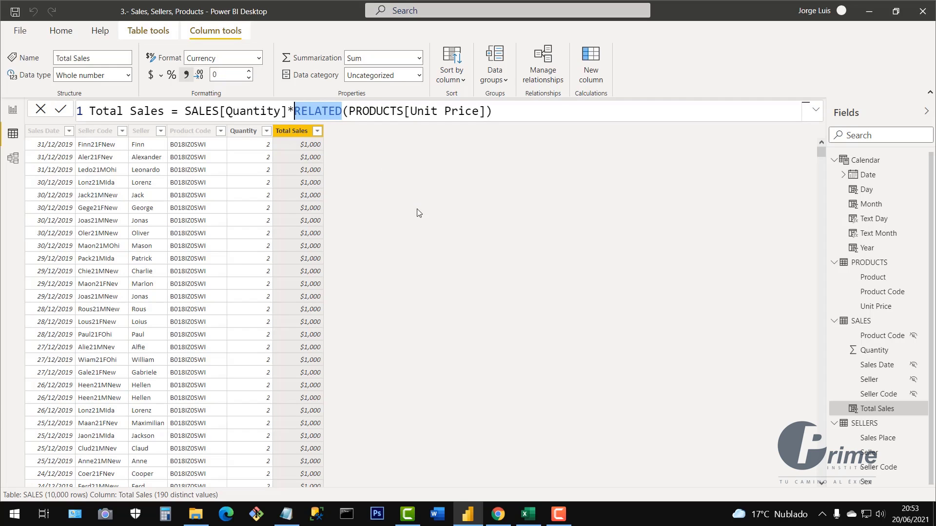
pyautogui.click(237, 133)
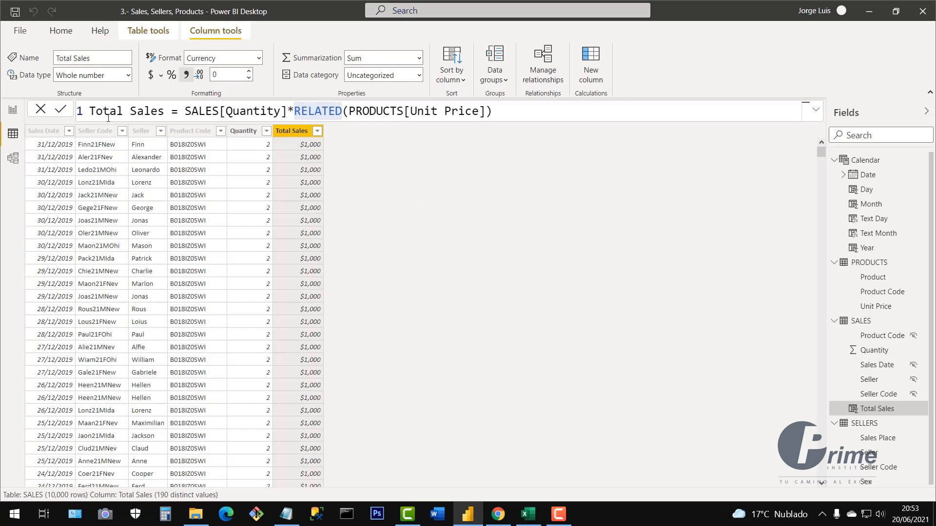
pyautogui.moveTo(90, 113); pyautogui.dragTo(508, 127)
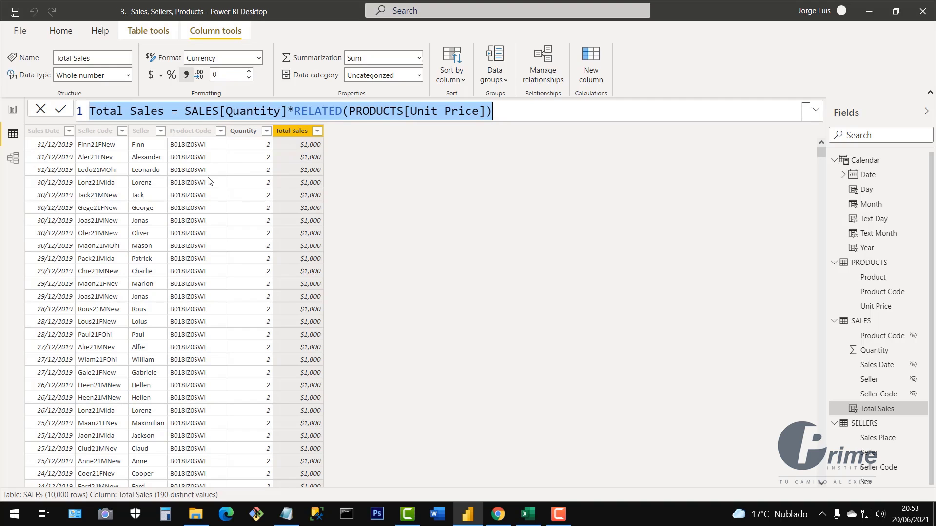
pyautogui.click(8, 140)
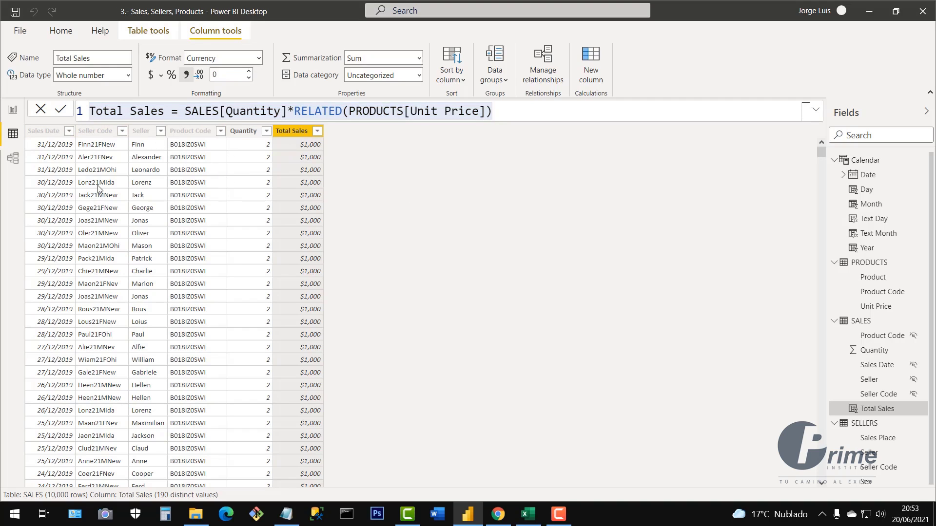
# - Examine the table relationships in the model, the fields available in the report, and the Unit Price column of the PRODUCTS table
pyautogui.click(13, 164)
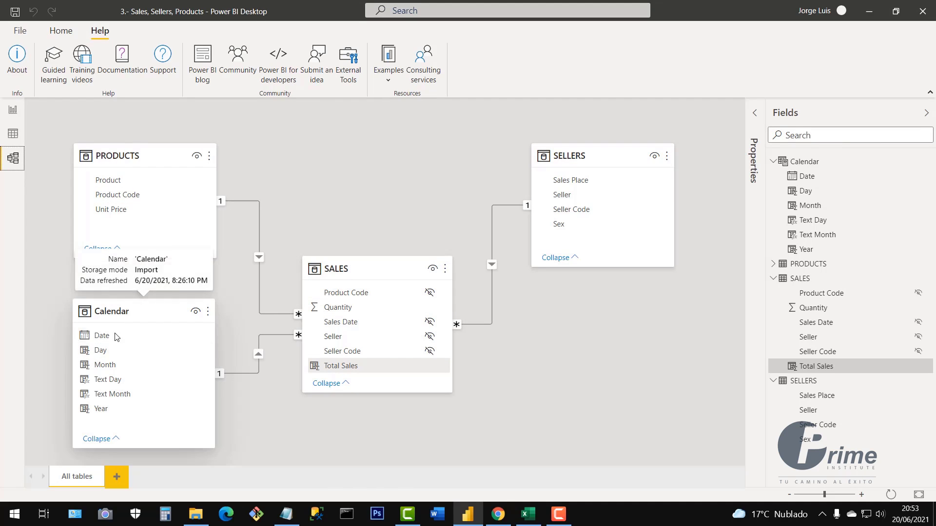
pyautogui.click(13, 134)
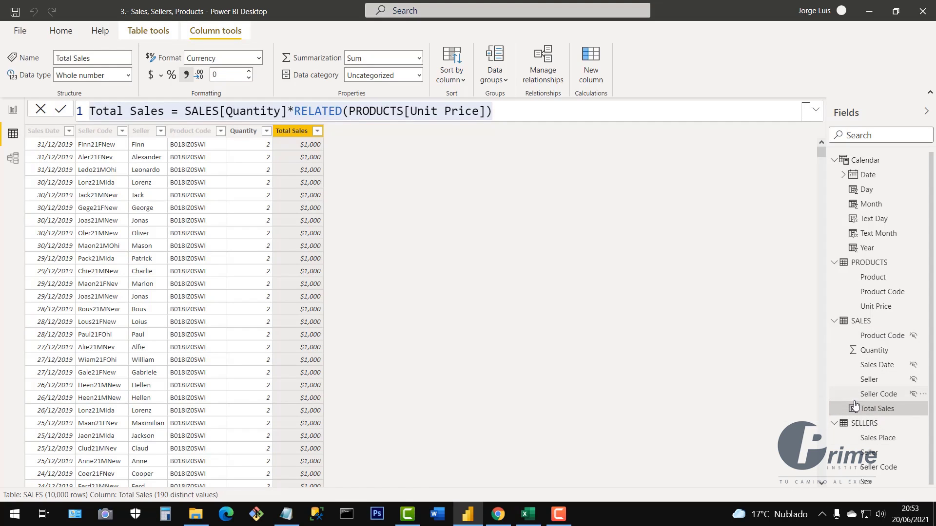
pyautogui.click(13, 113)
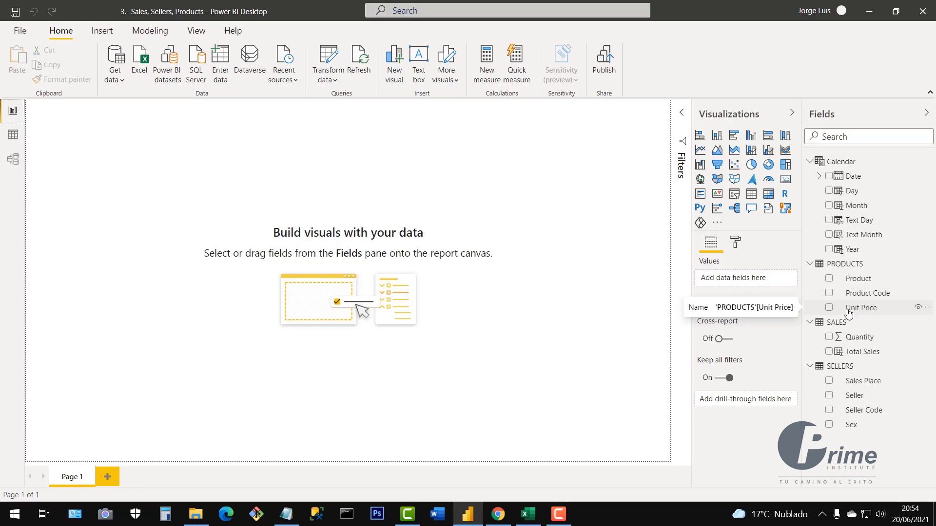
pyautogui.click(22, 137)
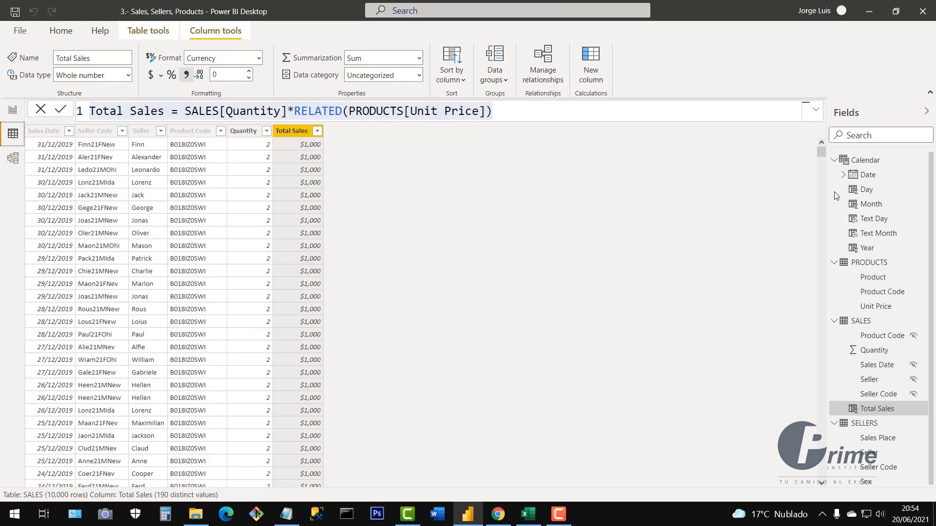
pyautogui.click(871, 268)
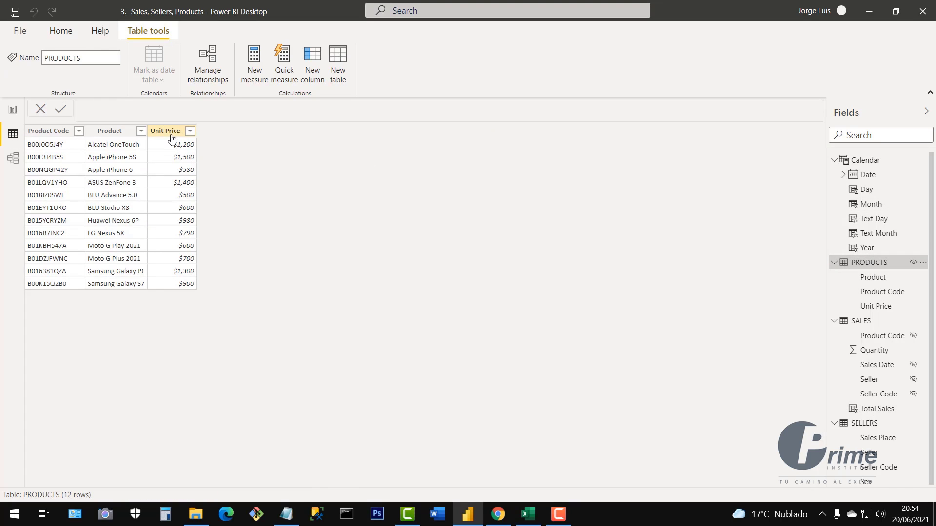
pyautogui.click(170, 178)
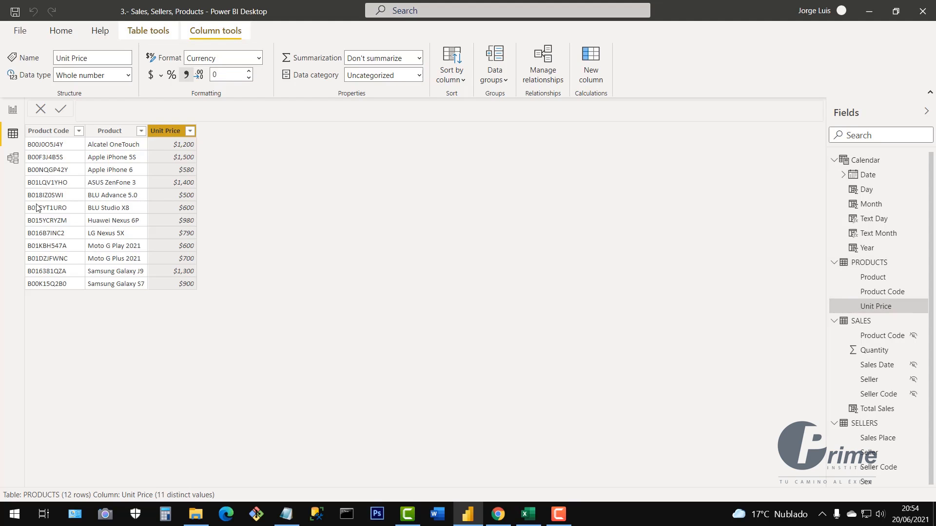
# - Nudge the PRODUCTS and SALES tables slightly apart in the model diagram, and return to the empty report page
pyautogui.click(13, 158)
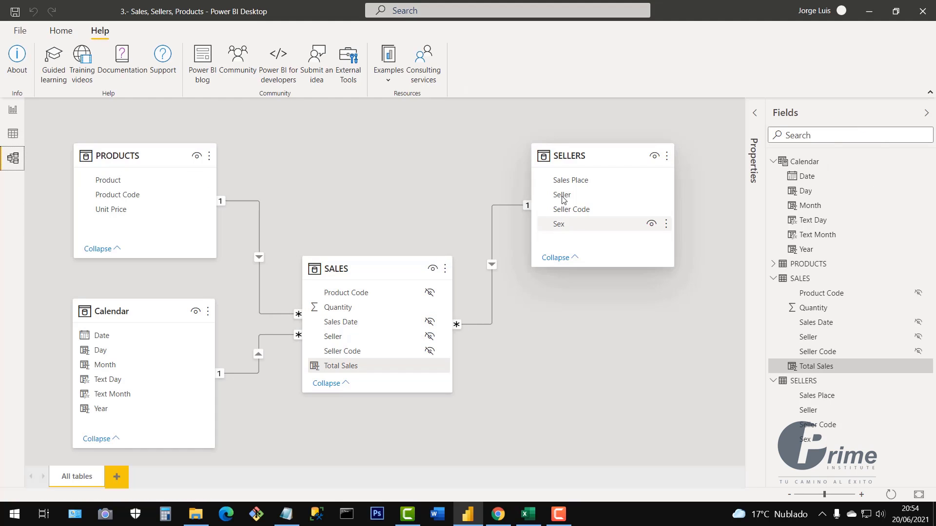
pyautogui.moveTo(117, 156)
pyautogui.mouseDown()
pyautogui.moveTo(133, 158)
pyautogui.moveTo(116, 156)
pyautogui.mouseUp()
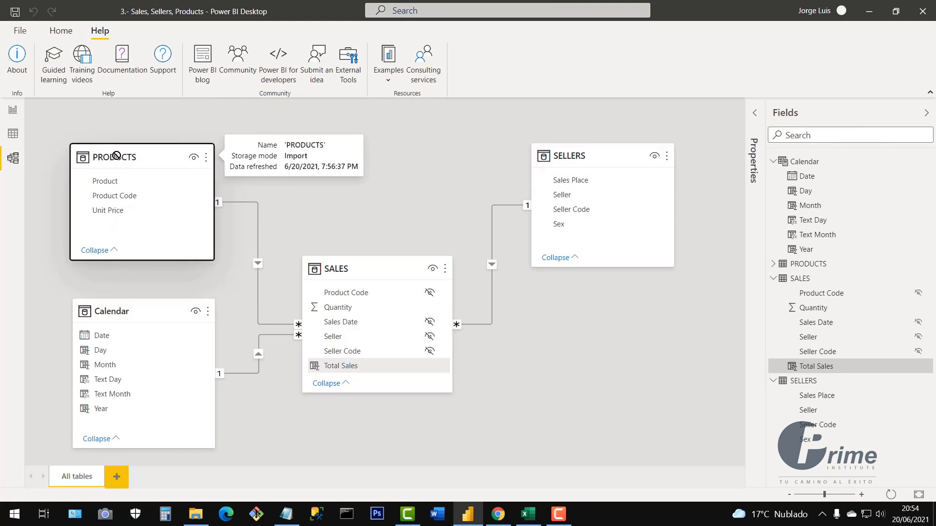
pyautogui.moveTo(362, 274); pyautogui.dragTo(381, 276)
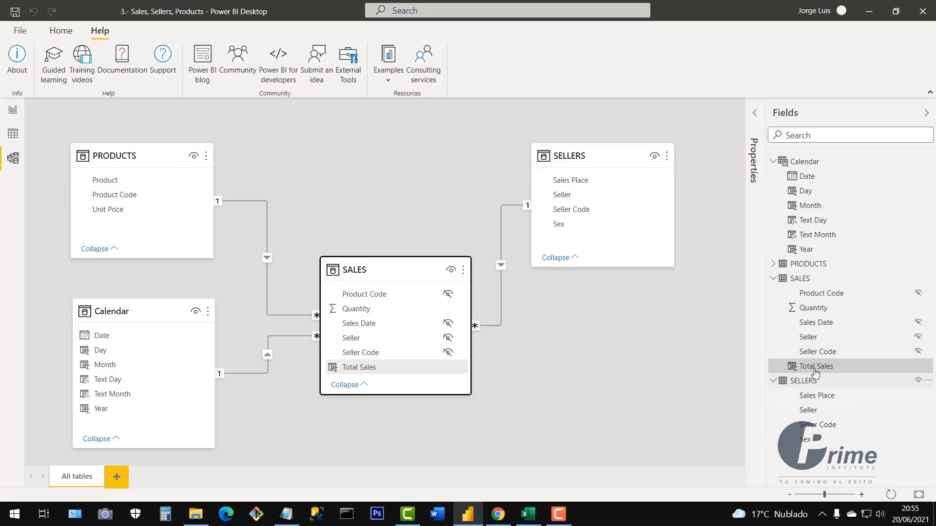
pyautogui.click(13, 111)
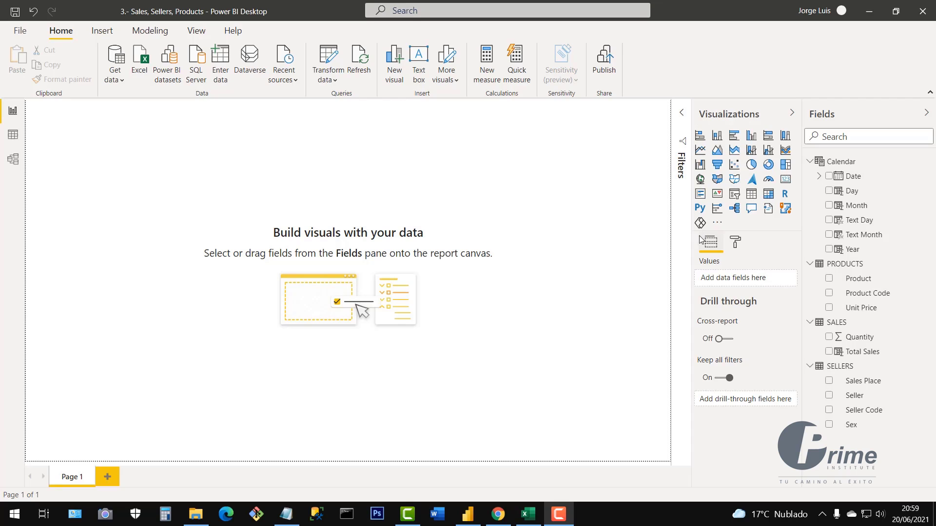
# - Insert an empty matrix visual on Page 1, enlarge it and place it in the upper middle of the report page
pyautogui.moveTo(692, 237)
pyautogui.mouseDown()
pyautogui.moveTo(618, 240)
pyautogui.moveTo(695, 240)
pyautogui.moveTo(665, 247)
pyautogui.moveTo(692, 249)
pyautogui.mouseUp()
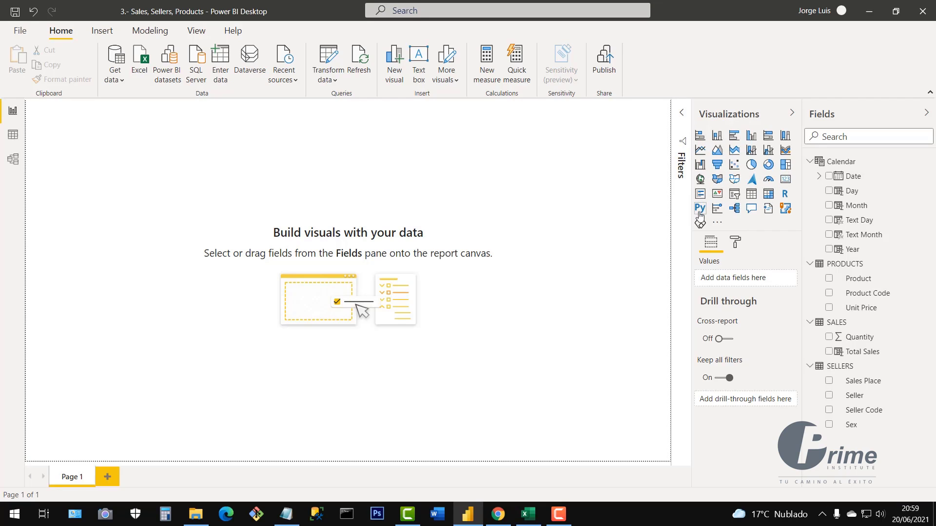
pyautogui.click(768, 195)
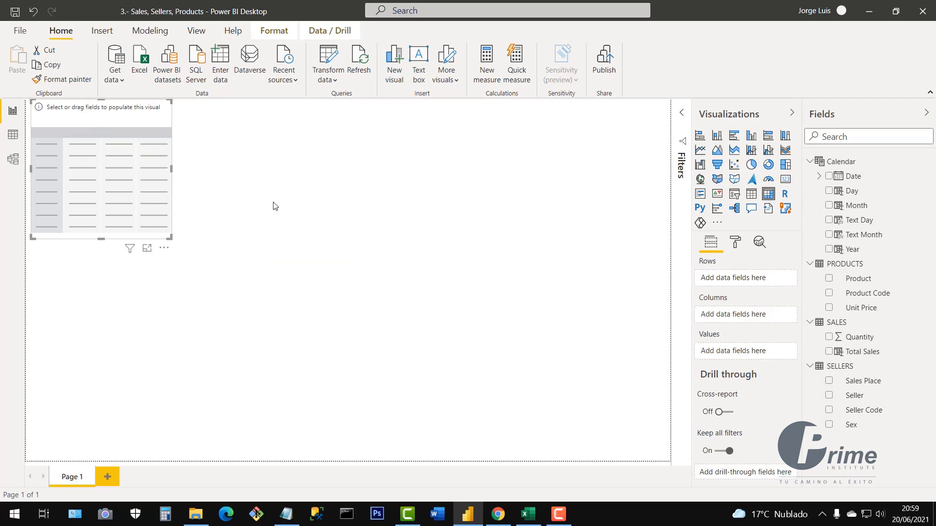
pyautogui.moveTo(136, 179); pyautogui.dragTo(252, 219)
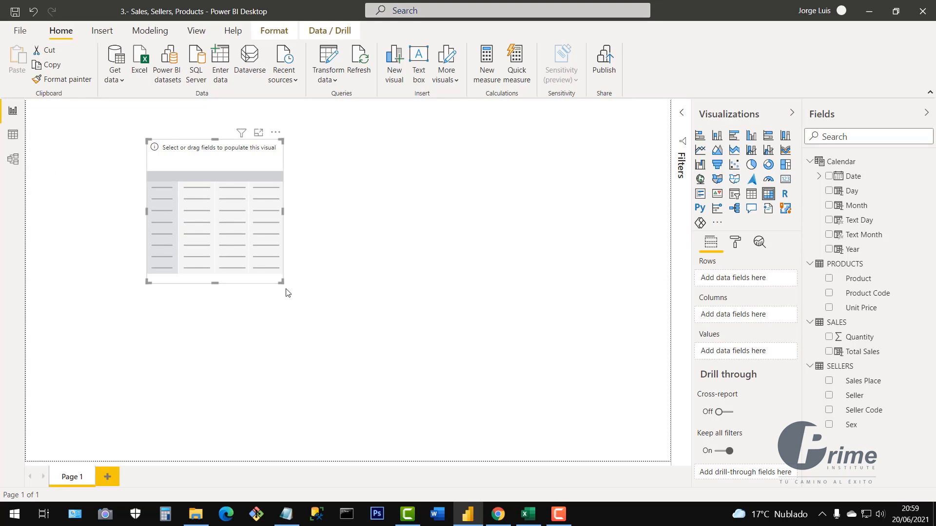
pyautogui.moveTo(283, 282); pyautogui.dragTo(442, 378)
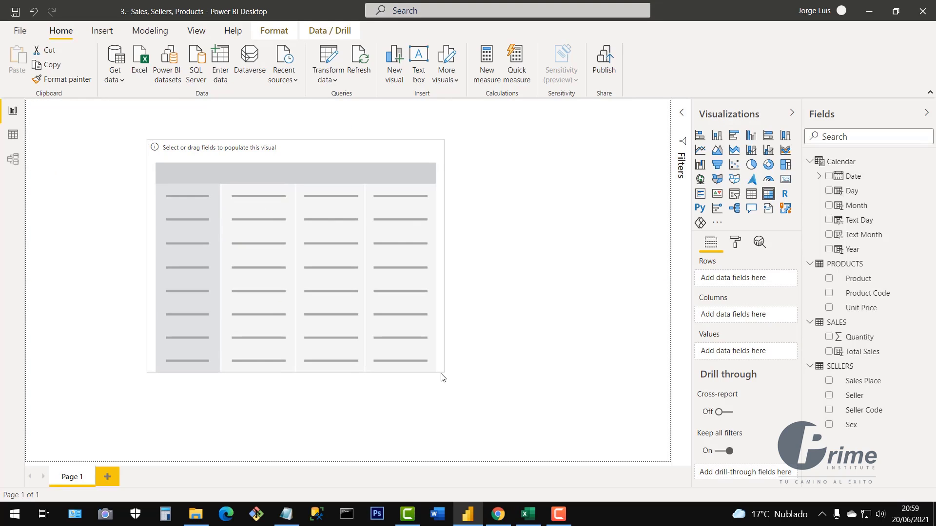
pyautogui.moveTo(393, 338); pyautogui.dragTo(403, 368)
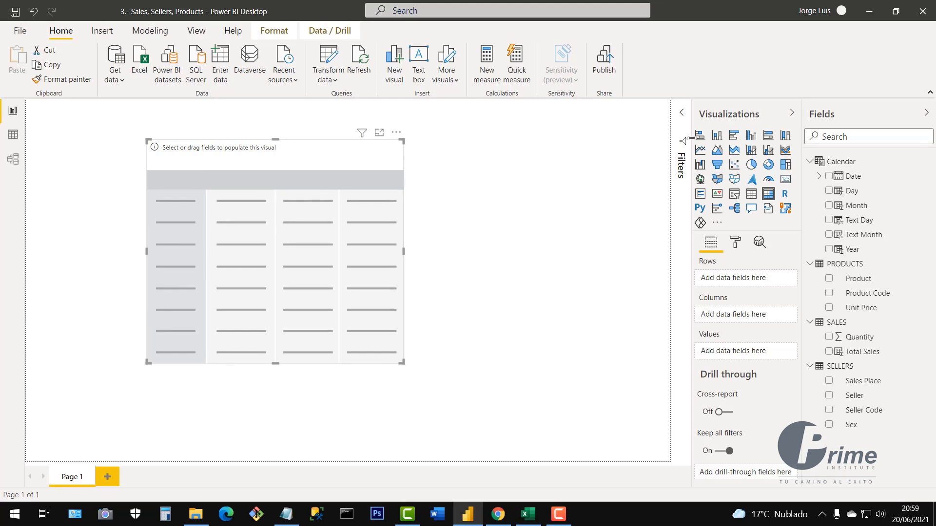
pyautogui.click(682, 113)
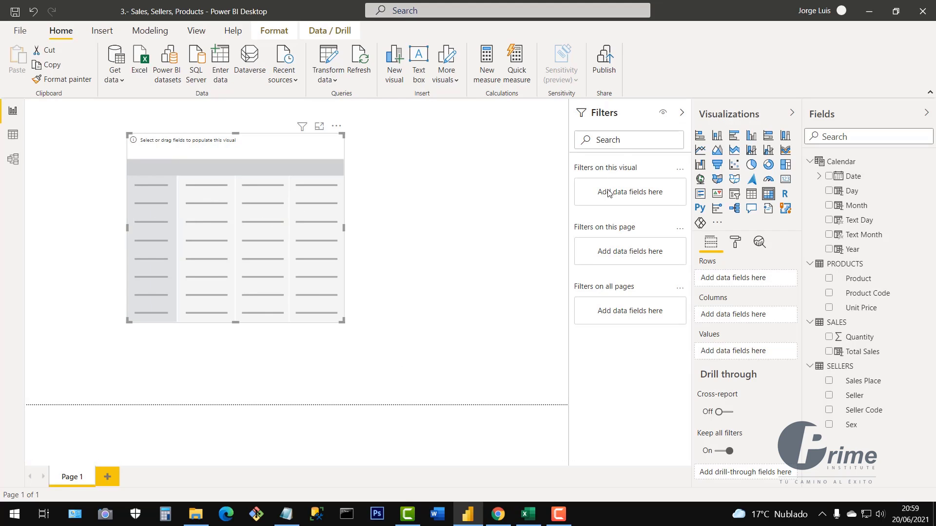
pyautogui.click(682, 116)
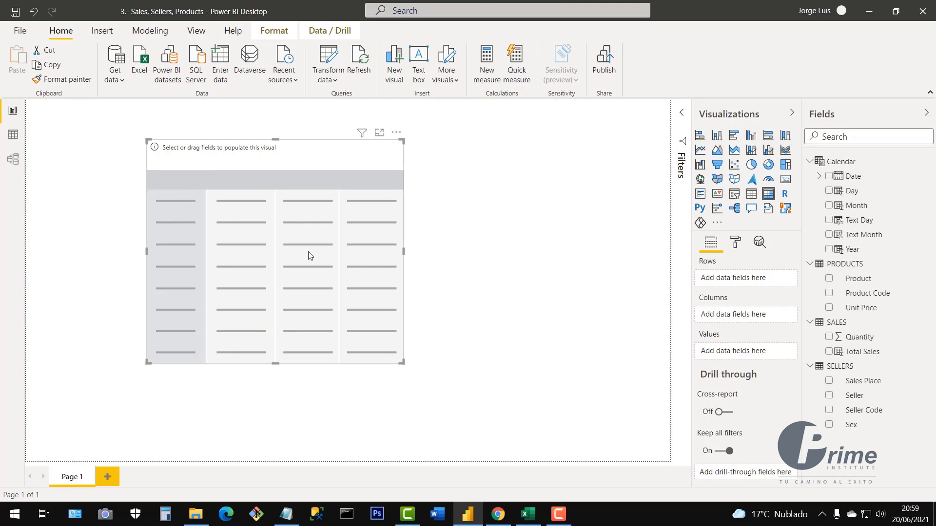
pyautogui.moveTo(309, 254); pyautogui.dragTo(282, 238)
pyautogui.moveTo(375, 348); pyautogui.dragTo(426, 380)
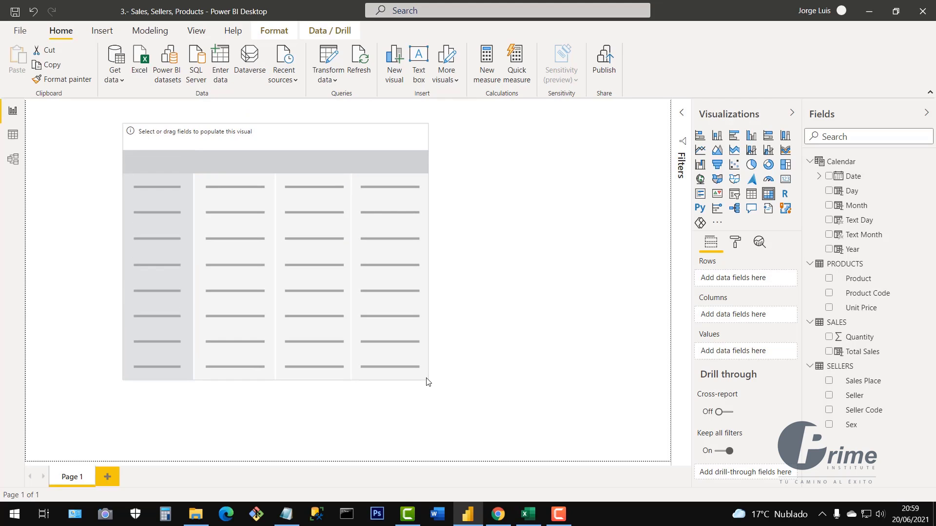
pyautogui.moveTo(266, 255); pyautogui.dragTo(307, 271)
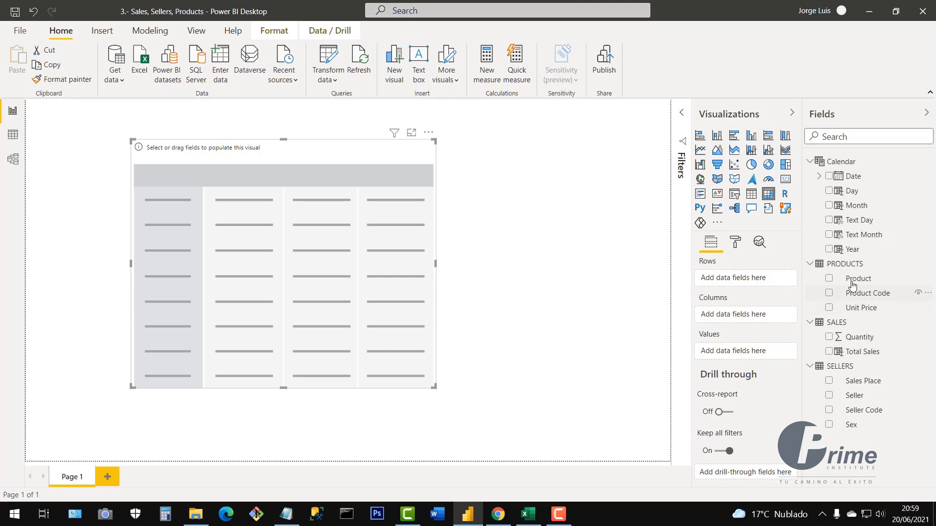
# - Add Seller to the matrix rows and Product to its columns, and enlarge the matrix to show more product columns
pyautogui.click(830, 399)
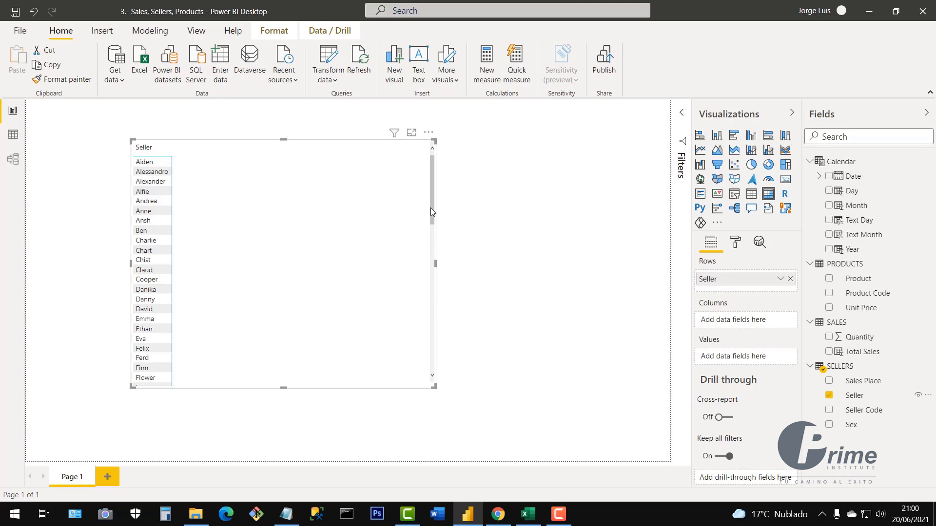
pyautogui.moveTo(431, 210); pyautogui.dragTo(428, 164)
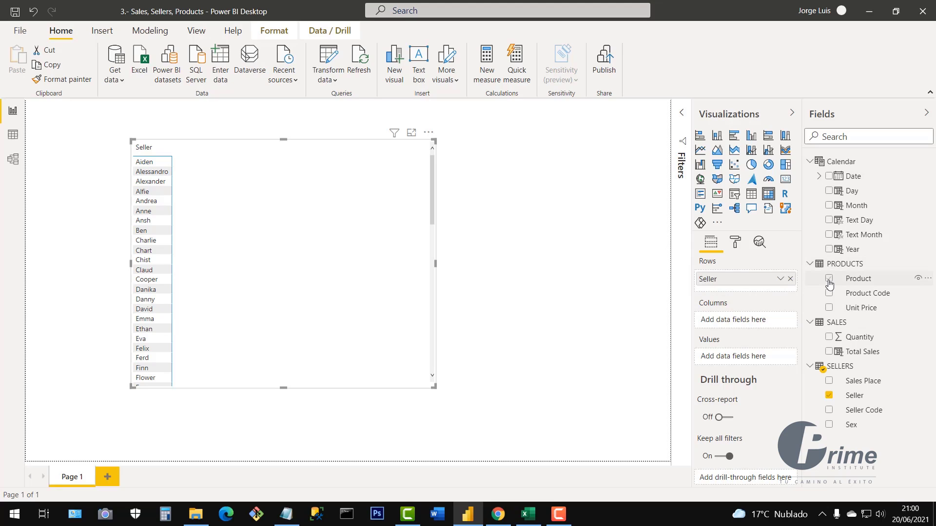
pyautogui.moveTo(829, 283); pyautogui.dragTo(707, 326)
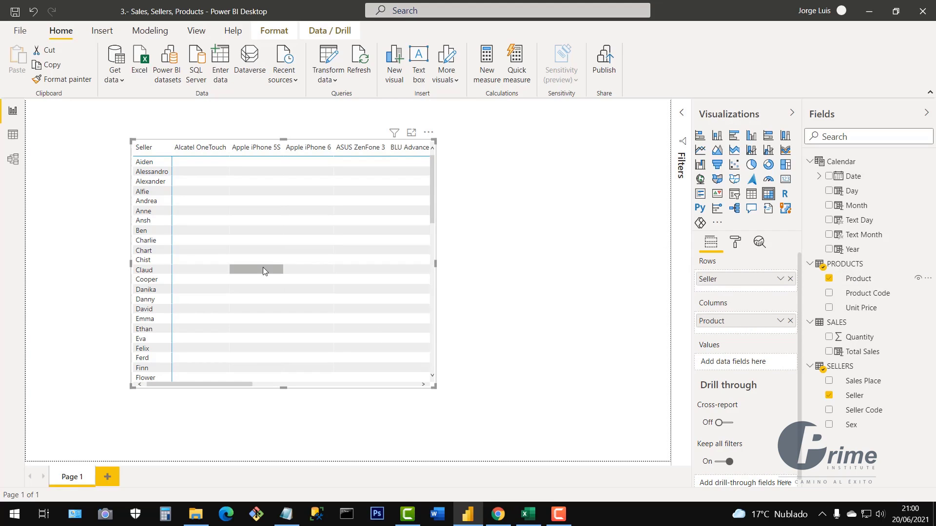
pyautogui.moveTo(432, 386); pyautogui.dragTo(548, 427)
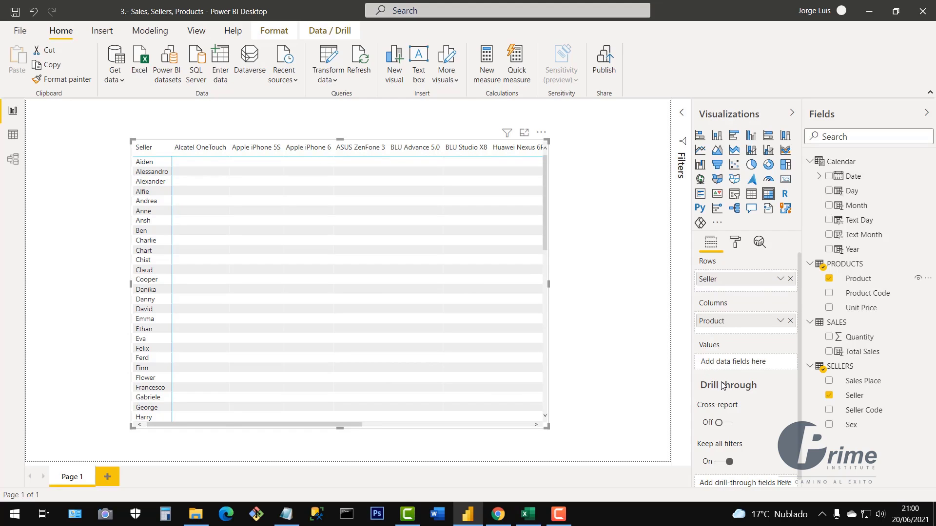
pyautogui.click(680, 115)
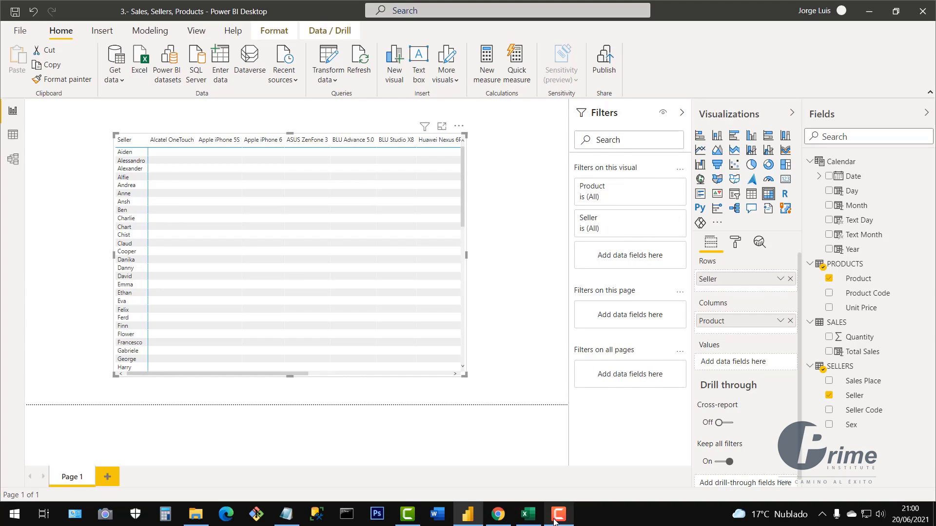
pyautogui.click(679, 114)
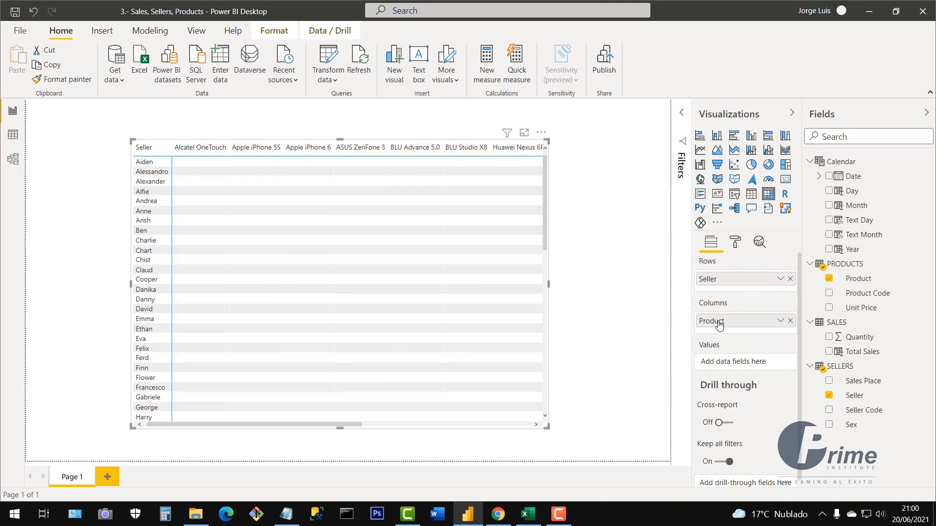
# - Move Product from the matrix columns to the rows beneath Seller, and check the nesting by expanding and collapsing the first seller
pyautogui.moveTo(720, 325); pyautogui.dragTo(721, 293)
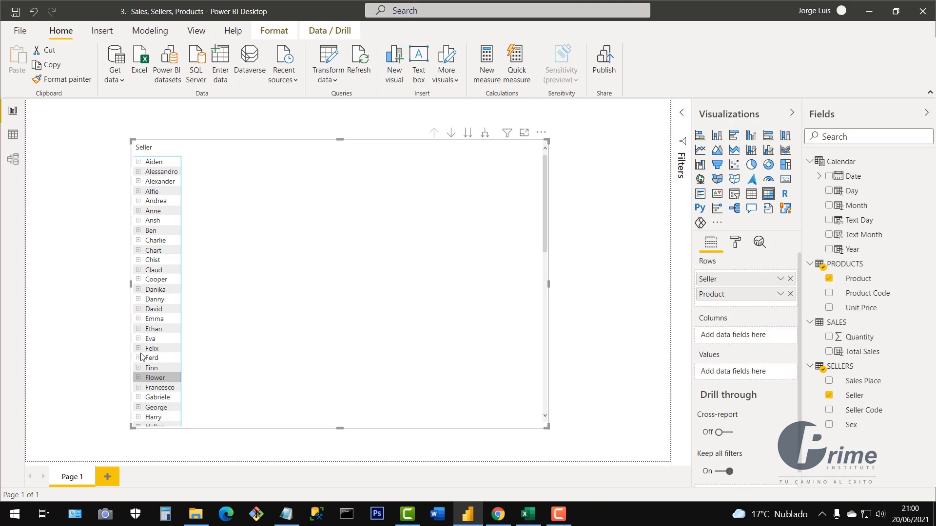
pyautogui.click(138, 162)
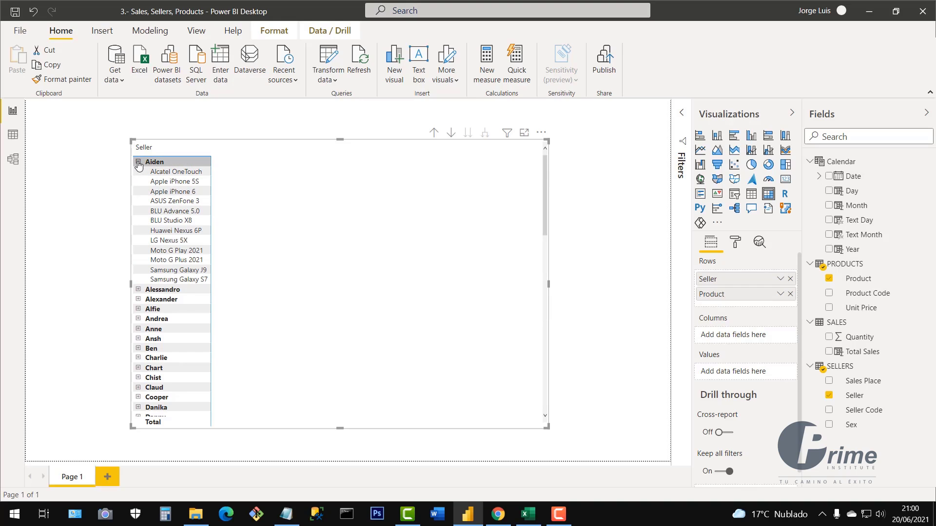
pyautogui.click(139, 164)
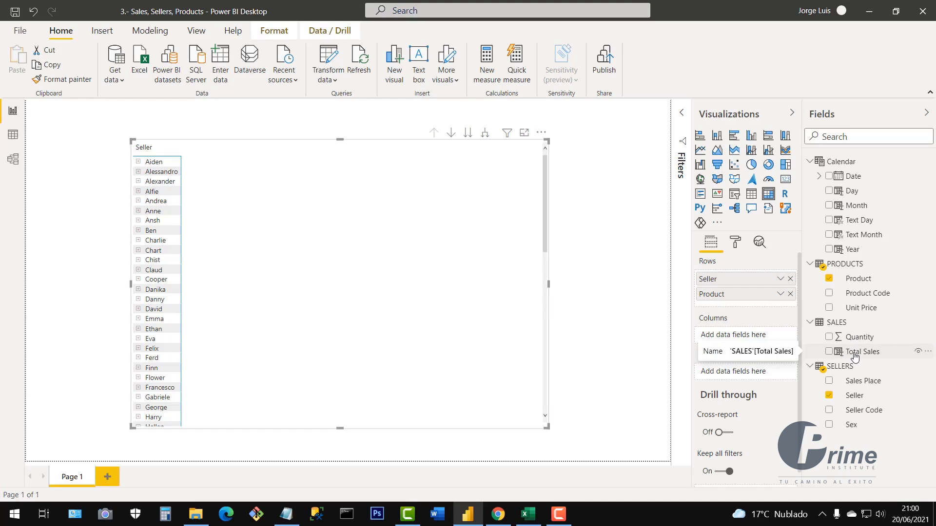
# - Add Quantity and Total Sales as the matrix values, then narrow the matrix and shift it toward the page's left side
pyautogui.click(829, 337)
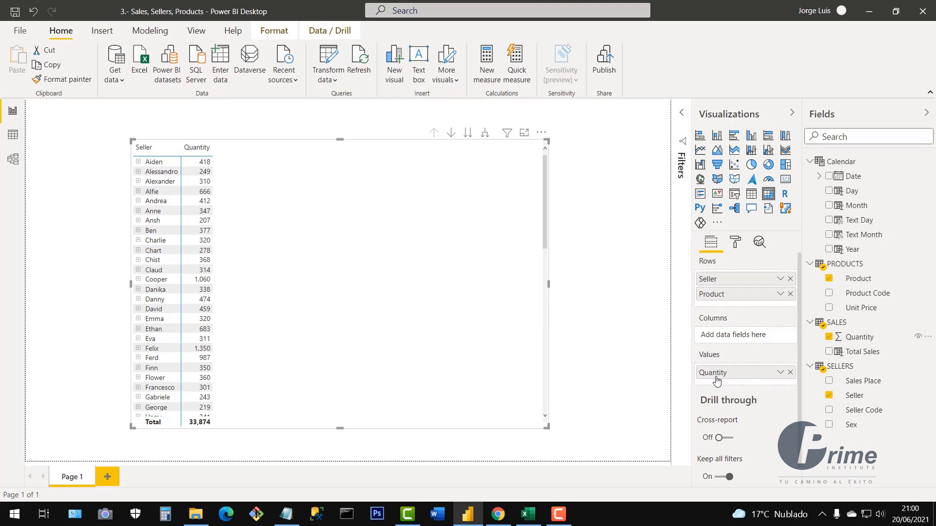
pyautogui.click(829, 352)
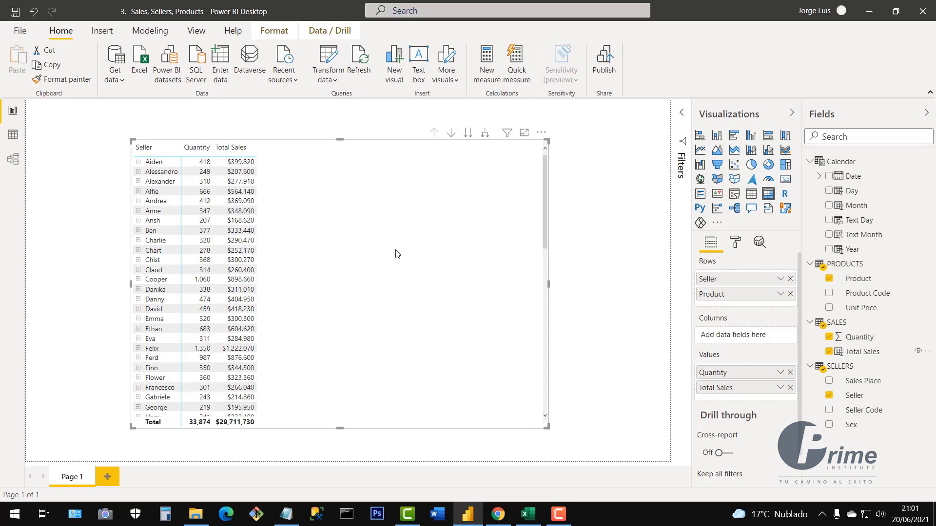
pyautogui.moveTo(401, 250); pyautogui.dragTo(408, 251)
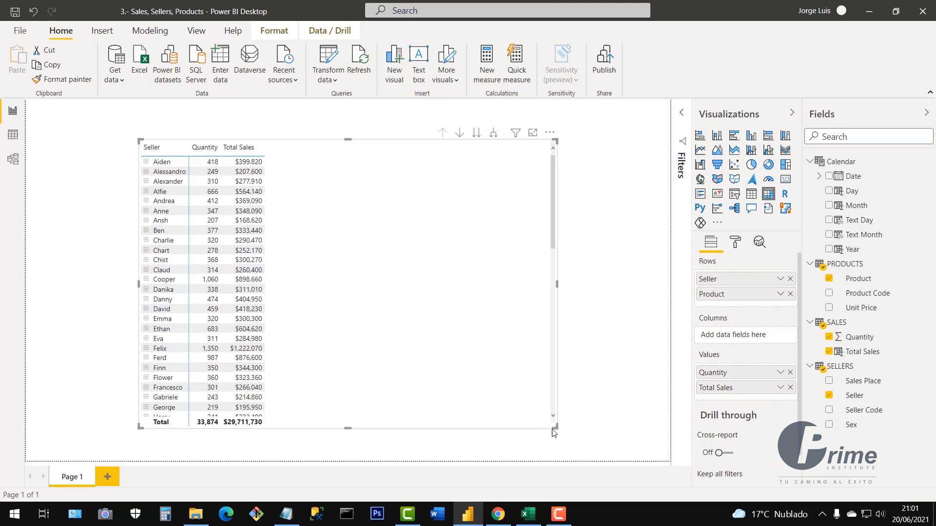
pyautogui.moveTo(552, 427); pyautogui.dragTo(401, 436)
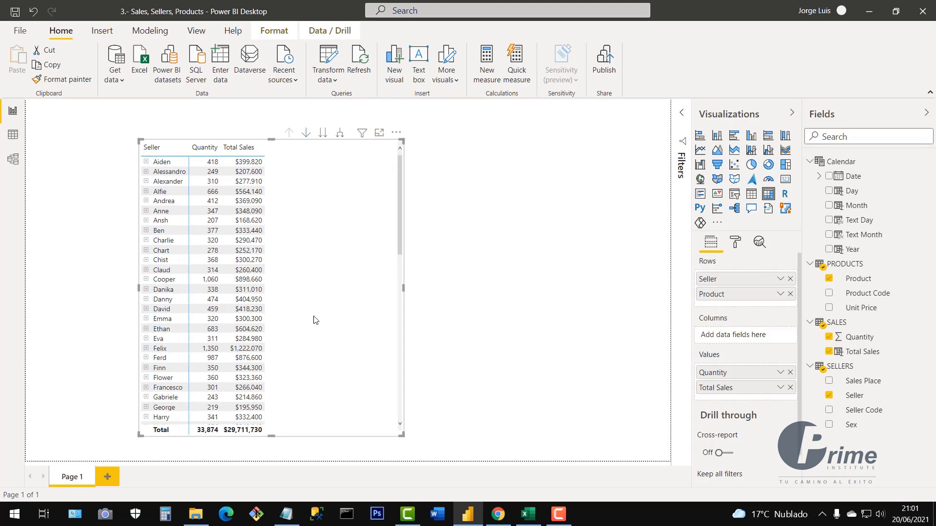
pyautogui.moveTo(327, 309); pyautogui.dragTo(257, 308)
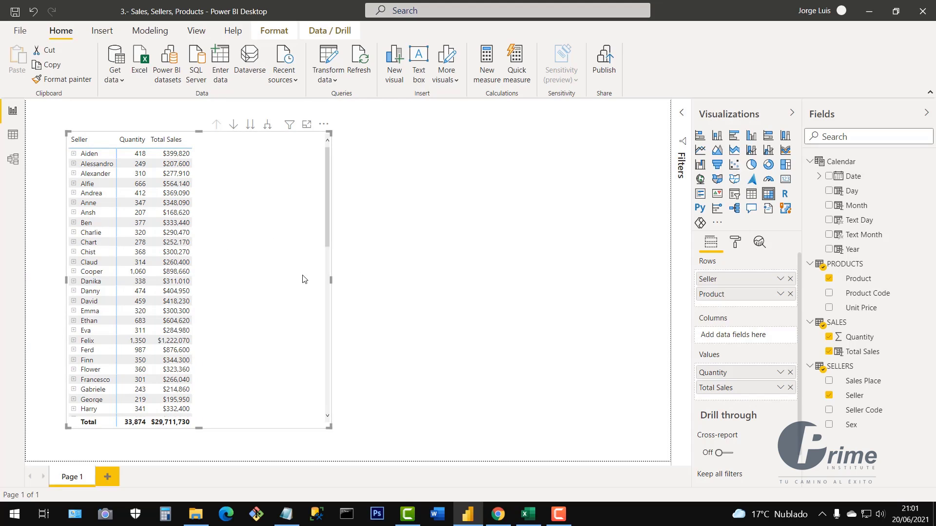
pyautogui.moveTo(253, 228); pyautogui.dragTo(277, 222)
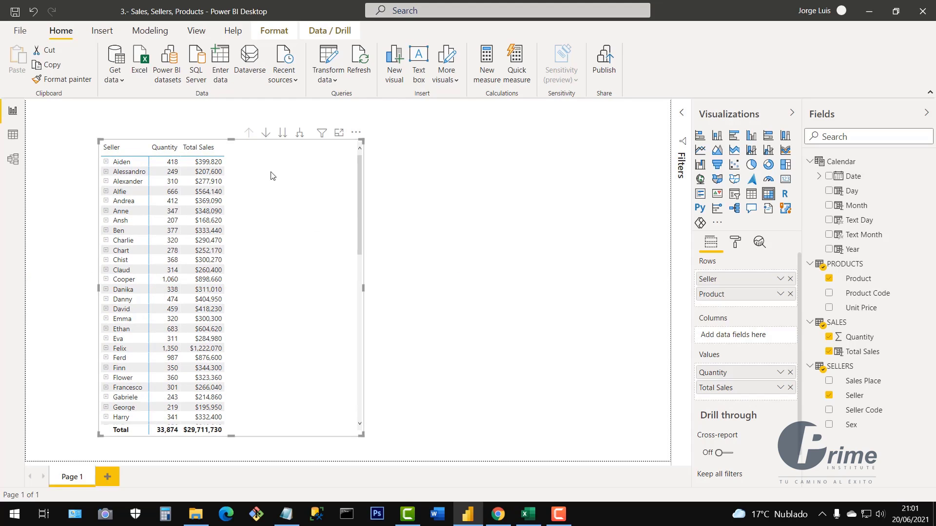
# - View the matrix at the Product level of the row hierarchy and return to the Seller level
pyautogui.click(283, 135)
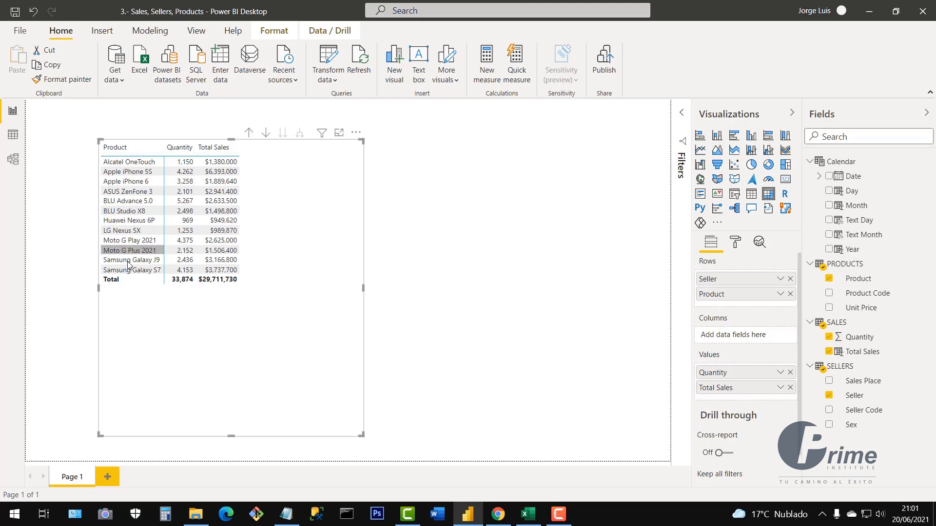
pyautogui.click(248, 132)
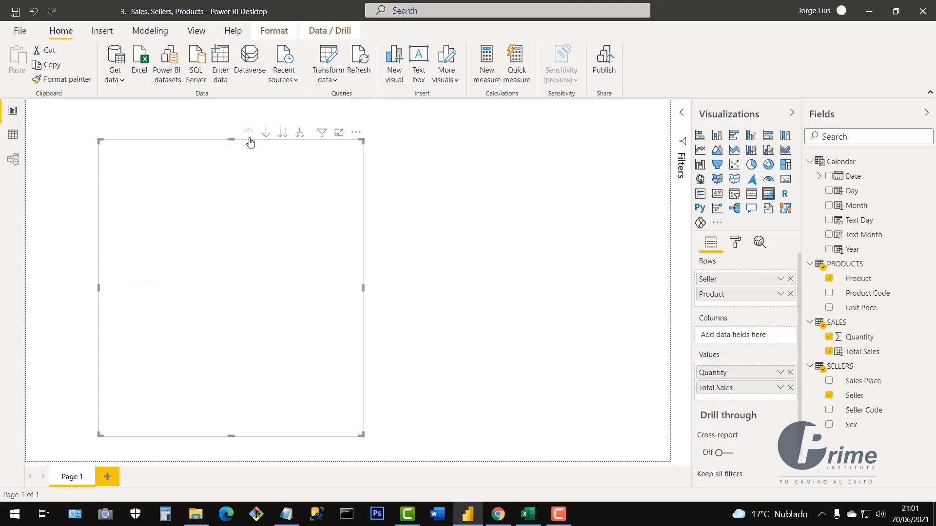
pyautogui.click(283, 134)
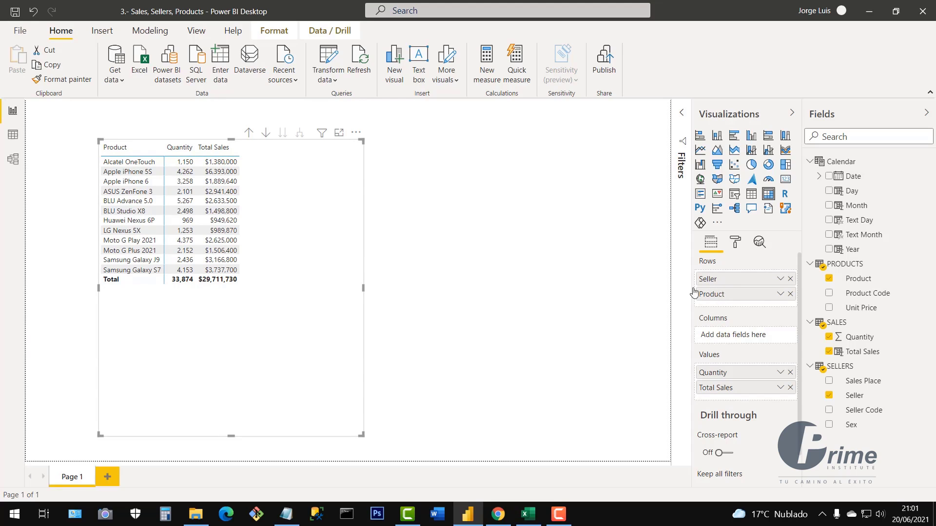
pyautogui.click(249, 134)
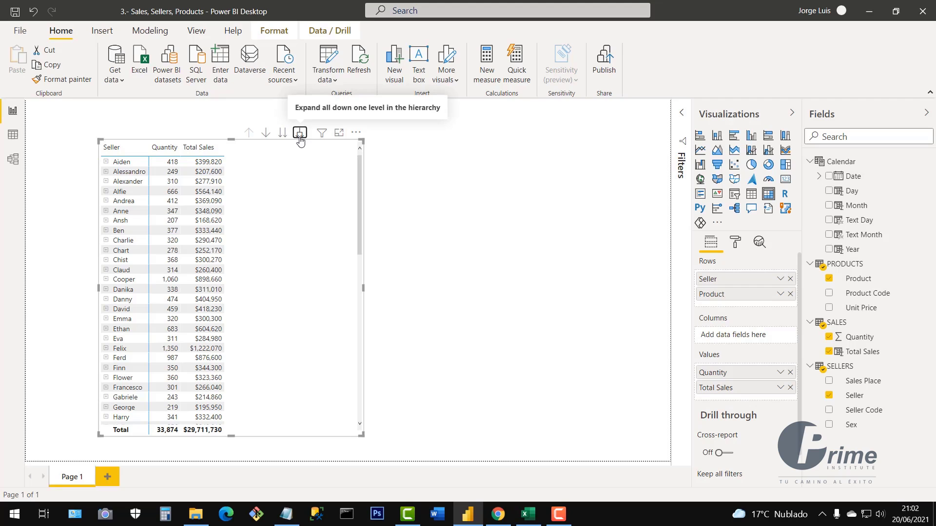
# - Expand all sellers one level down to list products beneath each, and move the matrix to the page's upper-left area
pyautogui.click(300, 133)
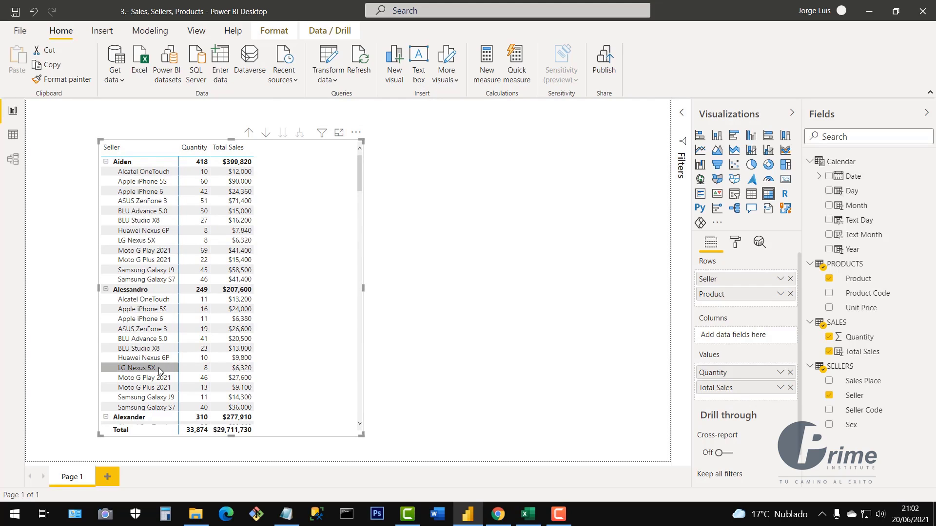
pyautogui.click(248, 133)
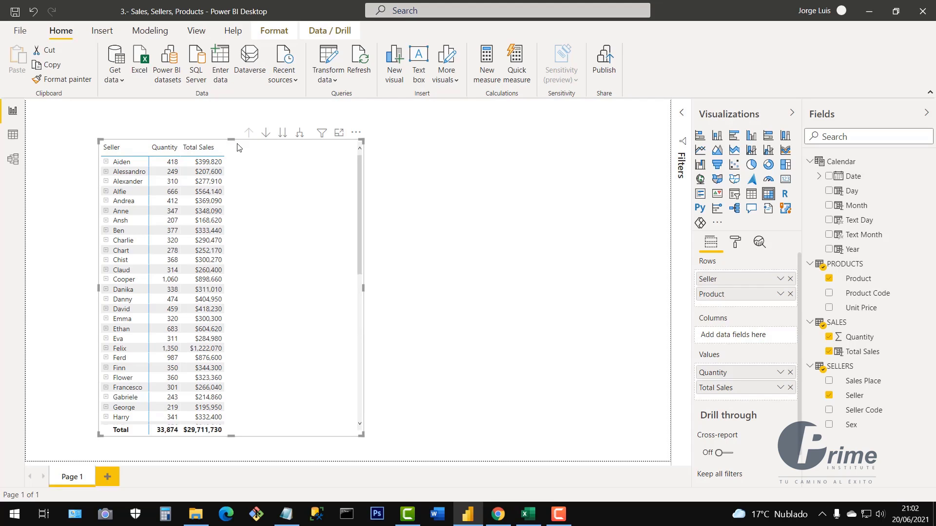
pyautogui.click(299, 133)
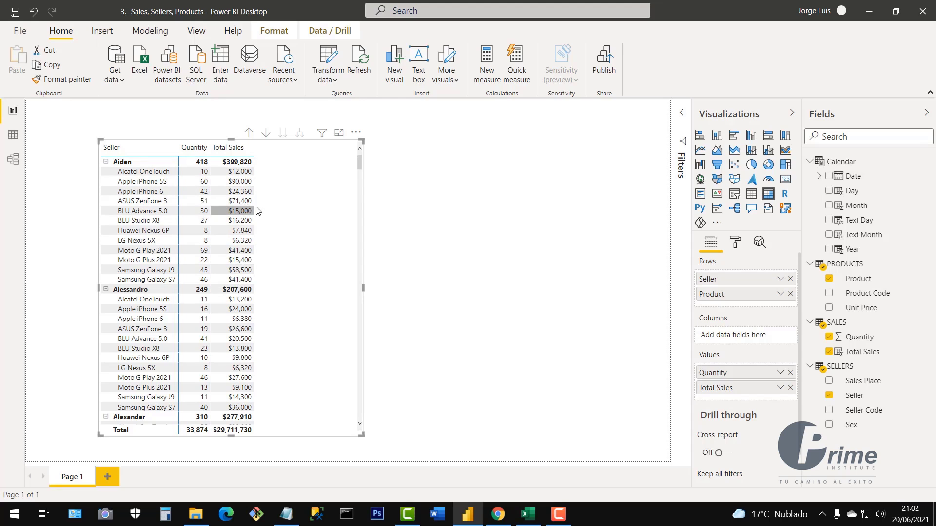
pyautogui.moveTo(268, 201); pyautogui.dragTo(266, 192)
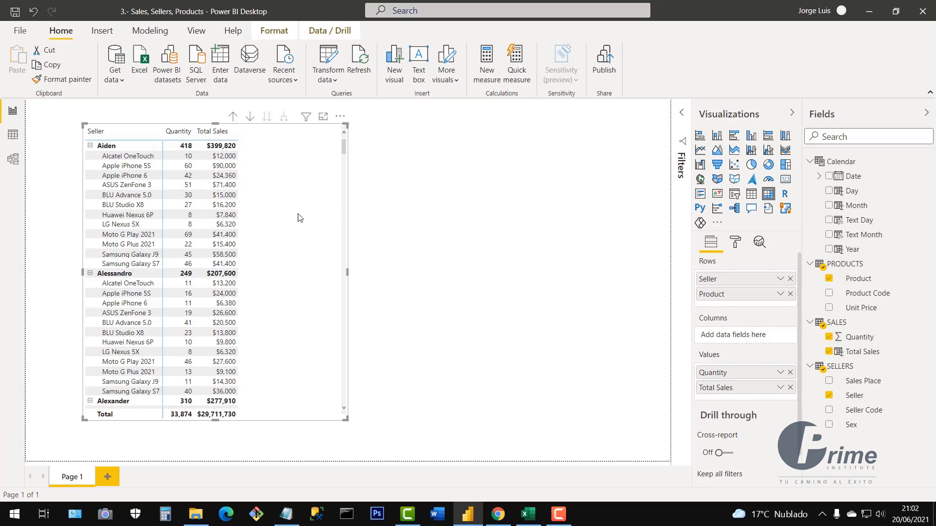
pyautogui.moveTo(283, 194); pyautogui.dragTo(259, 194)
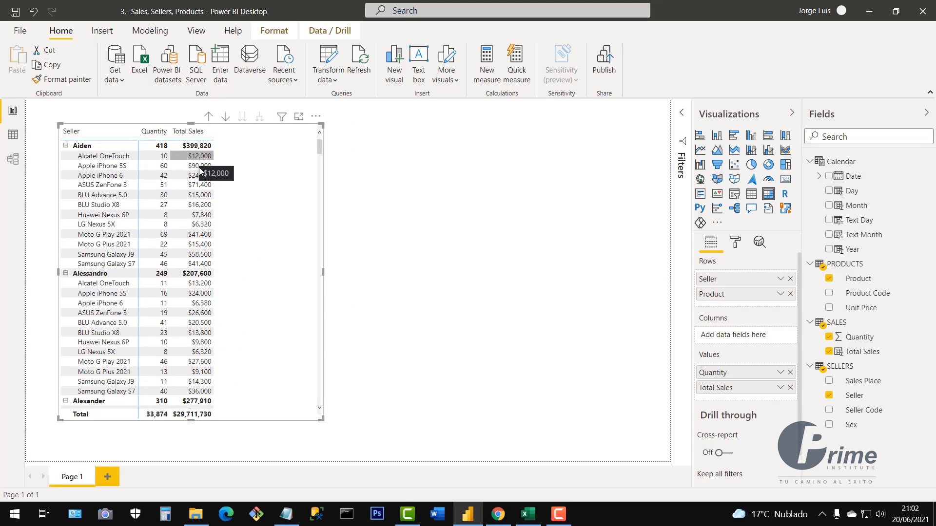
pyautogui.click(208, 117)
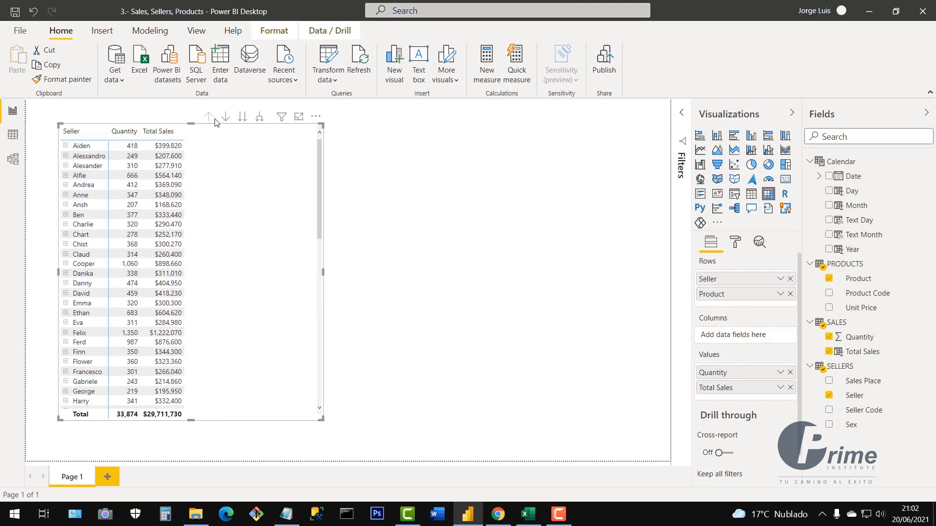
pyautogui.click(259, 117)
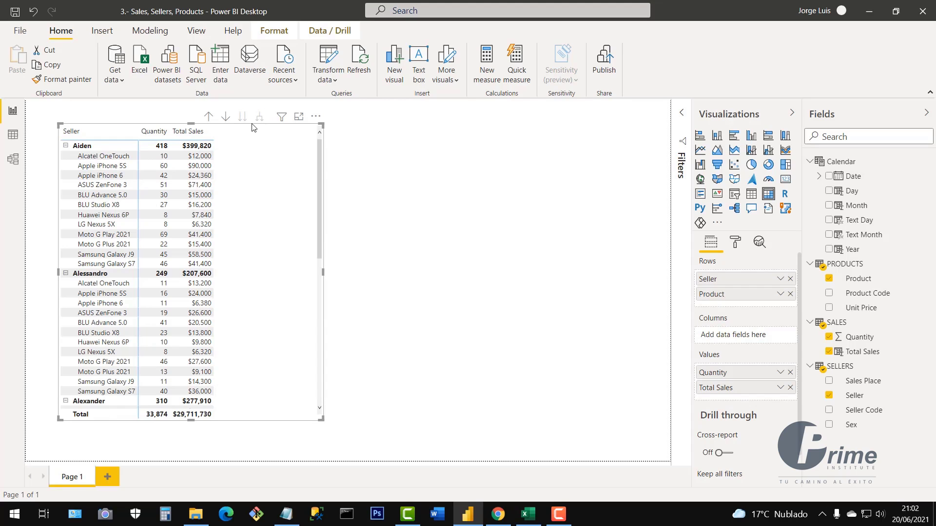
# - View the matrix at the Product level only, return to the Seller level, and expand all sellers one level down again
pyautogui.click(208, 117)
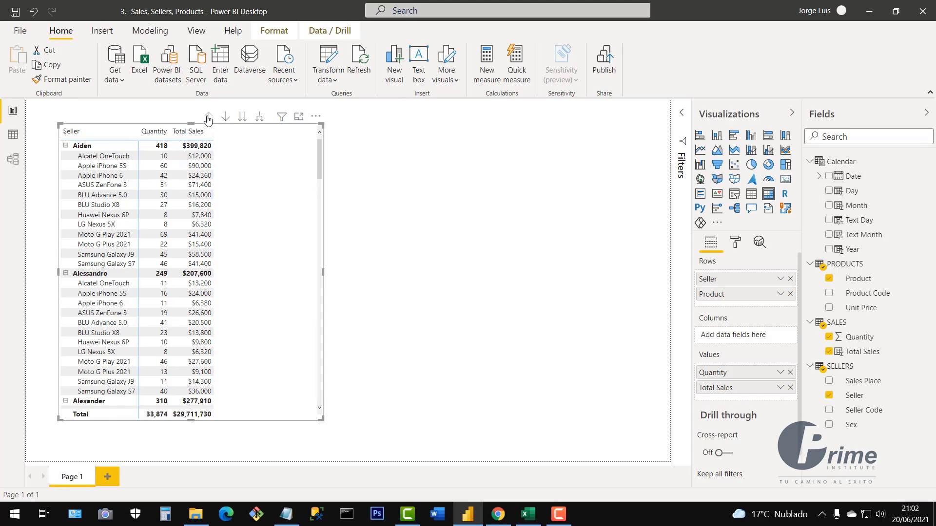
pyautogui.click(243, 117)
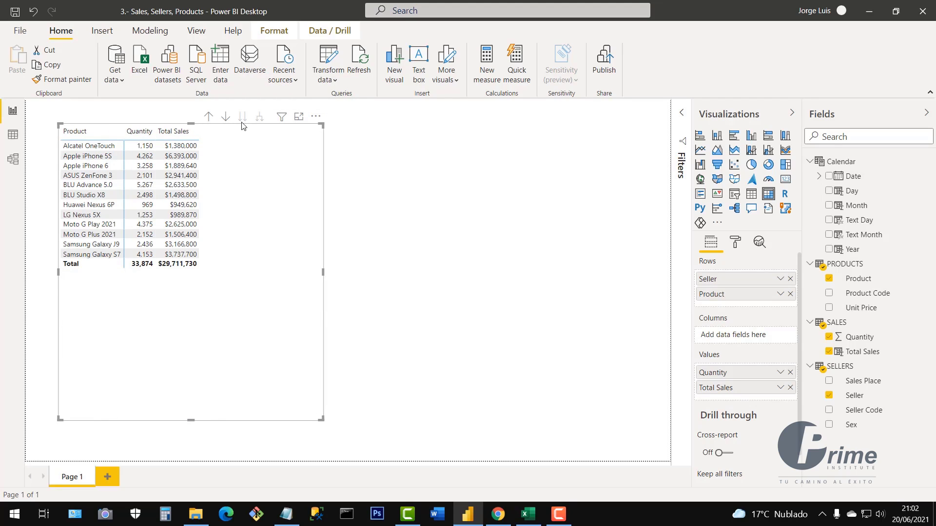
pyautogui.click(208, 117)
pyautogui.click(208, 117)
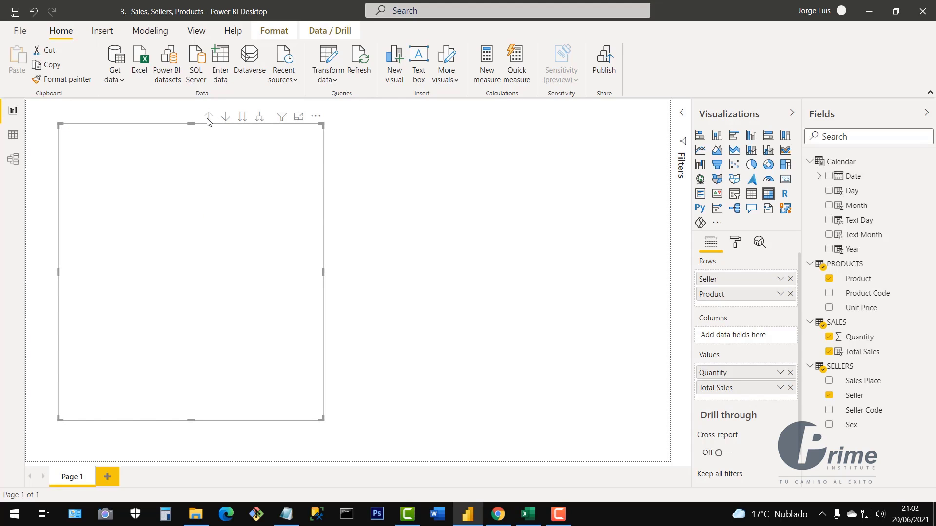
pyautogui.click(258, 119)
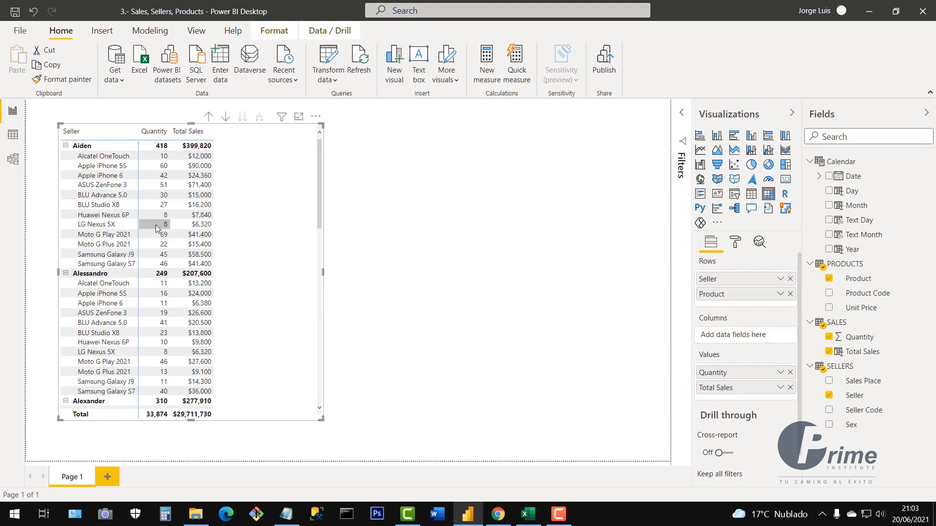
# - Move the matrix closer to the page's left edge, narrow it around its columns and make it slightly taller
pyautogui.moveTo(260, 202); pyautogui.dragTo(271, 215)
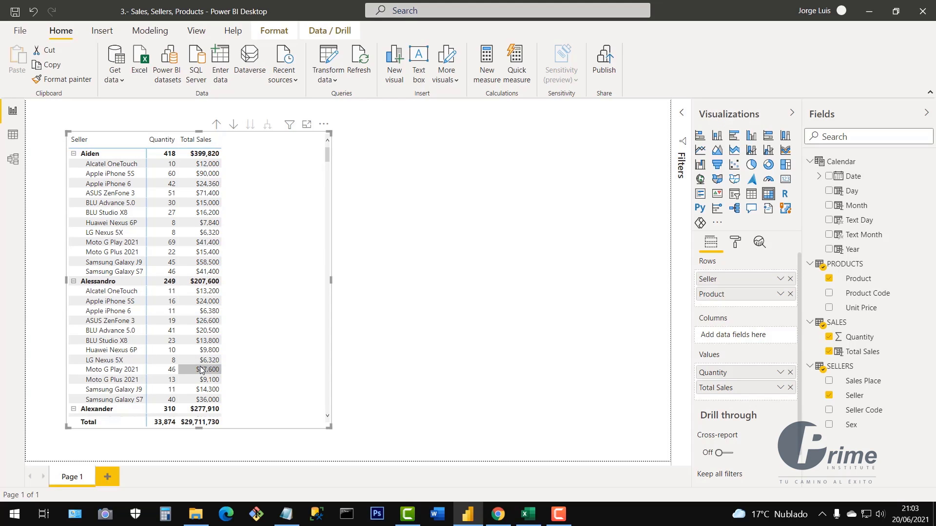
pyautogui.moveTo(326, 155); pyautogui.dragTo(335, 317)
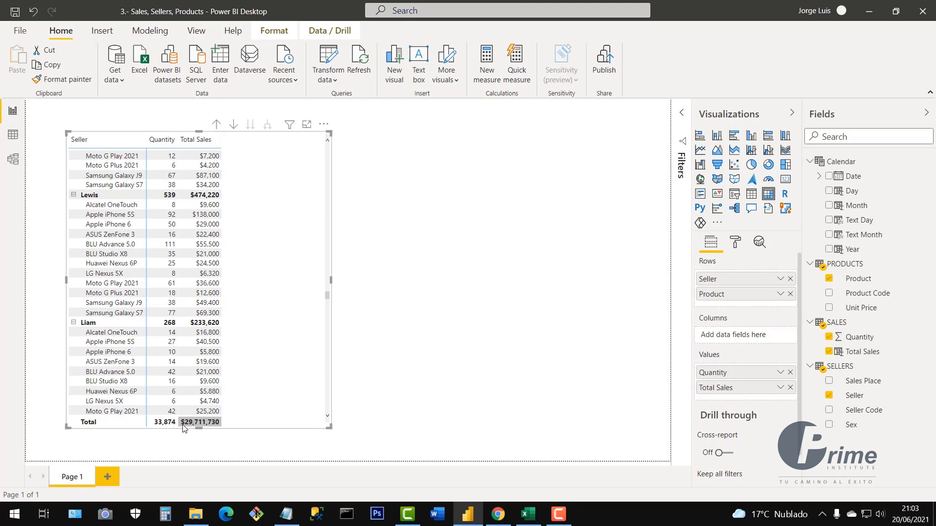
pyautogui.moveTo(269, 265); pyautogui.dragTo(254, 261)
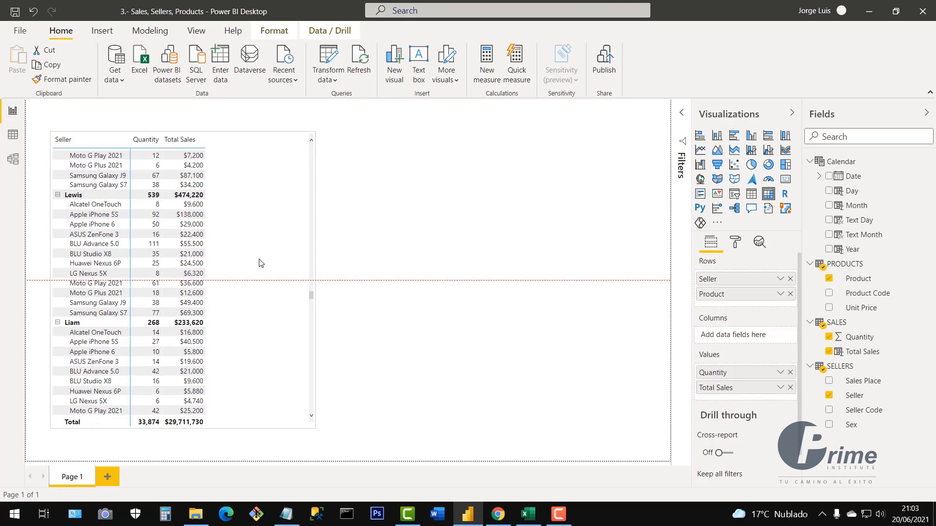
pyautogui.moveTo(313, 428); pyautogui.dragTo(248, 451)
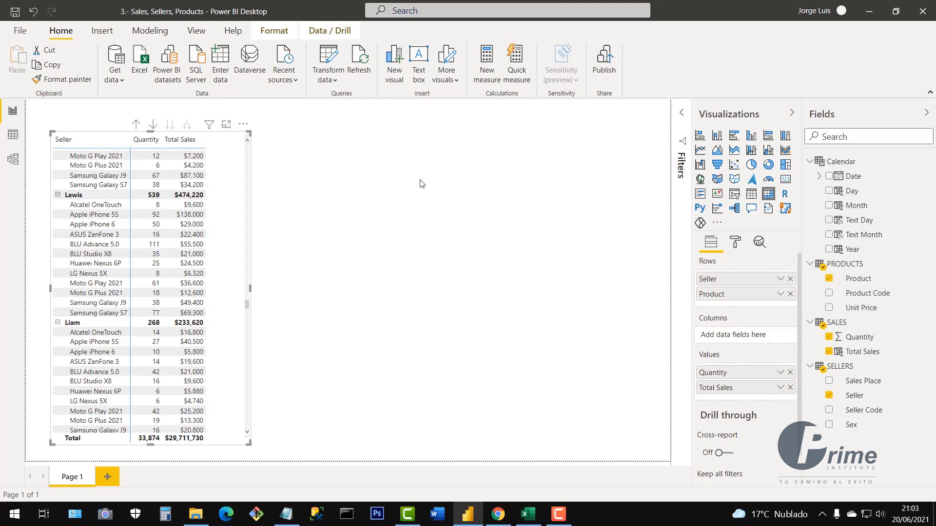
# - Add a table visual beside the matrix containing Seller, Product, Quantity and Total Sales
pyautogui.click(399, 186)
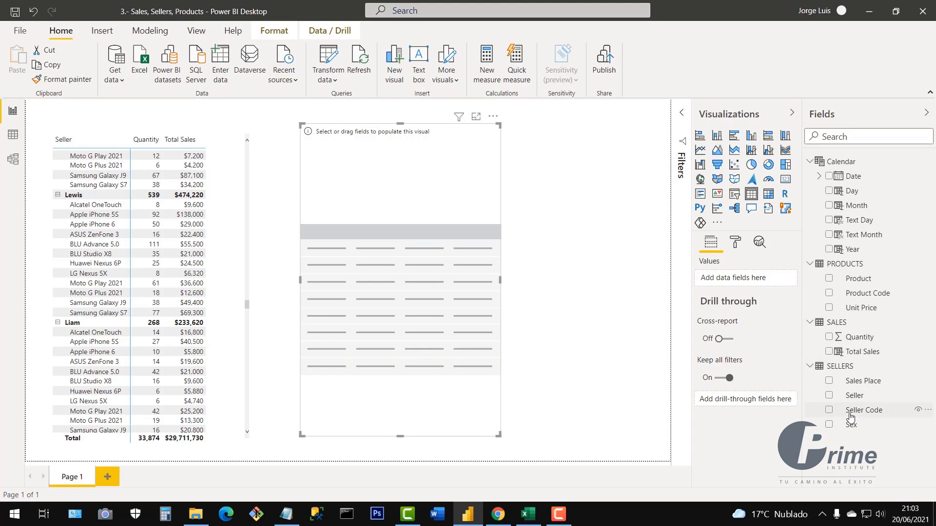
pyautogui.click(829, 395)
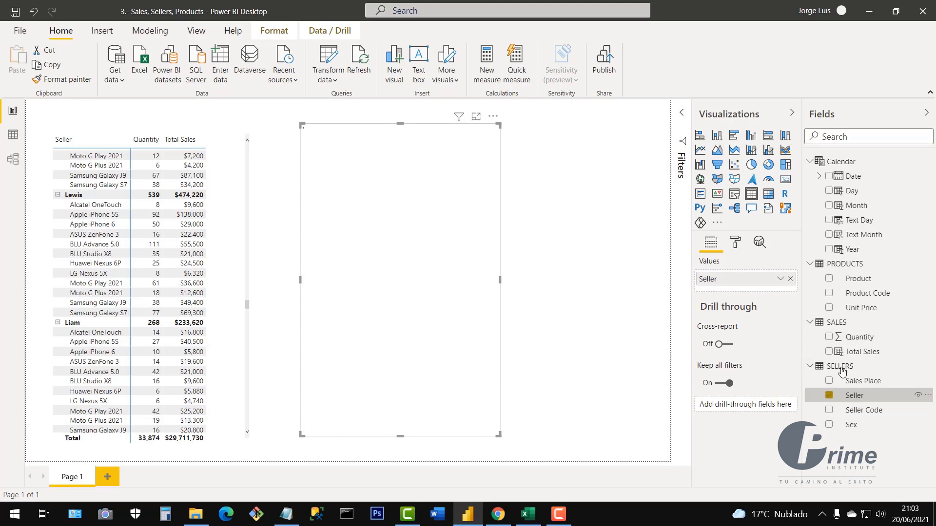
pyautogui.click(829, 279)
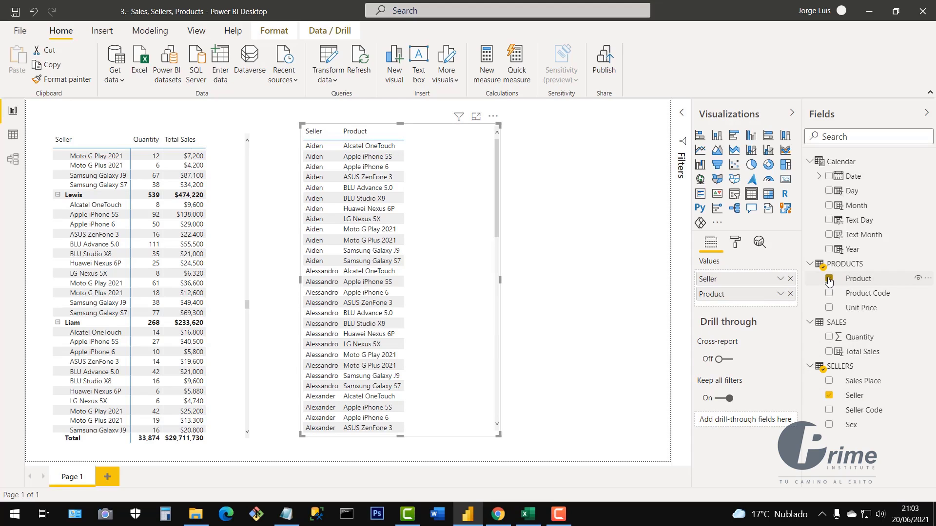
pyautogui.click(829, 337)
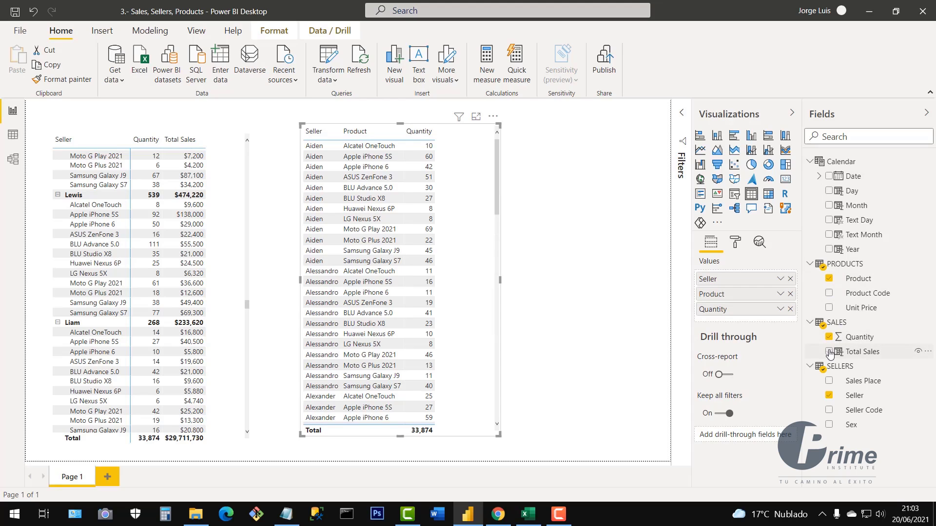
pyautogui.click(829, 352)
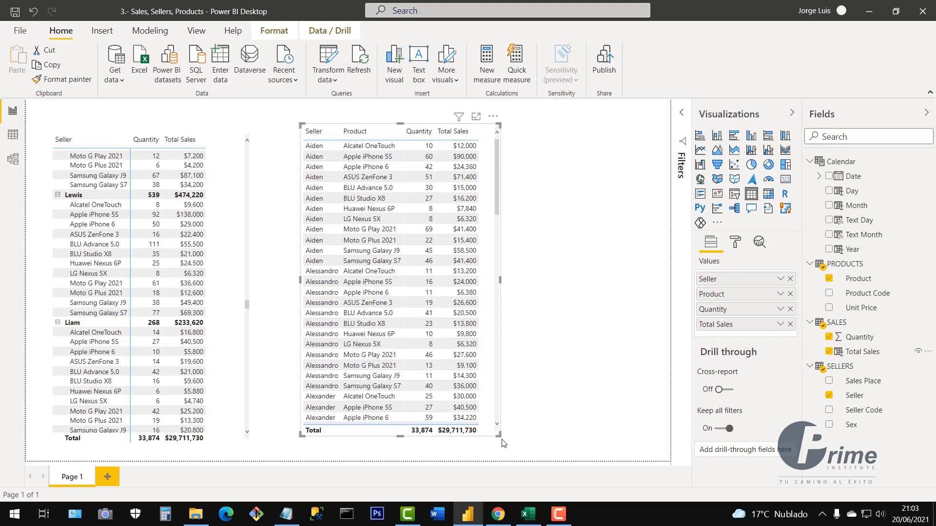
# - Widen the table and raise the matrix so that its top edge lines up with the table's
pyautogui.moveTo(498, 434); pyautogui.dragTo(595, 444)
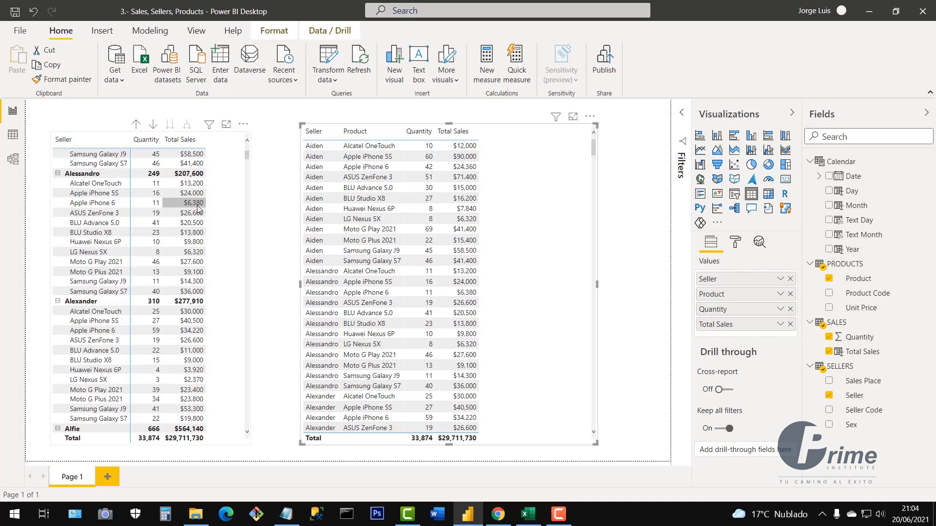
pyautogui.click(145, 157)
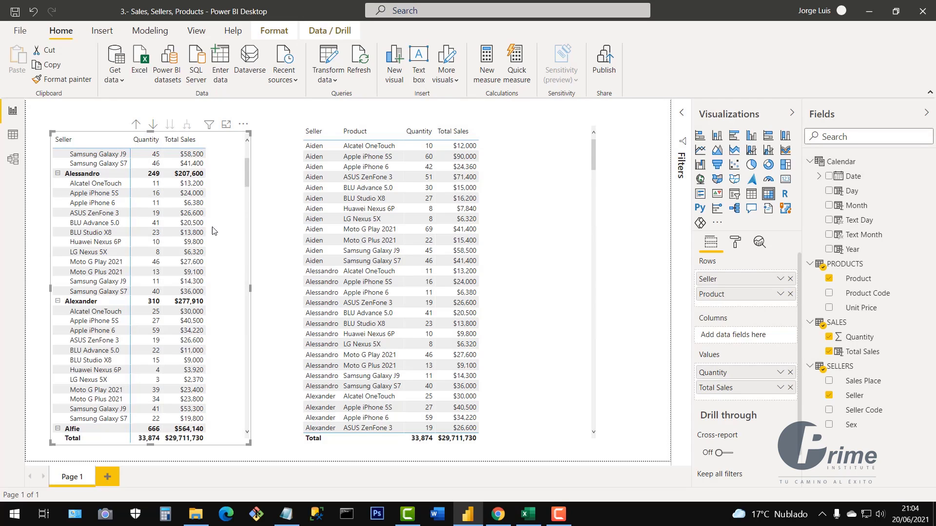
pyautogui.moveTo(225, 231)
pyautogui.mouseDown()
pyautogui.moveTo(233, 215)
pyautogui.moveTo(226, 224)
pyautogui.mouseUp()
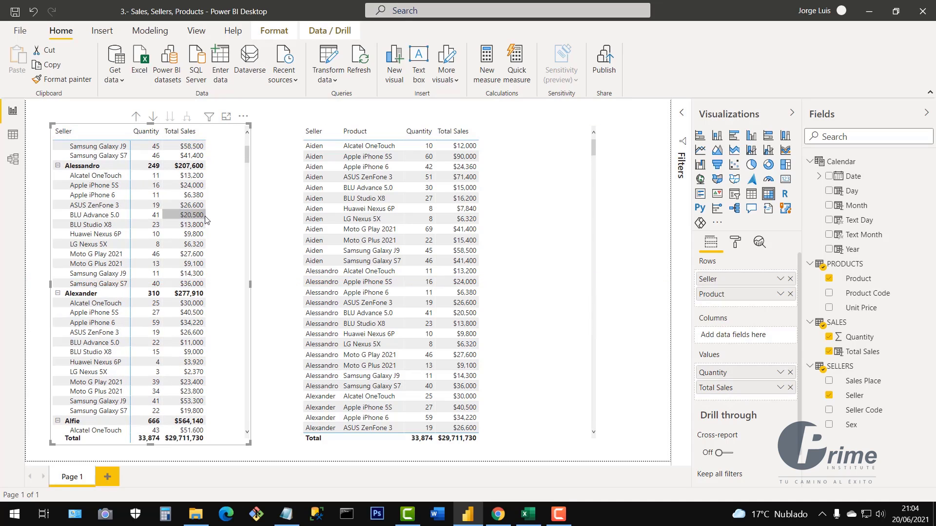
# - Compare the field assignments and visual-level filters of the table with those of the matrix
pyautogui.click(485, 195)
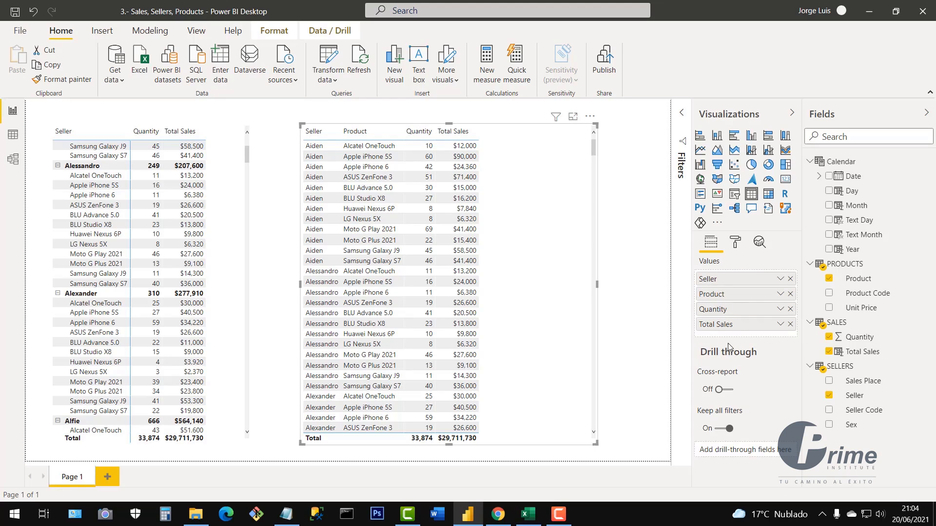
pyautogui.click(231, 267)
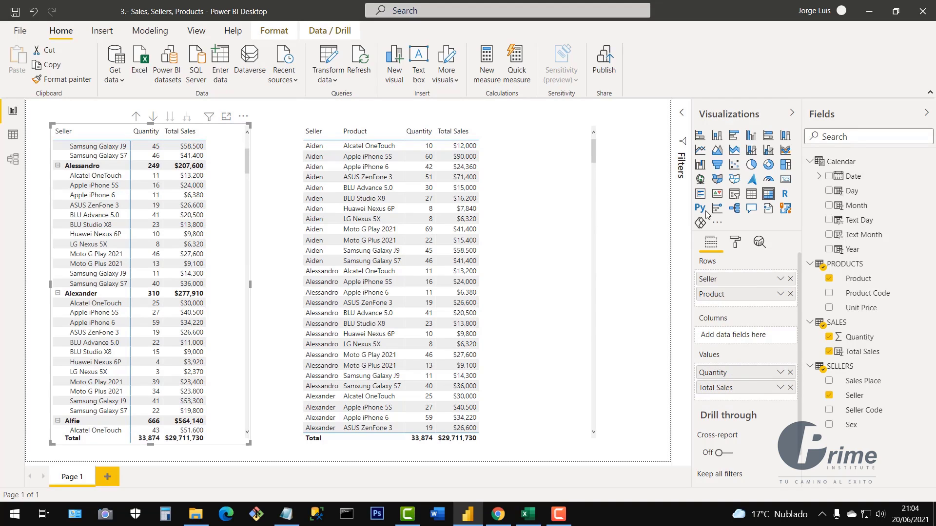
pyautogui.click(664, 145)
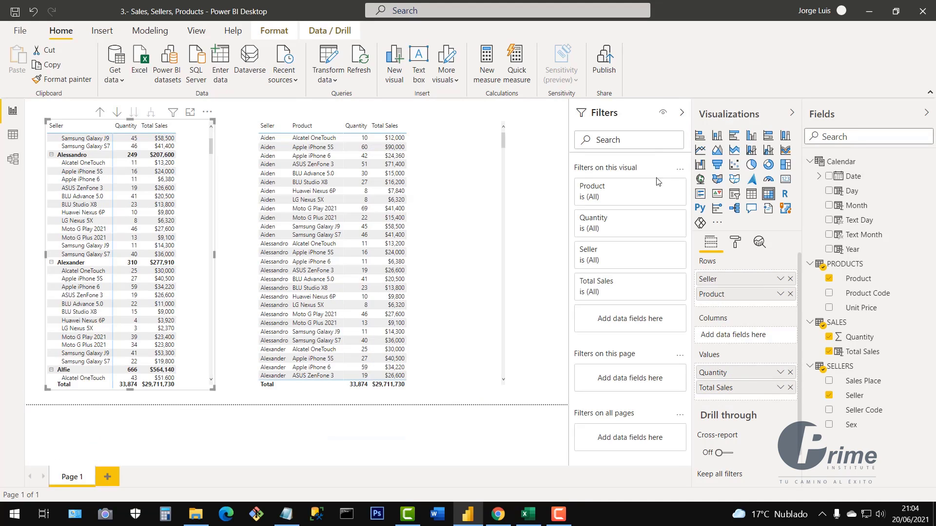
pyautogui.click(680, 114)
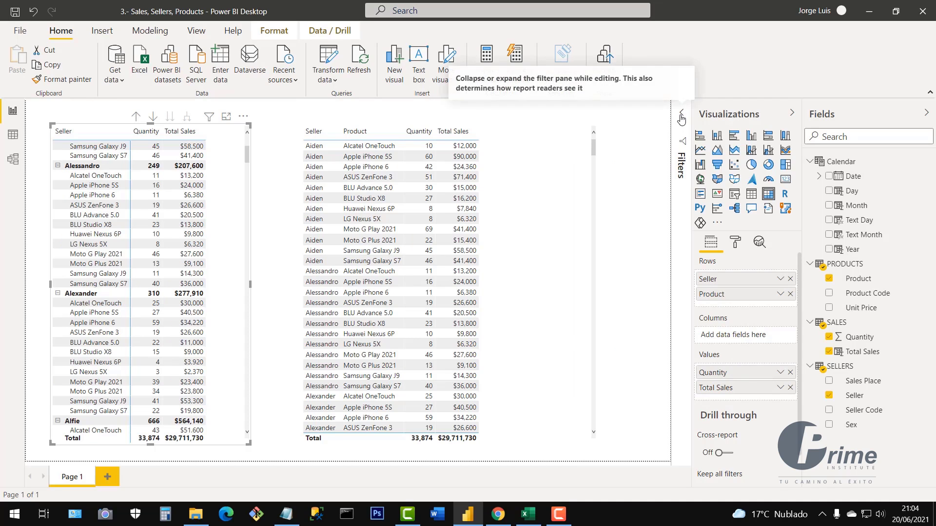
pyautogui.click(528, 202)
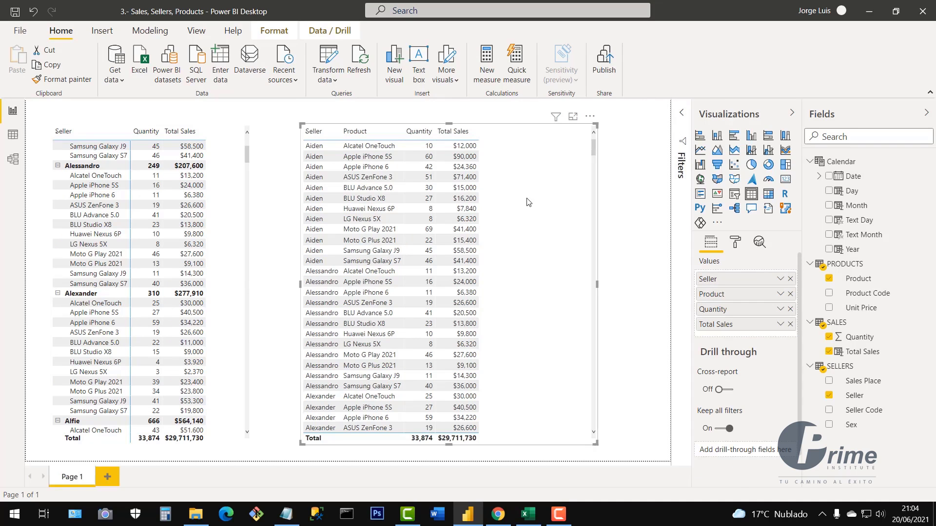
pyautogui.click(682, 115)
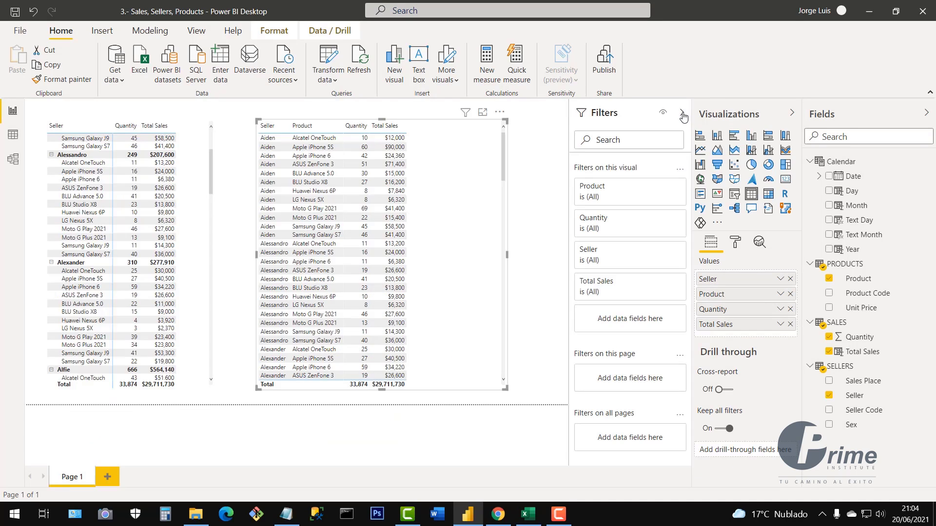
pyautogui.click(683, 115)
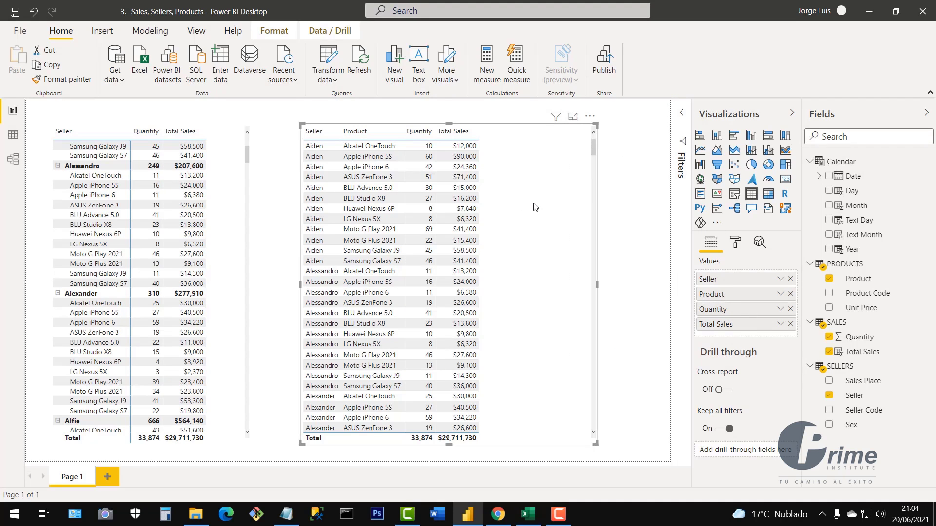
# - Delete the table visual beside the matrix
pyautogui.moveTo(535, 220); pyautogui.dragTo(527, 236)
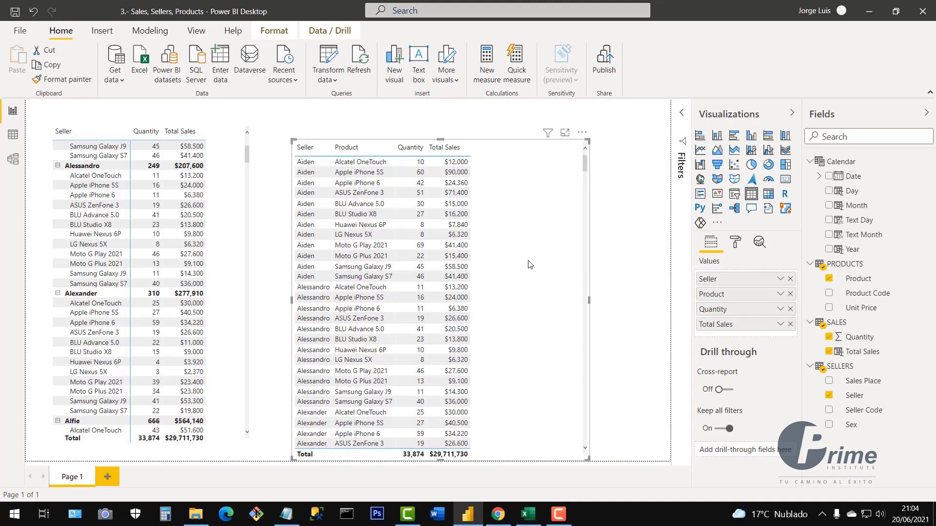
pyautogui.press('Delete')
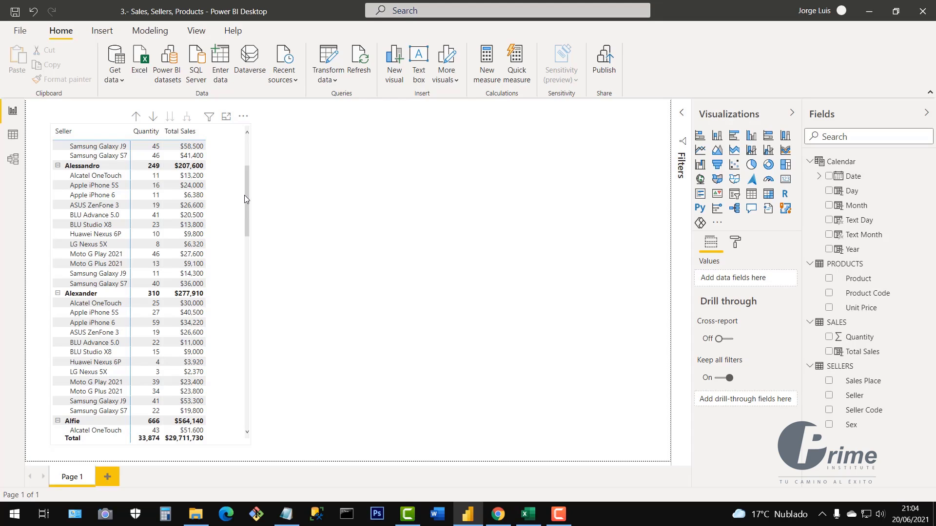
# - Try the None and Minimal formatting styles on the matrix
pyautogui.moveTo(247, 203); pyautogui.dragTo(247, 175)
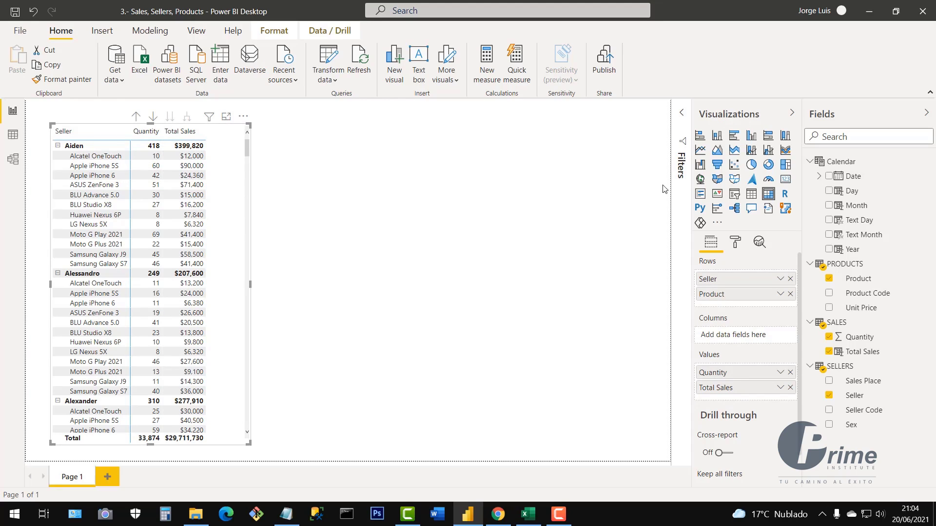
pyautogui.click(736, 244)
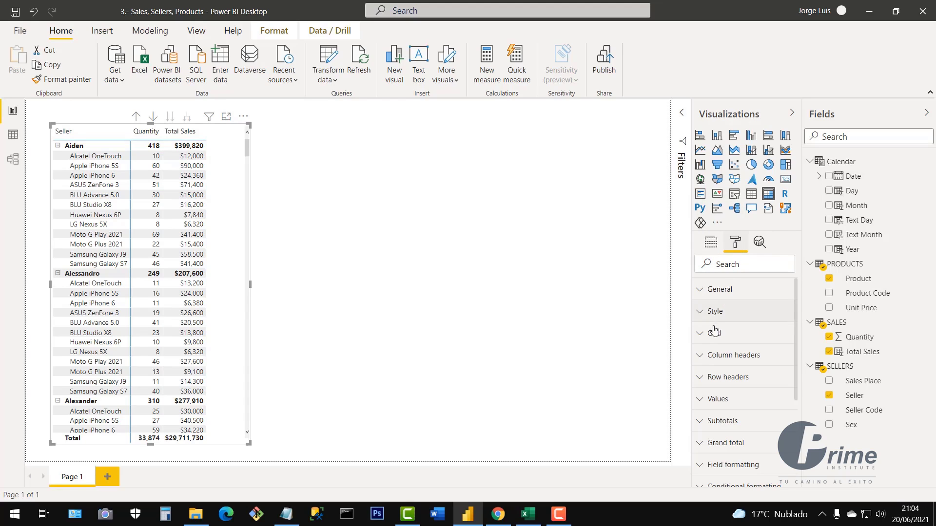
pyautogui.click(699, 318)
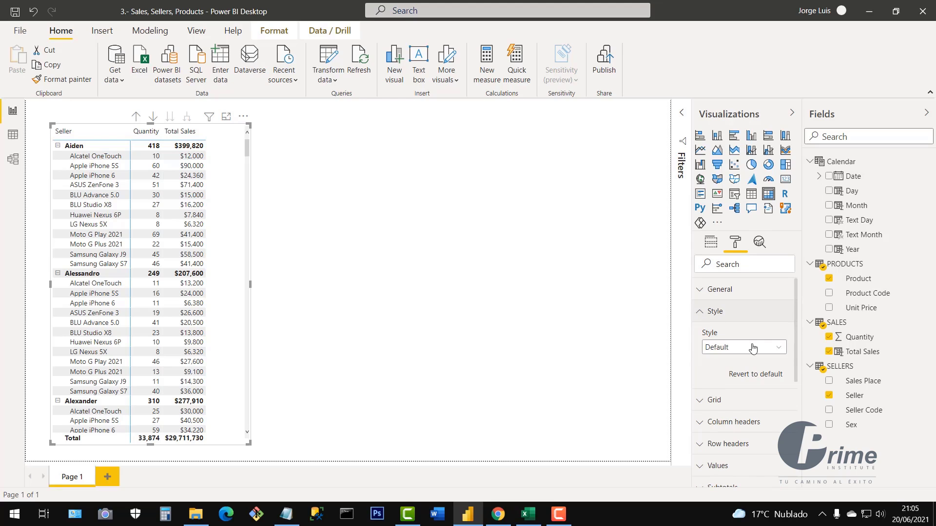
pyautogui.click(779, 351)
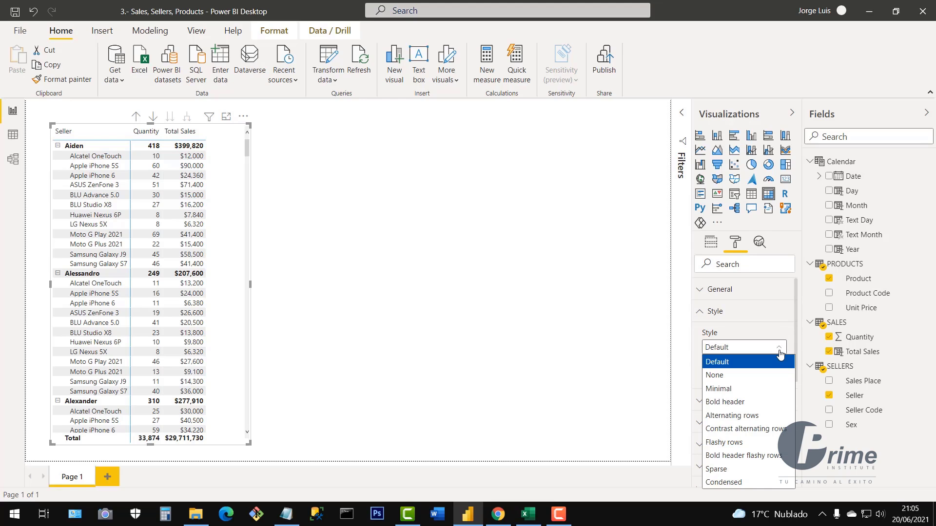
pyautogui.click(749, 377)
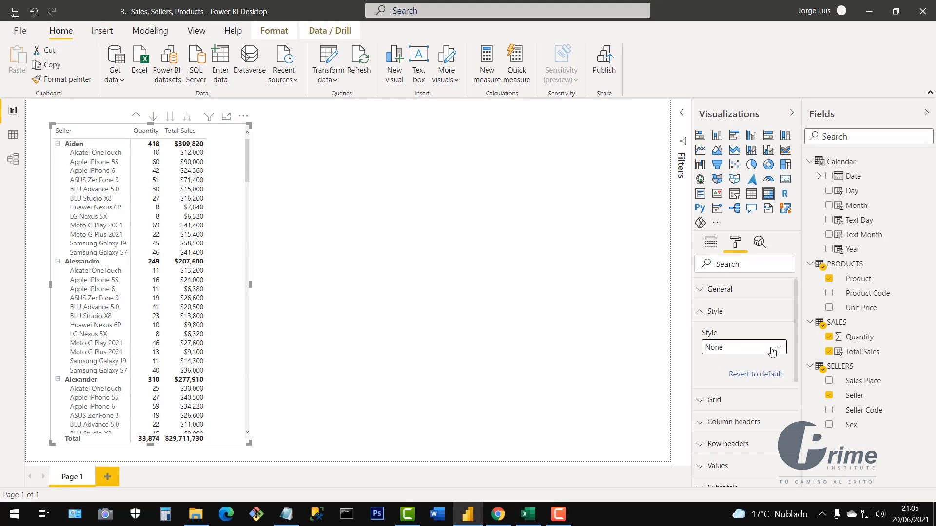
pyautogui.click(774, 351)
pyautogui.click(756, 389)
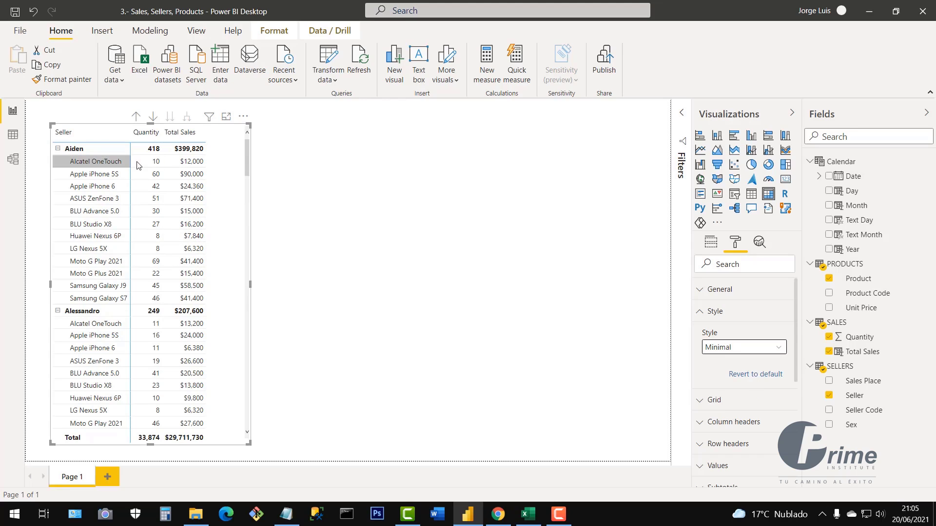
# - Try the Bold header style on the matrix, and replace it with Alternating rows
pyautogui.click(761, 350)
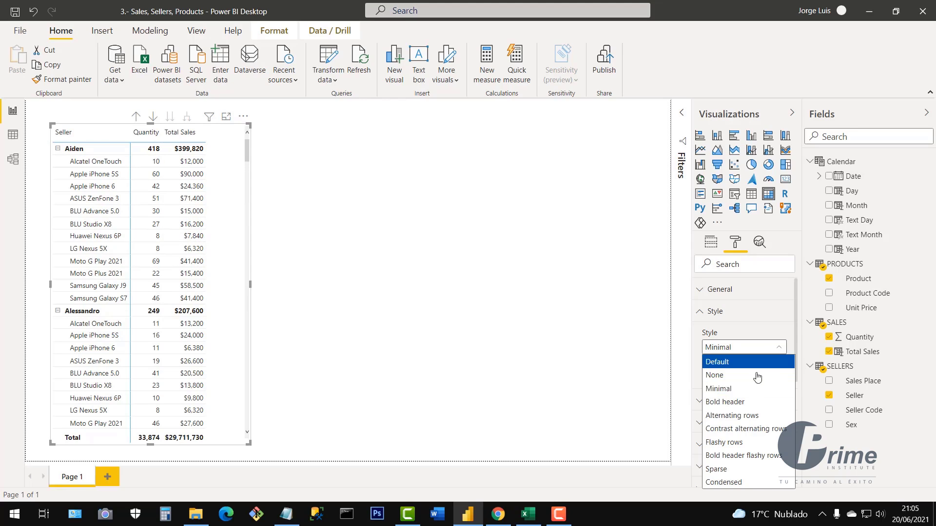
pyautogui.click(749, 401)
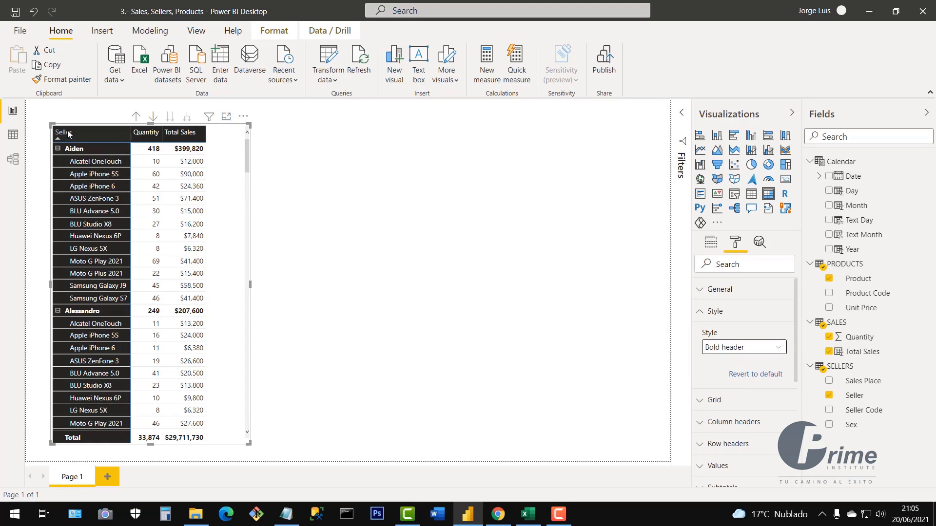
pyautogui.click(749, 349)
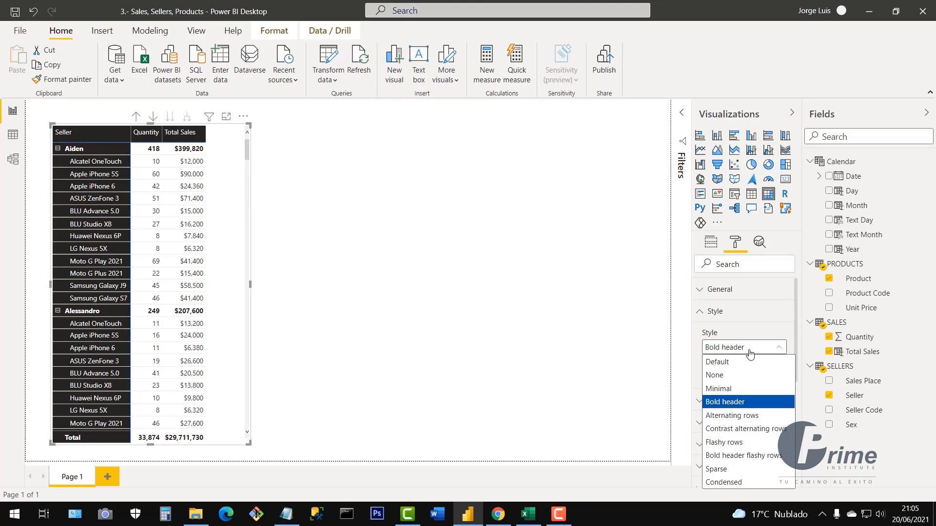
pyautogui.click(758, 422)
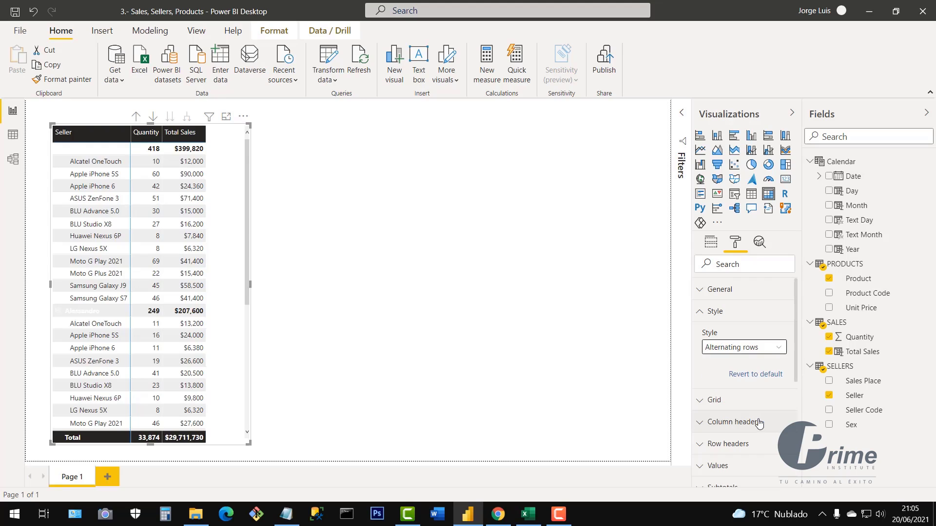
# - Try the Contrast alternating rows, Flashy rows and Bold header flashy rows styles on the matrix
pyautogui.click(754, 350)
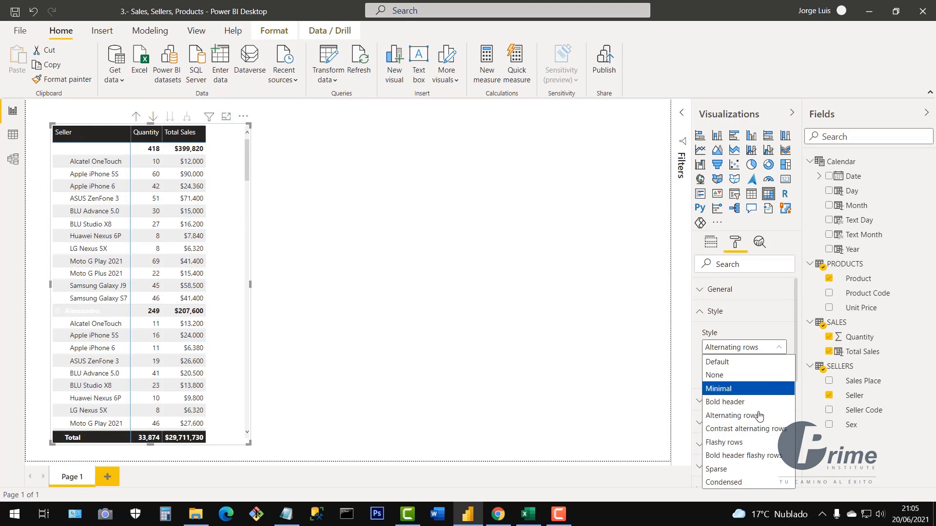
pyautogui.click(757, 429)
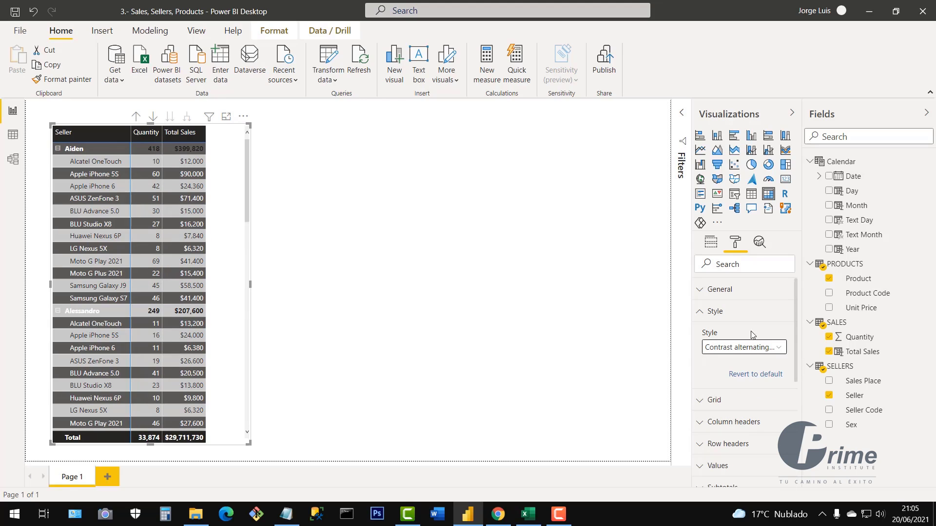
pyautogui.click(749, 347)
pyautogui.click(751, 443)
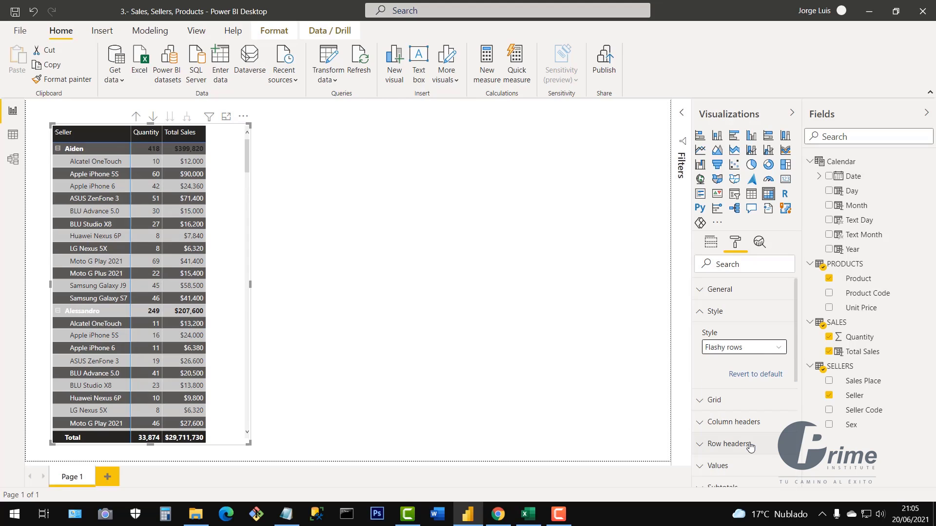
pyautogui.click(745, 349)
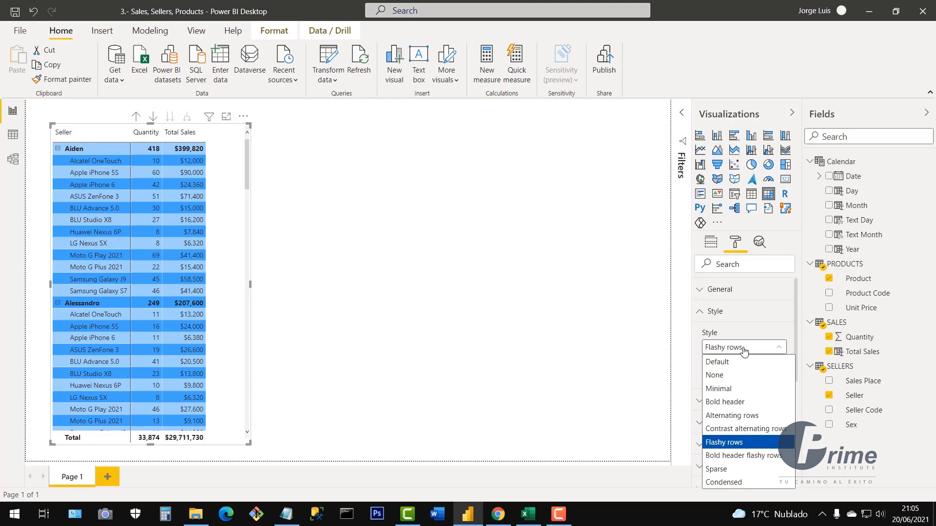
pyautogui.click(749, 457)
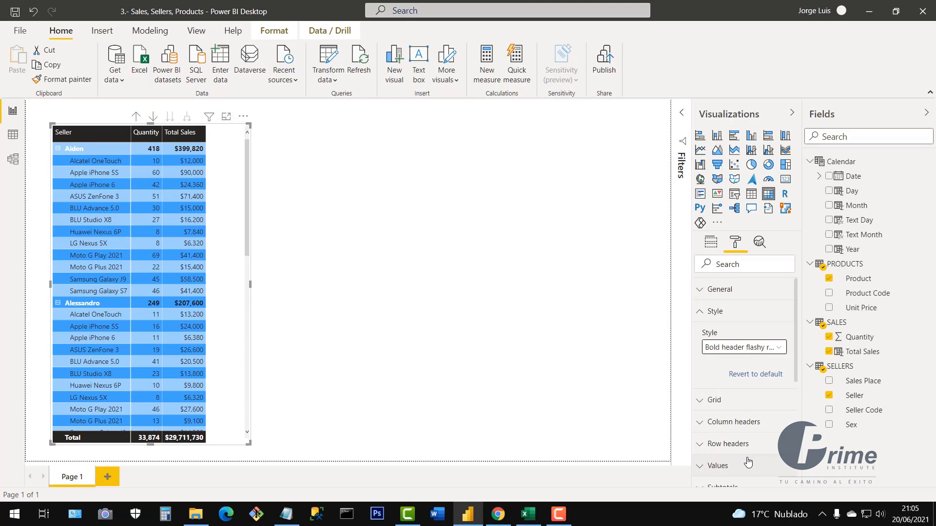
# - Try the Sparse, Condensed and Minimal styles on the matrix
pyautogui.click(752, 351)
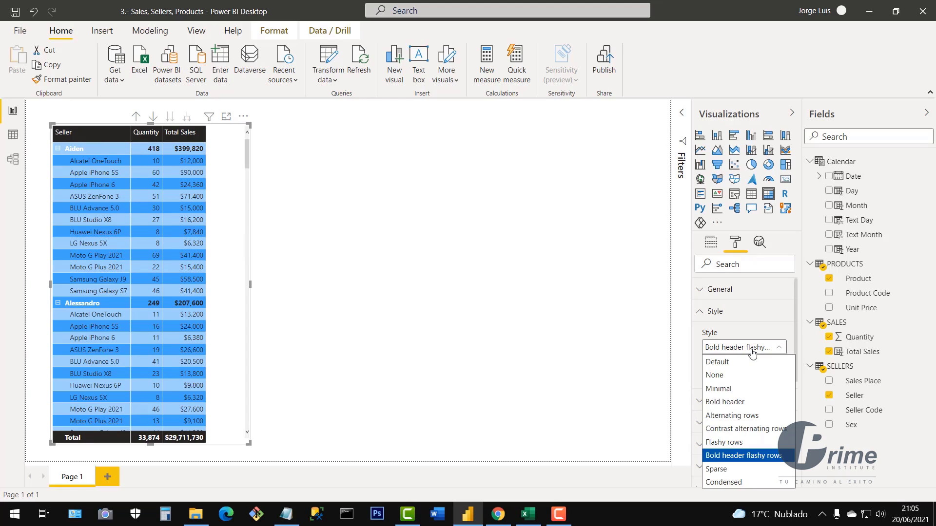
pyautogui.click(731, 471)
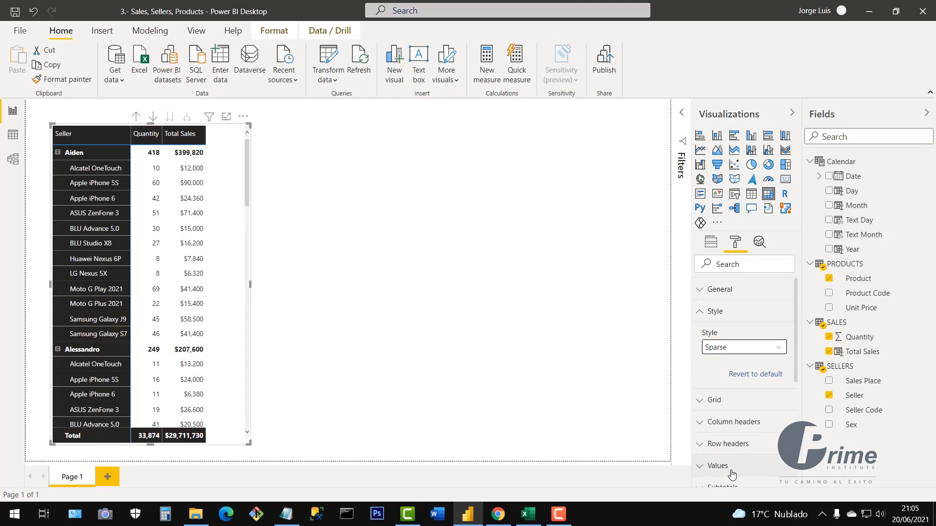
pyautogui.click(734, 350)
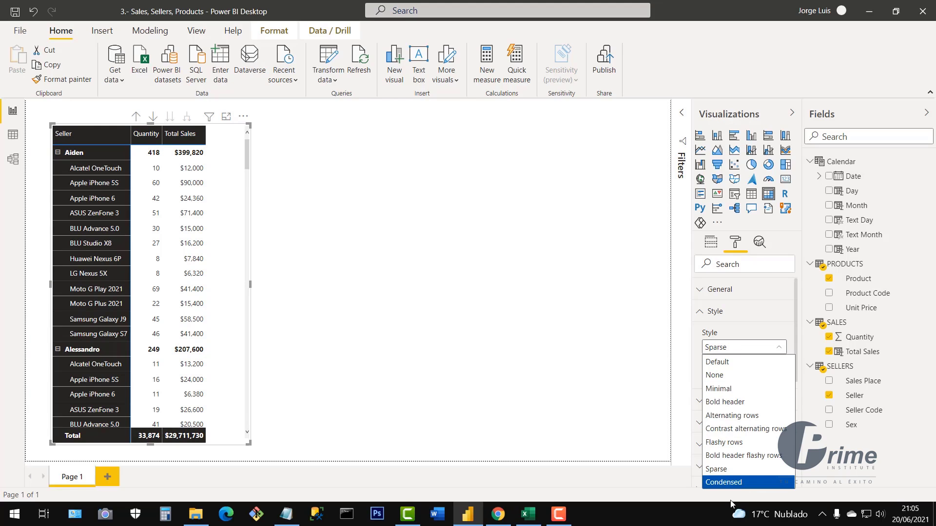
pyautogui.click(725, 482)
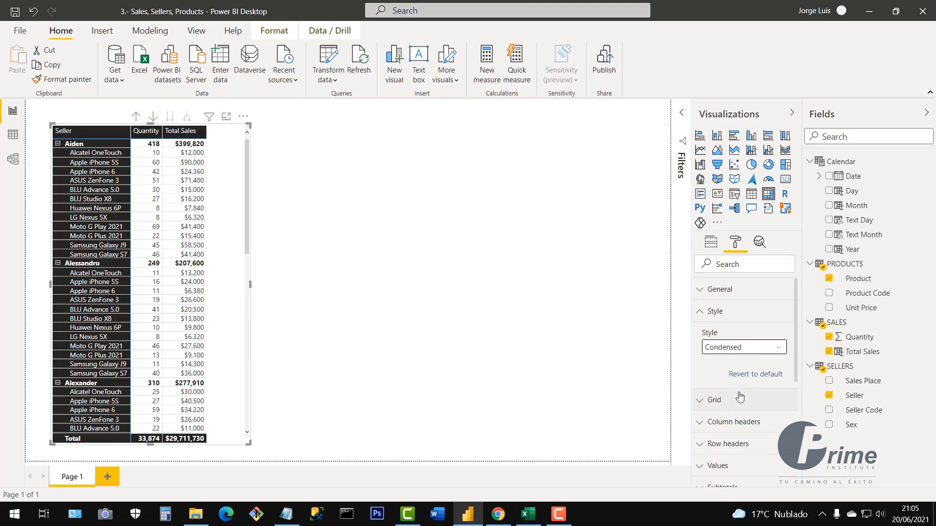
pyautogui.click(739, 356)
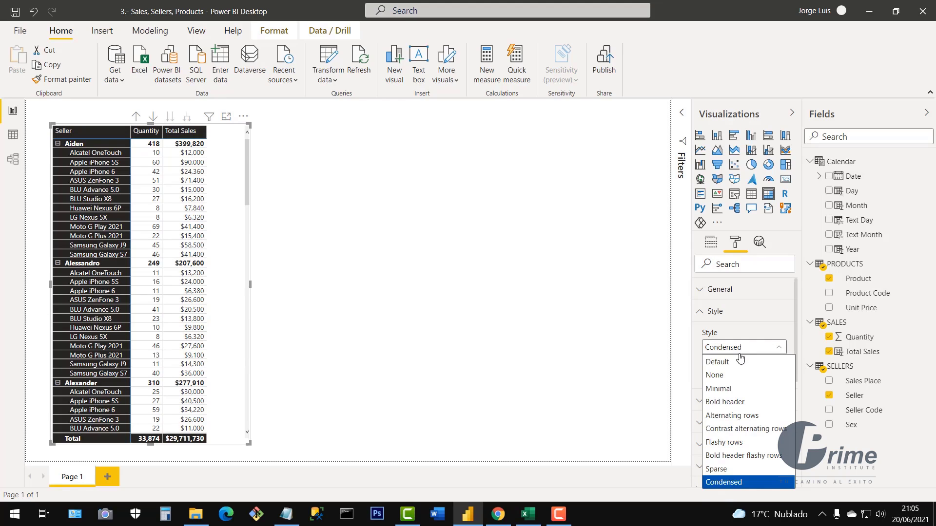
pyautogui.click(740, 393)
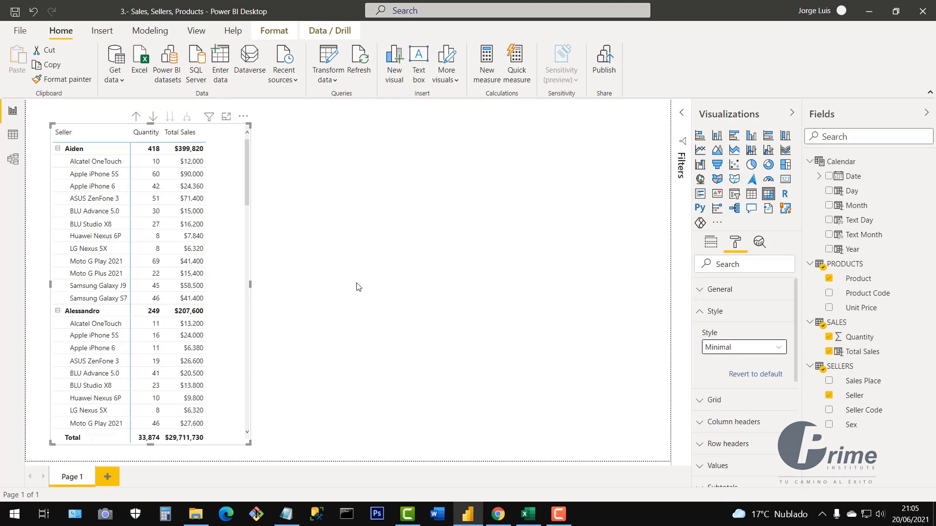
# - Try the Bold header, None and Alternating rows styles on the matrix
pyautogui.click(749, 354)
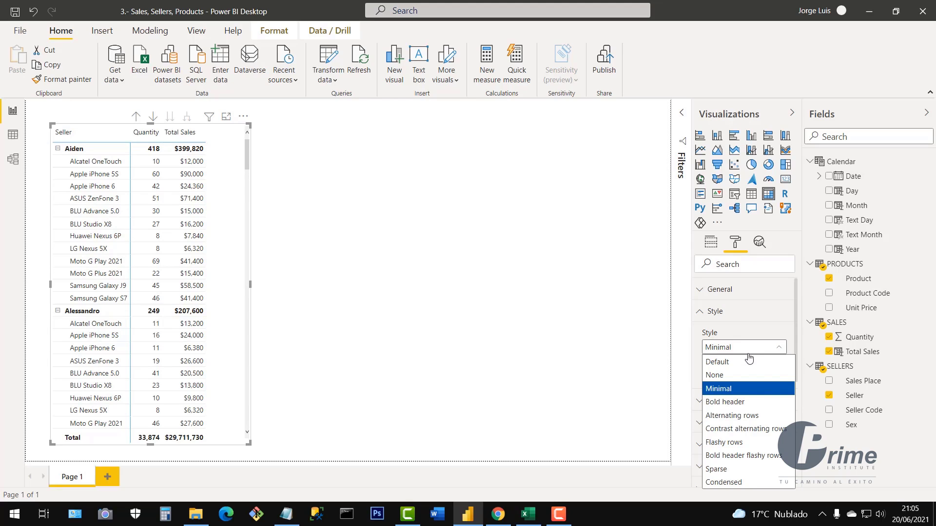
pyautogui.click(742, 403)
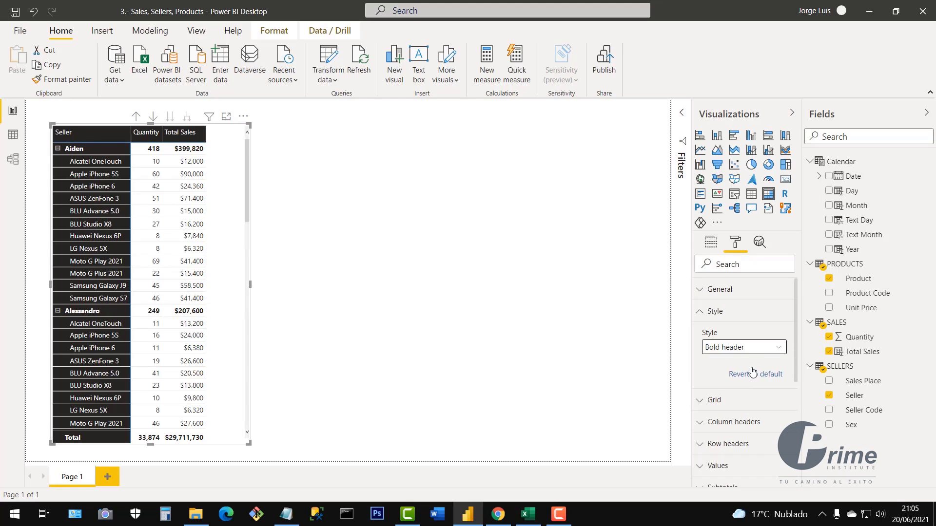
pyautogui.click(746, 355)
pyautogui.click(737, 378)
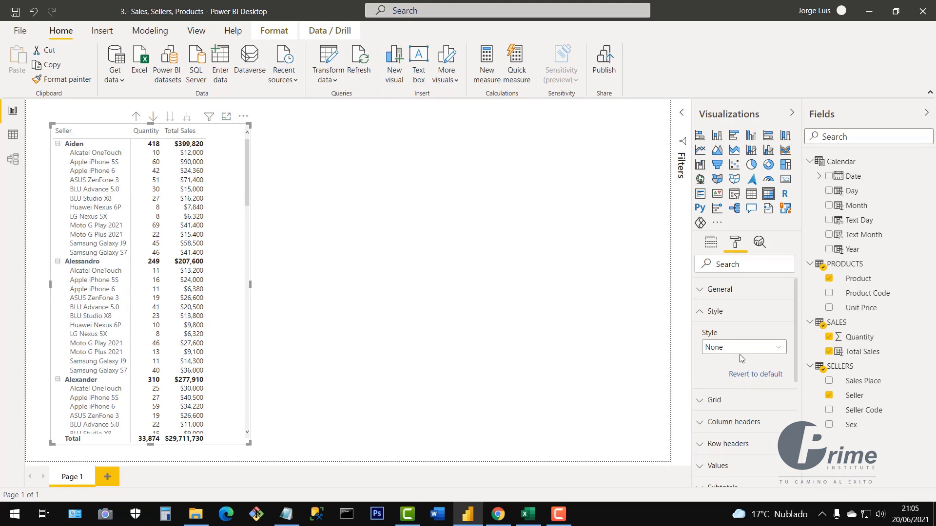
pyautogui.click(741, 353)
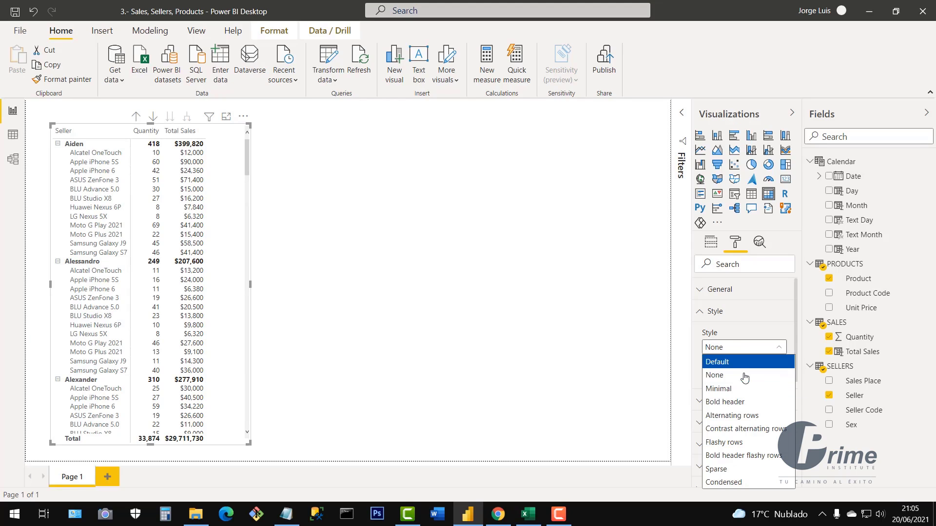
pyautogui.click(746, 416)
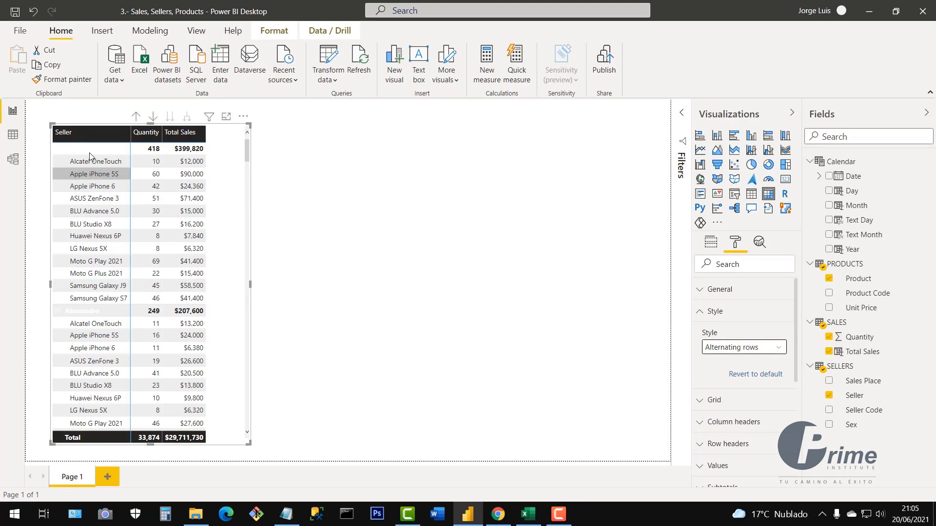
# - Try the Contrast alternating rows style on the matrix, and replace it with Flashy rows
pyautogui.click(750, 348)
pyautogui.click(738, 429)
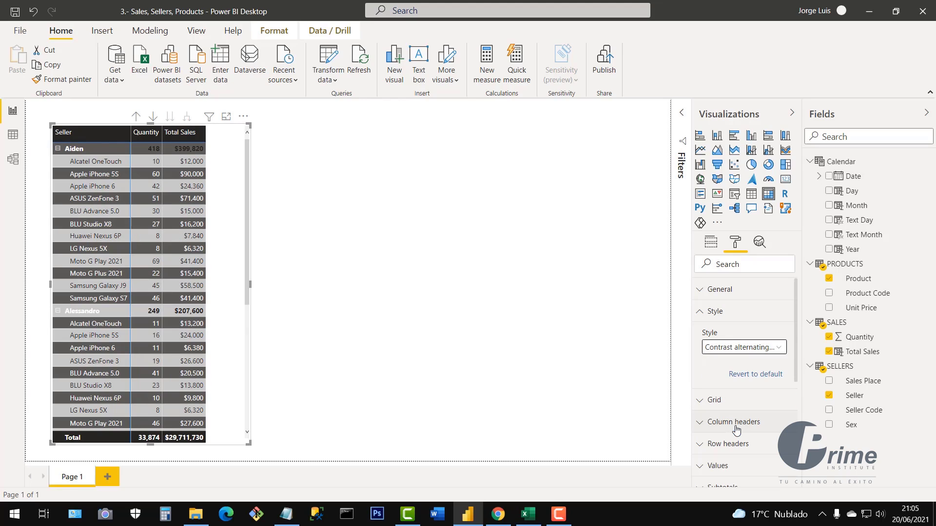
pyautogui.click(739, 347)
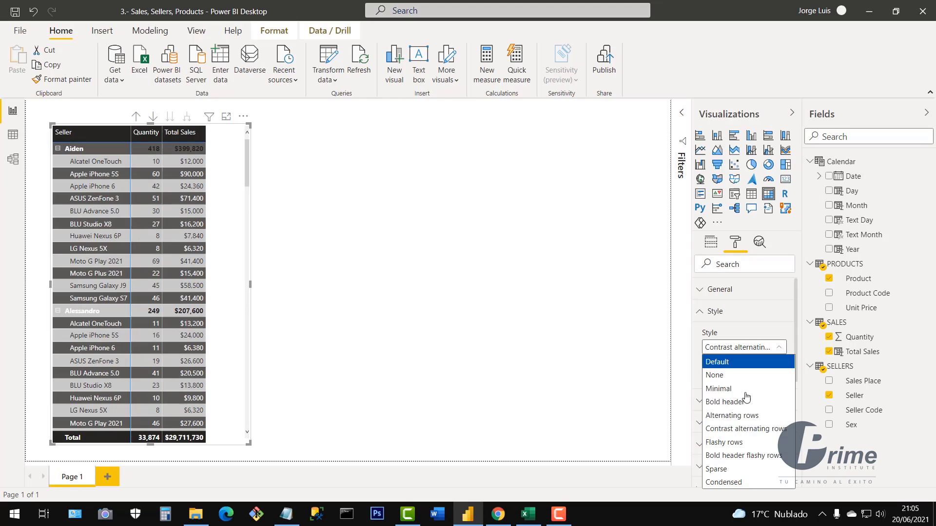
pyautogui.click(745, 438)
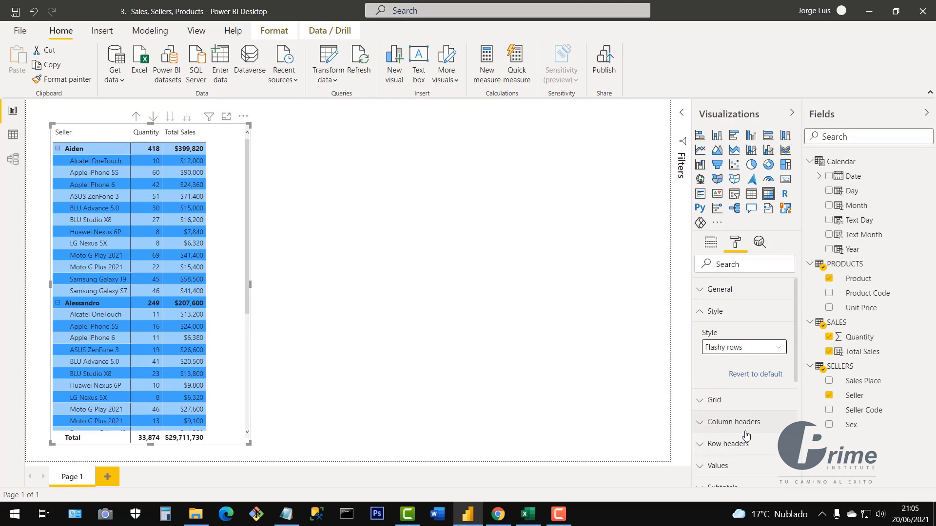
# - Apply the Sparse style to the matrix and widen the visual slightly
pyautogui.click(744, 348)
pyautogui.click(747, 473)
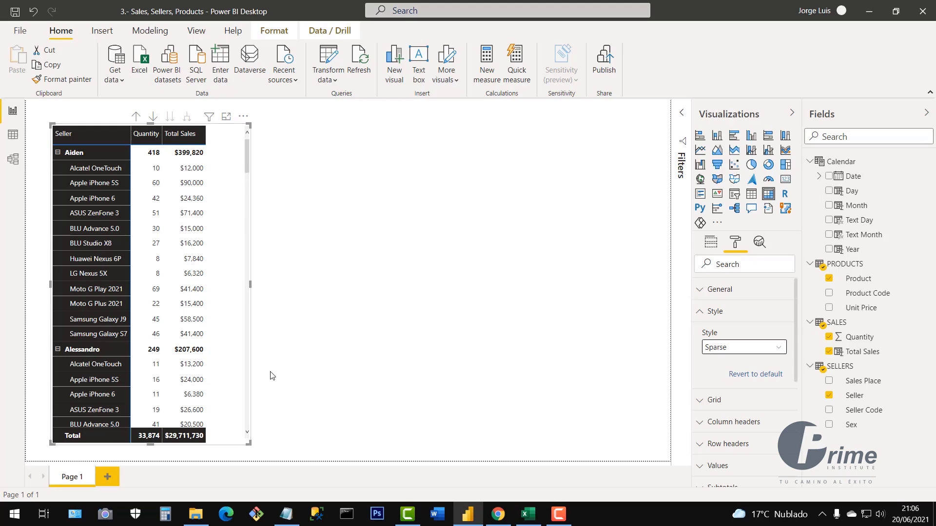
pyautogui.moveTo(249, 442); pyautogui.dragTo(266, 443)
pyautogui.moveTo(262, 145)
pyautogui.mouseDown()
pyautogui.moveTo(251, 440)
pyautogui.moveTo(260, 134)
pyautogui.mouseUp()
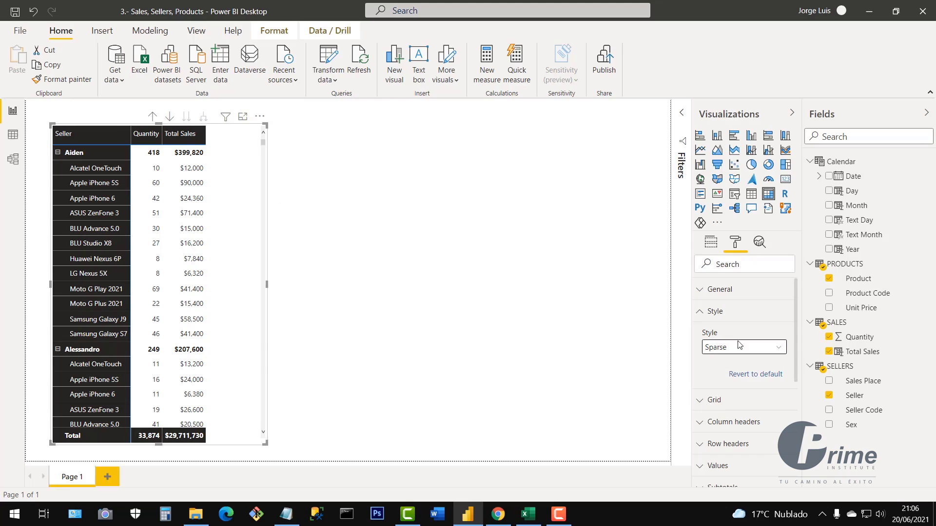
# - Examine the matrix's column header and subtotal formatting options and the remaining formatting categories
pyautogui.click(698, 315)
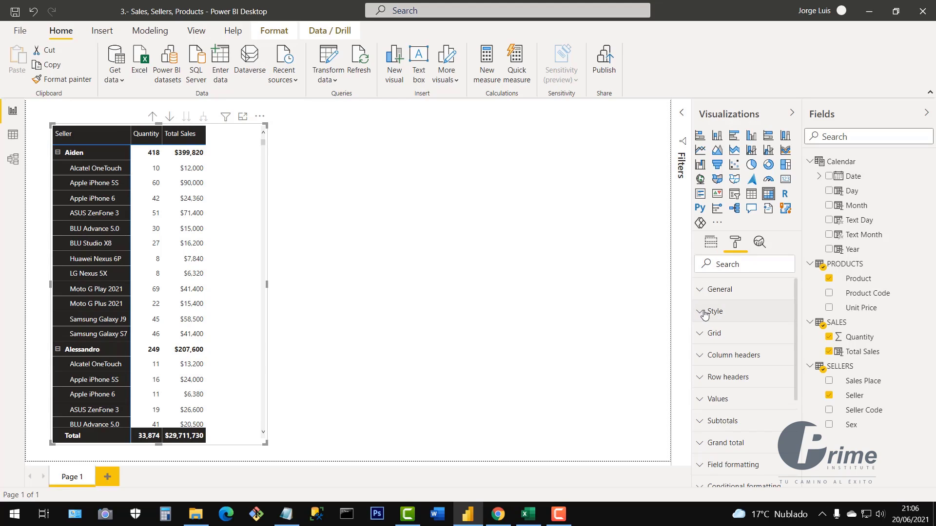
pyautogui.click(700, 360)
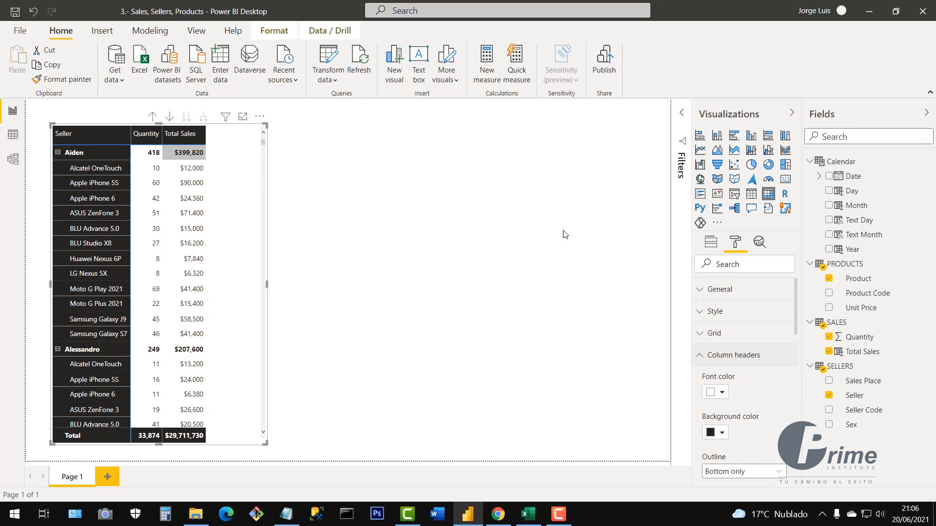
pyautogui.click(701, 359)
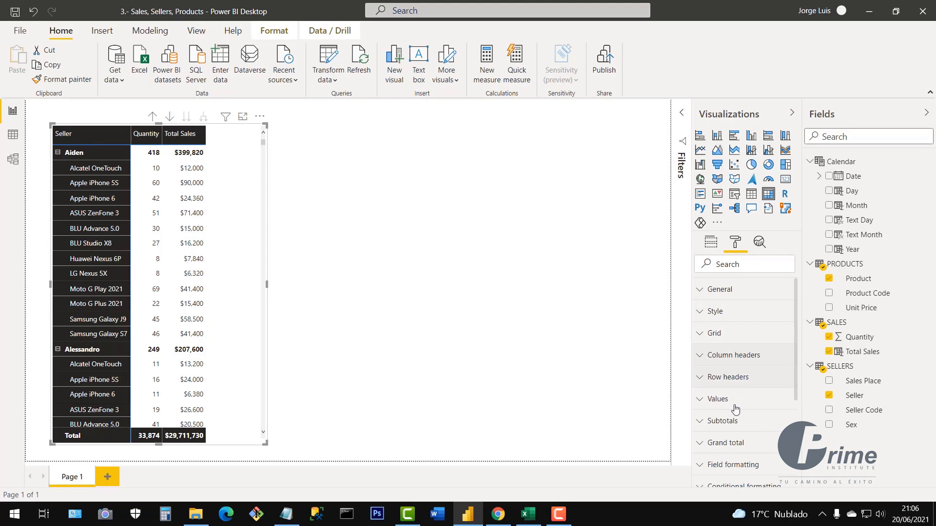
pyautogui.click(702, 426)
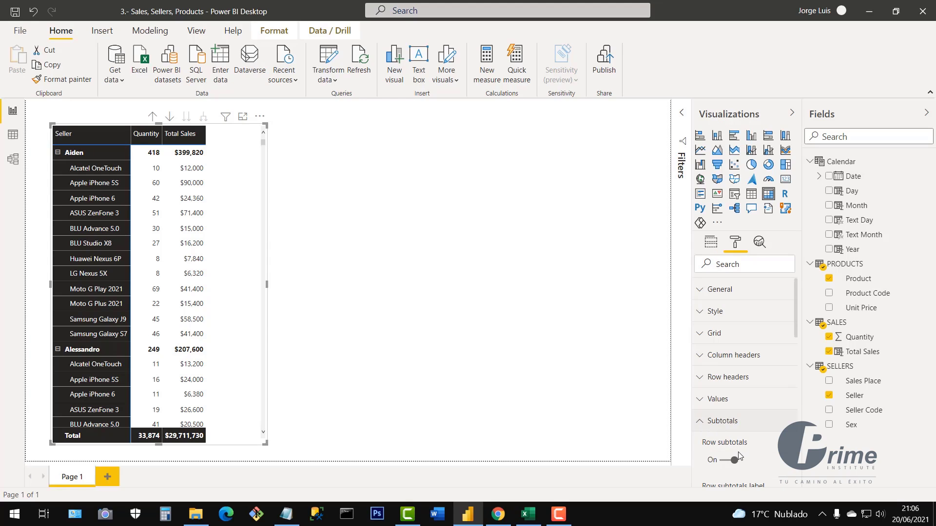
pyautogui.scroll(-3, 724, 439)
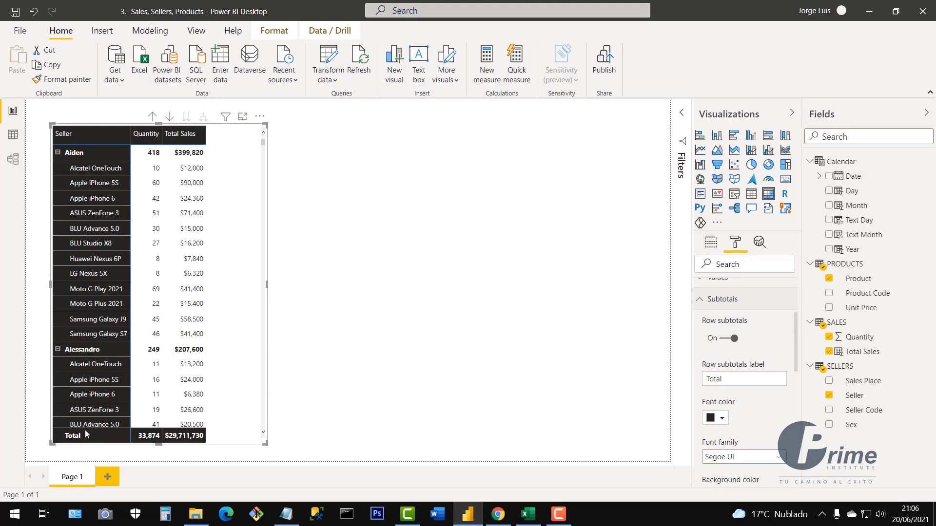
pyautogui.scroll(3, 725, 386)
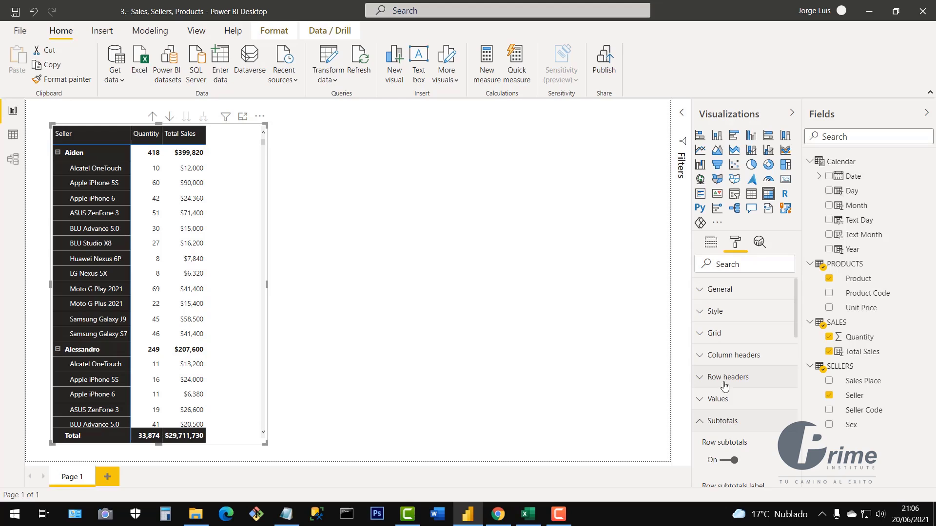
pyautogui.click(700, 421)
pyautogui.scroll(-2, 759, 415)
pyautogui.scroll(-2, 756, 413)
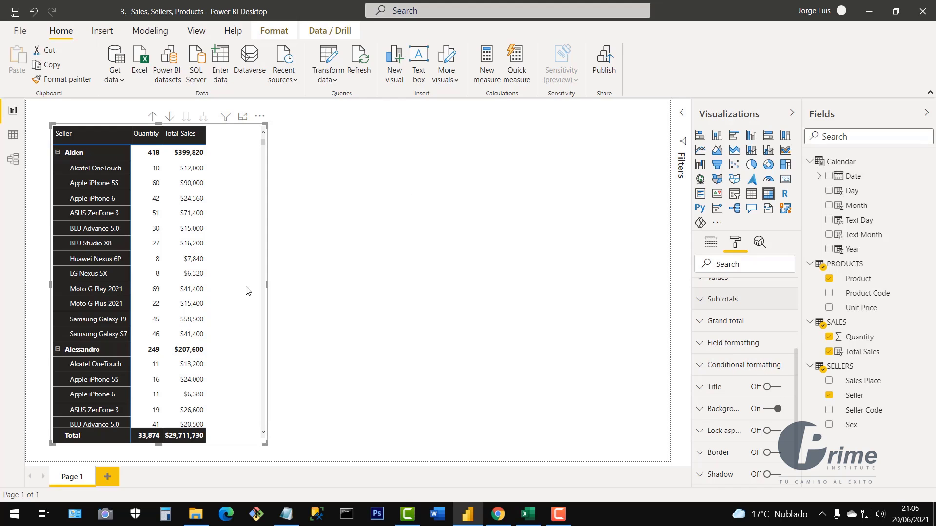
# - Shift the matrix slightly toward the page's left edge and make it narrower and a little taller
pyautogui.moveTo(242, 271)
pyautogui.mouseDown()
pyautogui.moveTo(233, 262)
pyautogui.moveTo(236, 270)
pyautogui.mouseUp()
pyautogui.scroll(3, 716, 341)
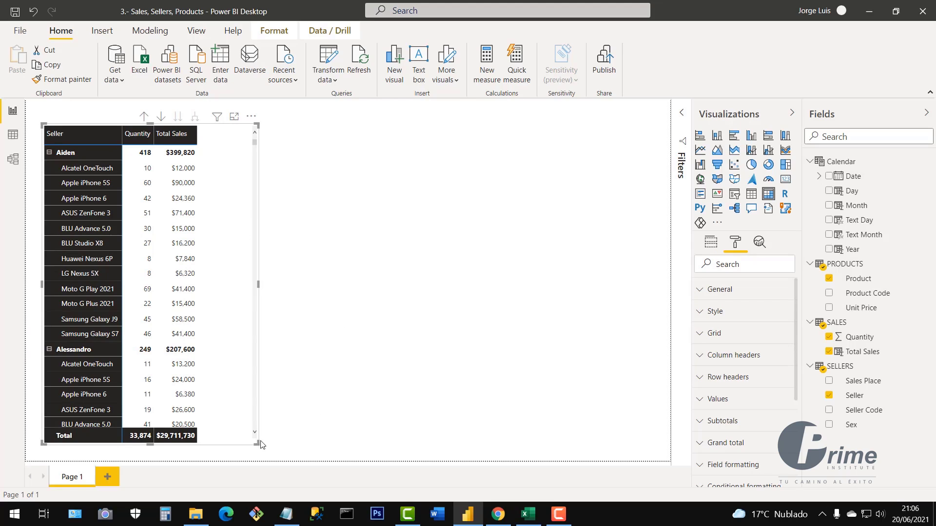
pyautogui.moveTo(257, 443); pyautogui.dragTo(236, 451)
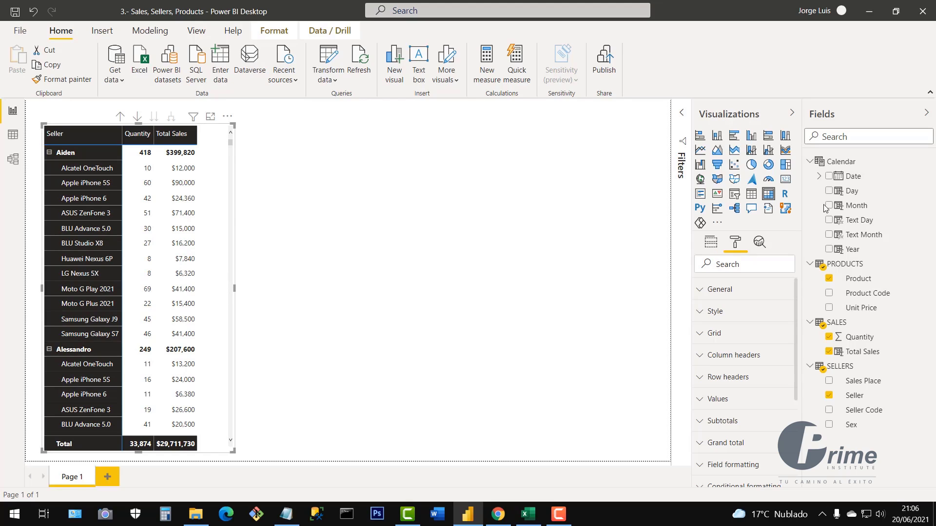
# - Add a card showing Quantity beside the matrix and shrink it to a small box level with the matrix header
pyautogui.click(784, 181)
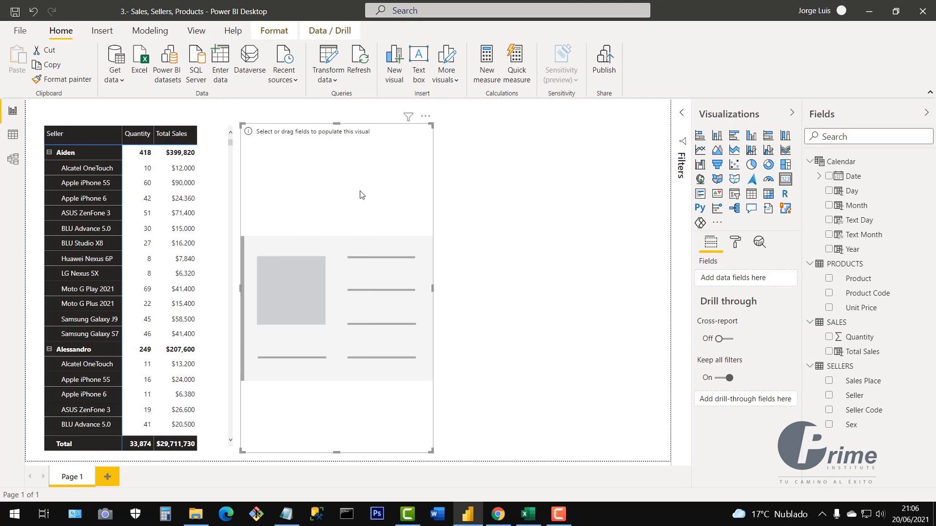
pyautogui.click(829, 338)
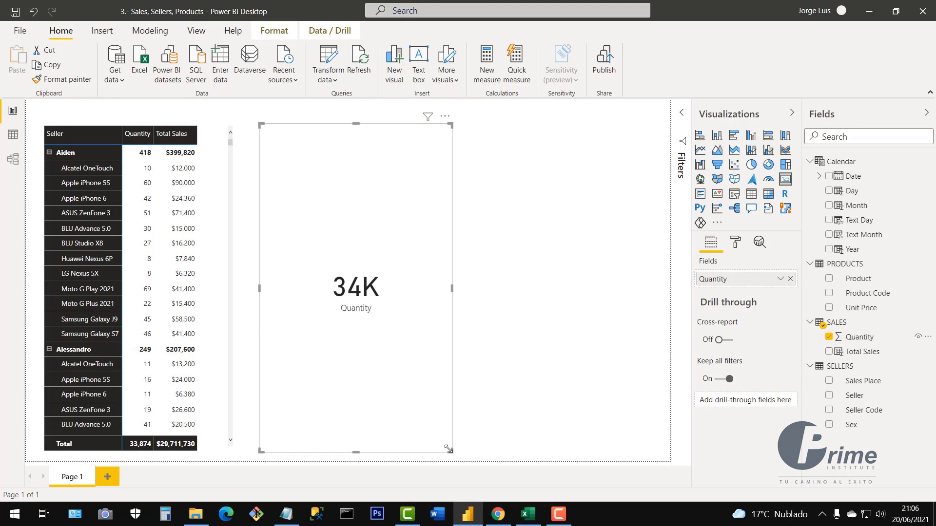
pyautogui.moveTo(448, 449); pyautogui.dragTo(367, 185)
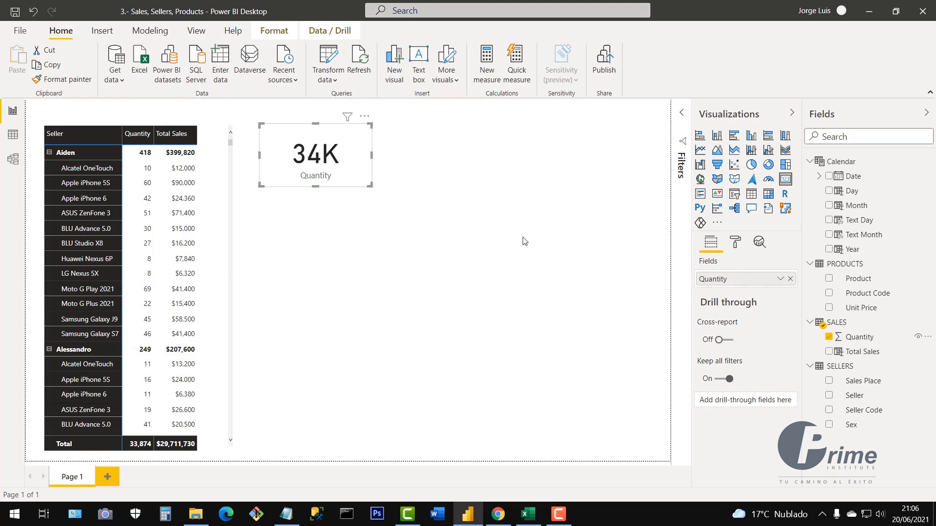
# - Set the Quantity card's data label text size to 30 pt and its display units to None
pyautogui.click(736, 244)
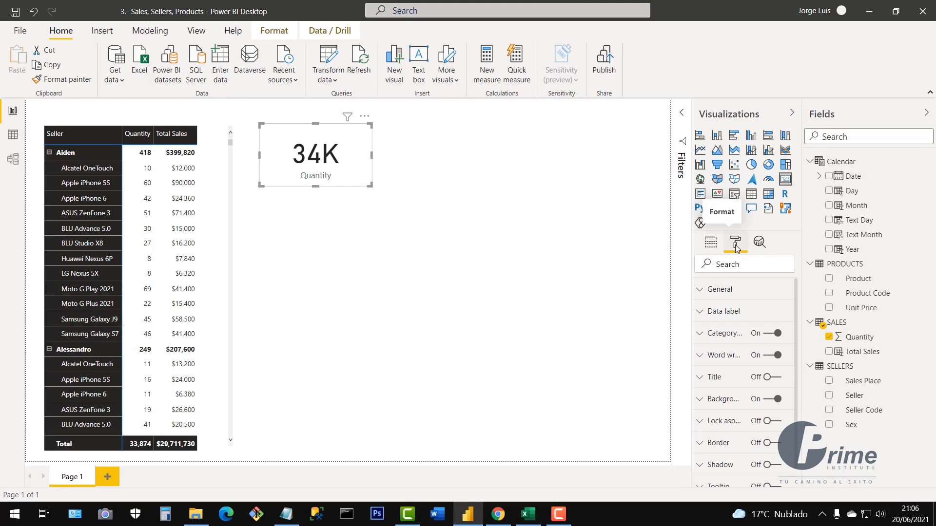
pyautogui.click(700, 312)
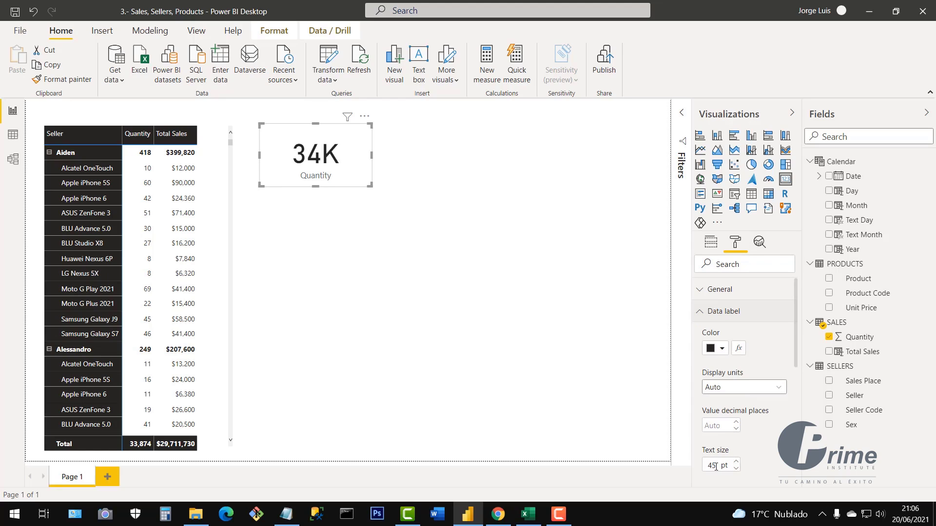
pyautogui.moveTo(715, 467); pyautogui.dragTo(701, 467)
pyautogui.write('30')
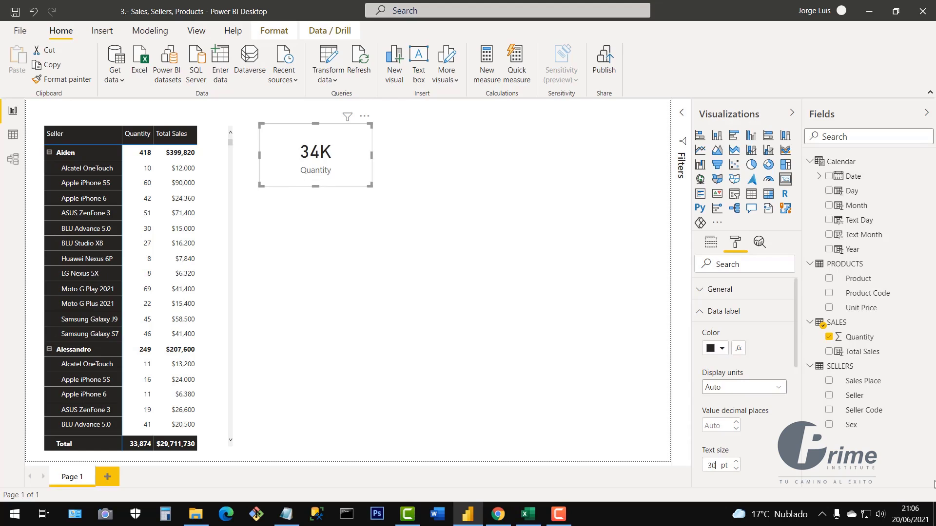
pyautogui.click(721, 386)
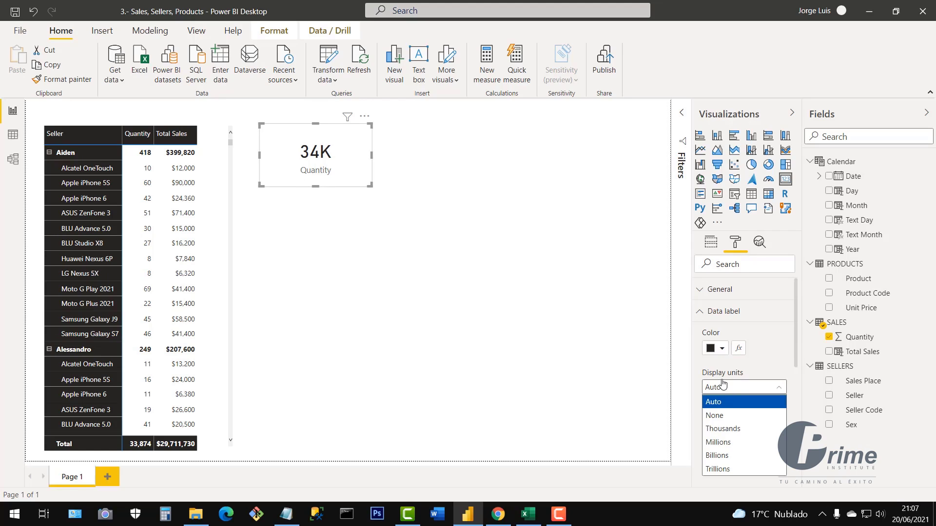
pyautogui.click(718, 415)
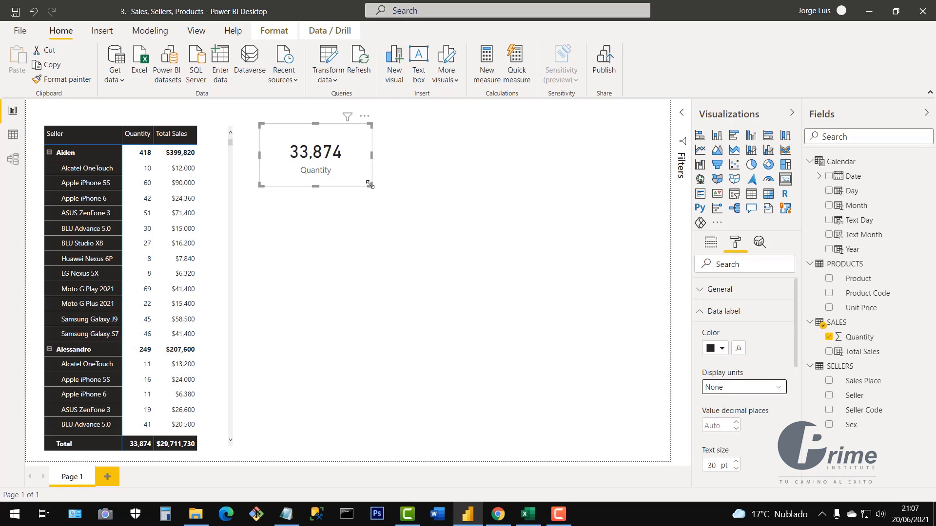
# - Shrink the Quantity card, move it near the page's upper right corner, and place a copy immediately to its left
pyautogui.moveTo(369, 184); pyautogui.dragTo(653, 148)
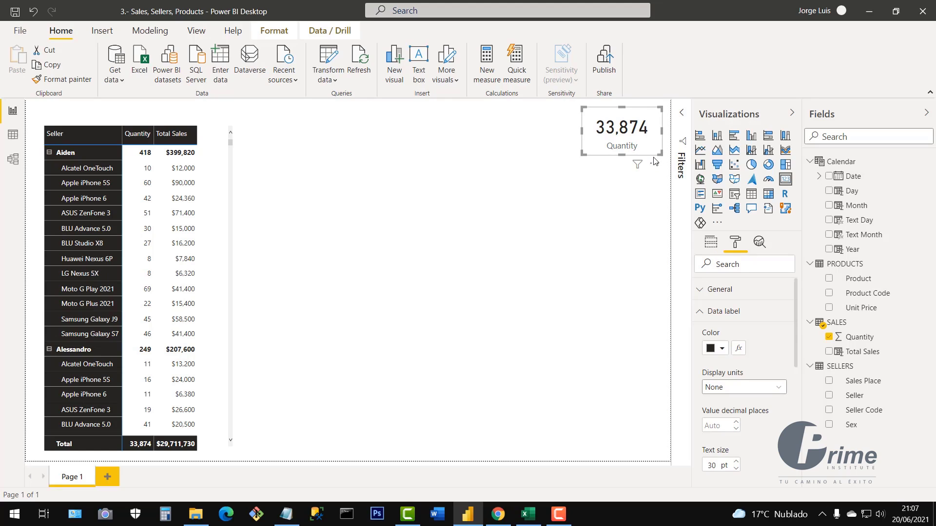
pyautogui.moveTo(628, 157); pyautogui.dragTo(581, 175)
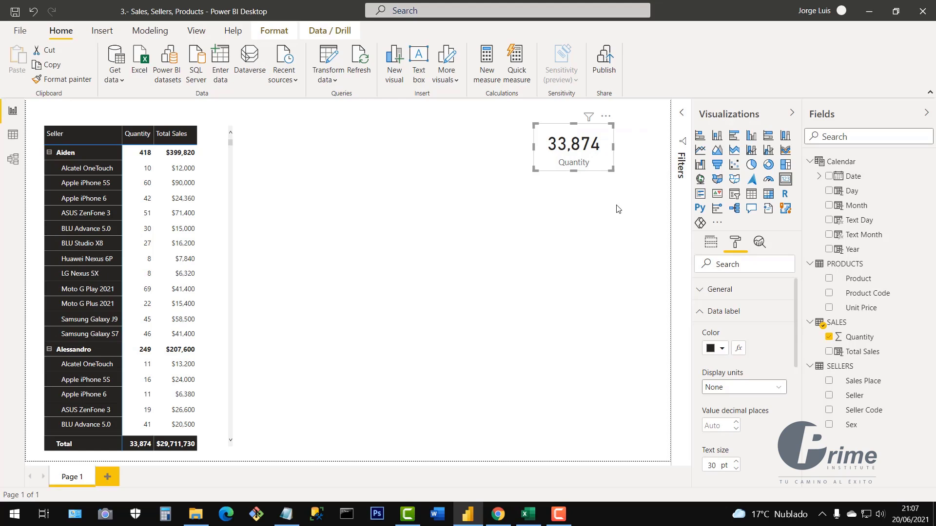
pyautogui.hotkey('ctrl', 'c')
pyautogui.hotkey('ctrl', 'v')
pyautogui.moveTo(593, 159); pyautogui.dragTo(489, 158)
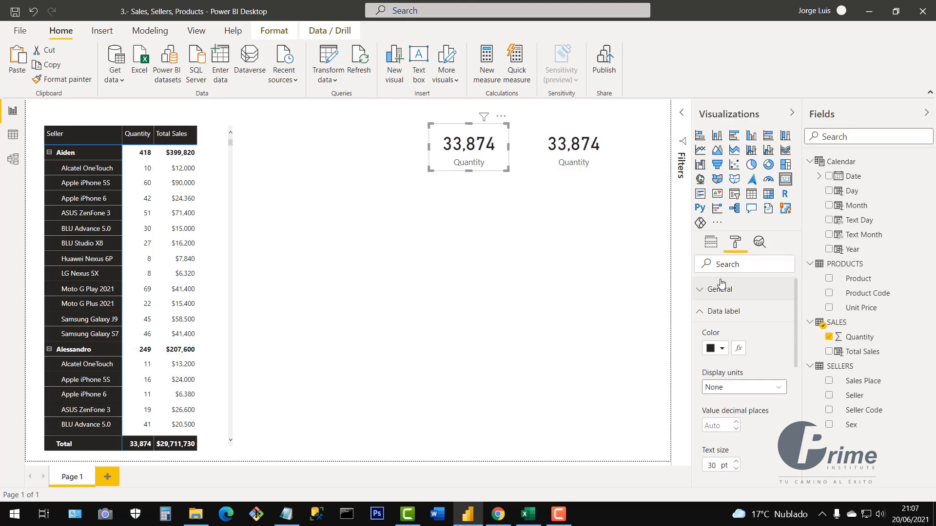
# - Replace Quantity with Total Sales in the copied card and widen the card to fit the full amount
pyautogui.click(711, 244)
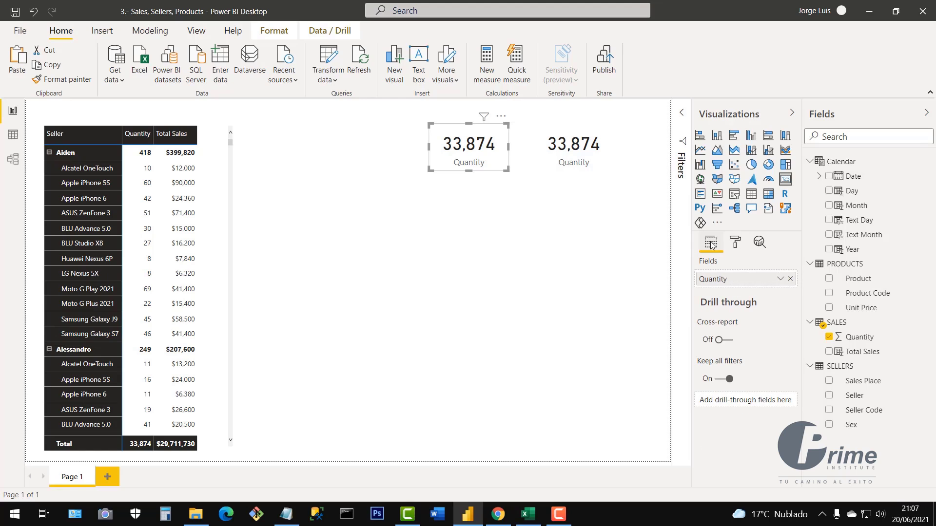
pyautogui.click(790, 279)
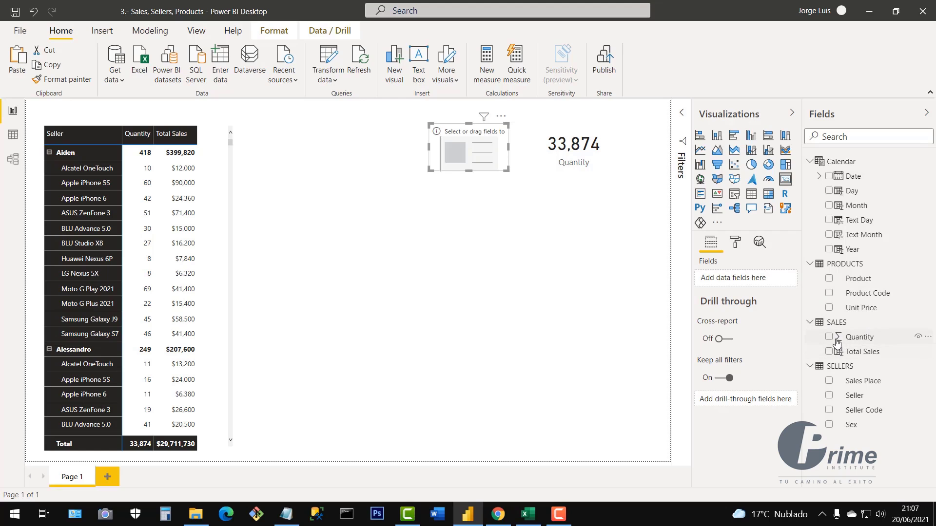
pyautogui.click(829, 352)
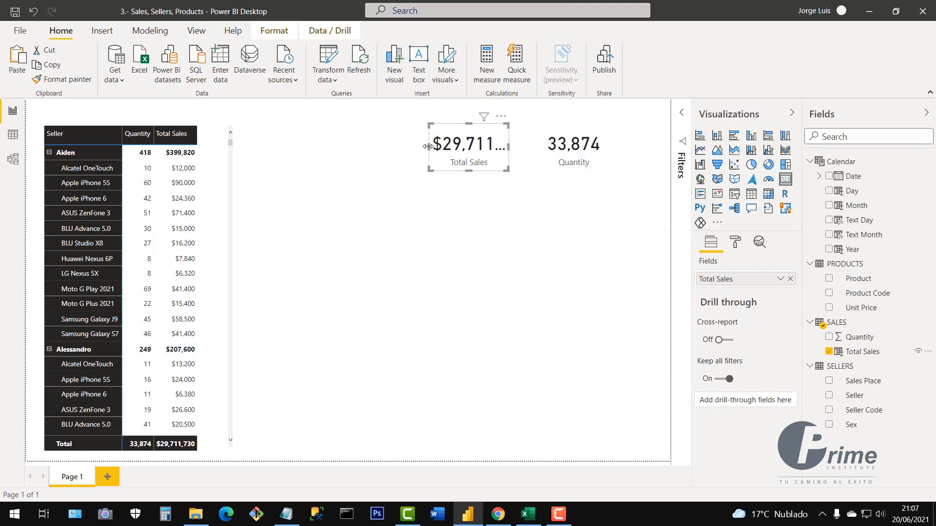
pyautogui.moveTo(428, 146); pyautogui.dragTo(380, 150)
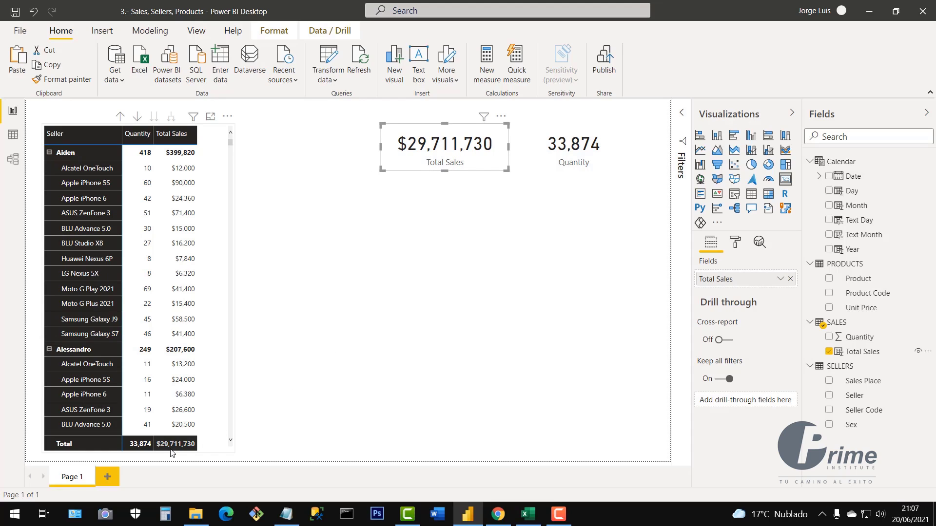
# - Shift both cards up and toward the page's right edge so they sit side by side, and narrow the Total Sales card slightly
pyautogui.moveTo(491, 165); pyautogui.dragTo(531, 165)
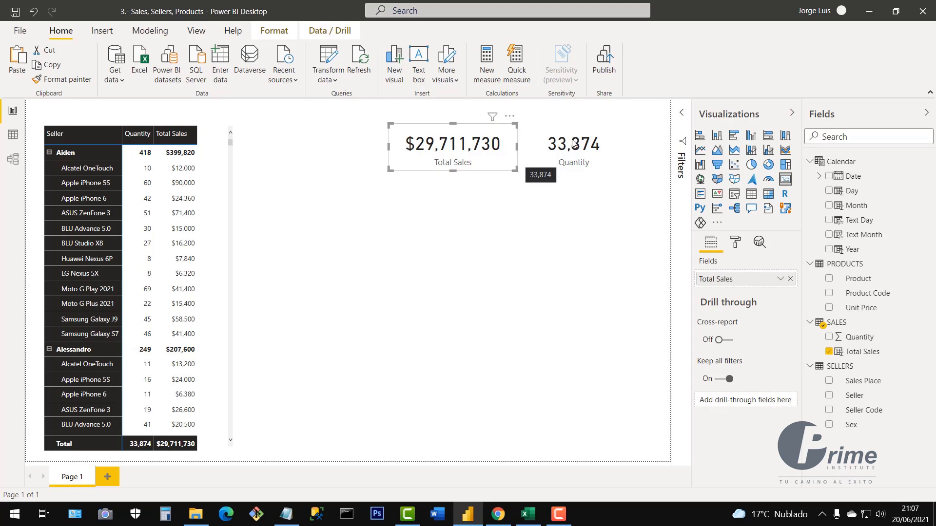
pyautogui.moveTo(550, 139); pyautogui.dragTo(591, 130)
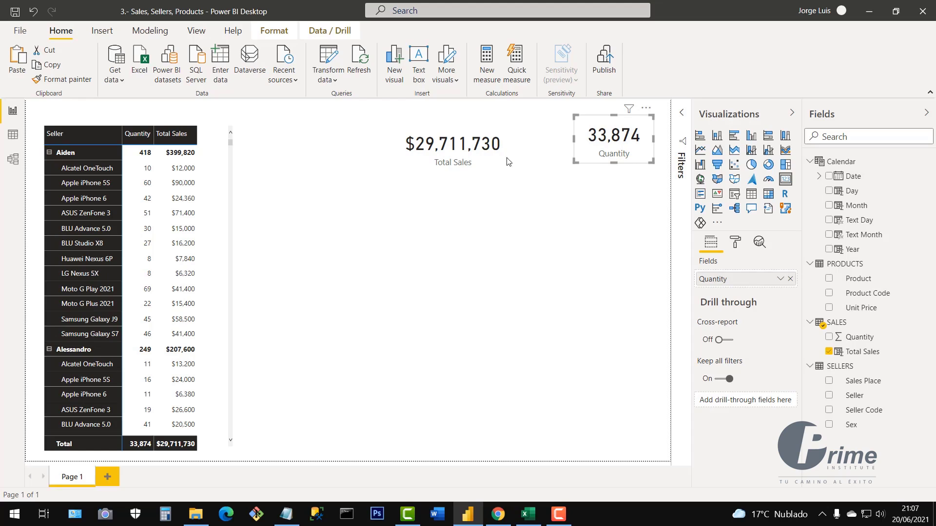
pyautogui.click(506, 175)
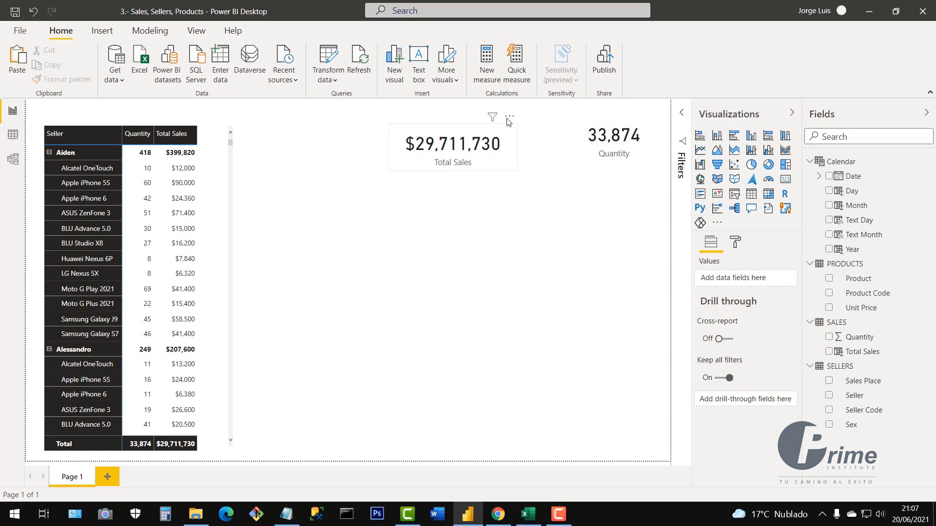
pyautogui.moveTo(460, 125); pyautogui.dragTo(518, 120)
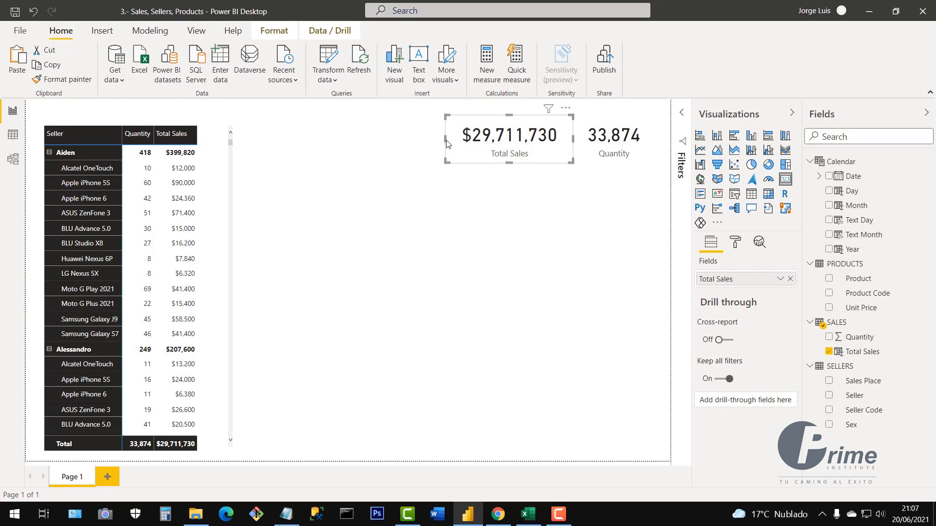
pyautogui.moveTo(445, 140); pyautogui.dragTo(461, 141)
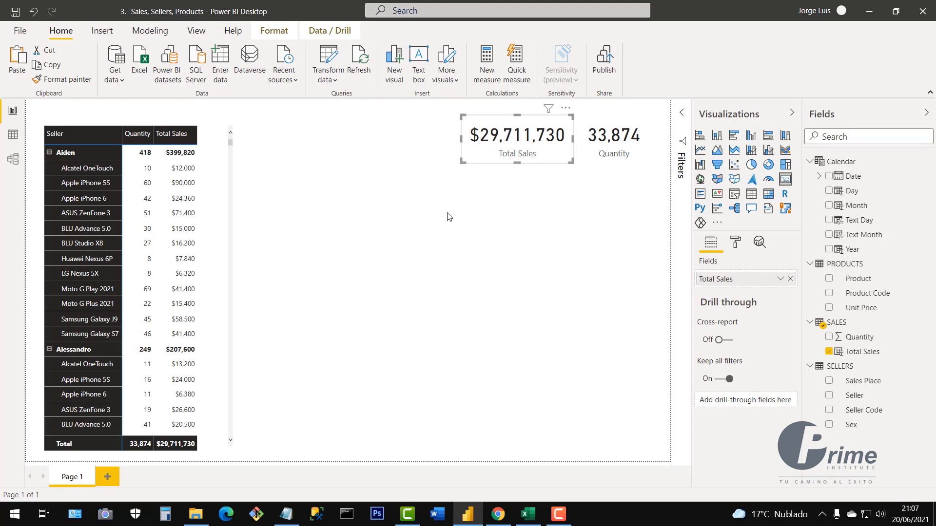
# - Add a slicer on the Calendar table's Year field beside the matrix and reduce its height
pyautogui.click(576, 231)
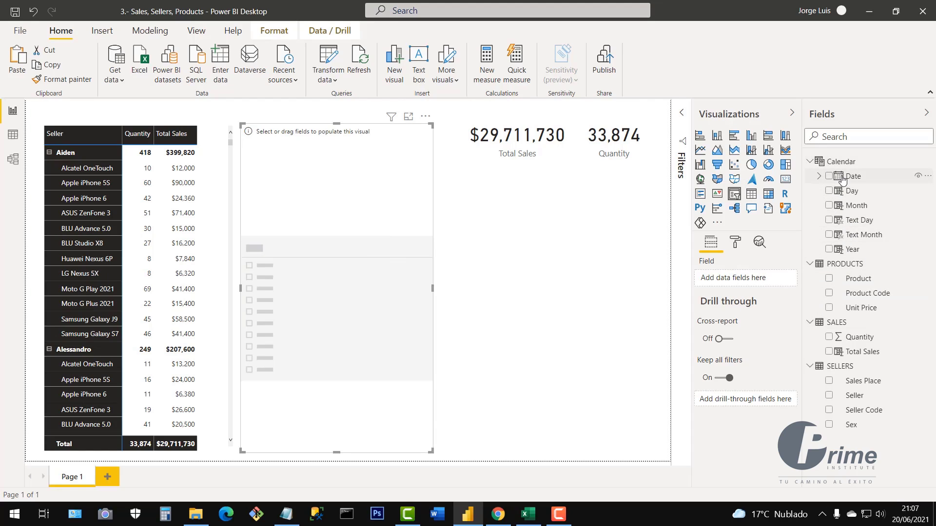
pyautogui.click(828, 249)
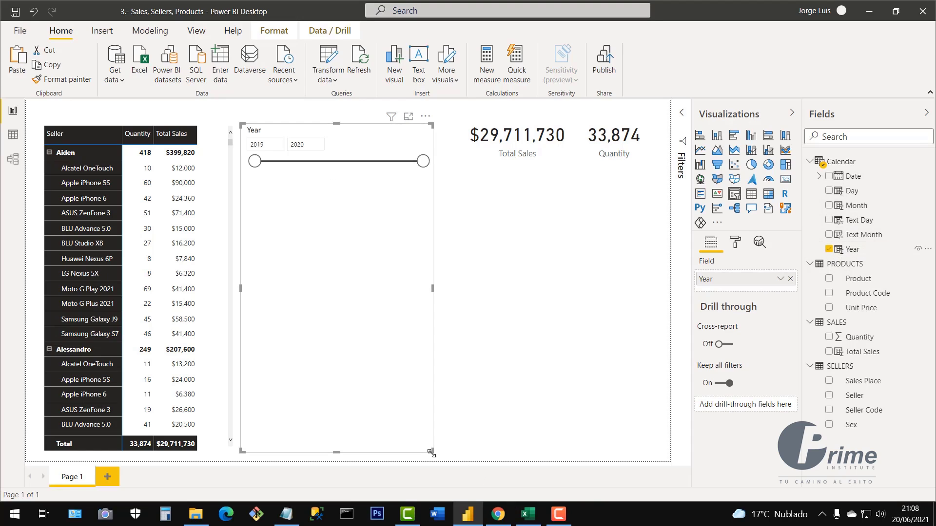
pyautogui.moveTo(432, 434); pyautogui.dragTo(429, 222)
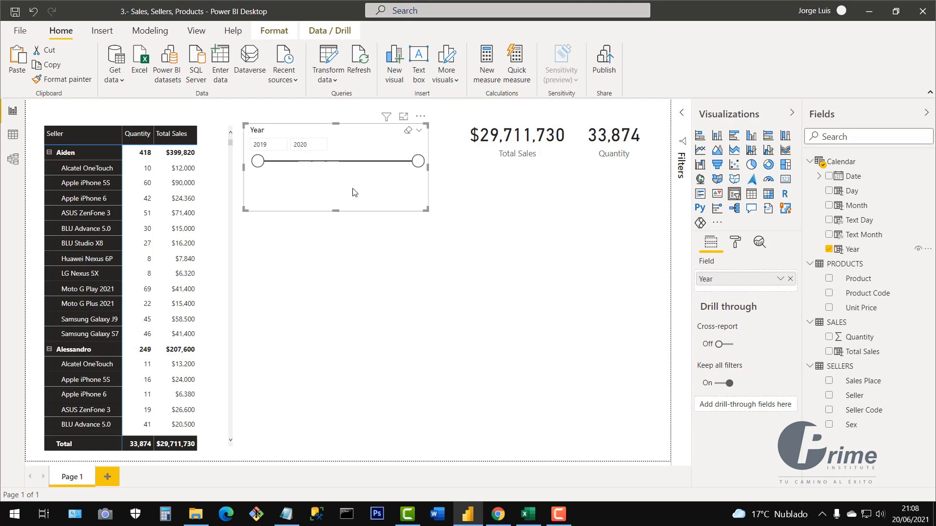
# - Change the Year slicer to a List, shrink it to a small box, and line it up with the cards
pyautogui.click(419, 136)
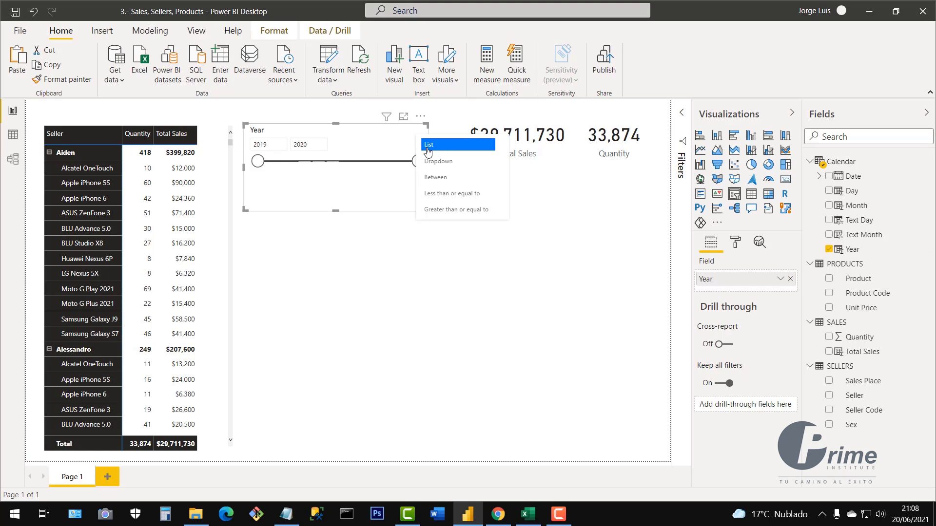
pyautogui.click(432, 146)
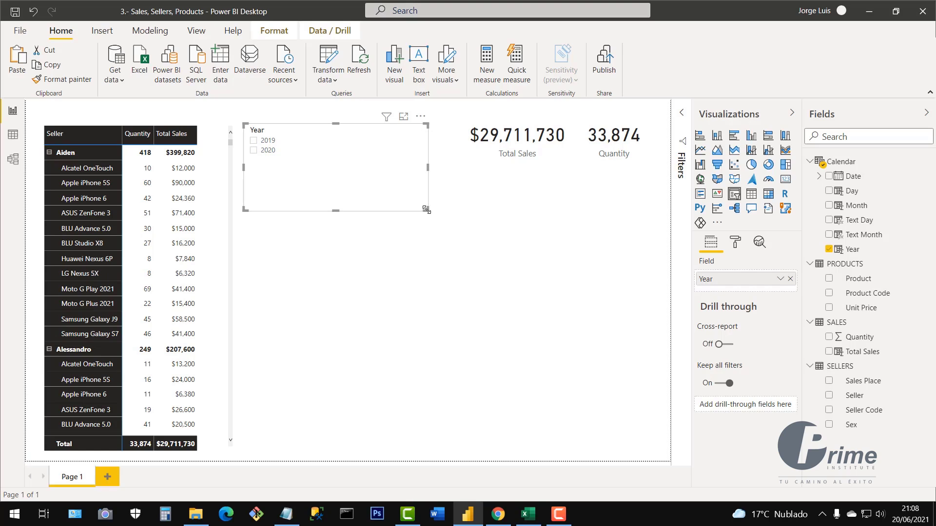
pyautogui.moveTo(426, 210); pyautogui.dragTo(295, 172)
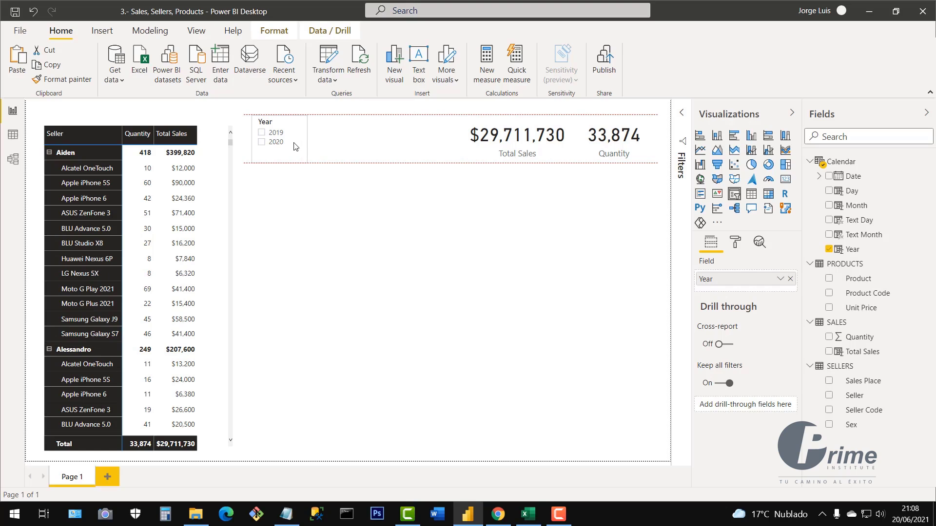
pyautogui.moveTo(294, 146); pyautogui.dragTo(294, 147)
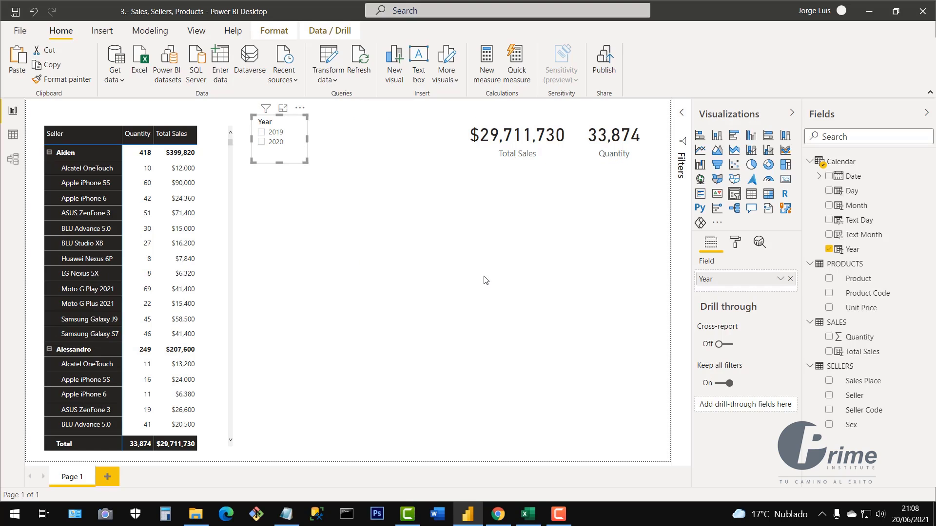
# - Add a slicer on the Calendar table's Text Month field and shrink it to a narrow list below the Year slicer
pyautogui.click(335, 263)
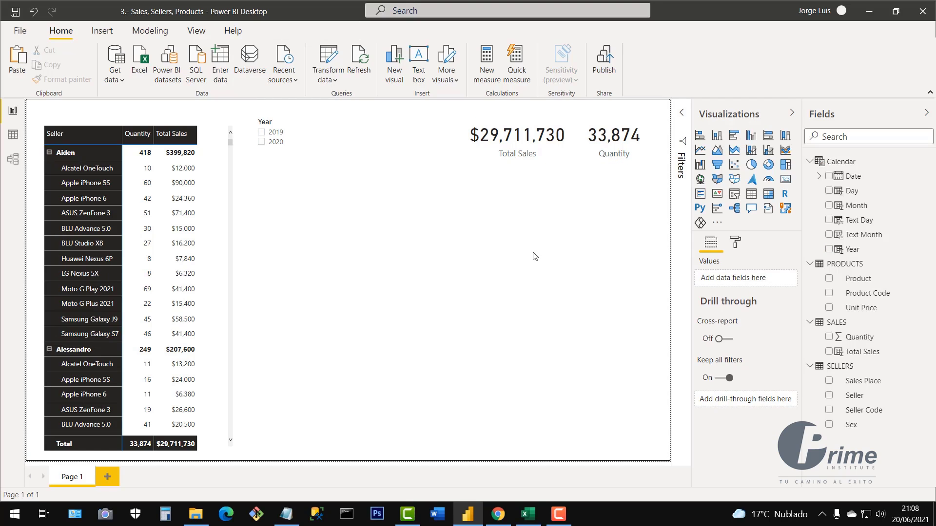
pyautogui.click(735, 195)
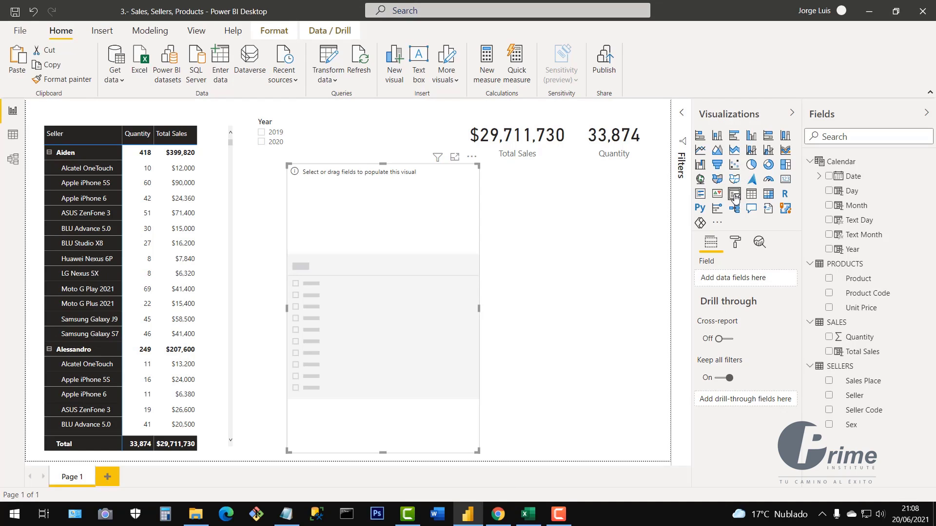
pyautogui.click(828, 235)
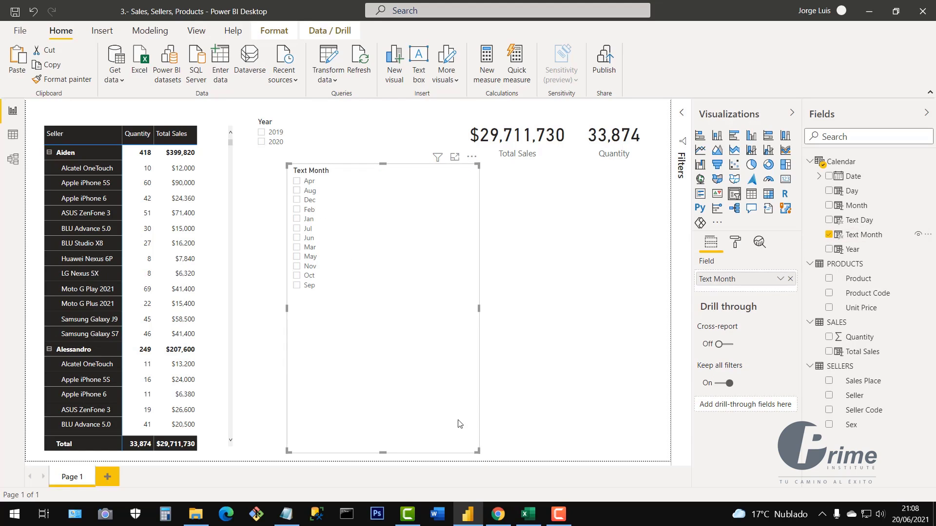
pyautogui.moveTo(477, 452); pyautogui.dragTo(346, 298)
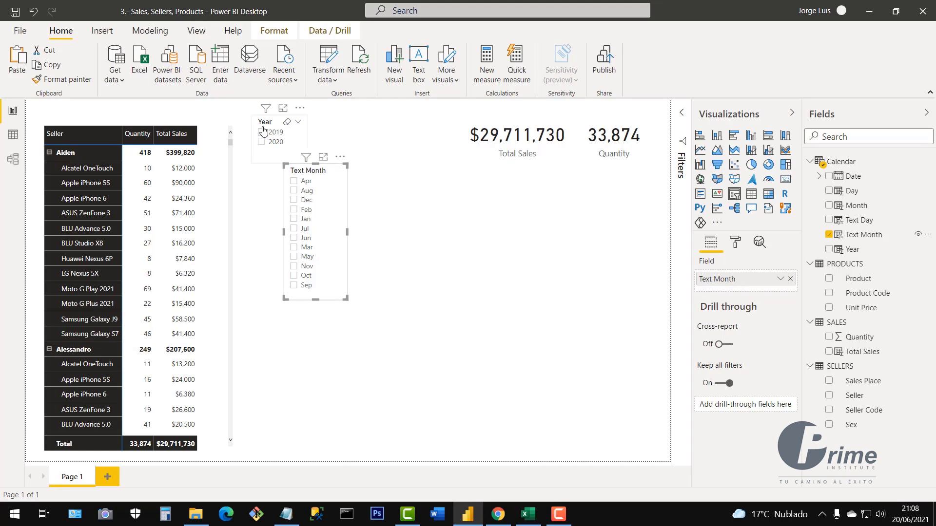
# - Move the Text Month slicer directly under the Year slicer with their left edges aligned, and leave it selected
pyautogui.click(298, 124)
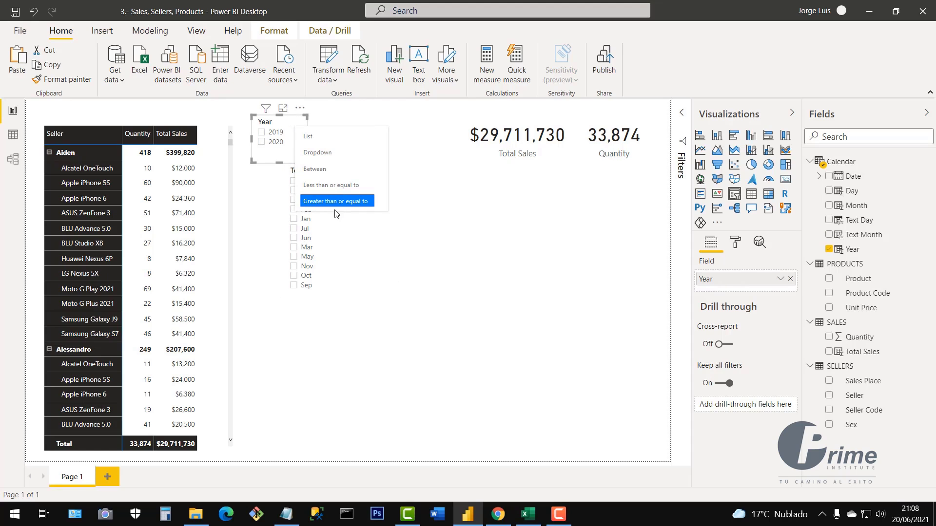
pyautogui.click(253, 326)
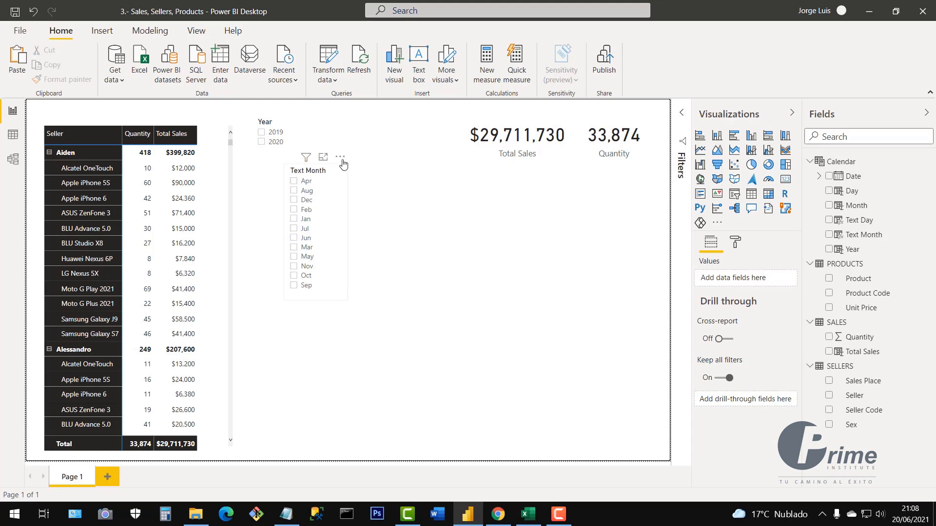
pyautogui.click(340, 158)
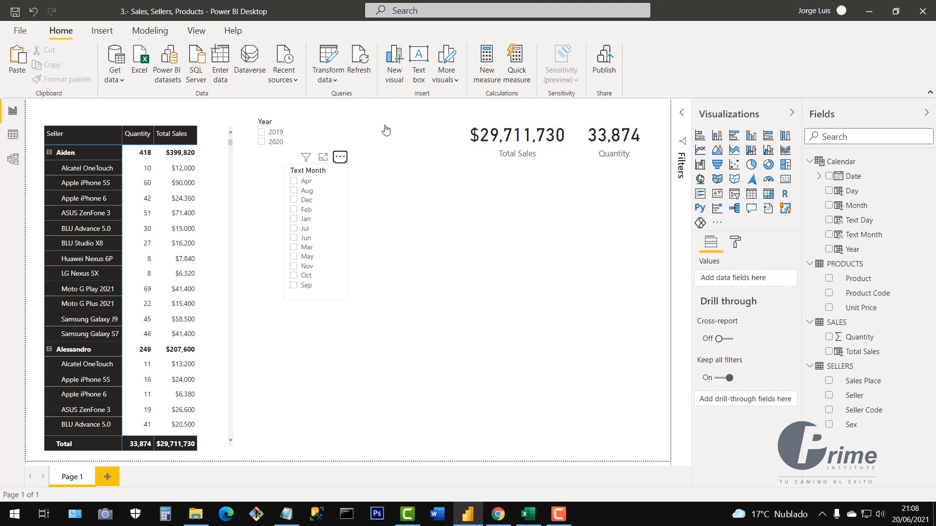
pyautogui.moveTo(385, 126); pyautogui.dragTo(317, 159)
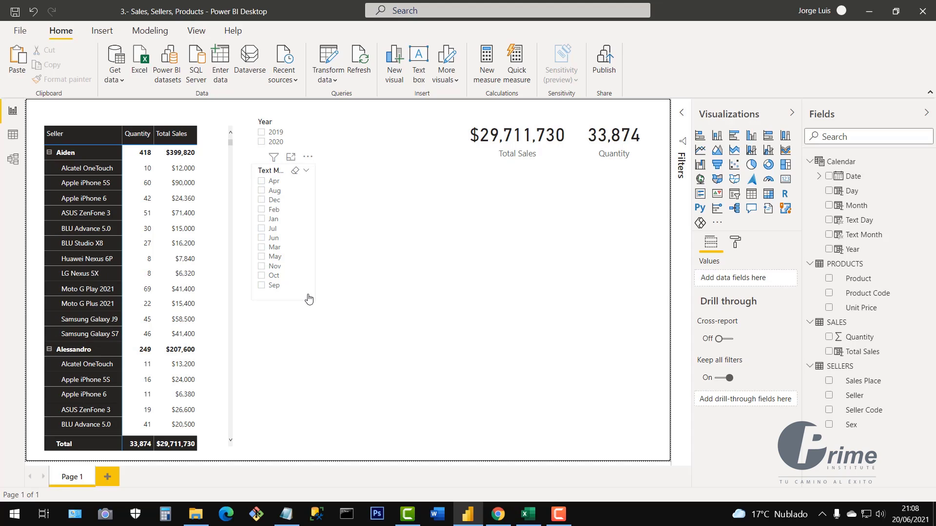
pyautogui.click(269, 299)
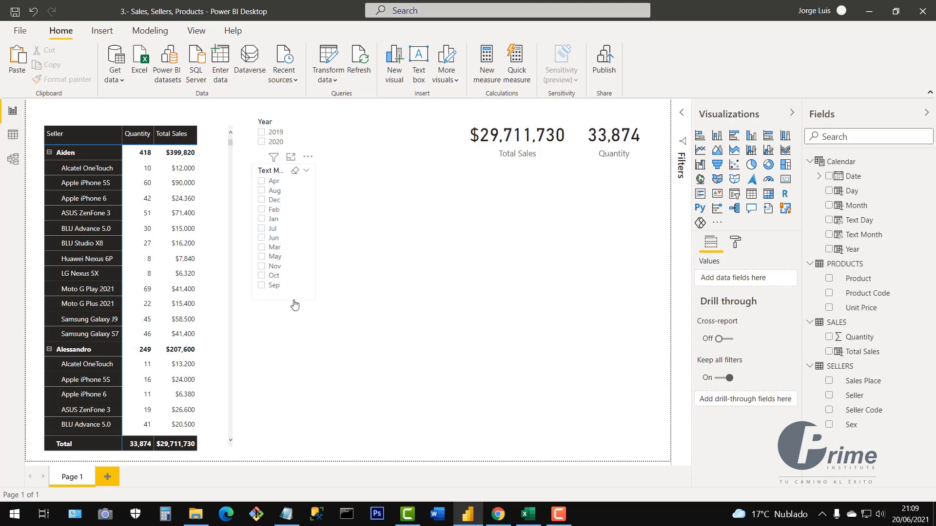
pyautogui.click(314, 236)
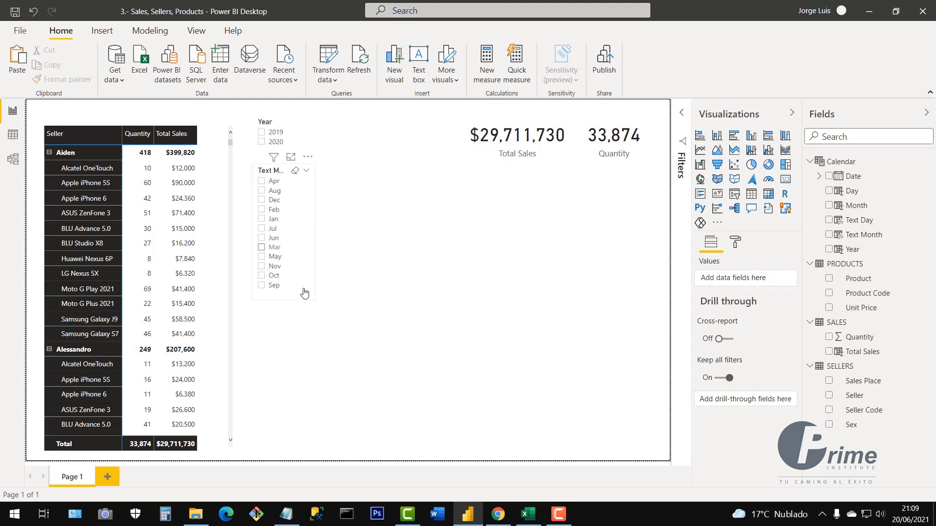
pyautogui.click(321, 229)
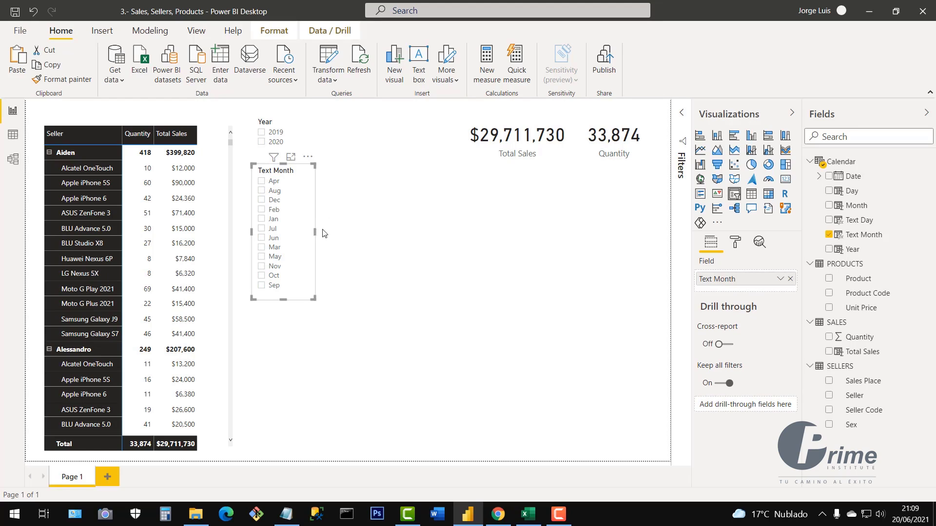
# - Widen the Text Month slicer slightly and sort the Calendar table's Text Month column by Month
pyautogui.moveTo(315, 232); pyautogui.dragTo(331, 231)
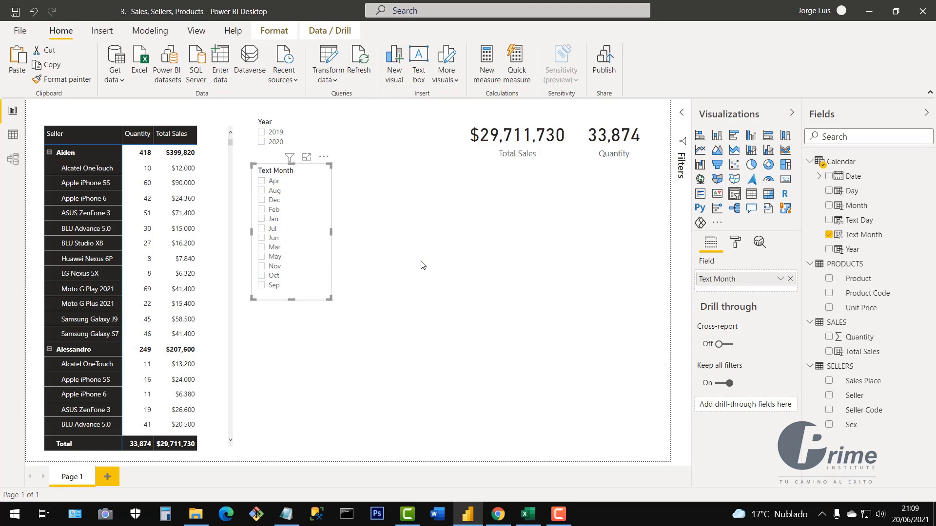
pyautogui.click(387, 268)
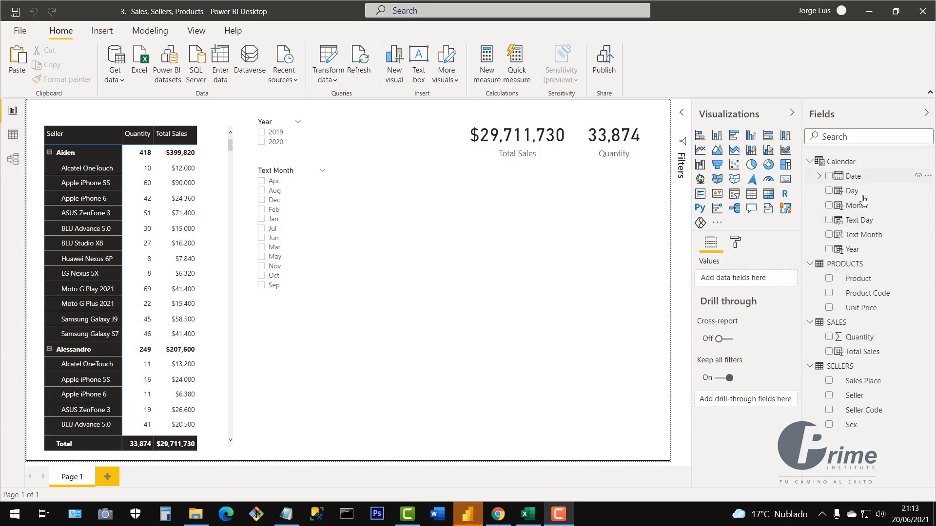
pyautogui.click(866, 238)
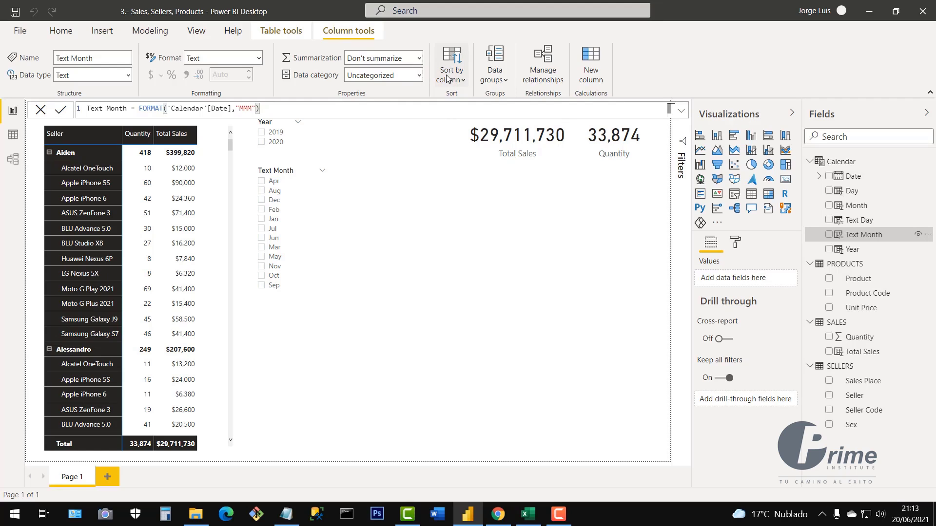
pyautogui.click(462, 82)
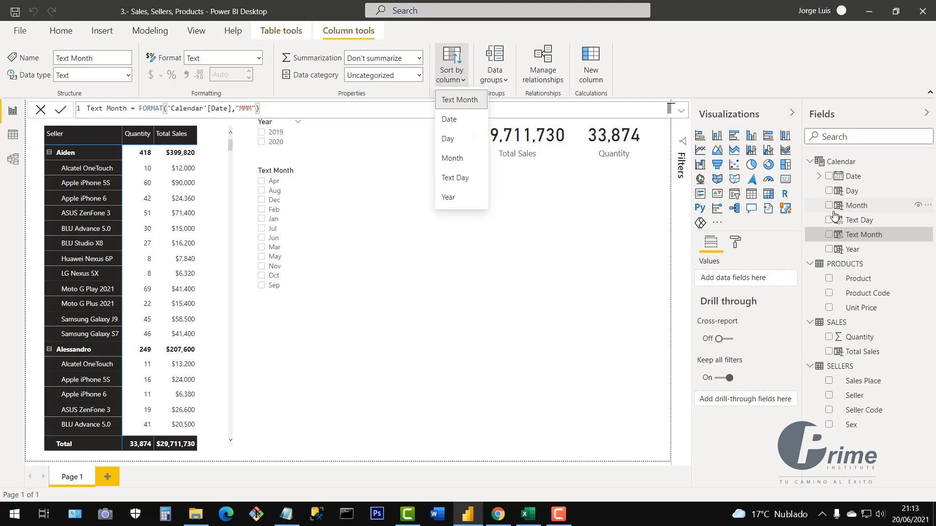
pyautogui.click(458, 166)
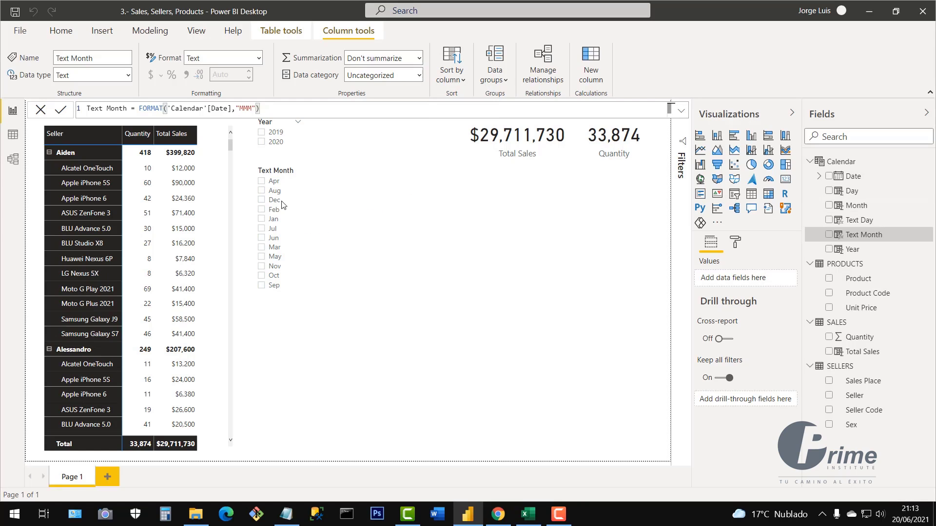
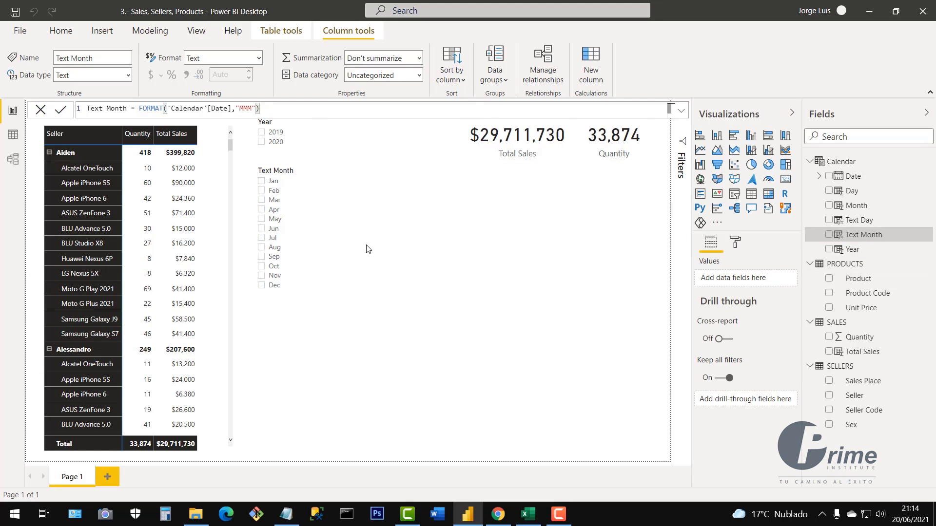
pyautogui.click(418, 291)
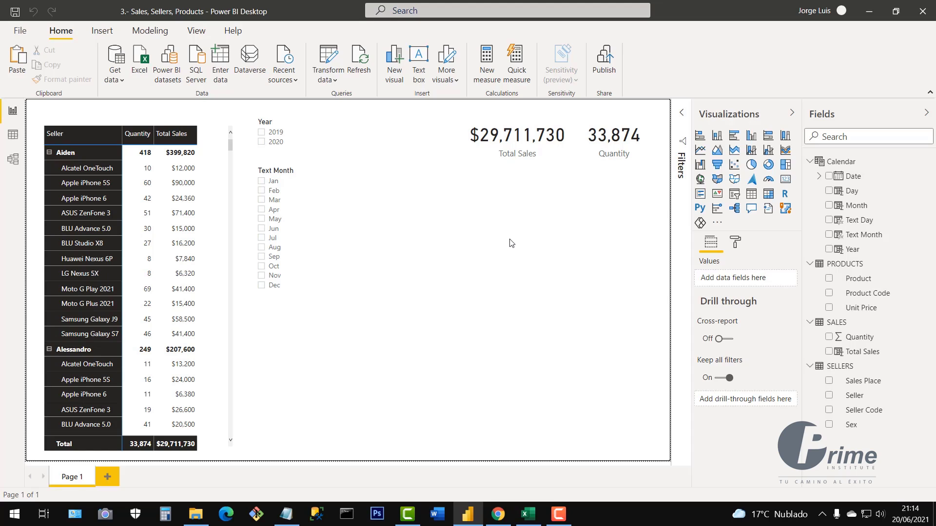
# - Add a table visual between the Text Month slicer and the cards with the fields Sex, Quantity and Total Sales
pyautogui.click(751, 194)
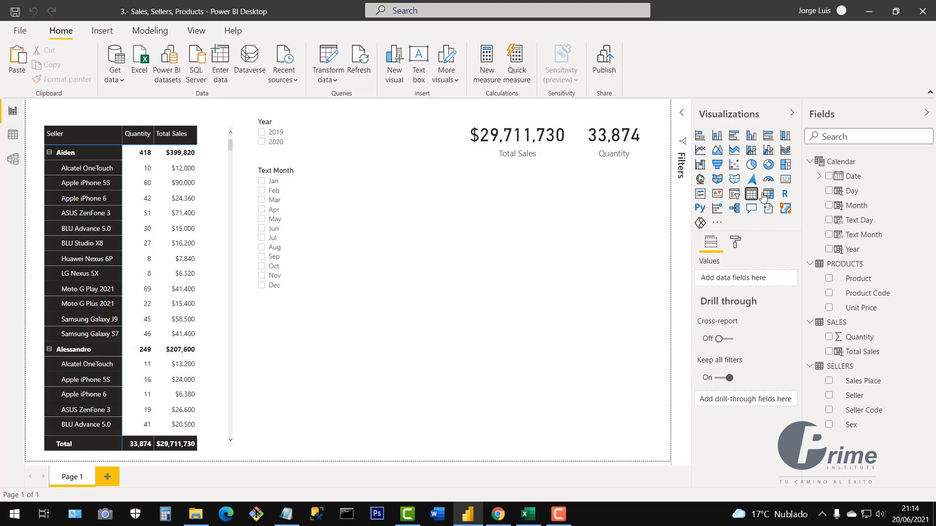
pyautogui.click(767, 195)
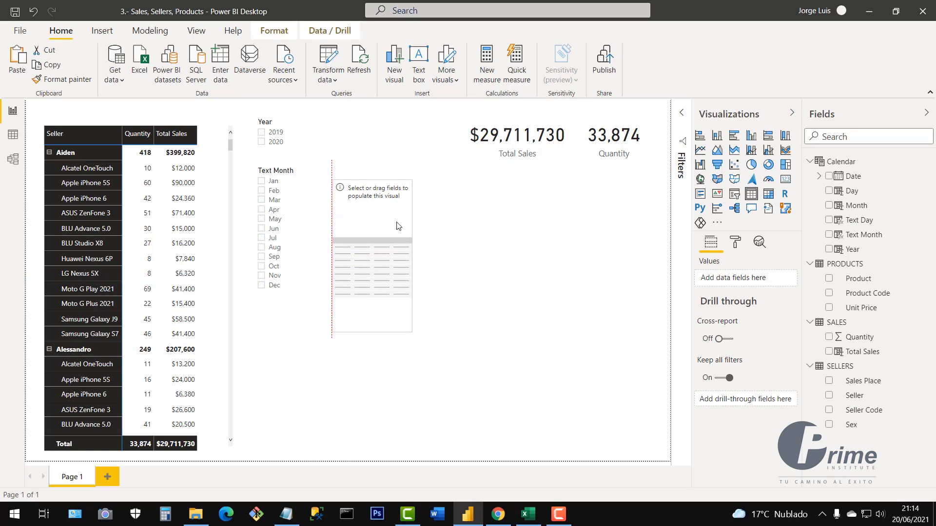
pyautogui.moveTo(411, 331); pyautogui.dragTo(642, 315)
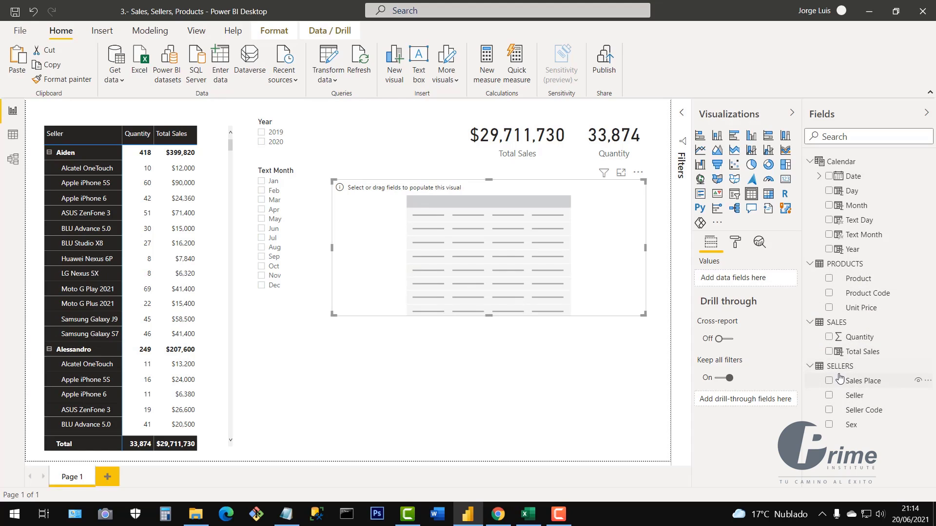
pyautogui.click(843, 432)
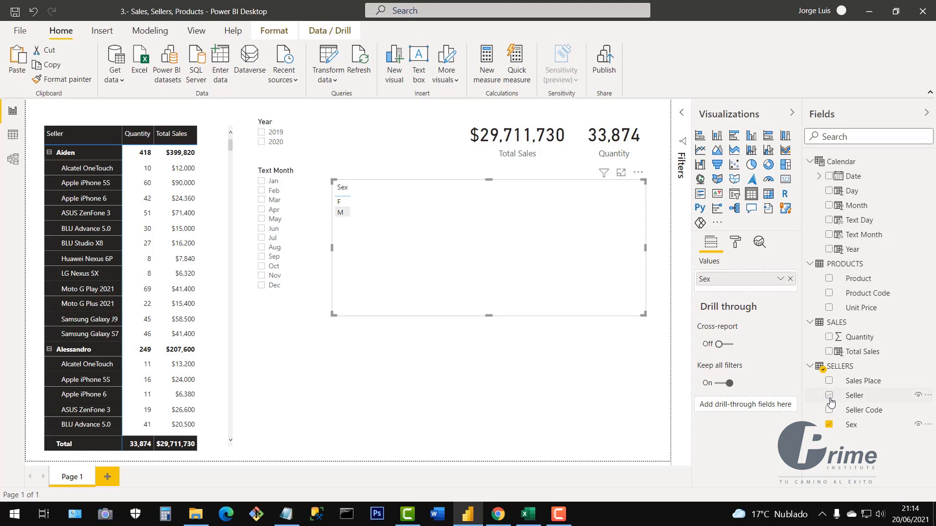
pyautogui.click(829, 338)
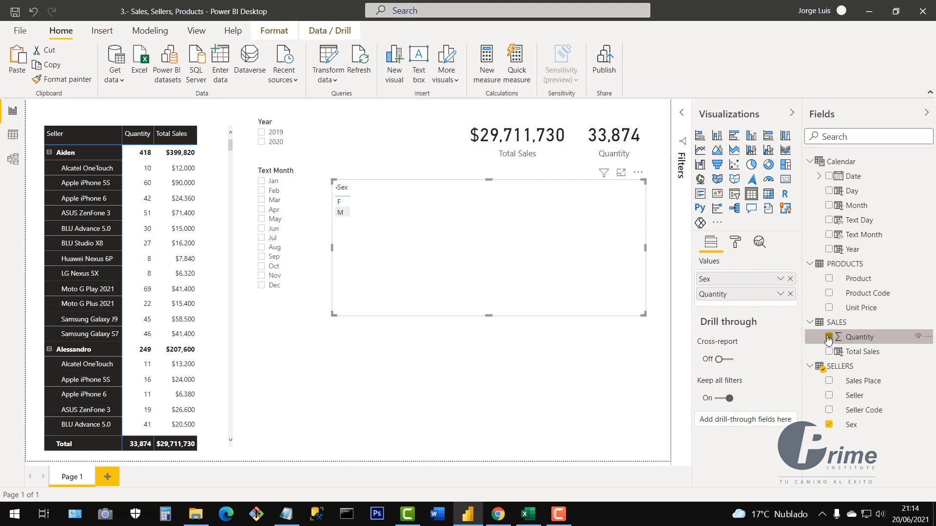
pyautogui.click(829, 352)
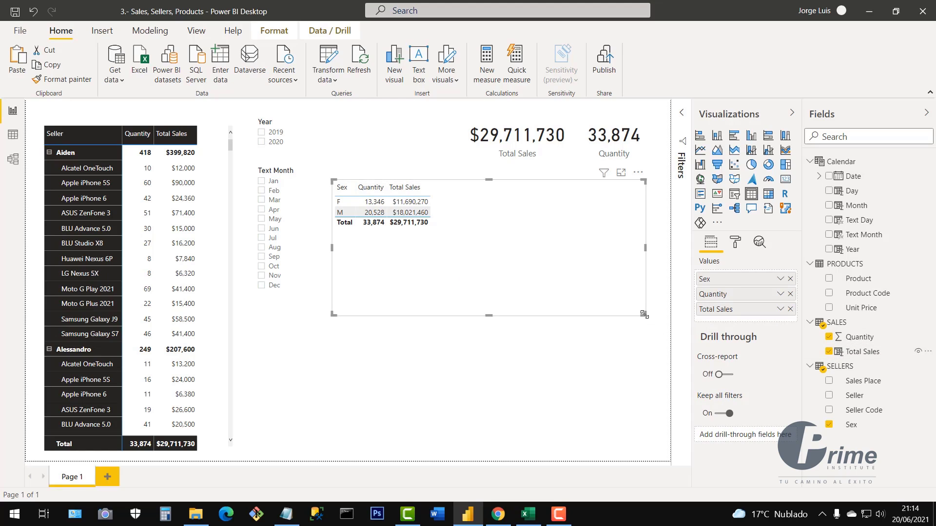
# - Shrink the Sex table to fit its rows and shift it slightly closer to the Text Month slicer
pyautogui.moveTo(644, 314); pyautogui.dragTo(462, 255)
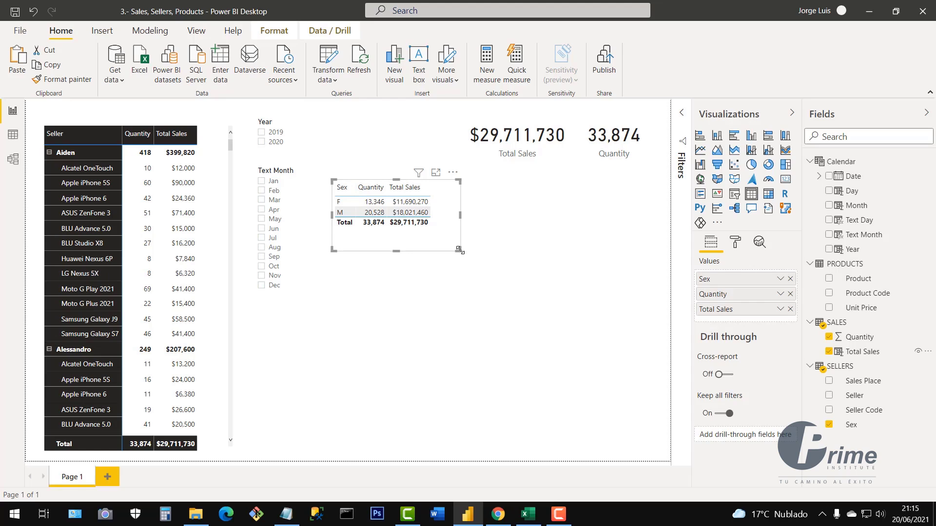
pyautogui.moveTo(458, 249); pyautogui.dragTo(455, 249)
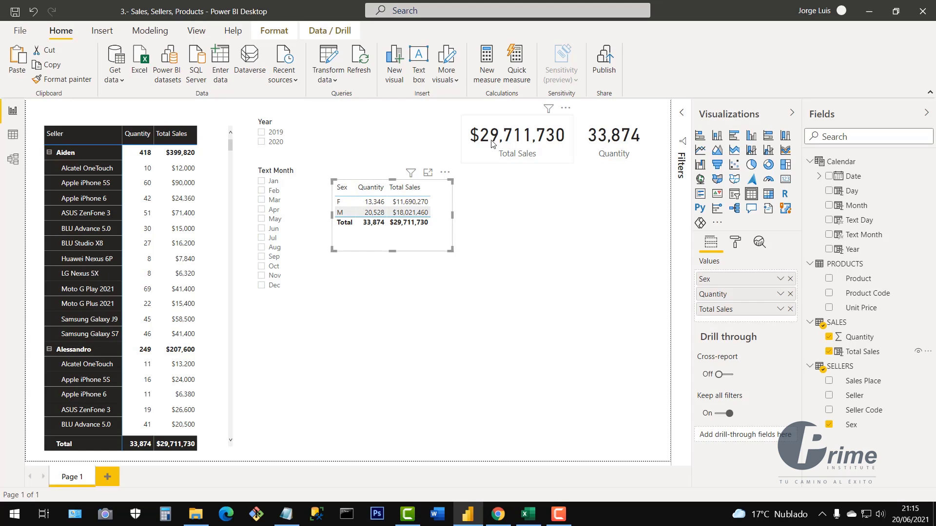
pyautogui.moveTo(440, 233); pyautogui.dragTo(437, 235)
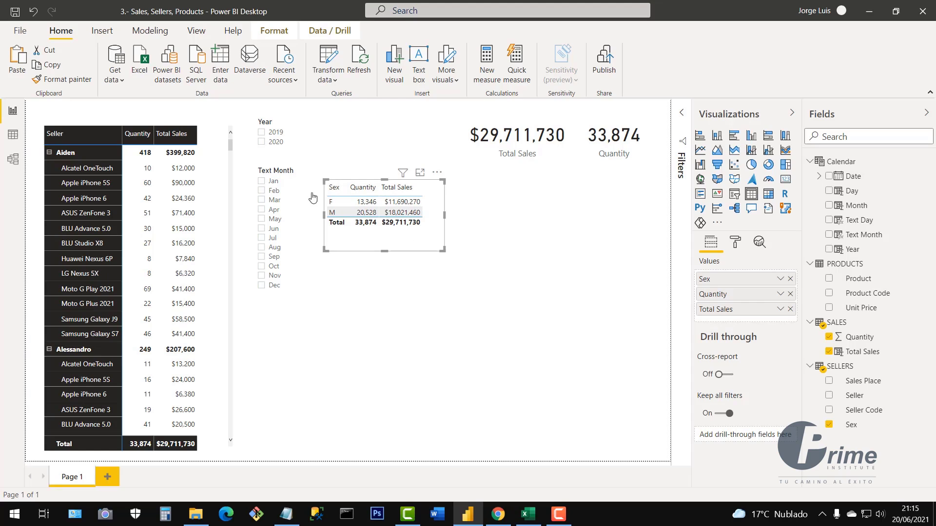
# - Copy the seller matrix's formatting onto the Sex table with Format painter and make the table slightly taller
pyautogui.click(212, 196)
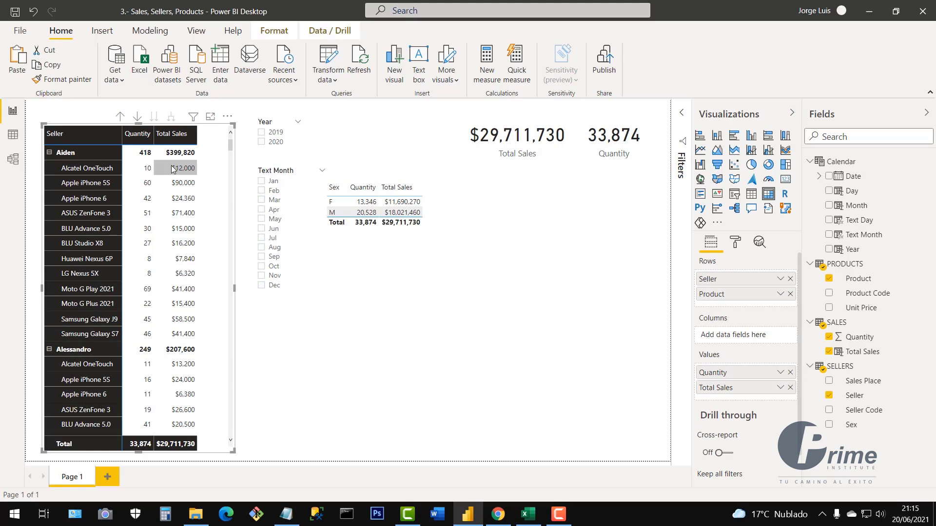
pyautogui.click(42, 80)
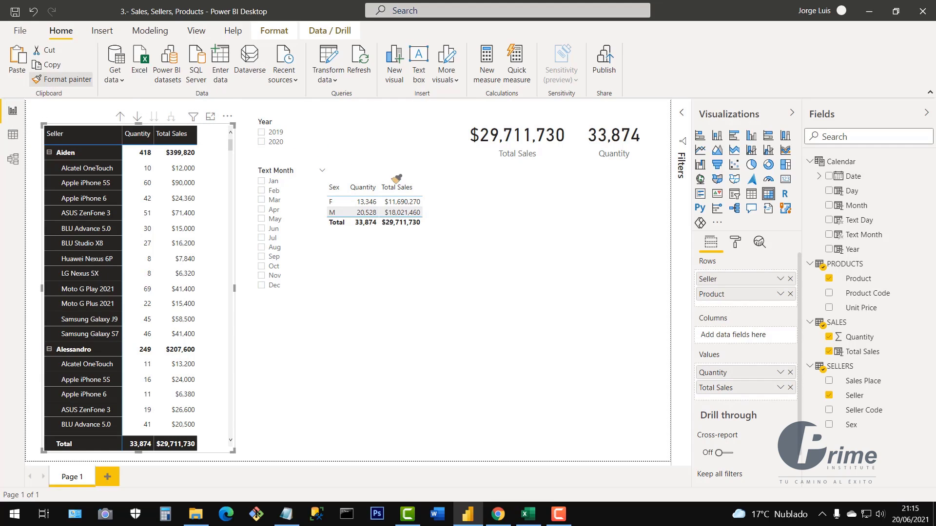
pyautogui.click(433, 208)
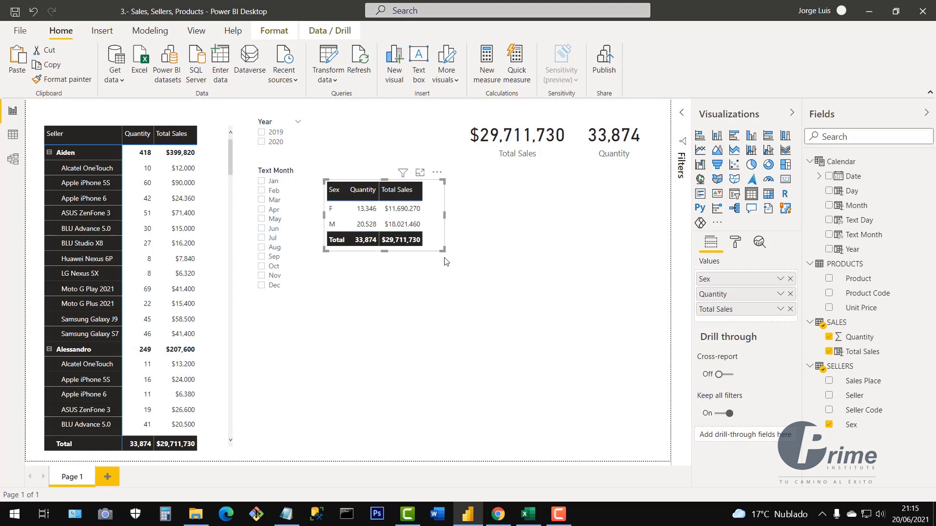
pyautogui.moveTo(443, 250)
pyautogui.mouseDown()
pyautogui.moveTo(447, 275)
pyautogui.moveTo(443, 260)
pyautogui.mouseUp()
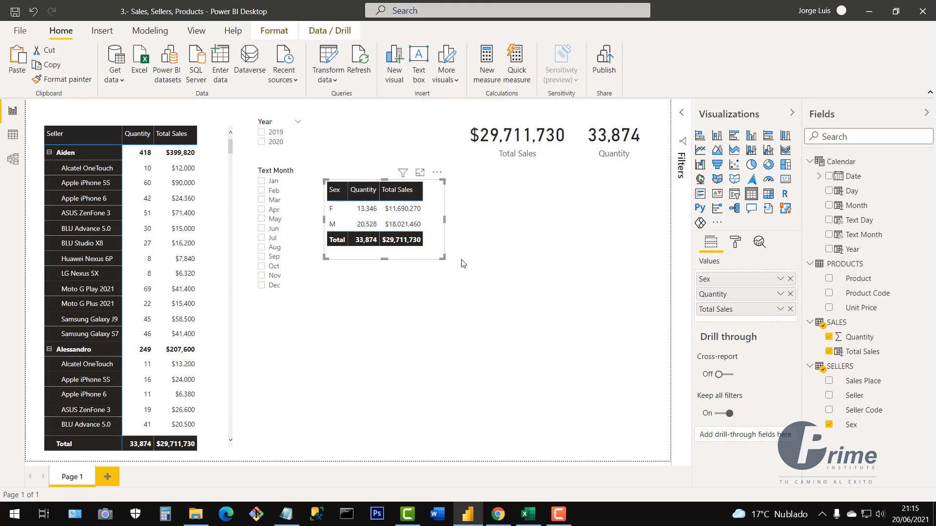
# - Duplicate the Sex table beneath the cards, replacing Sex with Sales Place as the first column and enlarging it to show every row
pyautogui.moveTo(424, 229); pyautogui.dragTo(576, 221)
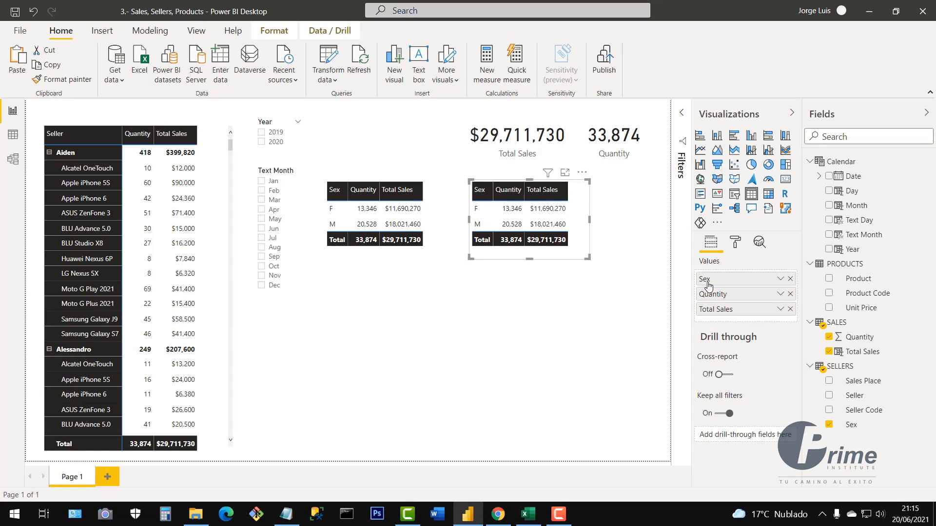
pyautogui.click(790, 279)
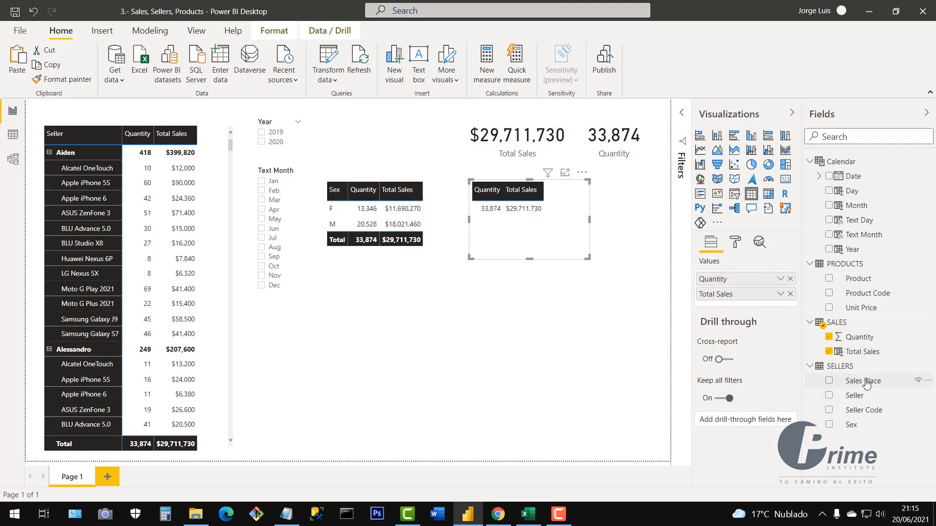
pyautogui.click(829, 382)
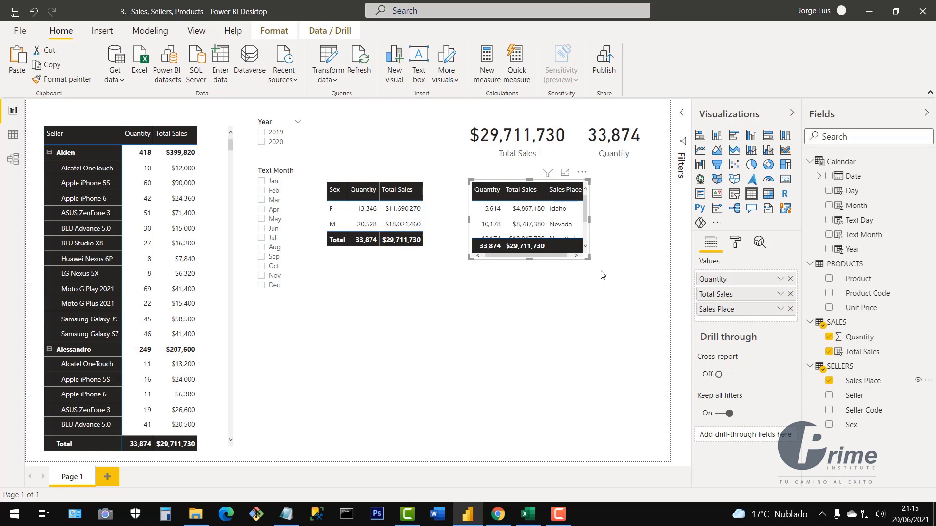
pyautogui.moveTo(588, 257); pyautogui.dragTo(651, 306)
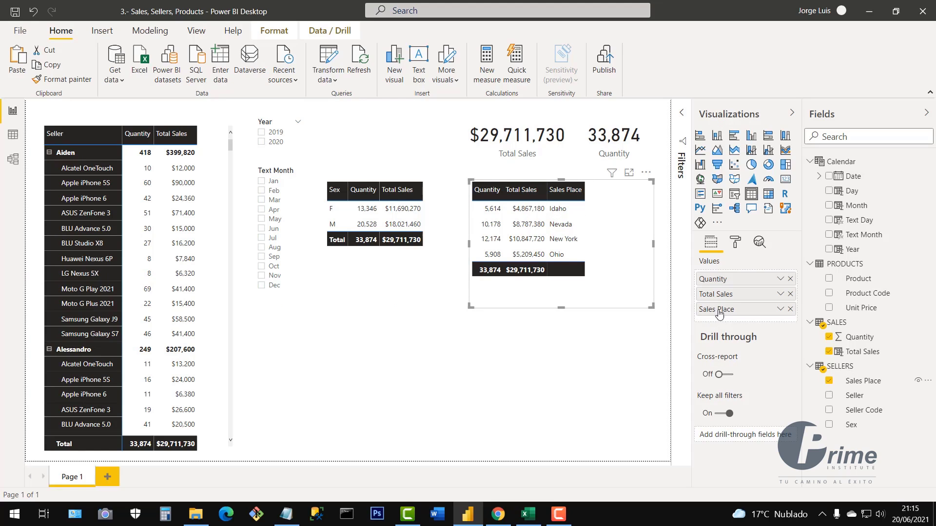
pyautogui.moveTo(726, 314); pyautogui.dragTo(731, 276)
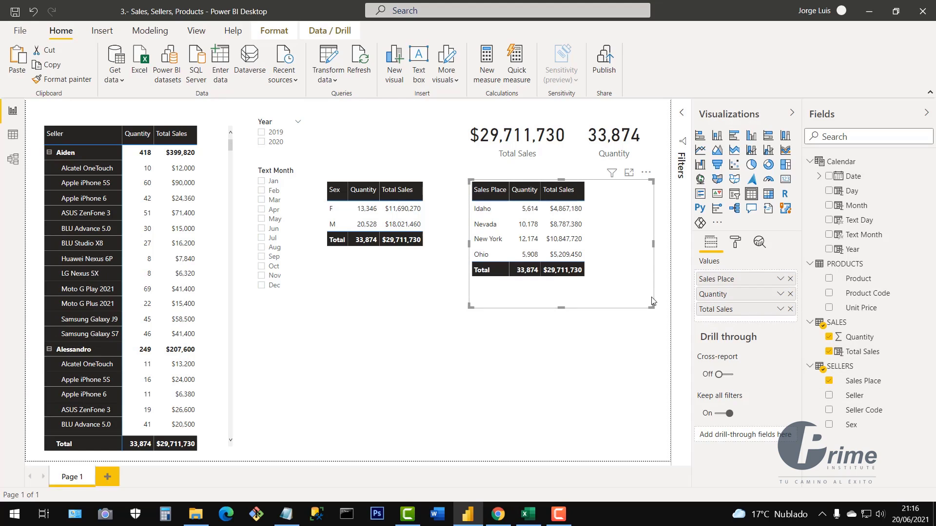
# - Shrink the Sales Place table around its rows and shift both small tables to the right to space them out
pyautogui.moveTo(627, 298); pyautogui.dragTo(611, 291)
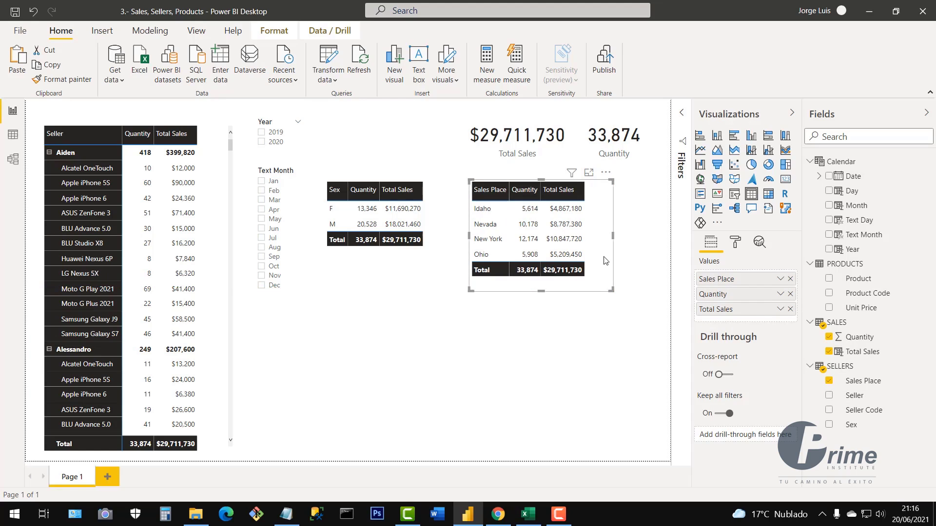
pyautogui.moveTo(603, 253); pyautogui.dragTo(629, 257)
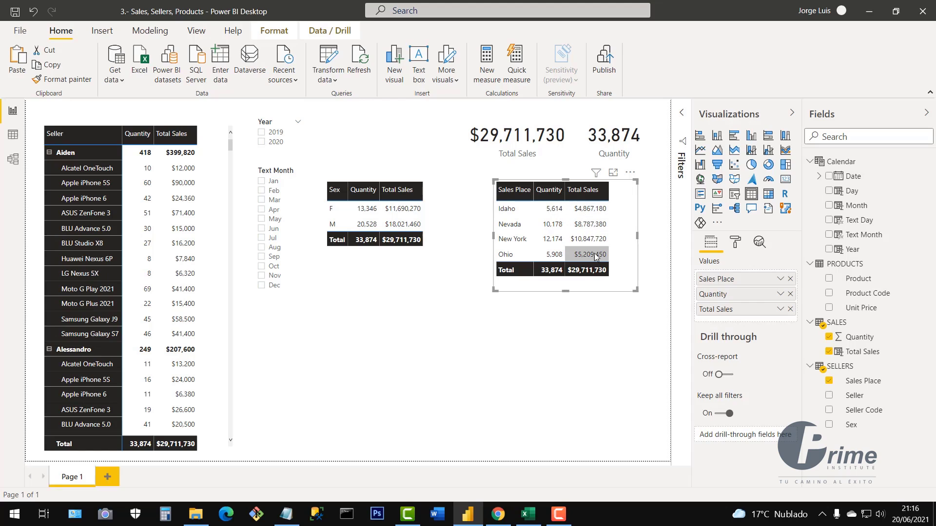
pyautogui.moveTo(631, 292); pyautogui.dragTo(624, 292)
pyautogui.moveTo(436, 204); pyautogui.dragTo(452, 204)
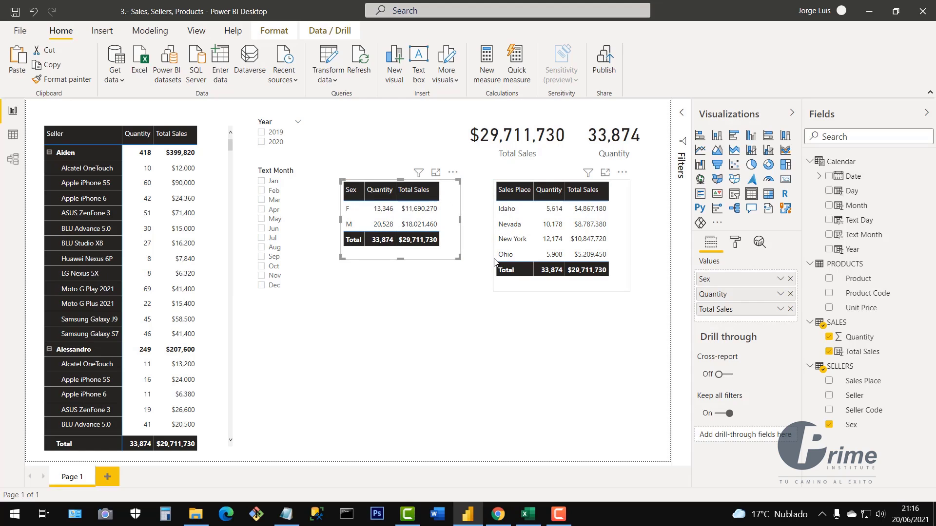
# - Paste another copy of the Sex table, enlarge it below the original, and replace its Sex field with Product
pyautogui.hotkey('ctrl', 'v')
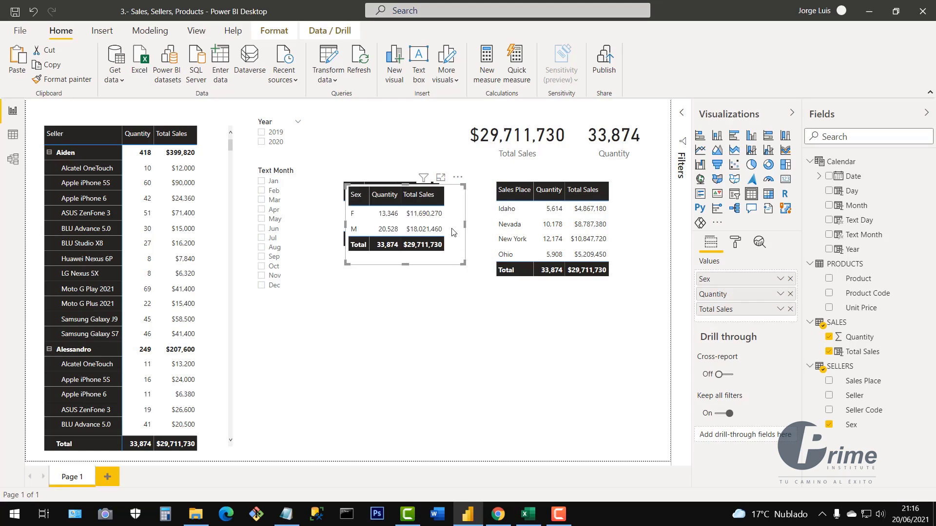
pyautogui.moveTo(452, 231); pyautogui.dragTo(485, 444)
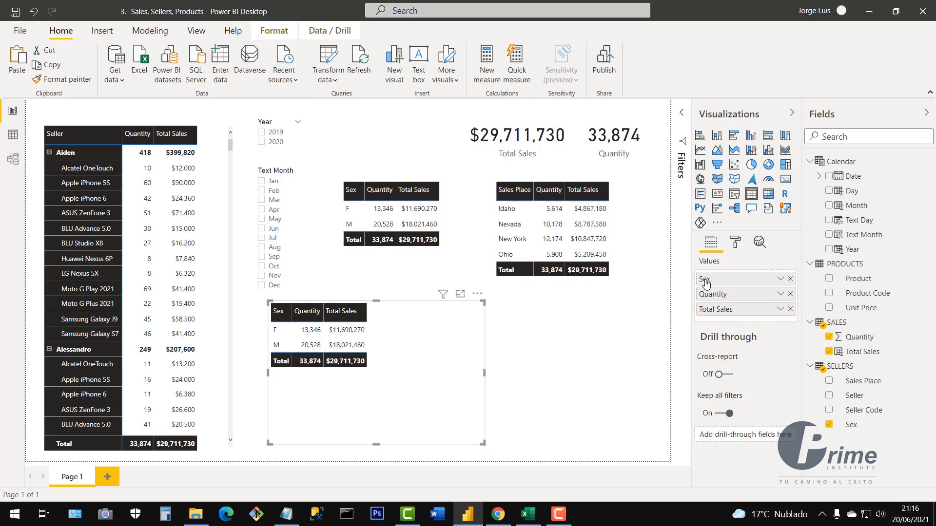
pyautogui.click(790, 279)
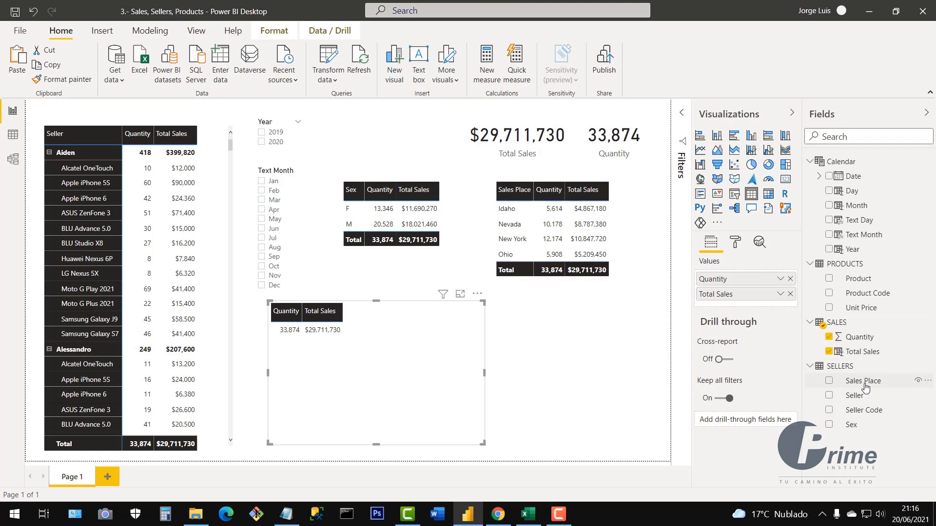
pyautogui.click(829, 280)
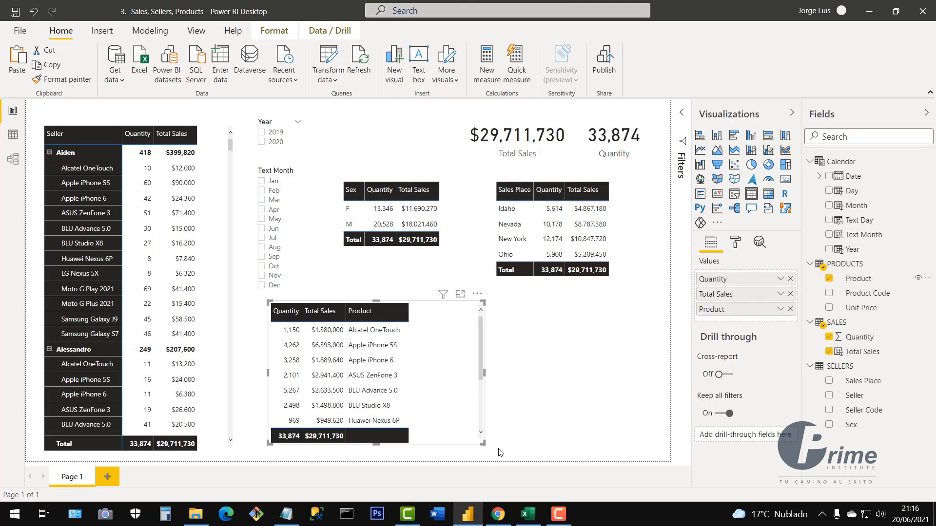
# - Enlarge the Product table, move it up closer to the slicers, and narrow it to clear the Sales Place table
pyautogui.moveTo(483, 443); pyautogui.dragTo(515, 452)
pyautogui.moveTo(478, 356); pyautogui.dragTo(565, 360)
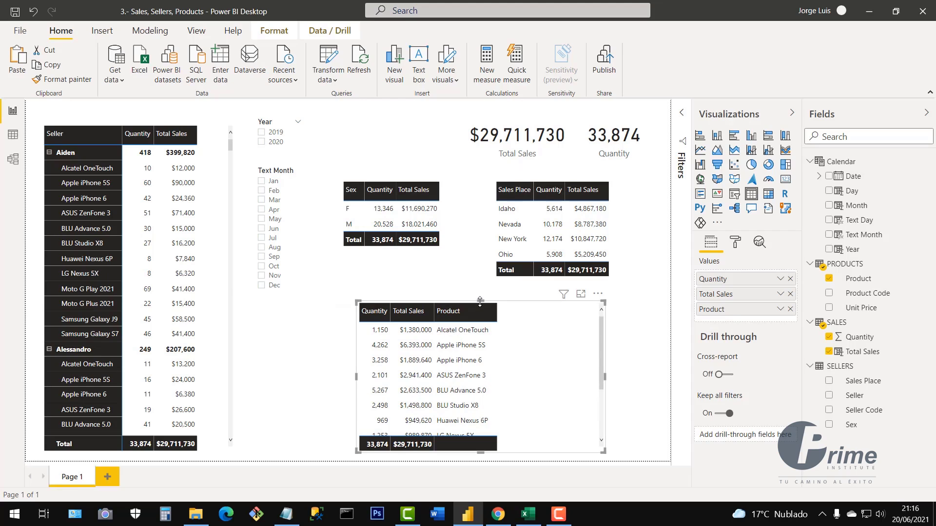
pyautogui.moveTo(480, 305); pyautogui.dragTo(473, 254)
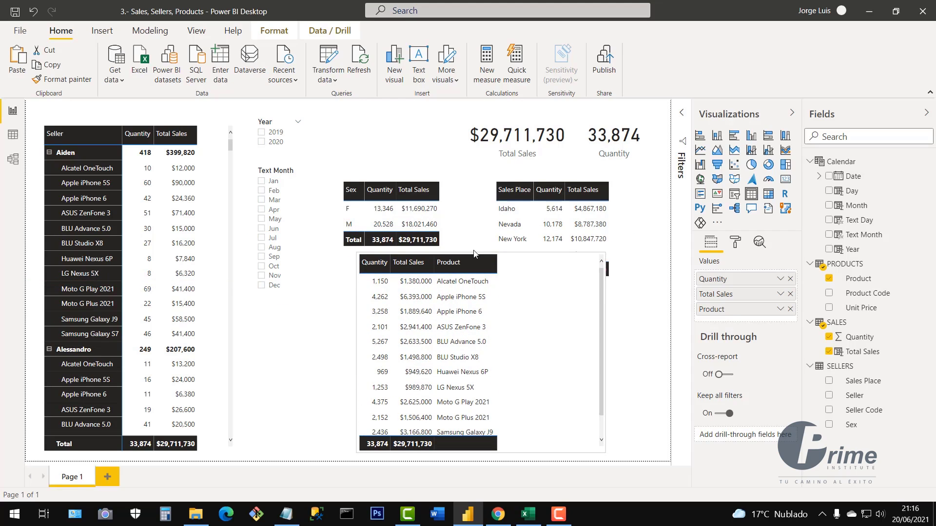
pyautogui.moveTo(537, 371); pyautogui.dragTo(496, 317)
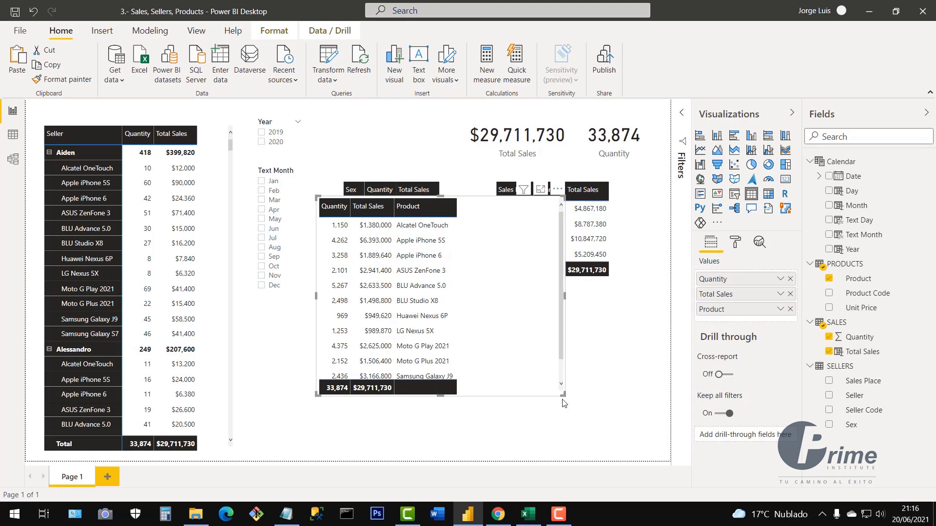
pyautogui.moveTo(563, 396); pyautogui.dragTo(482, 396)
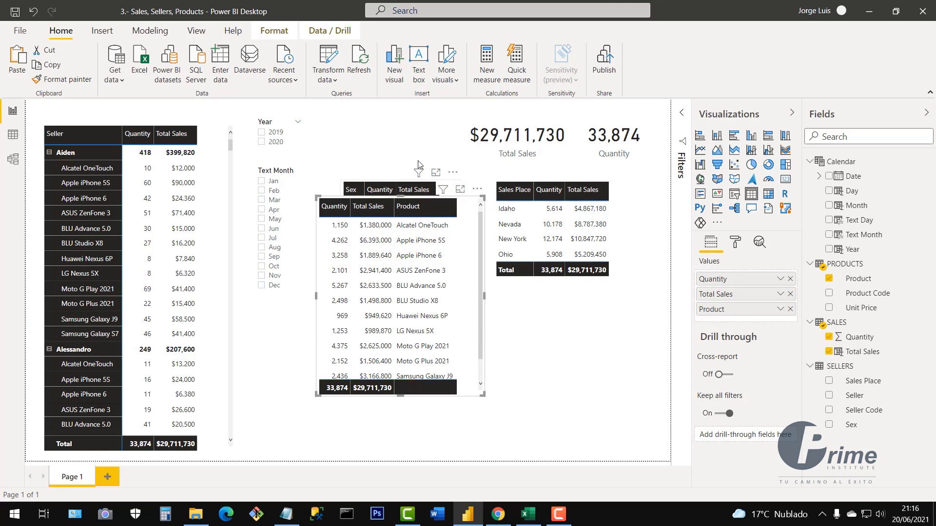
# - Move the Sex table beneath the Sales Place table and enlarge the Product table to show every row, level with Sales Place
pyautogui.moveTo(418, 165); pyautogui.dragTo(443, 141)
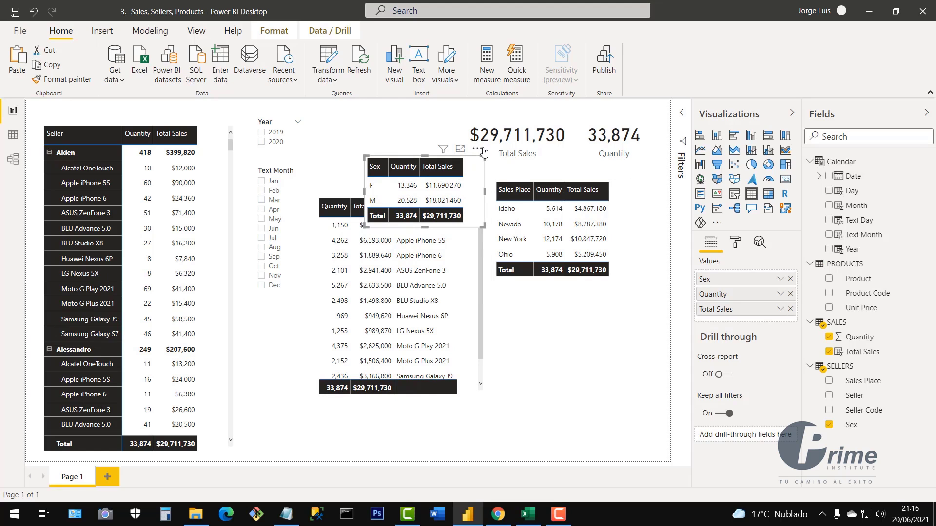
pyautogui.moveTo(484, 153); pyautogui.dragTo(605, 299)
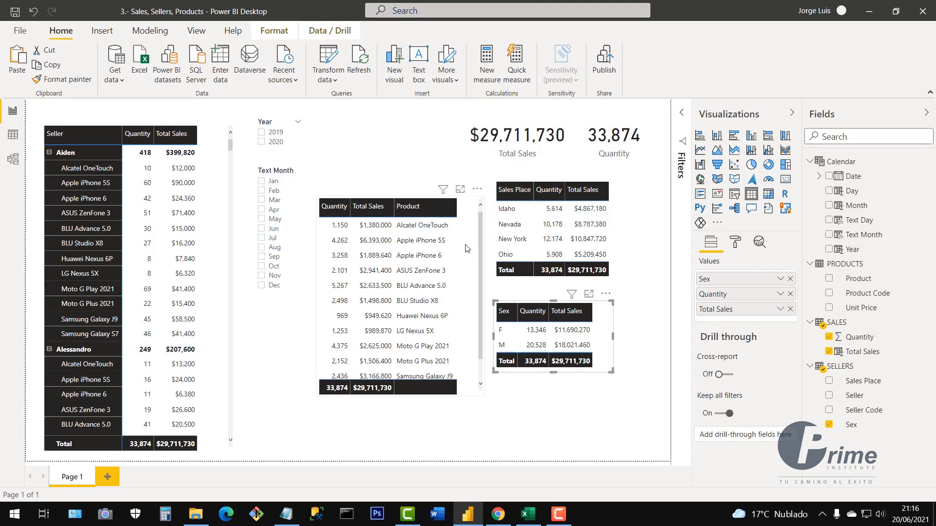
pyautogui.moveTo(467, 249)
pyautogui.mouseDown()
pyautogui.moveTo(459, 224)
pyautogui.moveTo(463, 238)
pyautogui.mouseUp()
pyautogui.moveTo(473, 372); pyautogui.dragTo(485, 420)
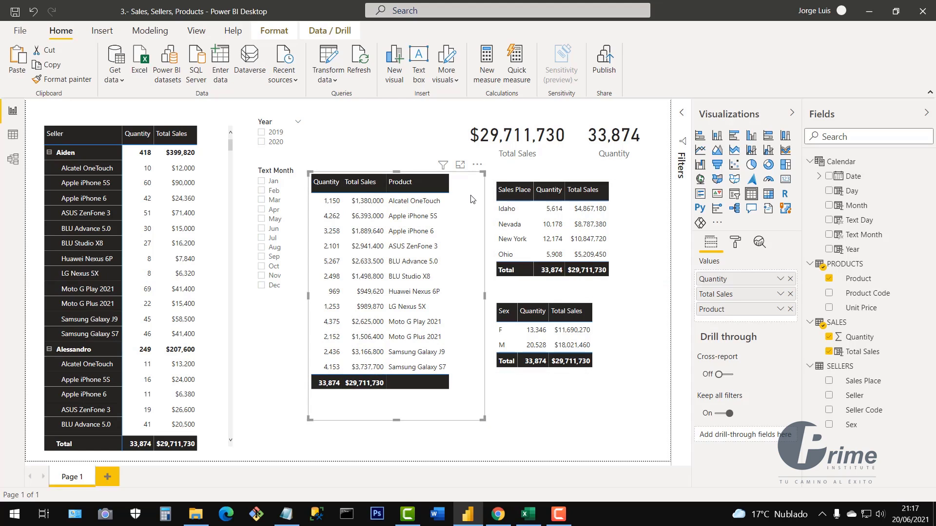
pyautogui.moveTo(471, 201); pyautogui.dragTo(470, 209)
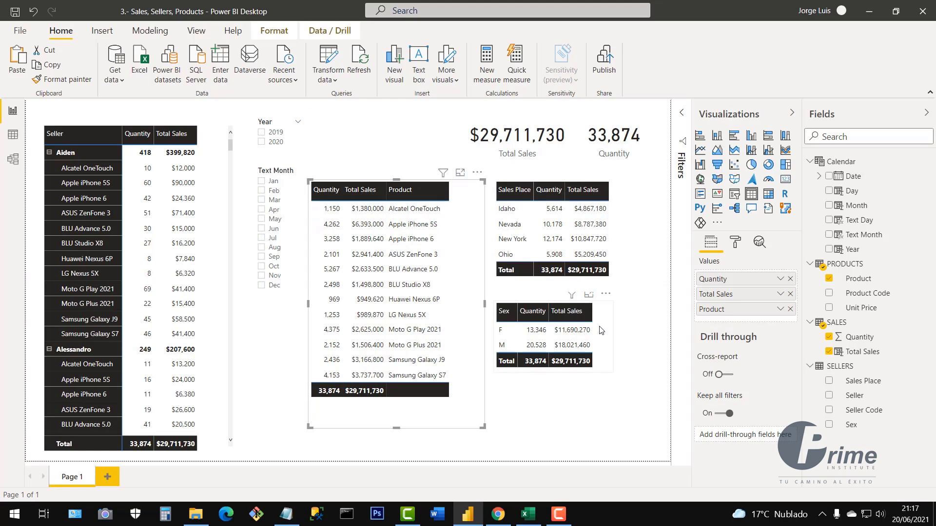
pyautogui.click(605, 332)
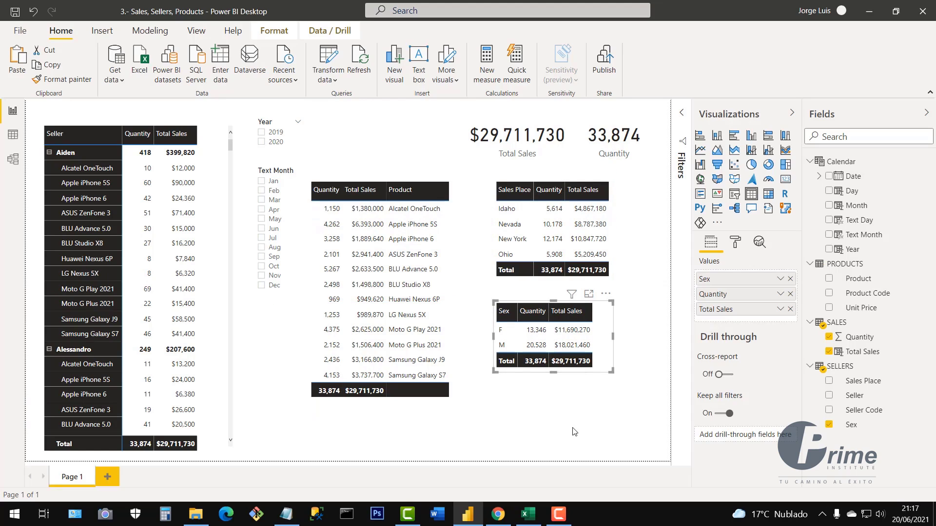
# - Reorder the Product table's fields so Product comes first, before Quantity and Total Sales
pyautogui.click(88, 115)
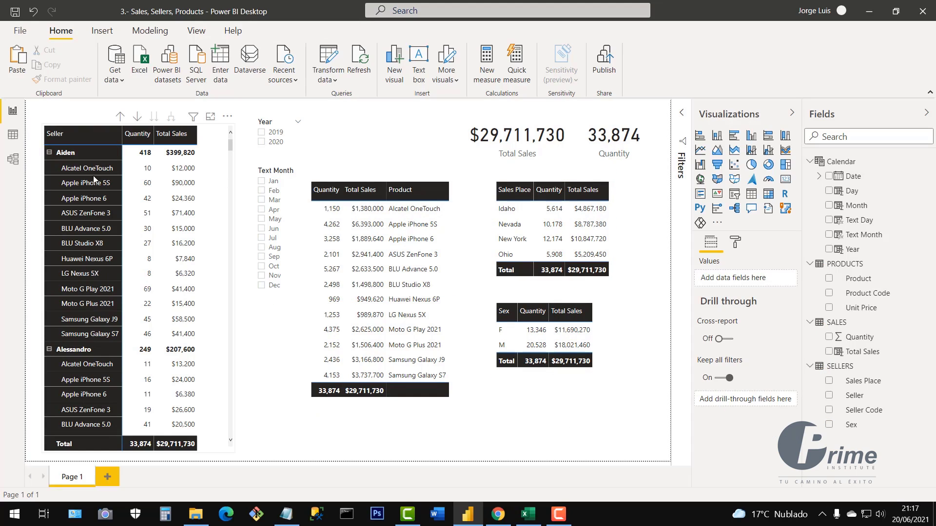
pyautogui.click(63, 168)
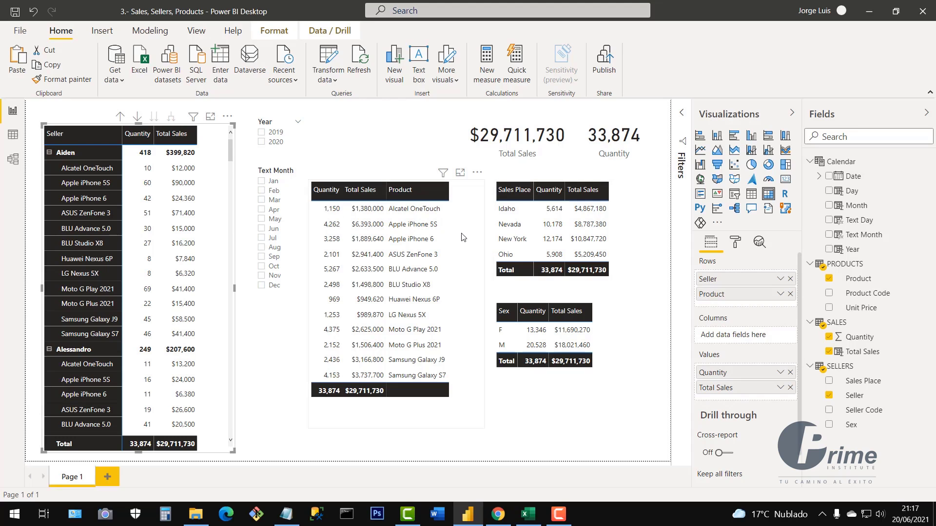
pyautogui.click(375, 222)
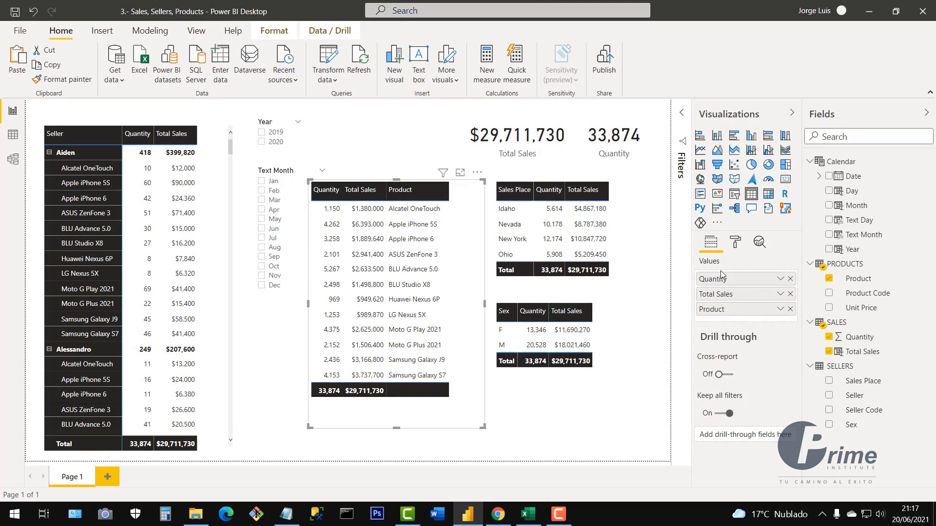
pyautogui.moveTo(720, 316); pyautogui.dragTo(720, 278)
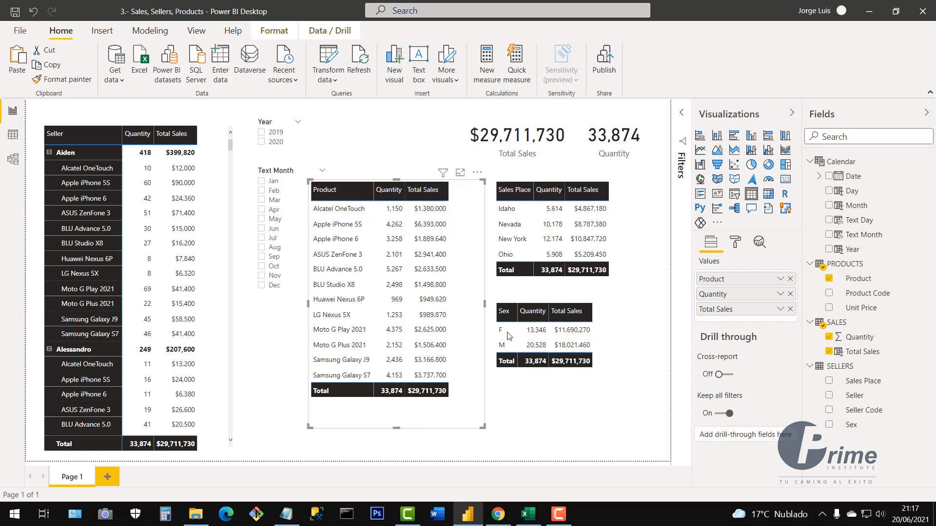
pyautogui.click(620, 392)
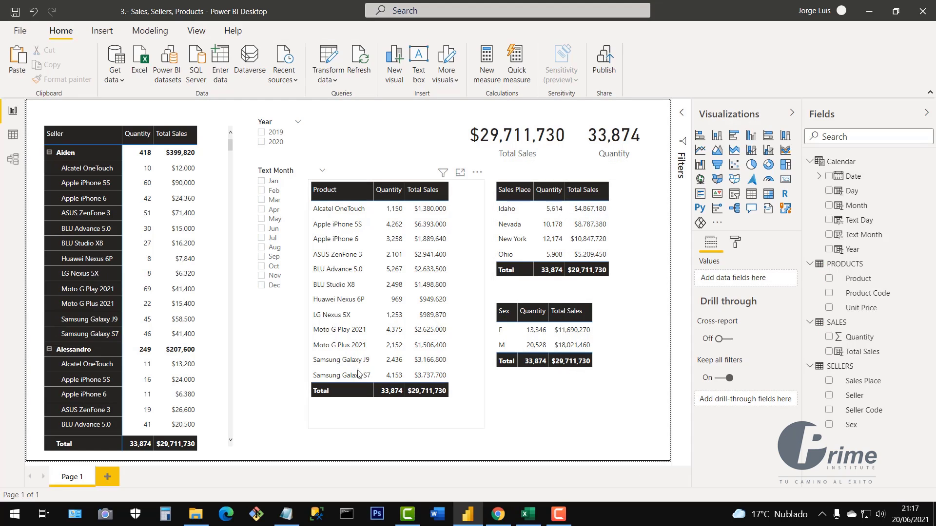
# - Filter the report by year 2020 and switch the filter to 2019
pyautogui.click(262, 141)
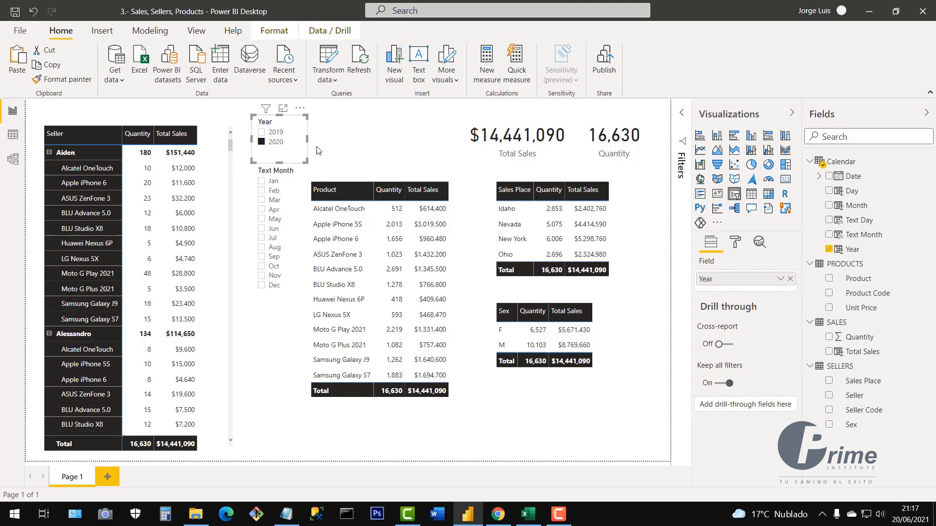
pyautogui.click(262, 133)
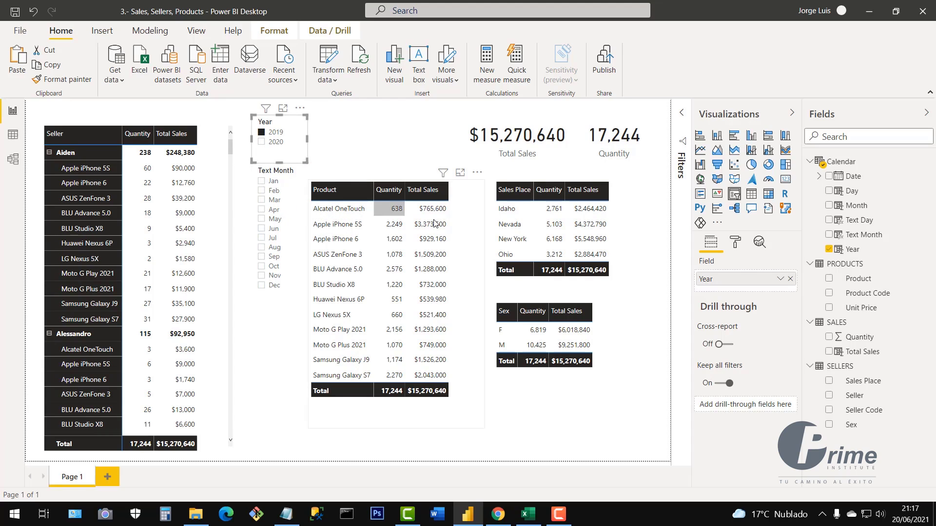
pyautogui.click(484, 375)
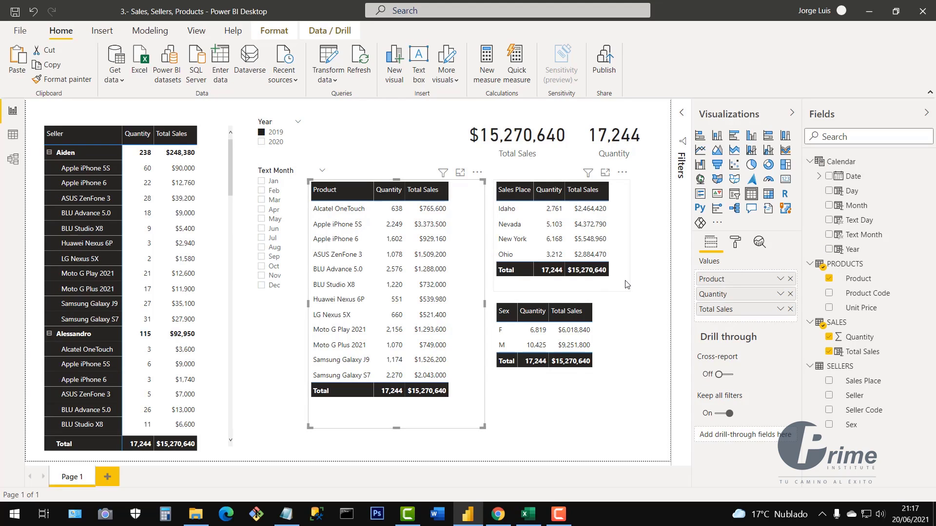
# - Shift the Sales Place, Sex and Product tables to the right, narrowing the Product table to separate it from the slicers
pyautogui.moveTo(627, 284); pyautogui.dragTo(629, 286)
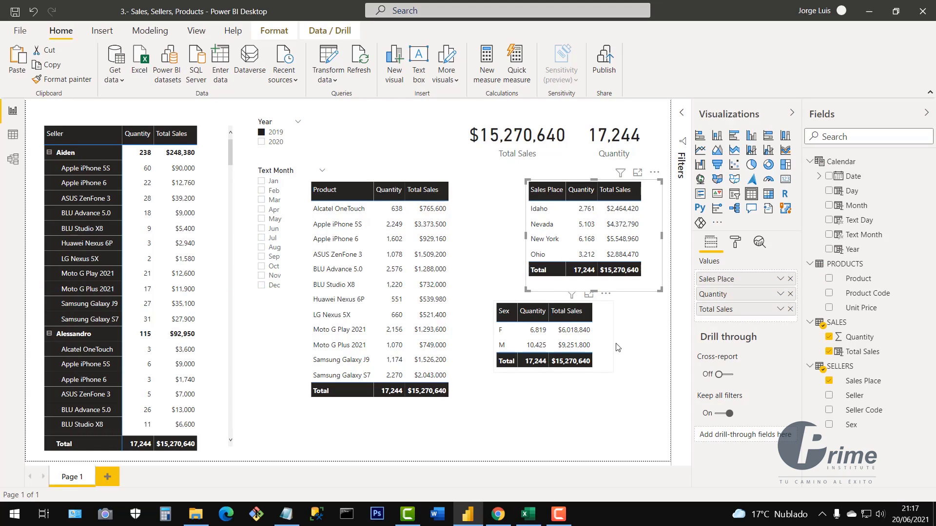
pyautogui.moveTo(618, 347)
pyautogui.mouseDown()
pyautogui.moveTo(643, 347)
pyautogui.moveTo(627, 346)
pyautogui.mouseUp()
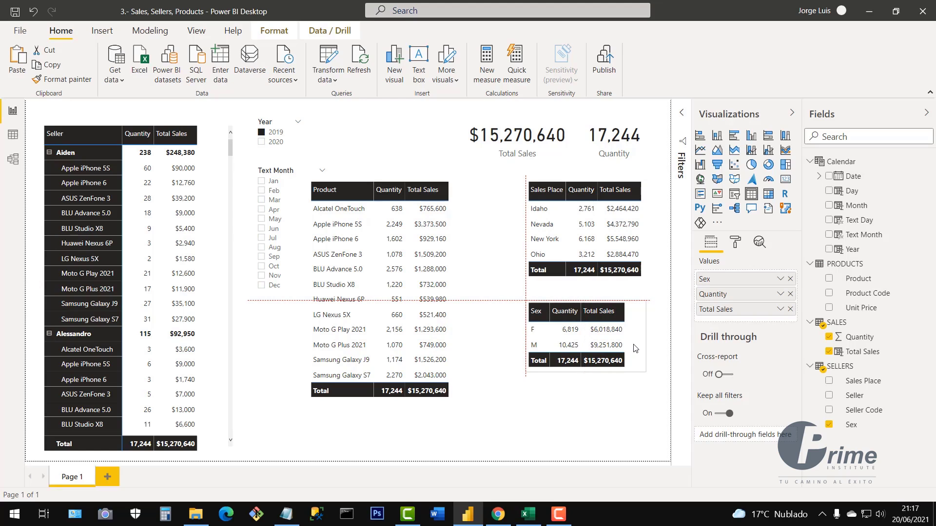
pyautogui.click(482, 407)
pyautogui.moveTo(484, 428); pyautogui.dragTo(493, 411)
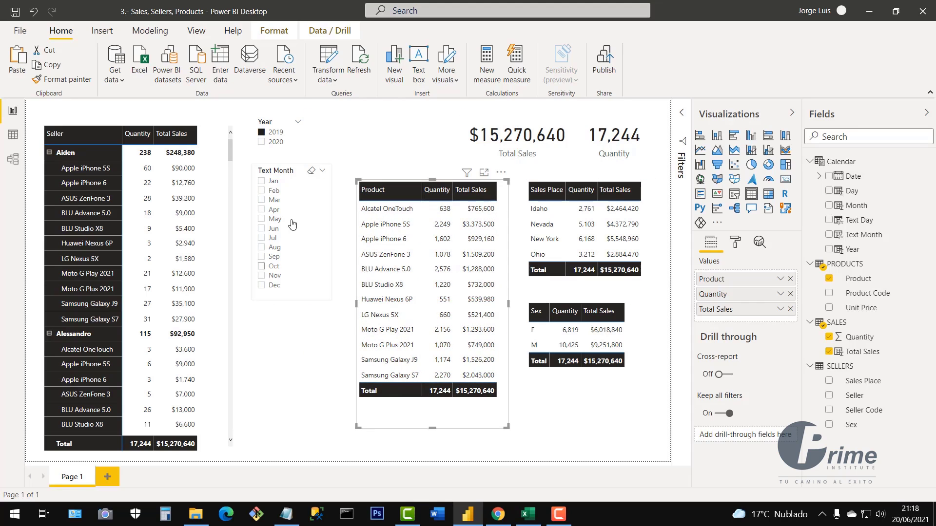
# - Filter the report to Aug with the Text Month slicer and check the seller matrix
pyautogui.click(318, 216)
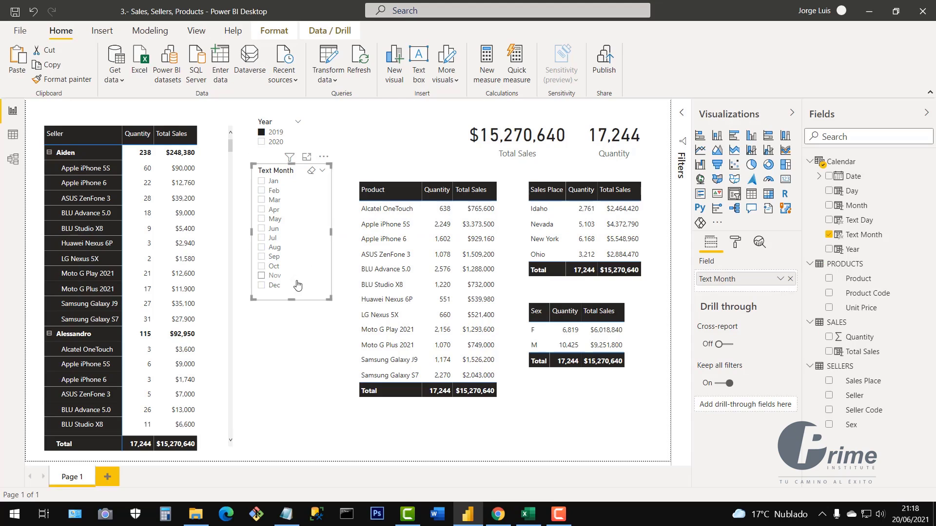
pyautogui.click(262, 249)
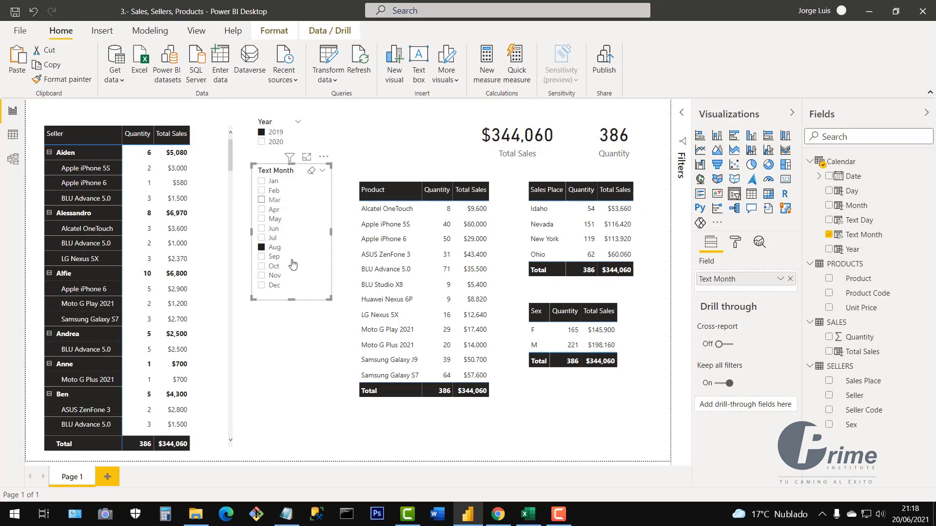
pyautogui.click(267, 136)
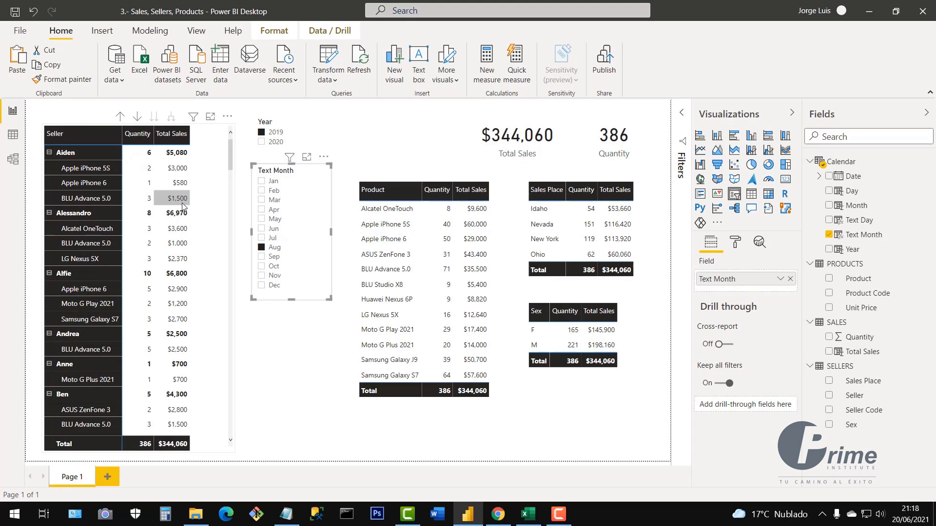
pyautogui.moveTo(231, 163); pyautogui.dragTo(230, 133)
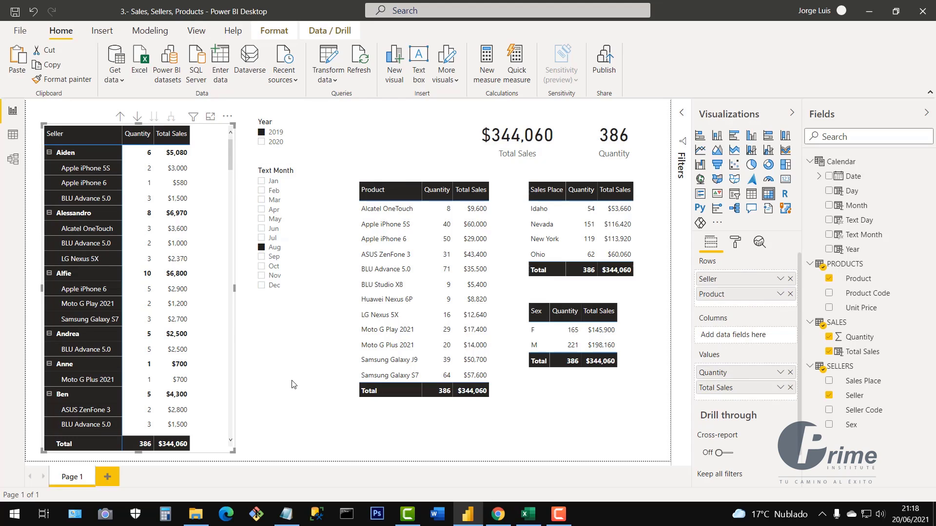
# - Rename the report page as Home
pyautogui.click(74, 480)
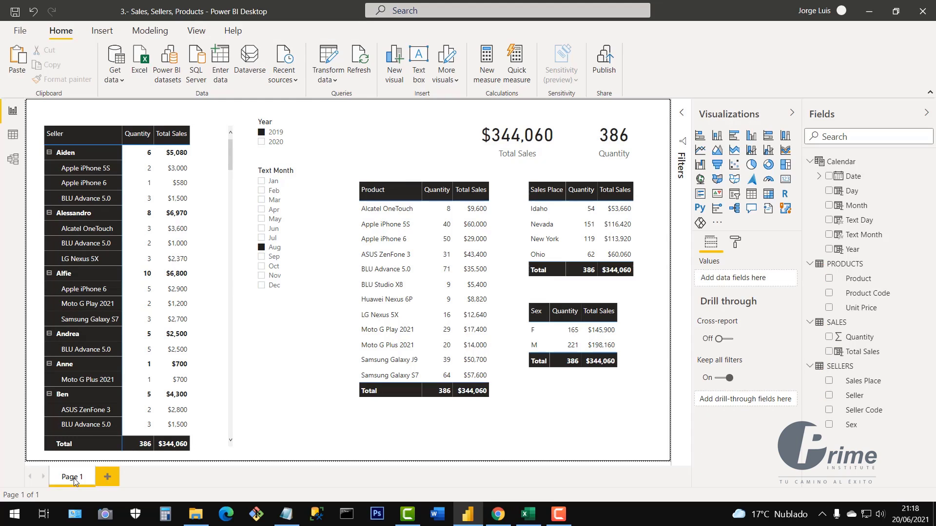
pyautogui.doubleClick(74, 478)
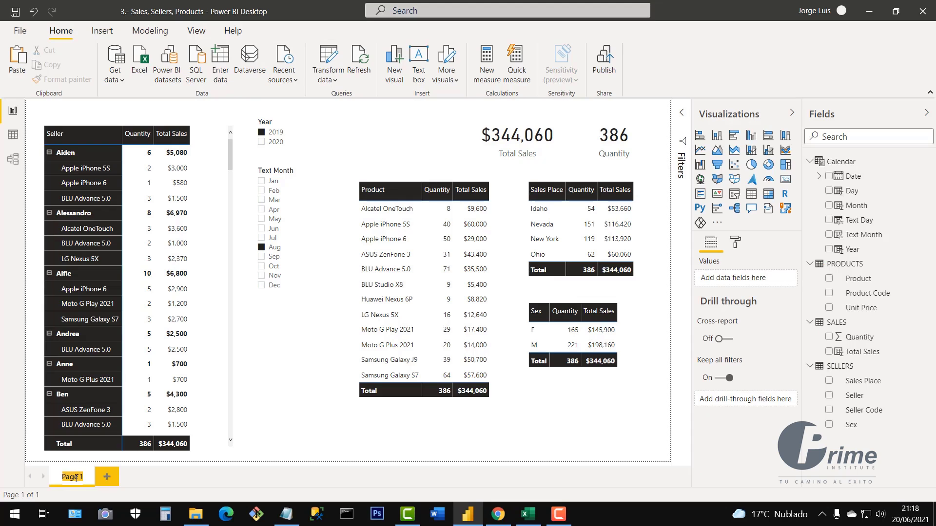
pyautogui.write('hOME')
pyautogui.press('Return')
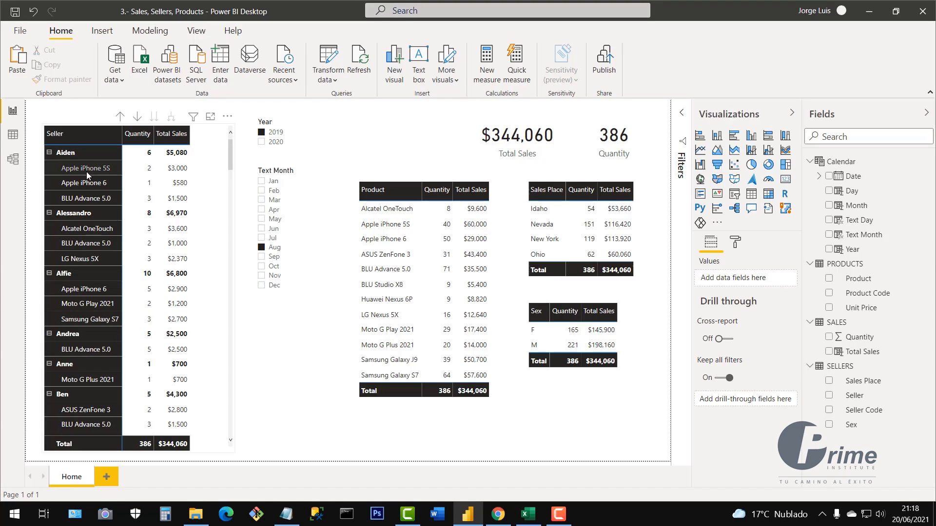
# - Duplicate the Home page and delete the Product table from the copy
pyautogui.rightClick(74, 481)
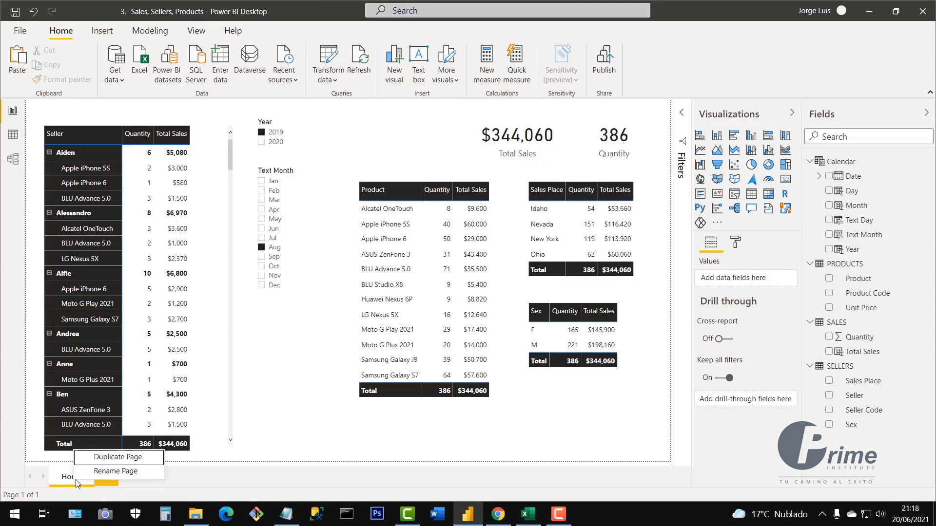
pyautogui.click(116, 462)
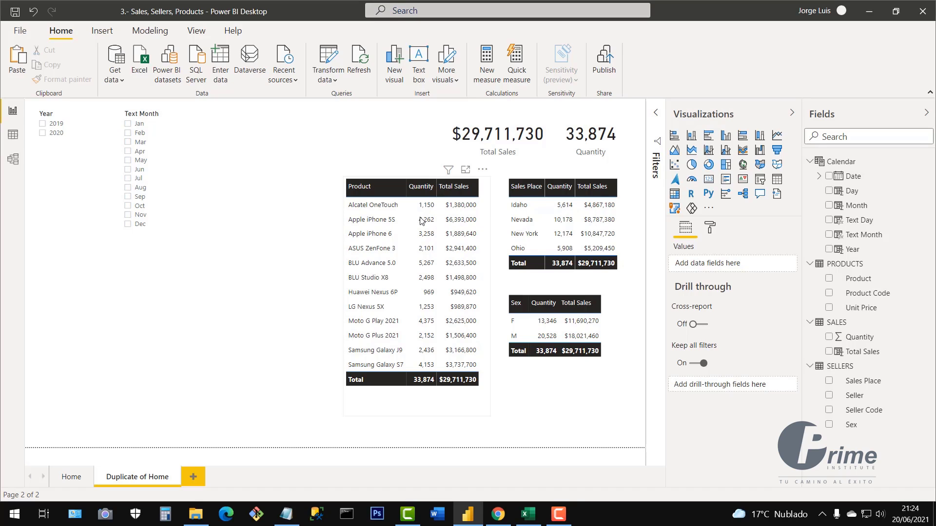
pyautogui.moveTo(481, 219); pyautogui.dragTo(419, 235)
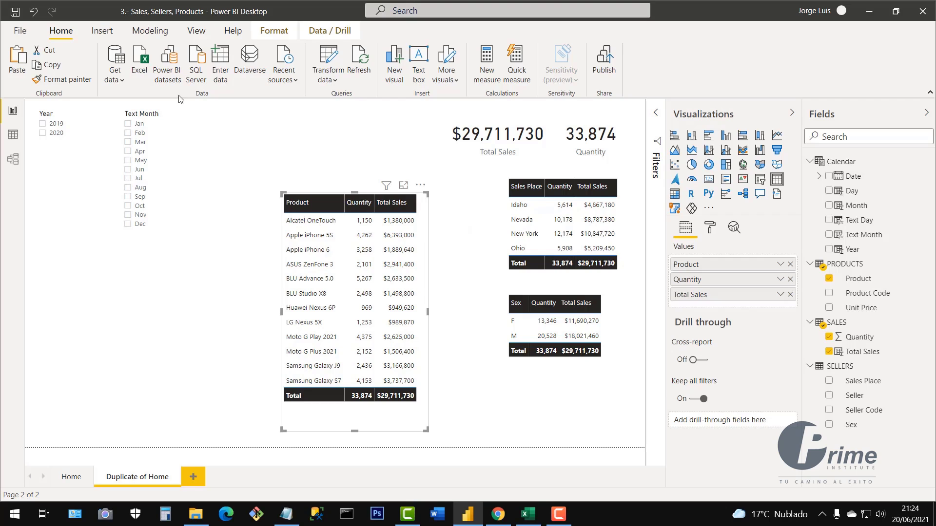
pyautogui.press('Delete')
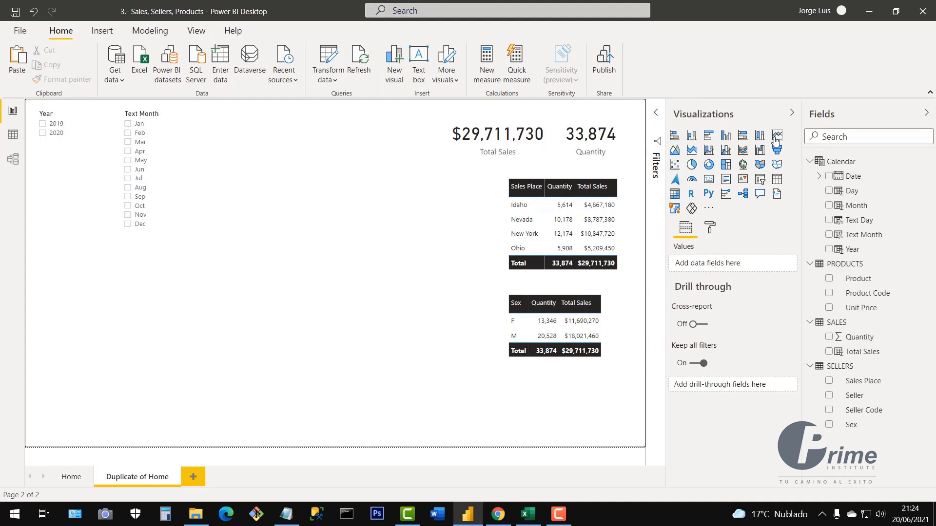
# - Add an empty line chart beneath the slicers on the duplicate page and enlarge it to reach the Sex table
pyautogui.moveTo(665, 233); pyautogui.dragTo(754, 233)
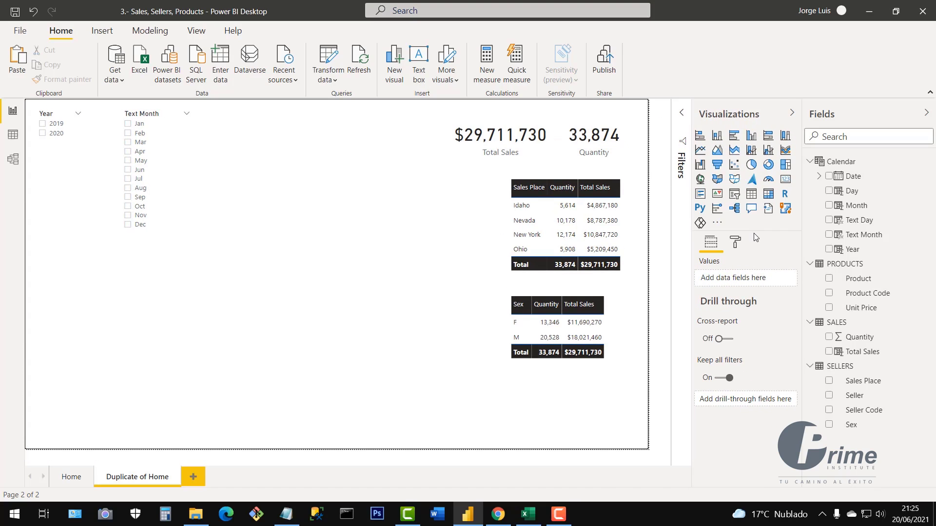
pyautogui.click(700, 150)
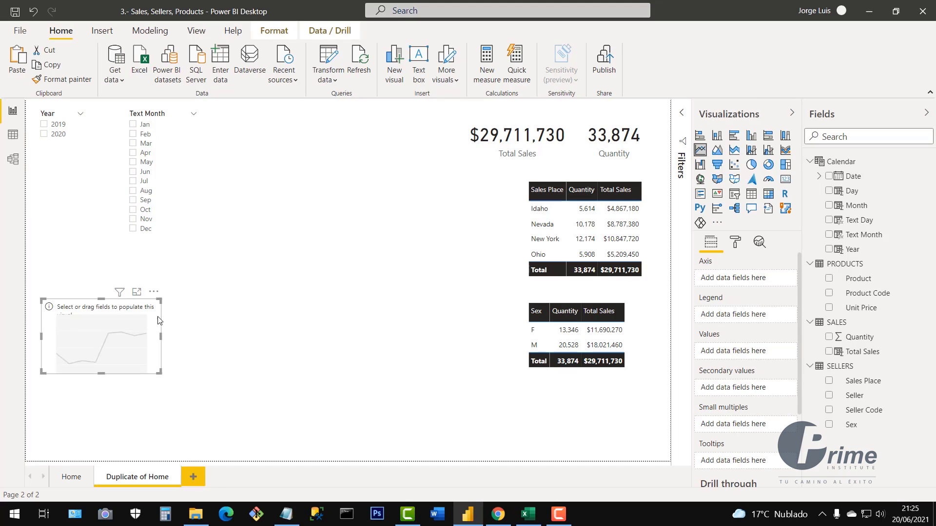
pyautogui.moveTo(158, 317); pyautogui.dragTo(158, 269)
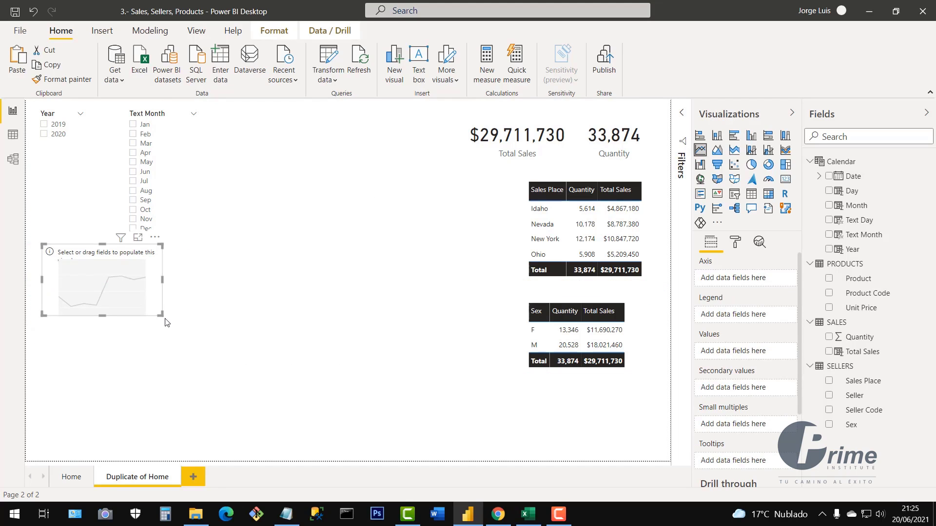
pyautogui.moveTo(162, 315); pyautogui.dragTo(506, 440)
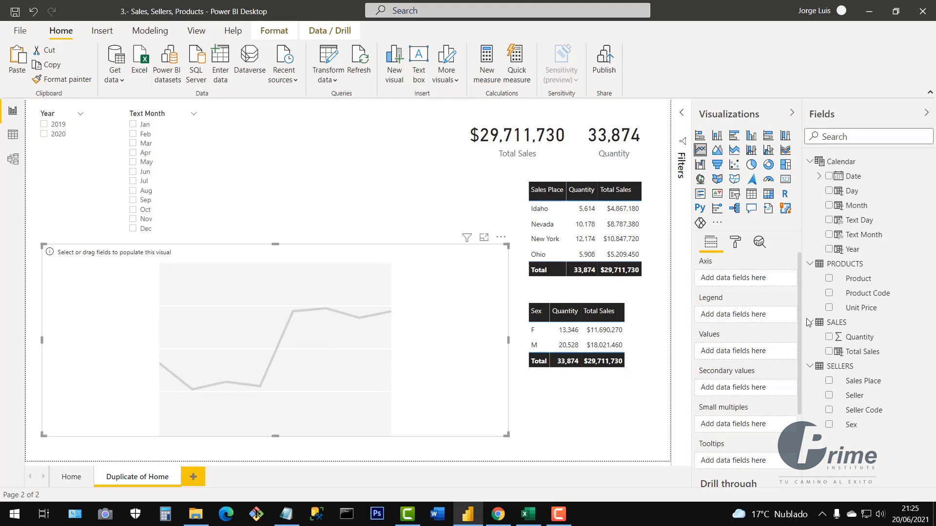
# - Populate the line chart with Text Month on the axis, Quantity as values and Total Sales as secondary values
pyautogui.click(829, 236)
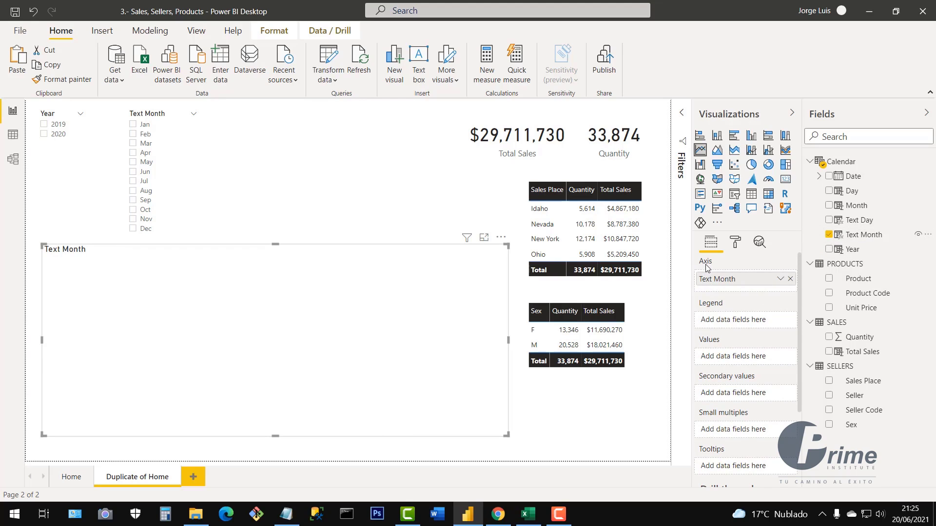
pyautogui.click(829, 337)
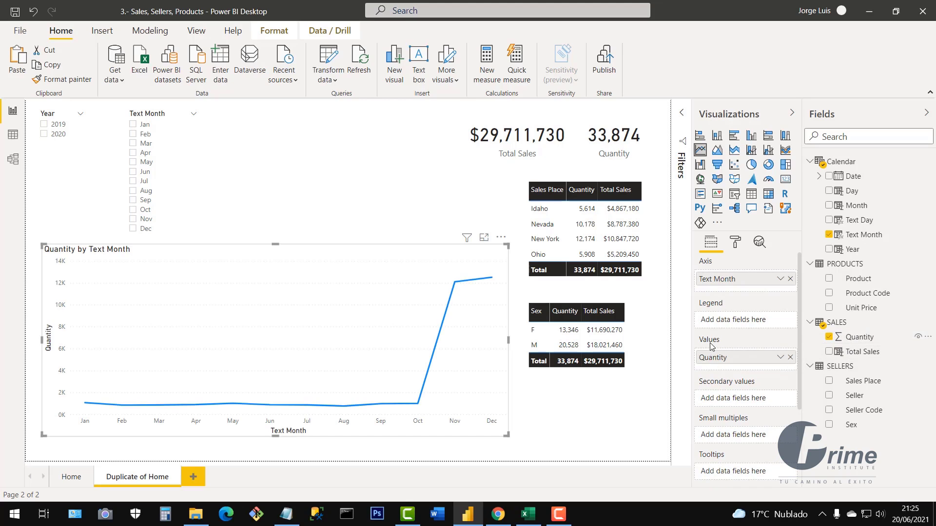
pyautogui.click(828, 352)
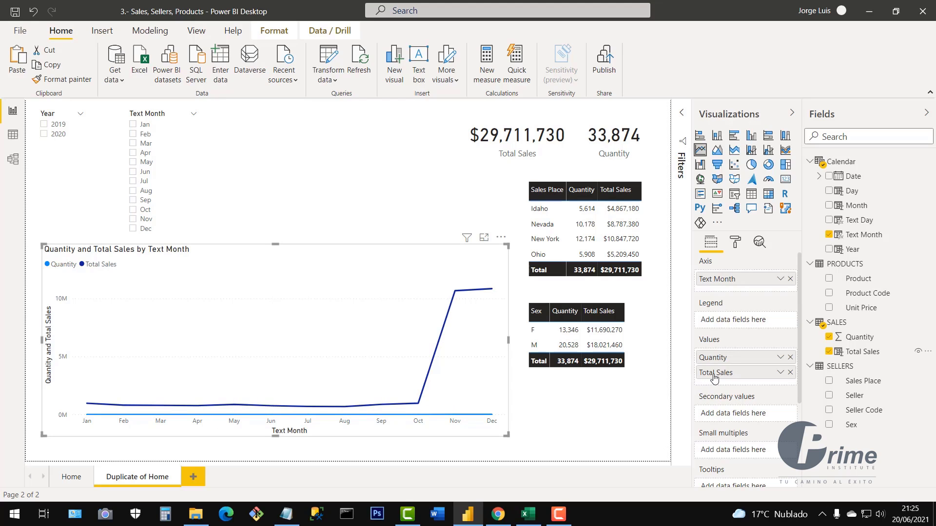
pyautogui.moveTo(715, 378); pyautogui.dragTo(715, 414)
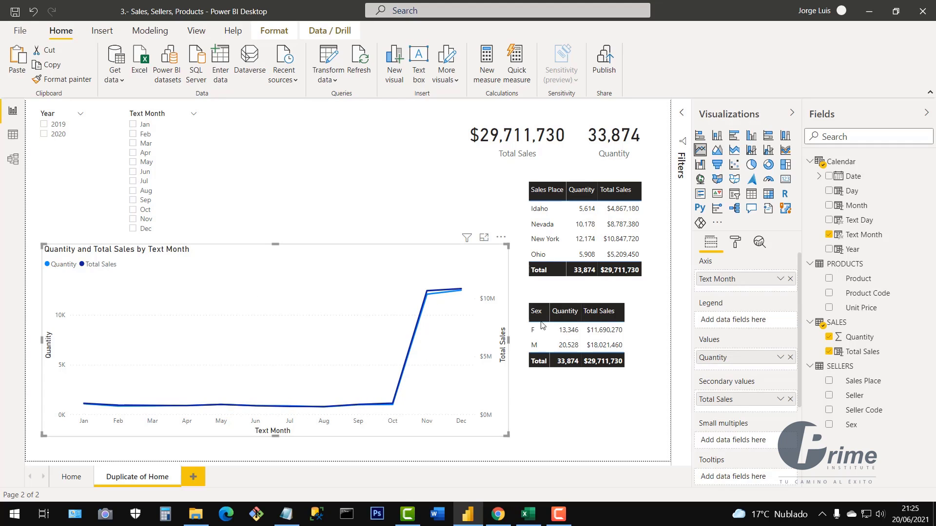
# - Widen the formatting area and set the line chart's secondary Y axis to a Log scale, keeping that axis on
pyautogui.click(735, 242)
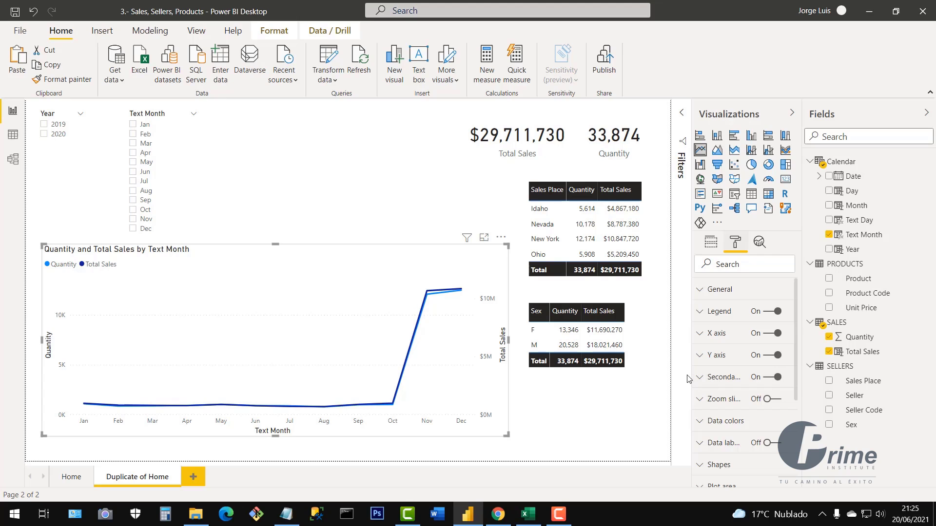
pyautogui.moveTo(692, 374); pyautogui.dragTo(653, 379)
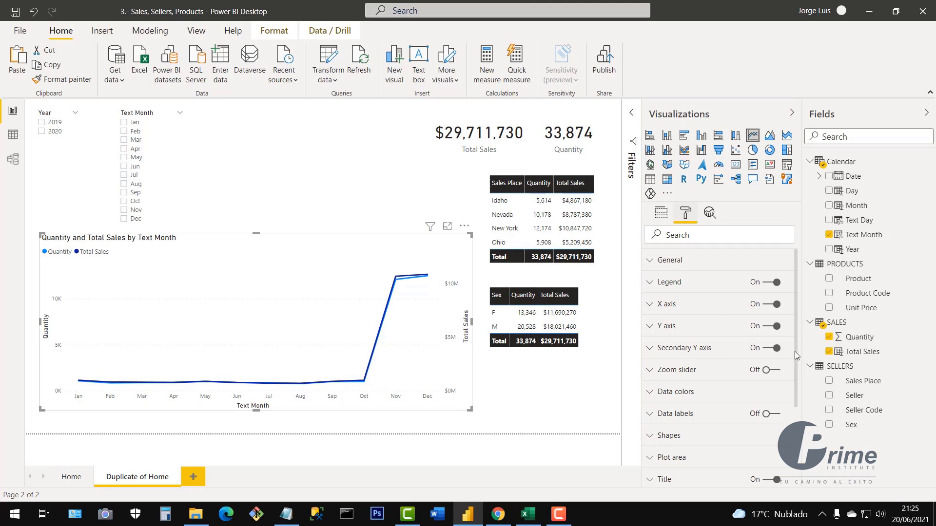
pyautogui.click(763, 352)
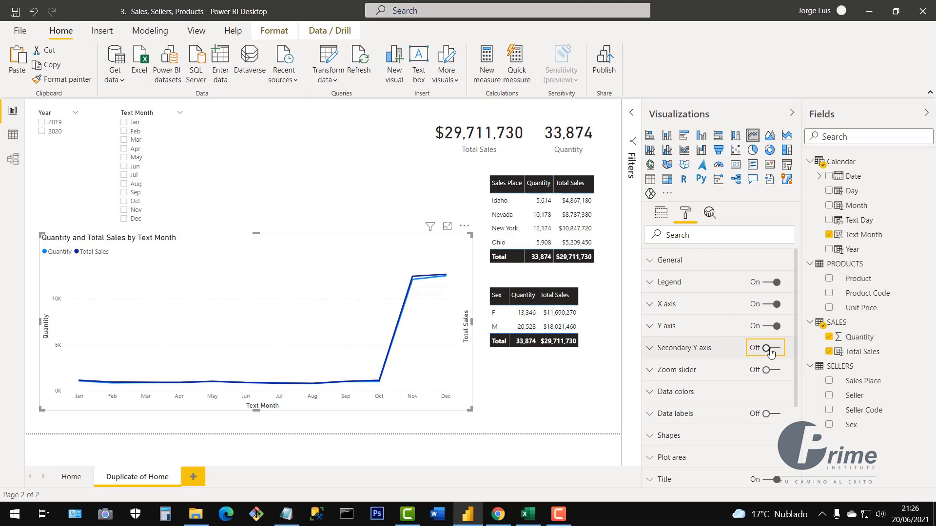
pyautogui.click(773, 350)
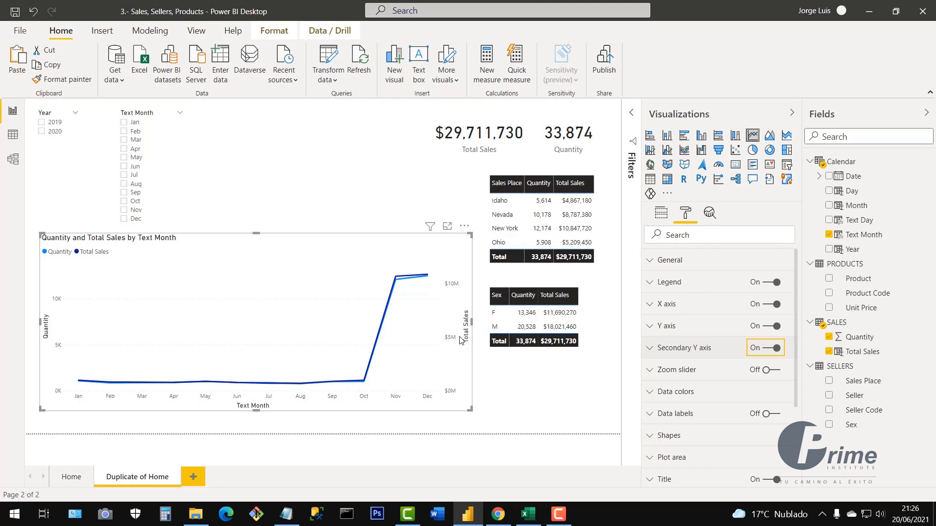
pyautogui.click(649, 349)
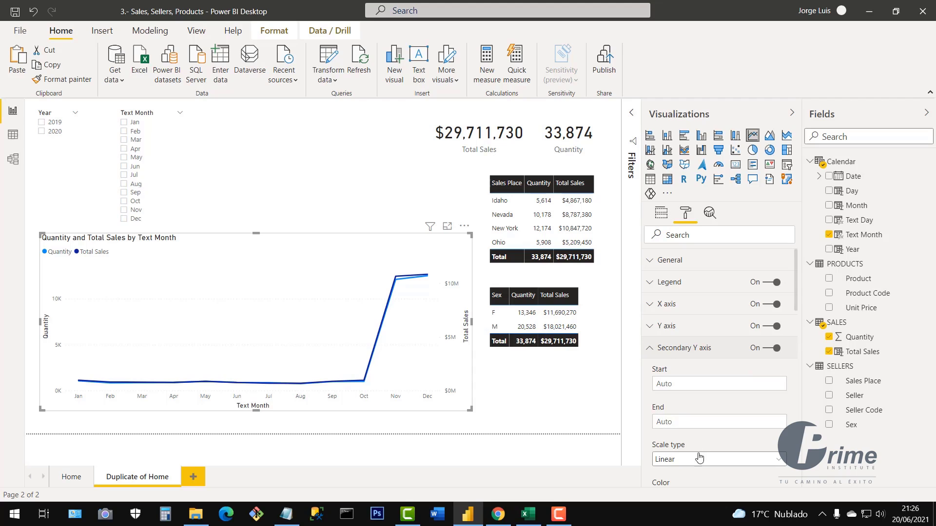
pyautogui.scroll(-1, 709, 452)
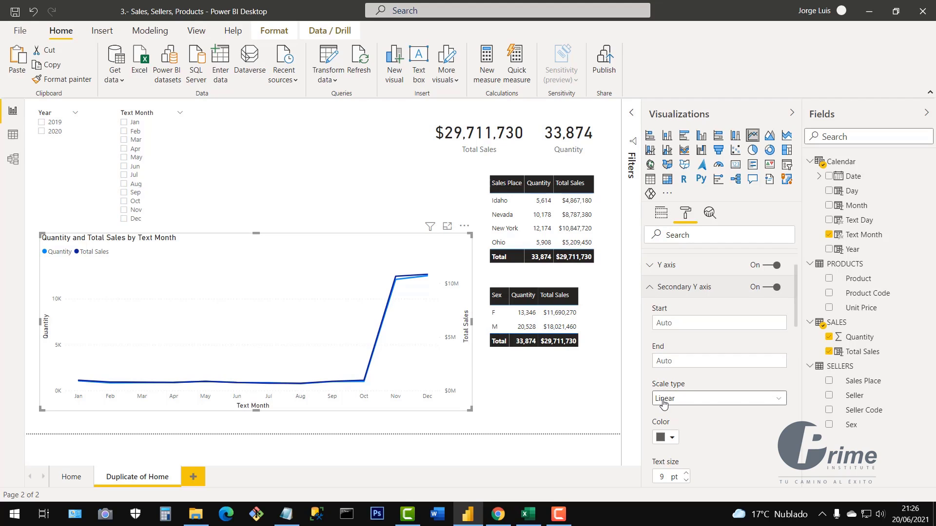
pyautogui.click(779, 400)
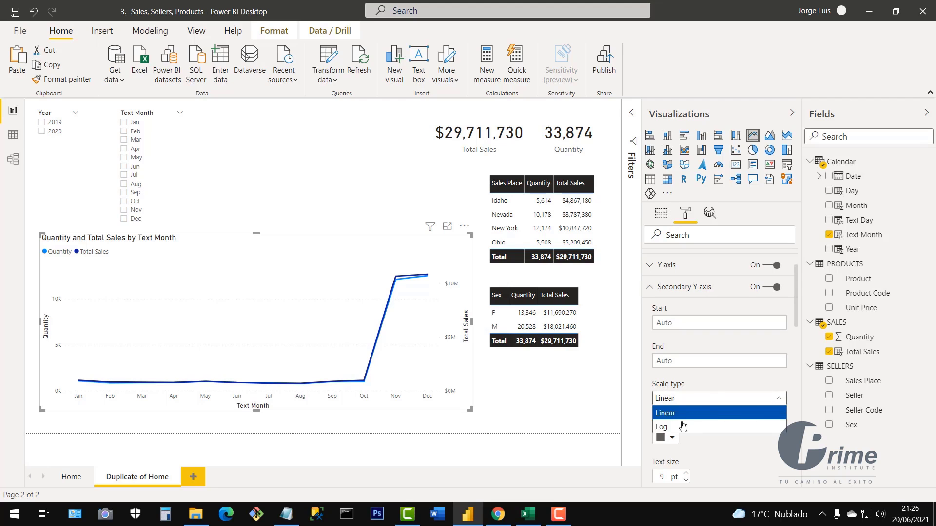
pyautogui.click(669, 430)
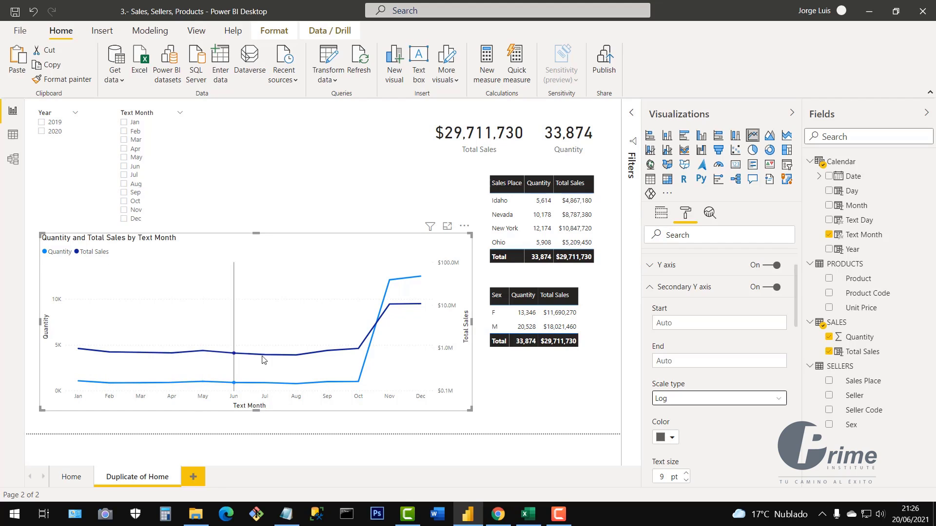
pyautogui.click(651, 293)
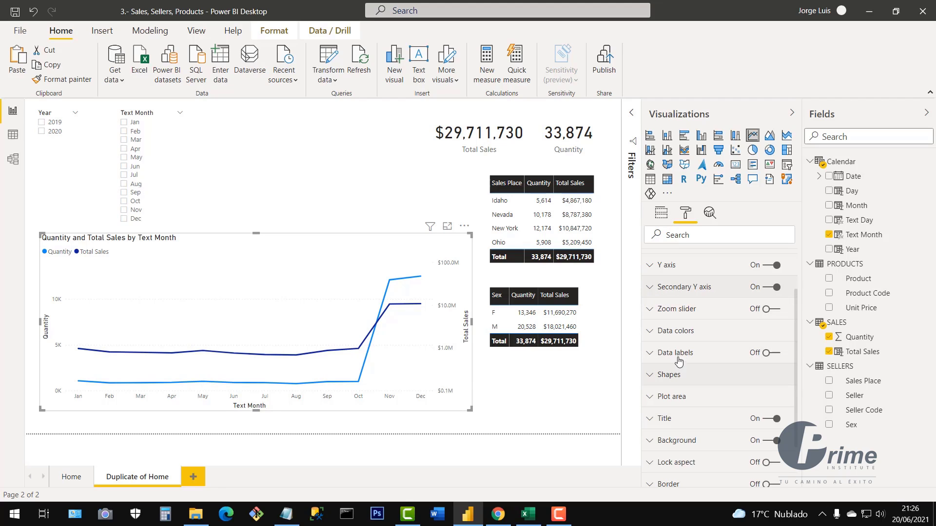
# - Recolor the chart's Total Sales line with a custom green, #44BB08
pyautogui.click(653, 339)
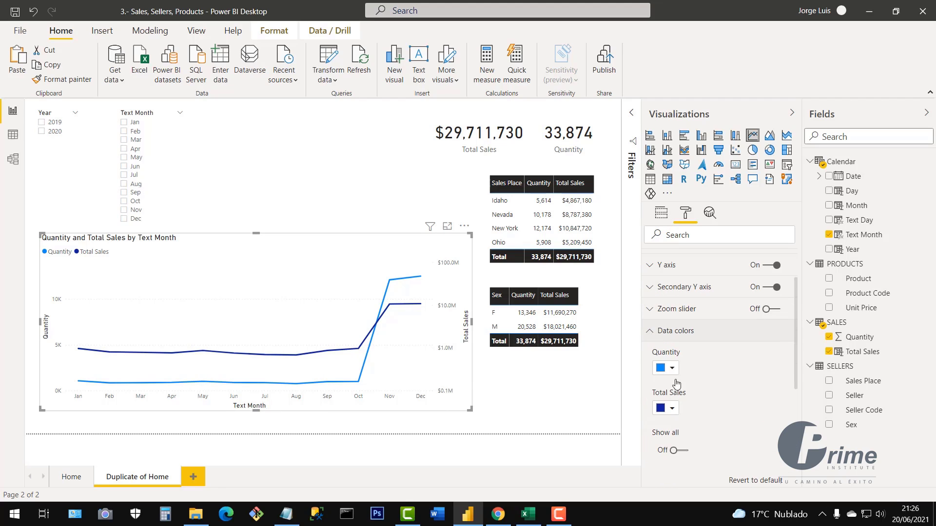
pyautogui.click(672, 412)
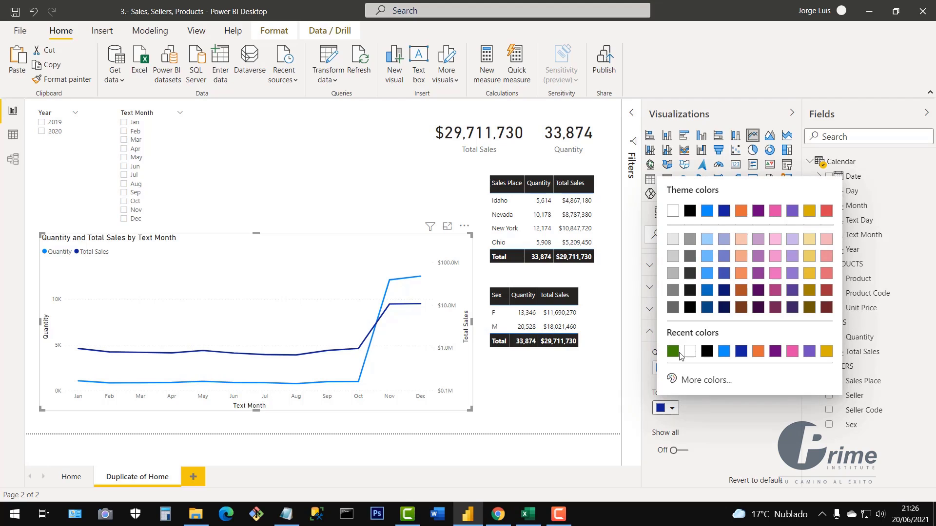
pyautogui.click(694, 384)
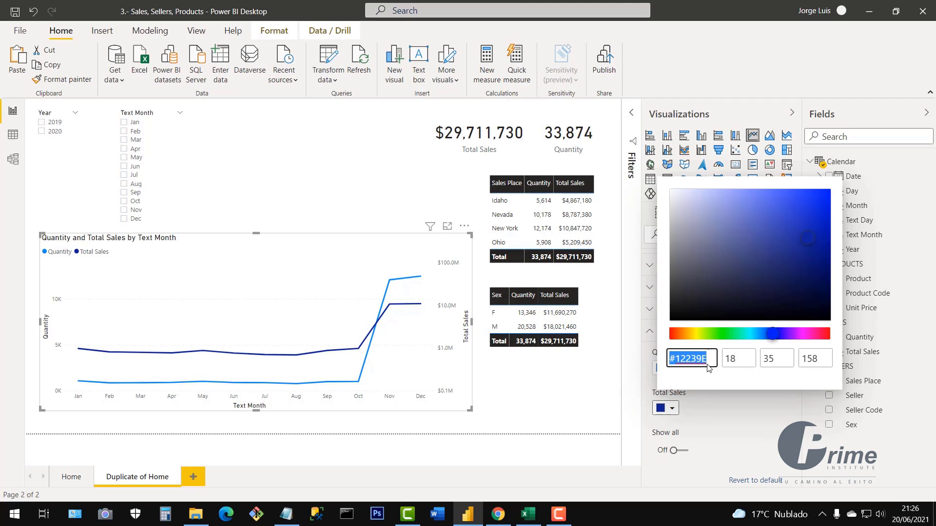
pyautogui.click(715, 336)
pyautogui.moveTo(808, 244); pyautogui.dragTo(823, 227)
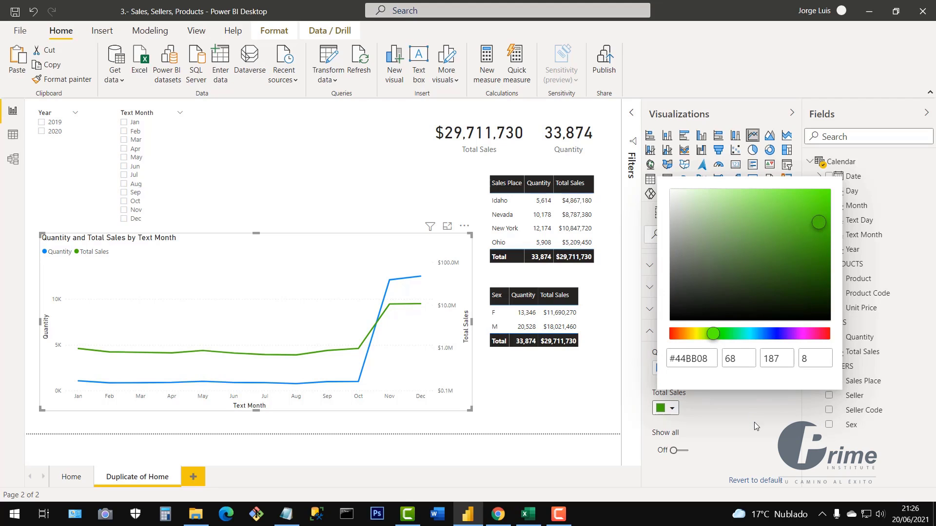
pyautogui.click(331, 365)
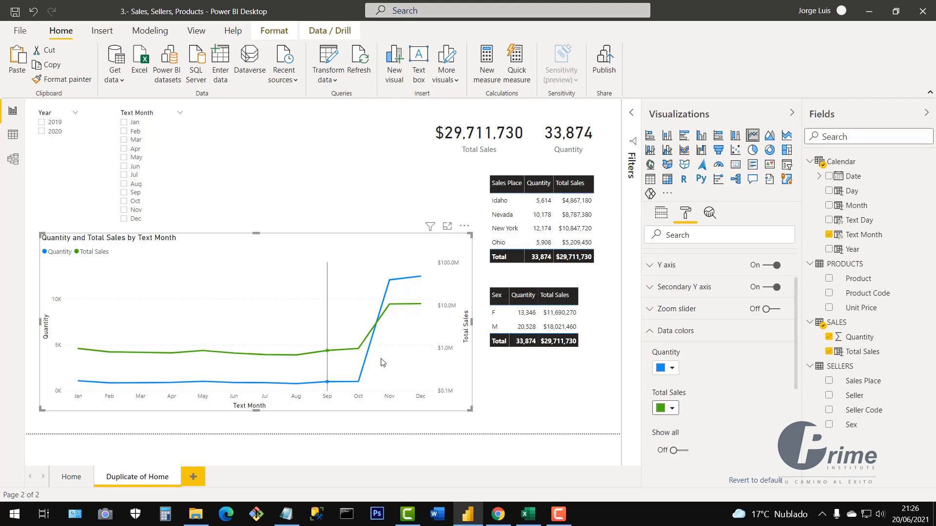
pyautogui.click(672, 335)
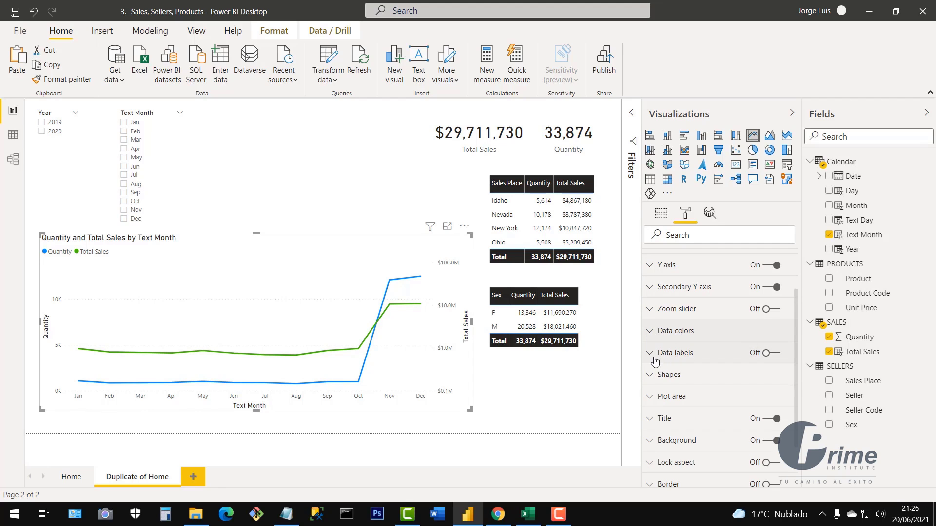
# - Turn on data labels for the line chart and set their display units to None
pyautogui.click(772, 353)
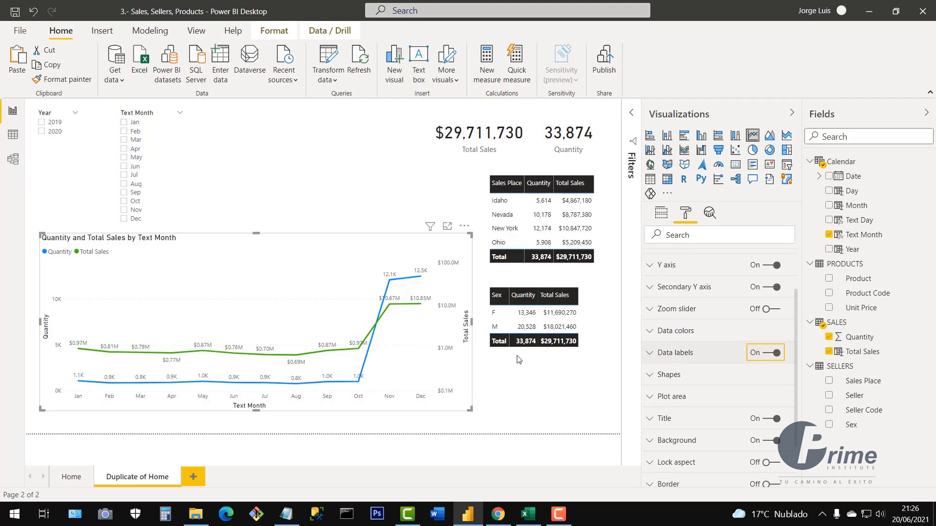
pyautogui.click(655, 355)
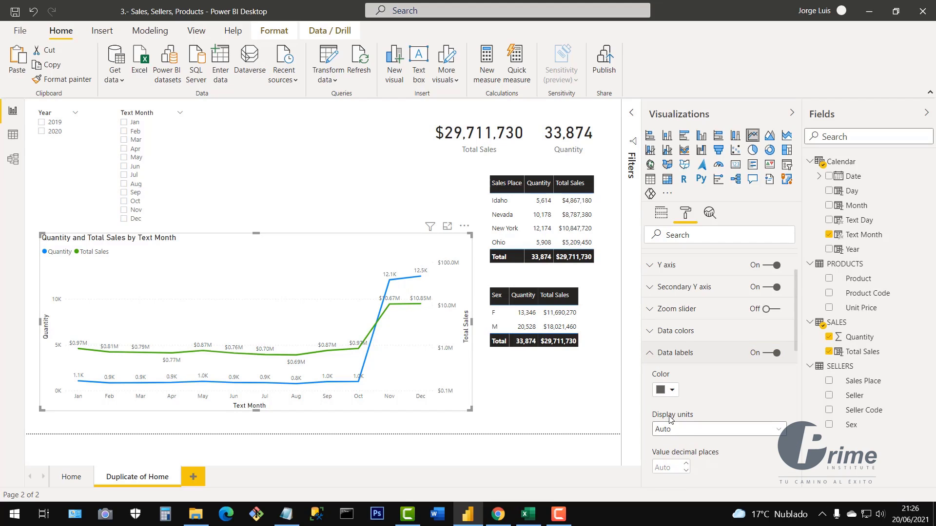
pyautogui.click(687, 430)
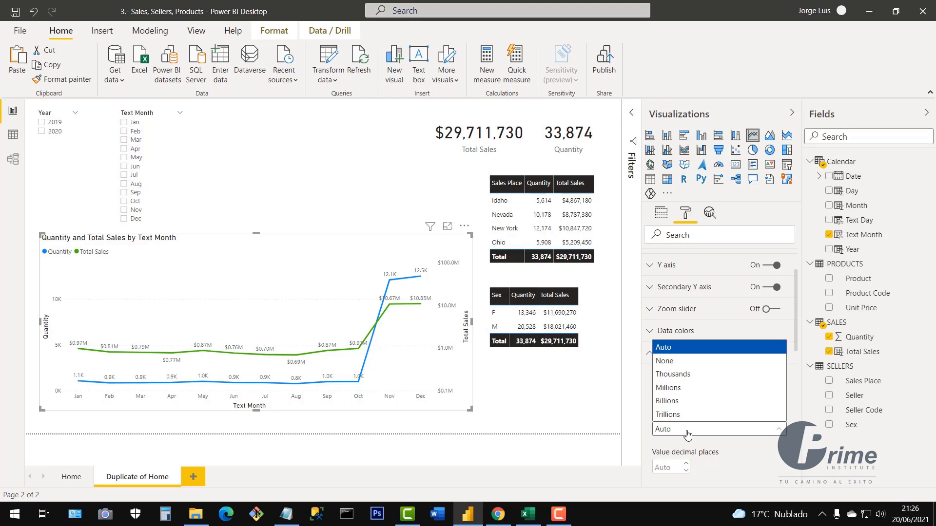
pyautogui.click(668, 367)
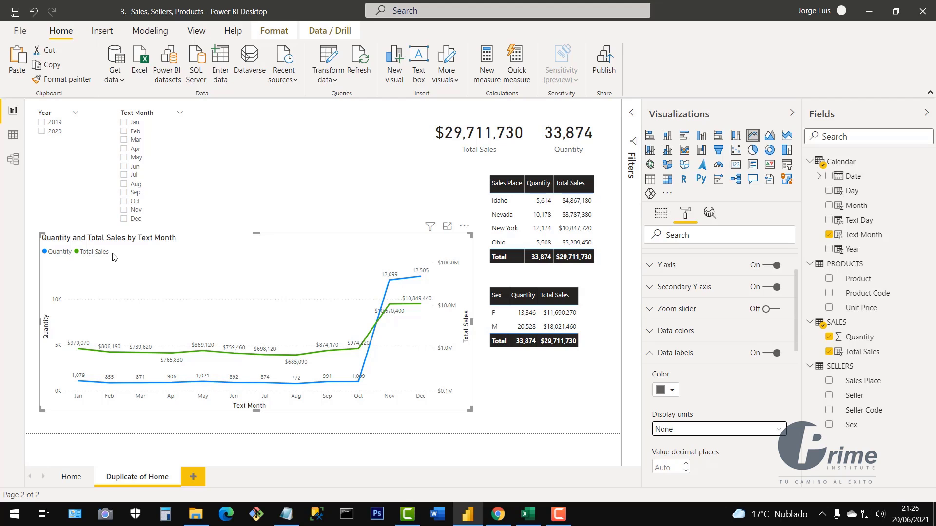
pyautogui.click(646, 354)
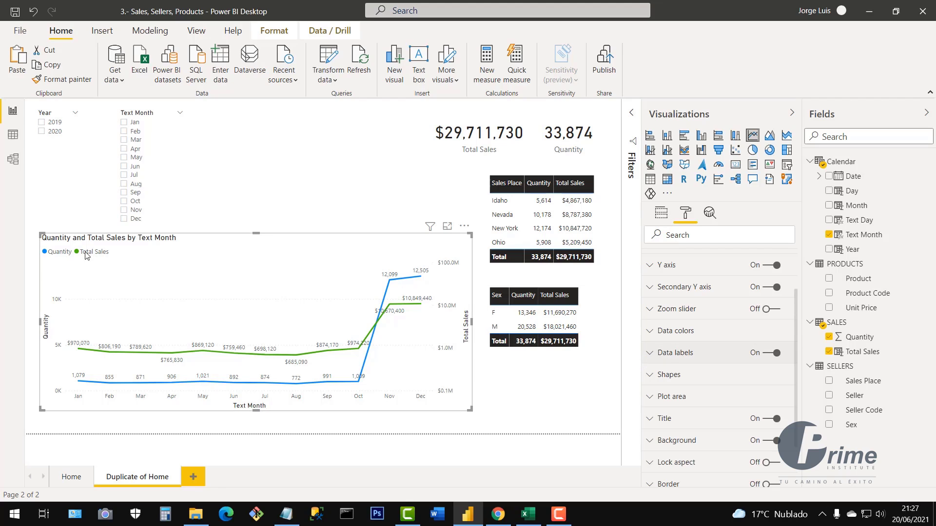
# - Set the line chart's legend position to Top Center
pyautogui.scroll(3, 714, 397)
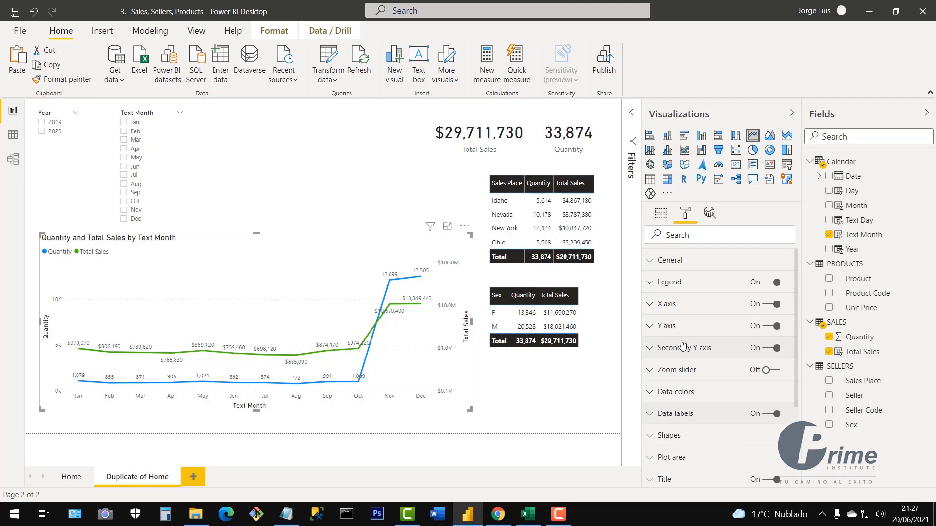
pyautogui.click(652, 287)
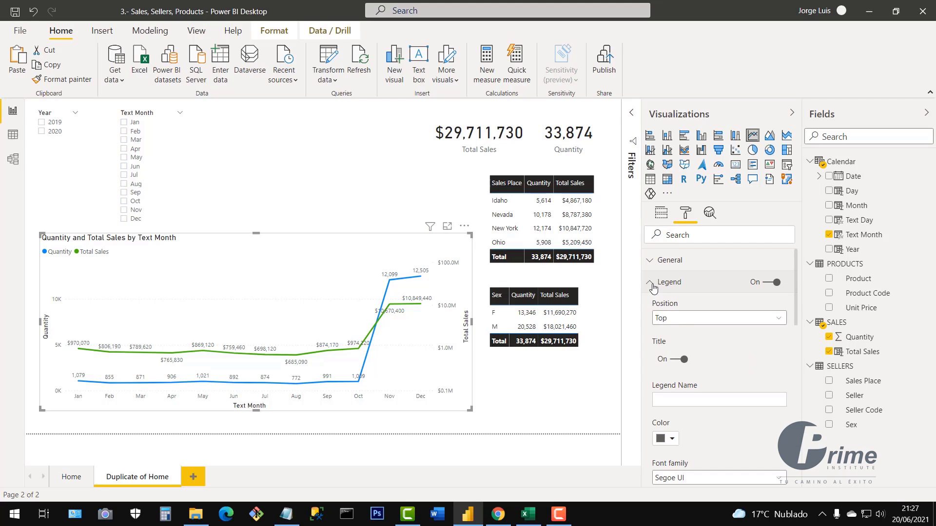
pyautogui.click(669, 320)
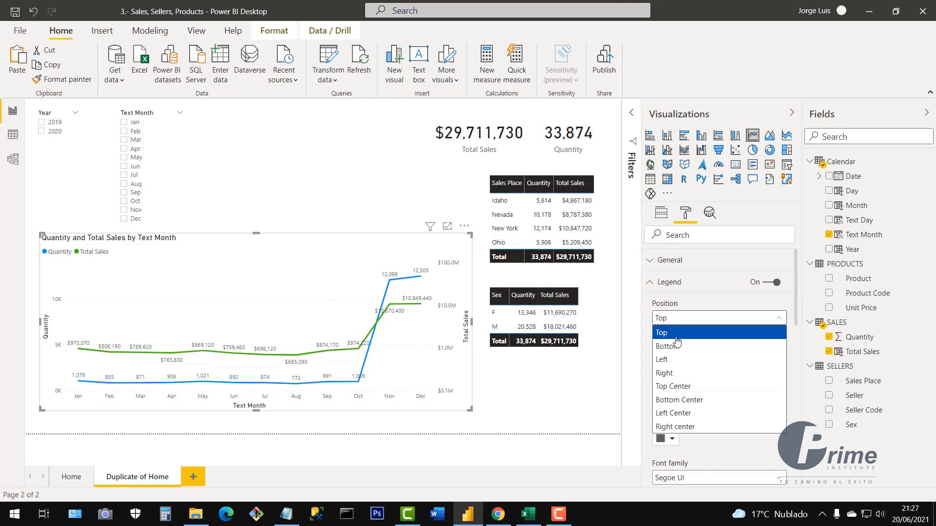
pyautogui.click(675, 387)
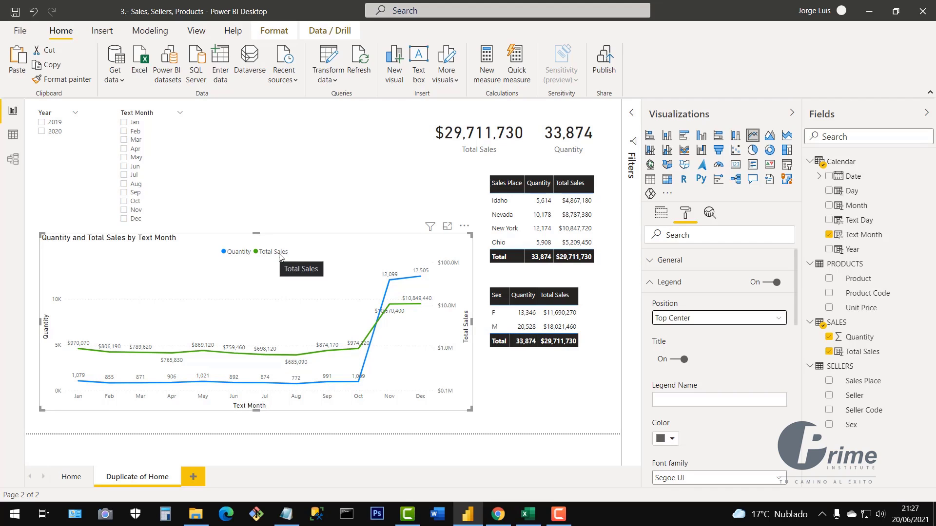
pyautogui.click(652, 288)
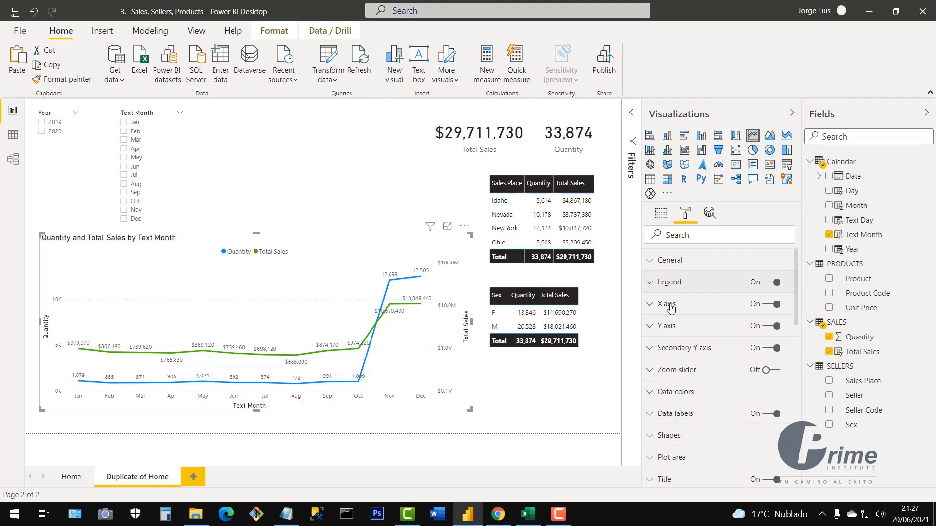
# - Center the line chart's title and set its text size to 21 pt
pyautogui.scroll(-2, 677, 458)
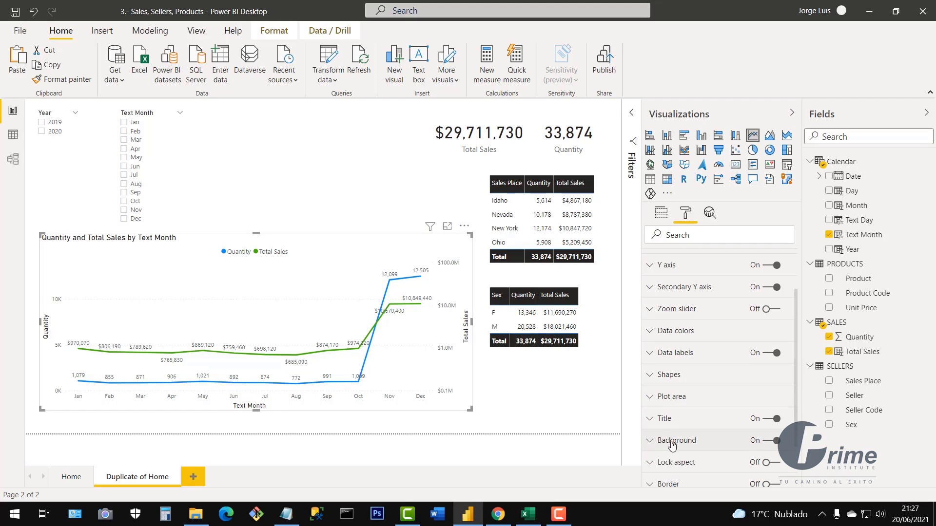
pyautogui.click(651, 420)
pyautogui.scroll(-3, 731, 414)
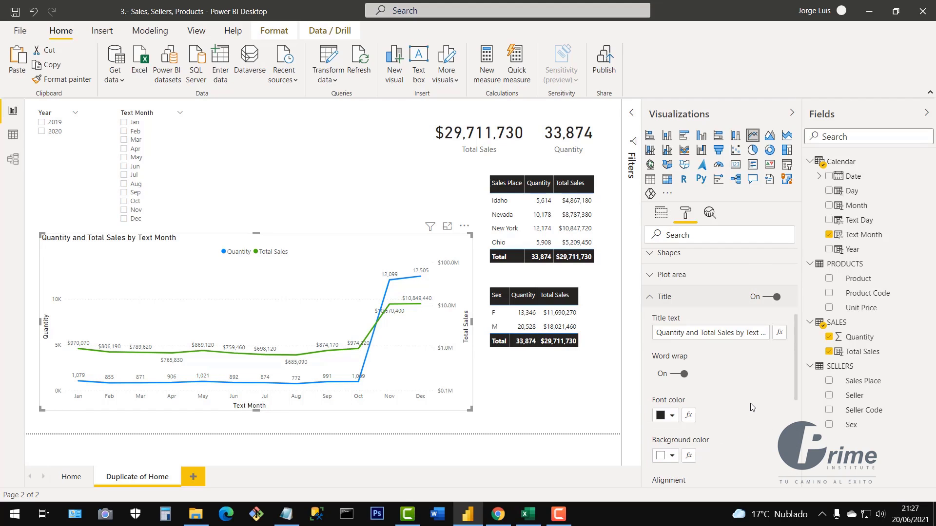
pyautogui.scroll(-1, 696, 430)
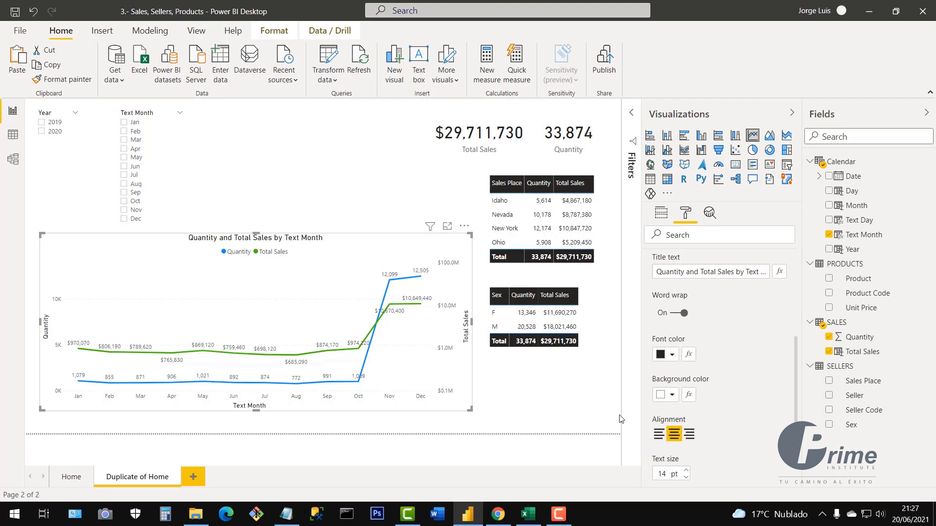
pyautogui.click(677, 437)
pyautogui.click(686, 471)
pyautogui.click(686, 471)
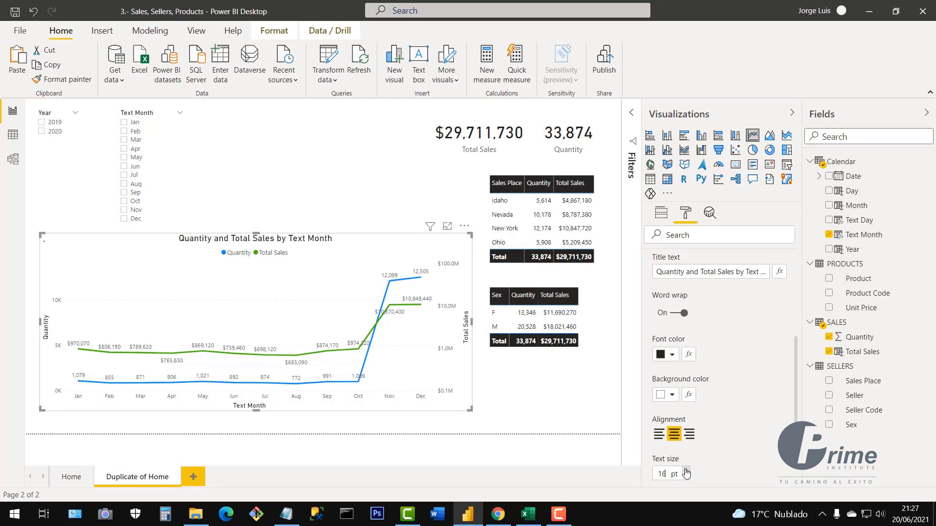
pyautogui.click(686, 471)
pyautogui.click(686, 470)
pyautogui.click(685, 471)
pyautogui.click(686, 471)
pyautogui.click(685, 471)
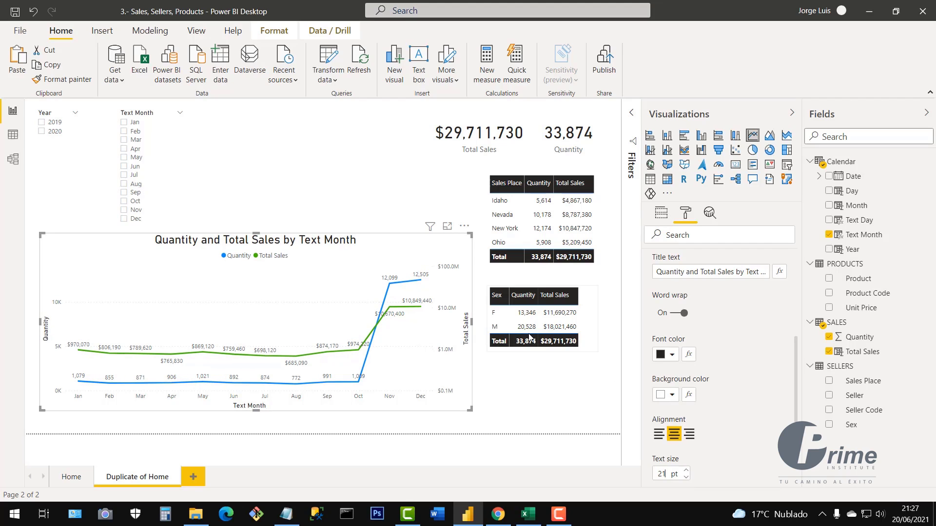
pyautogui.scroll(5, 716, 368)
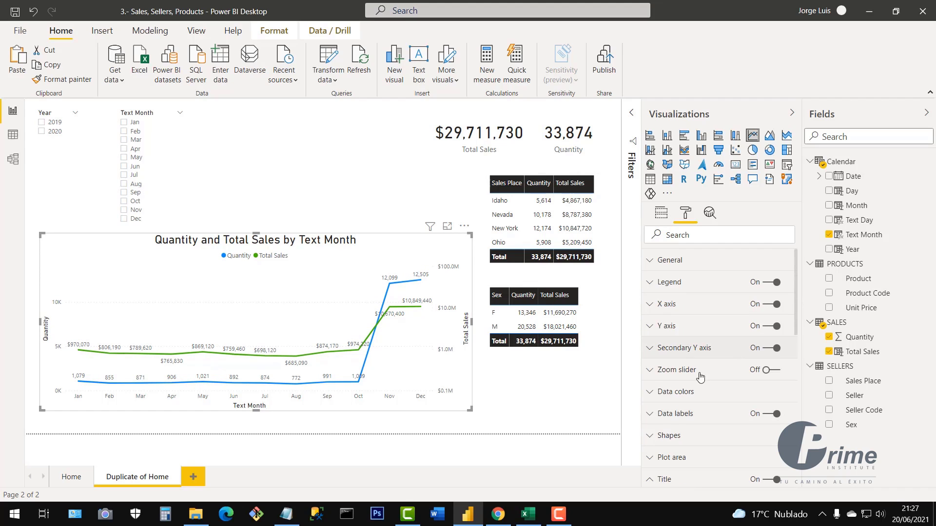
# - Collapse the chart's title settings and rename the duplicated Home page as Line Chart
pyautogui.scroll(-4, 670, 394)
pyautogui.scroll(2, 677, 371)
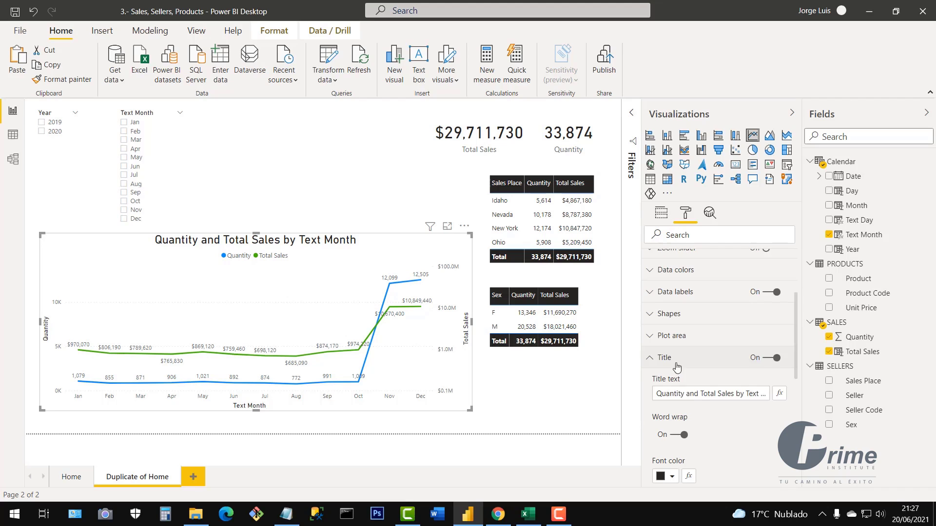
pyautogui.click(651, 358)
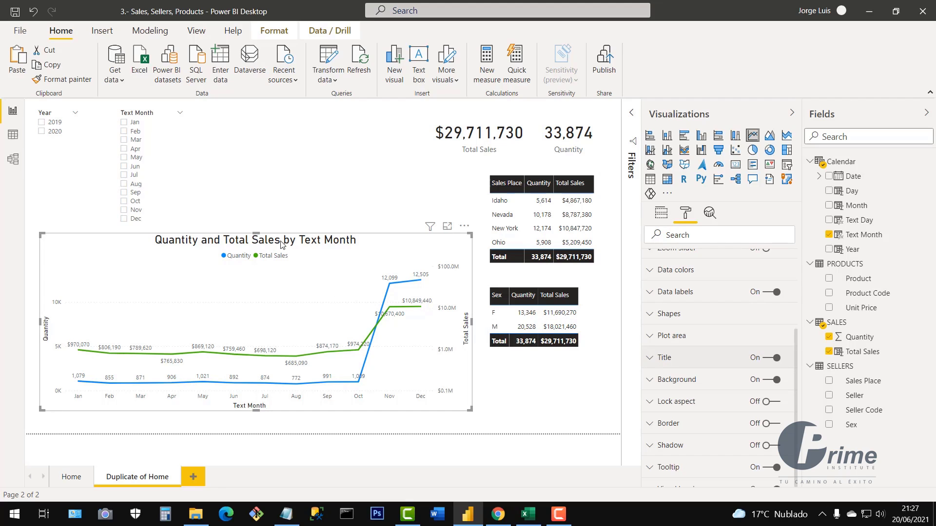
pyautogui.doubleClick(134, 483)
pyautogui.write('L')
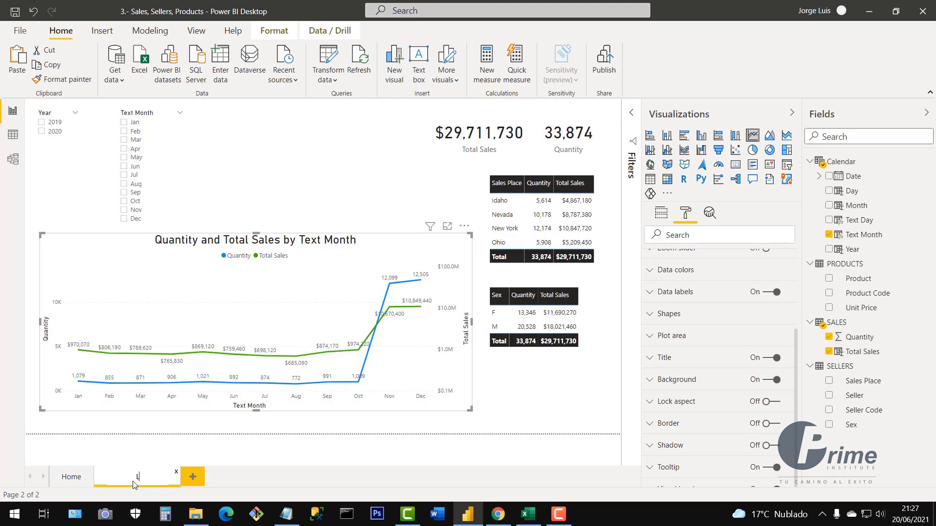
pyautogui.write('ine Chart')
pyautogui.press('Return')
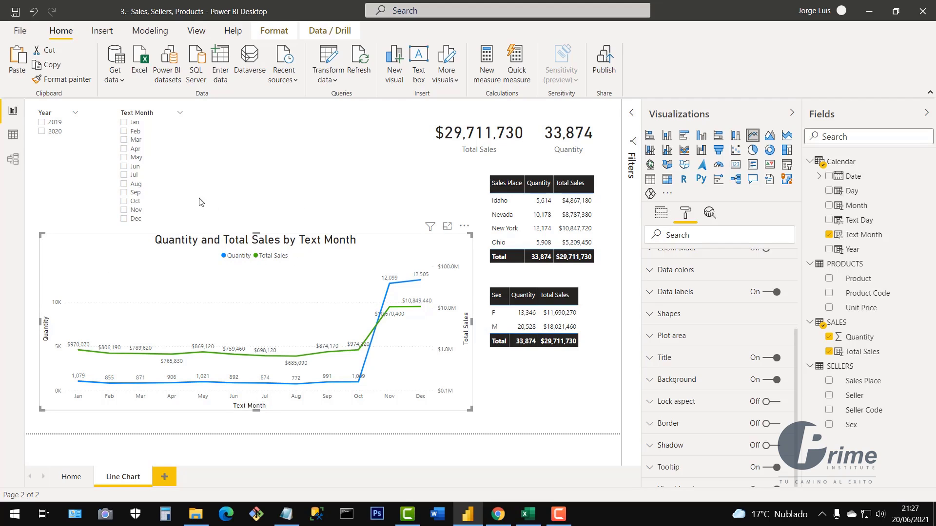
# - Test the slicers by filtering the page by 2020, 2019 and July, clearing the month and keeping only 2020 selected
pyautogui.press('Escape')
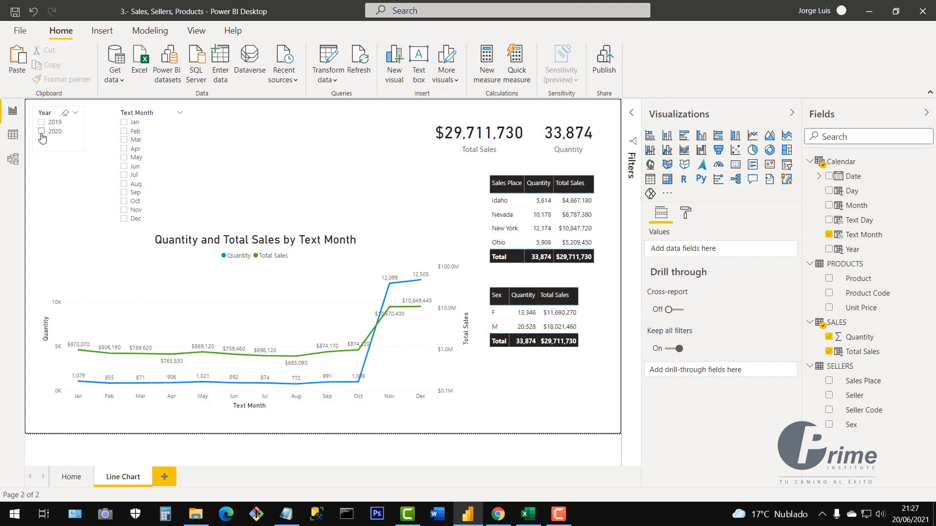
pyautogui.click(43, 135)
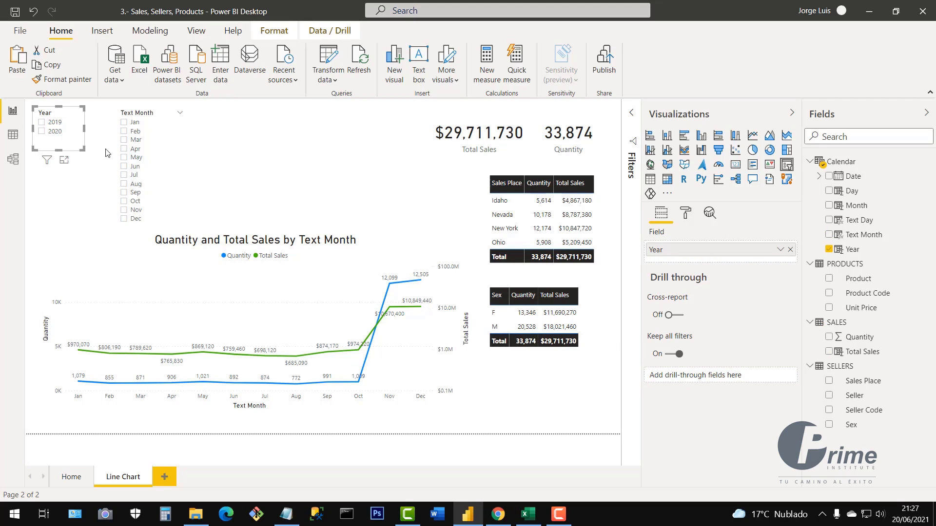
pyautogui.click(43, 132)
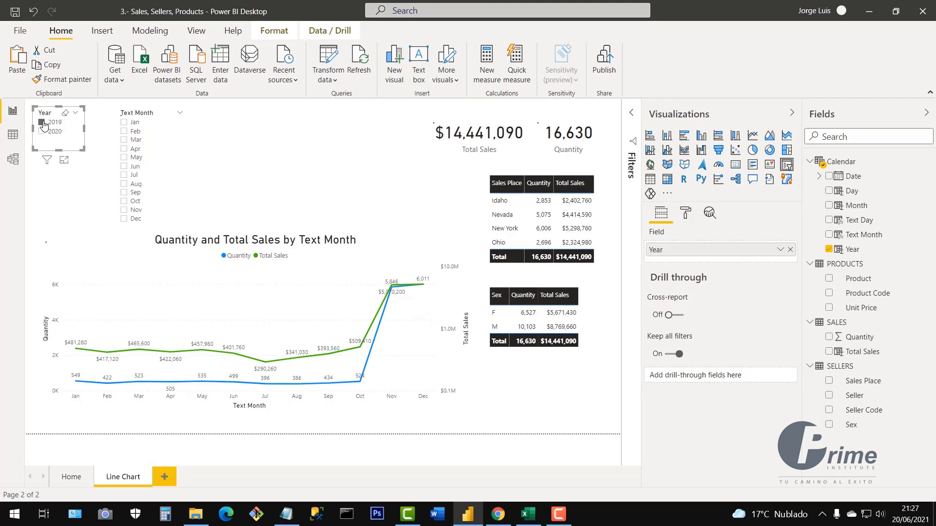
pyautogui.click(43, 122)
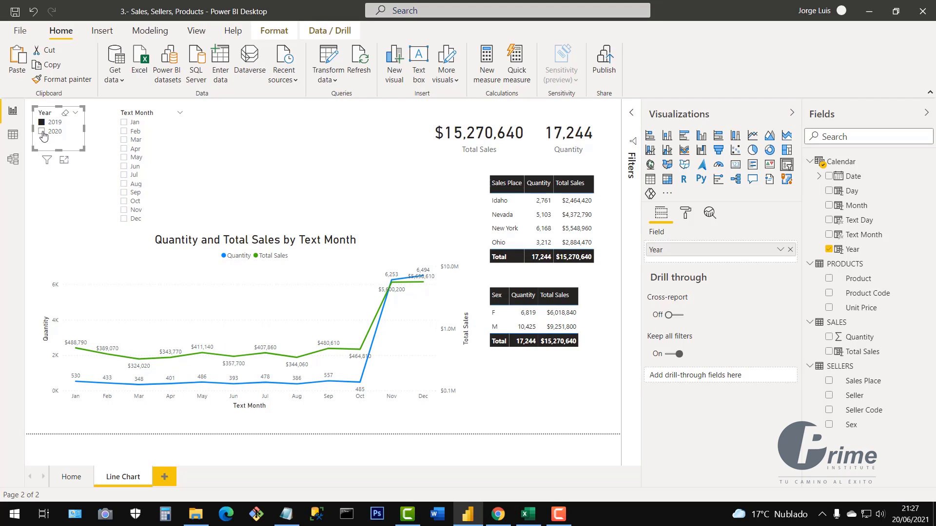
pyautogui.click(43, 132)
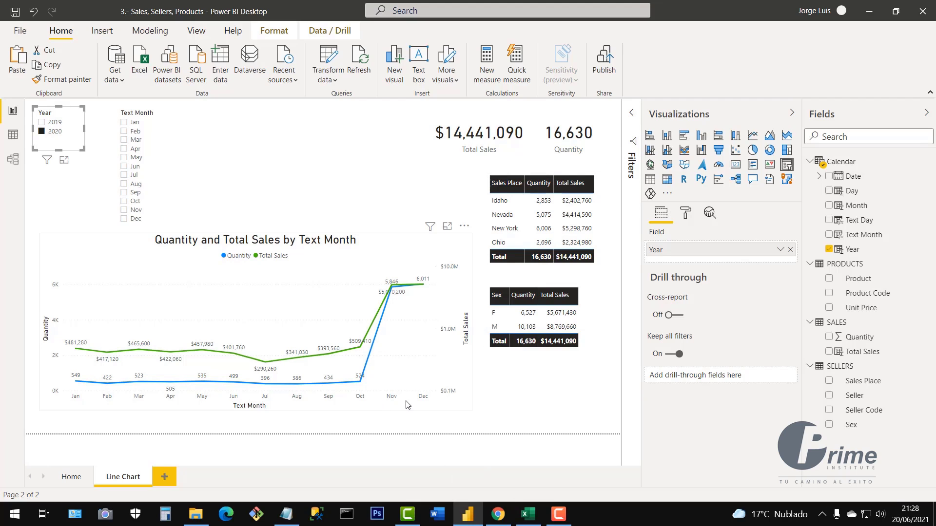
pyautogui.click(124, 176)
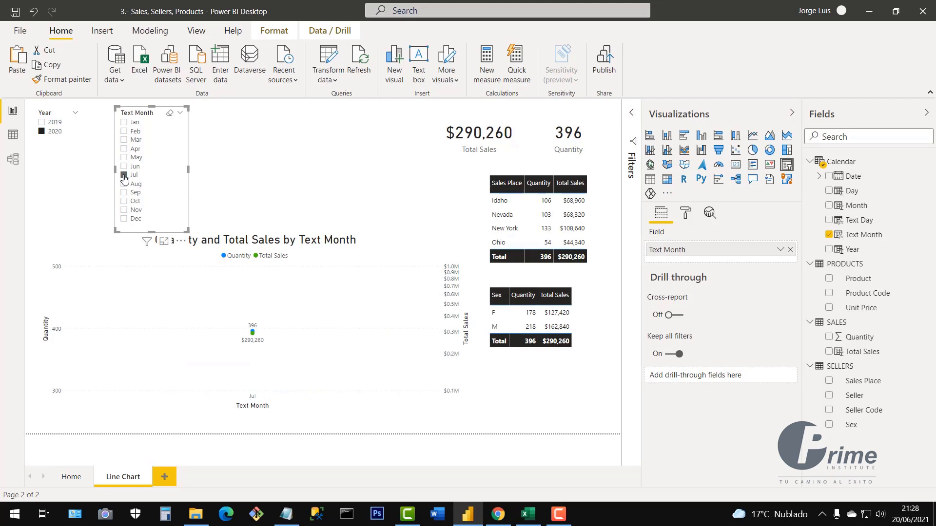
pyautogui.click(125, 176)
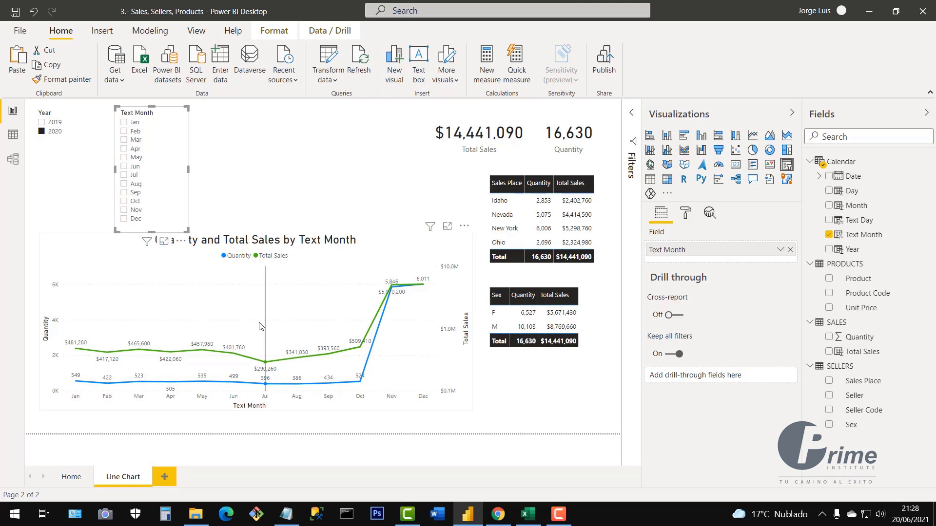
# - Duplicate the Line Chart page and delete the line chart from the copy
pyautogui.rightClick(130, 484)
pyautogui.click(172, 435)
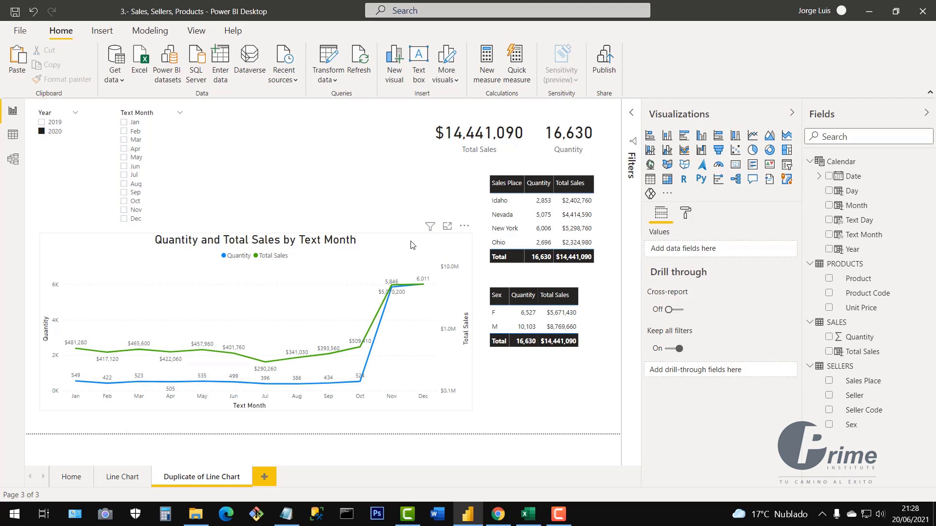
pyautogui.moveTo(438, 246); pyautogui.dragTo(423, 238)
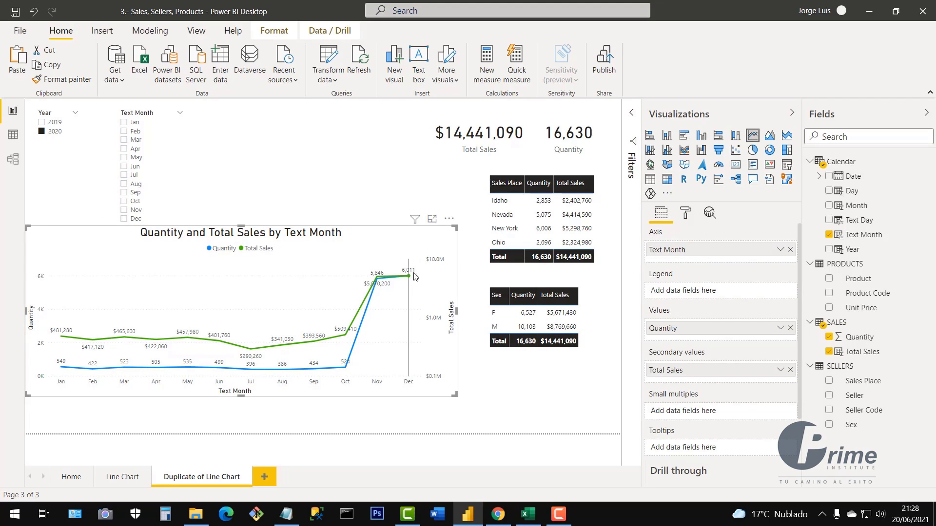
pyautogui.press('Delete')
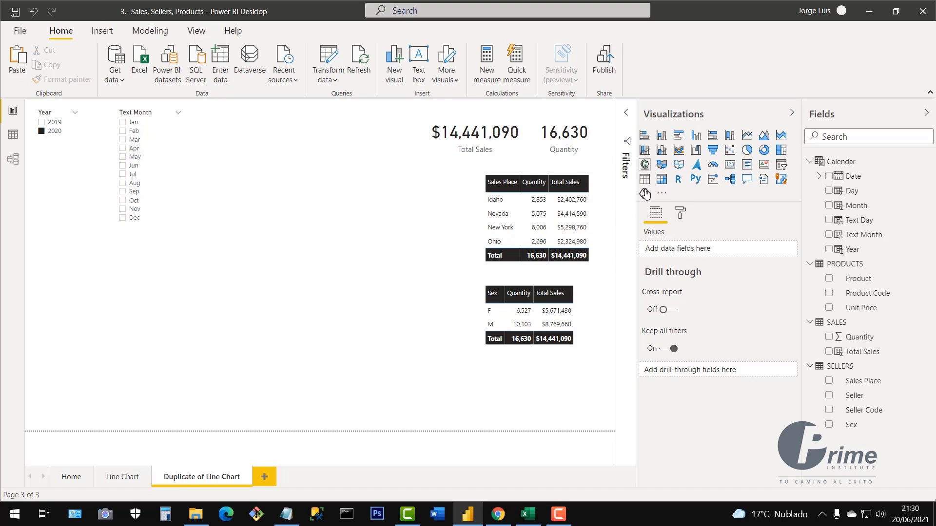
# - Add a line and stacked column chart and enlarge it to fill the empty area below the slicers
pyautogui.moveTo(638, 242); pyautogui.dragTo(720, 244)
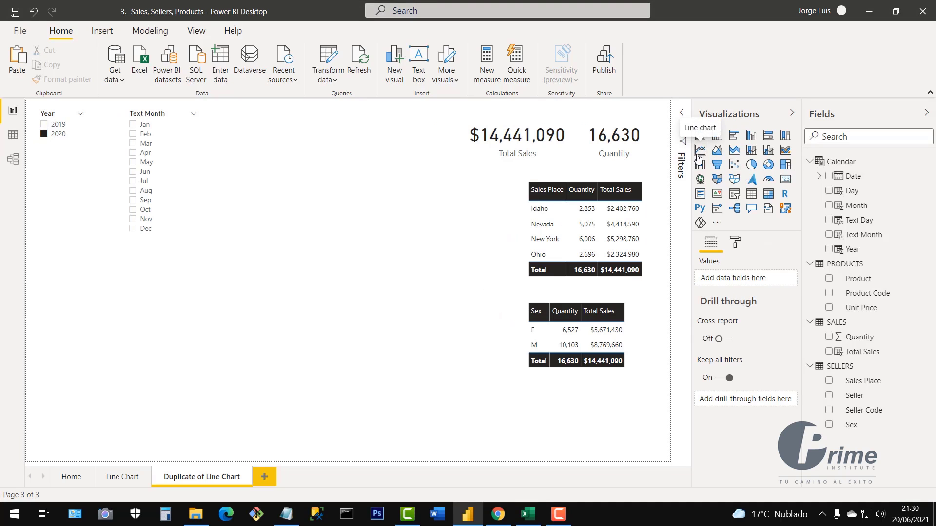
pyautogui.click(752, 151)
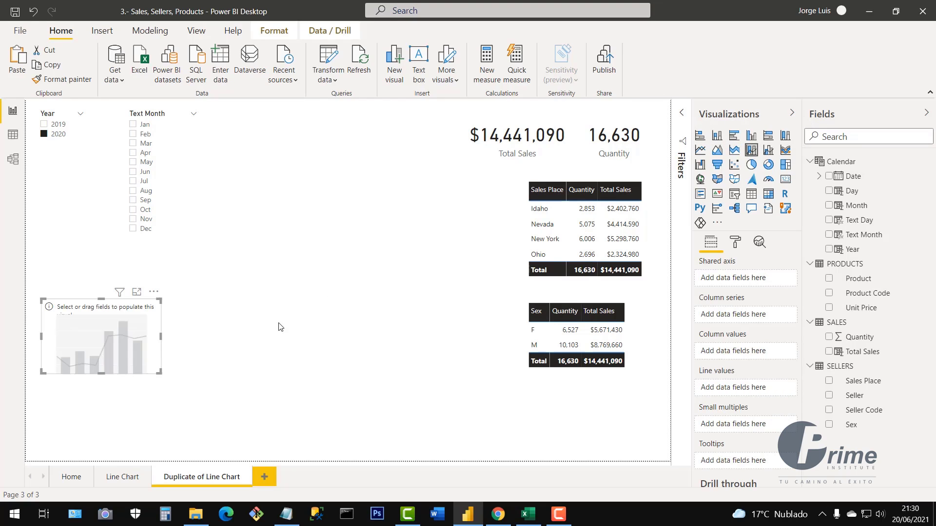
pyautogui.moveTo(162, 304); pyautogui.dragTo(161, 255)
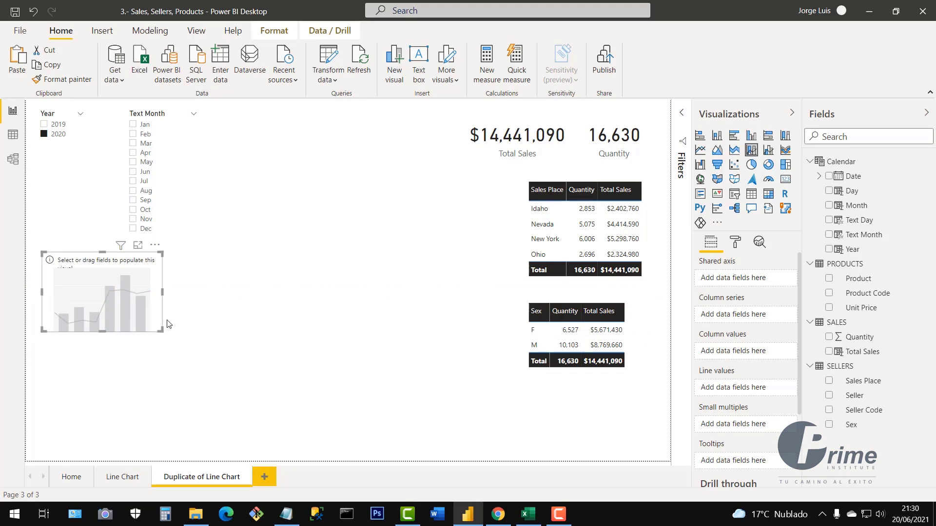
pyautogui.moveTo(162, 330); pyautogui.dragTo(508, 436)
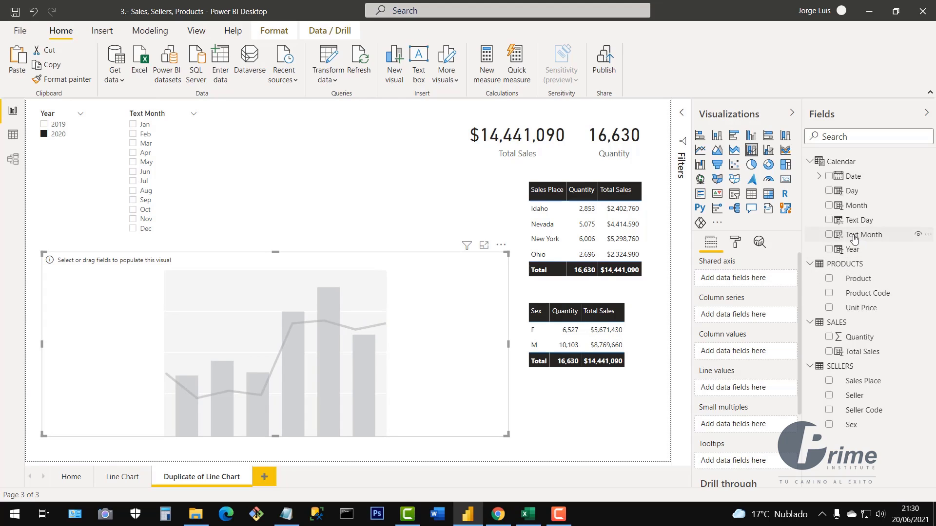
# - Assign Text Month to the combo chart's shared axis, Quantity to its column values and Total Sales to its line values
pyautogui.moveTo(830, 237); pyautogui.dragTo(726, 279)
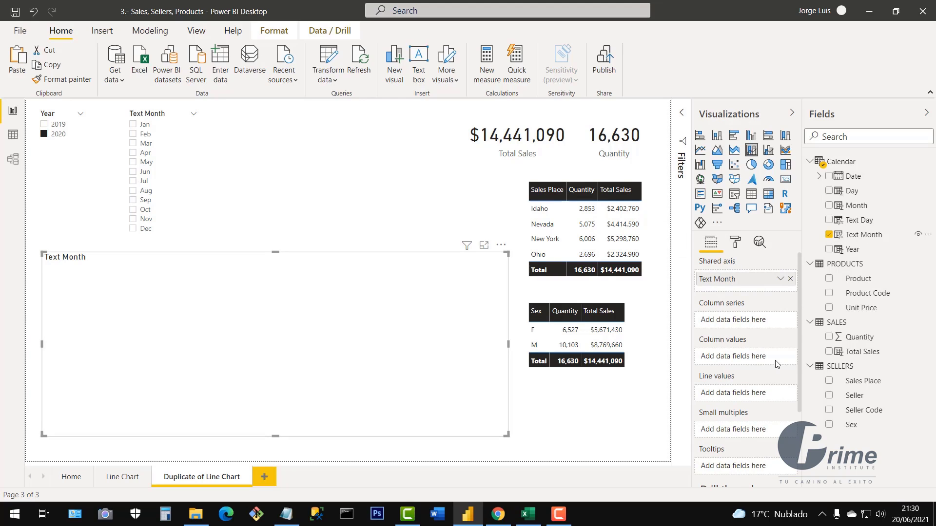
pyautogui.click(829, 336)
pyautogui.click(829, 351)
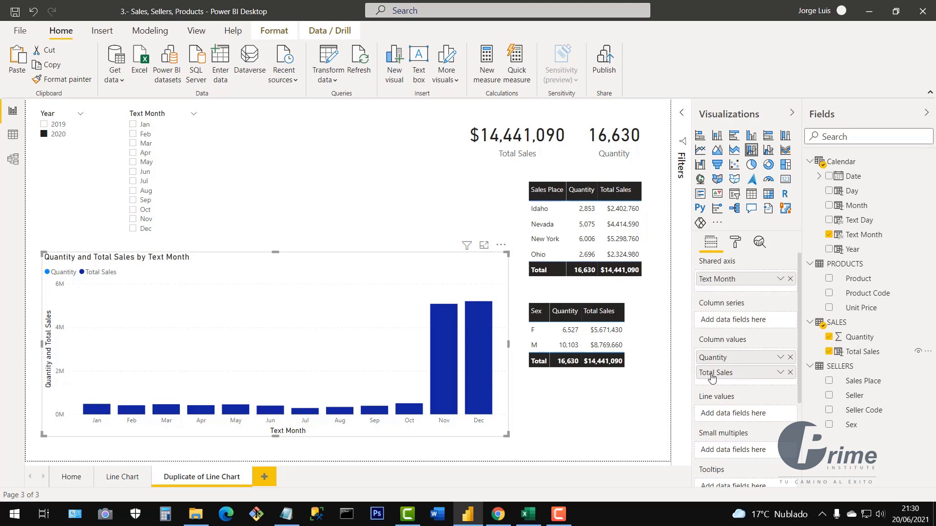
pyautogui.moveTo(712, 377); pyautogui.dragTo(717, 413)
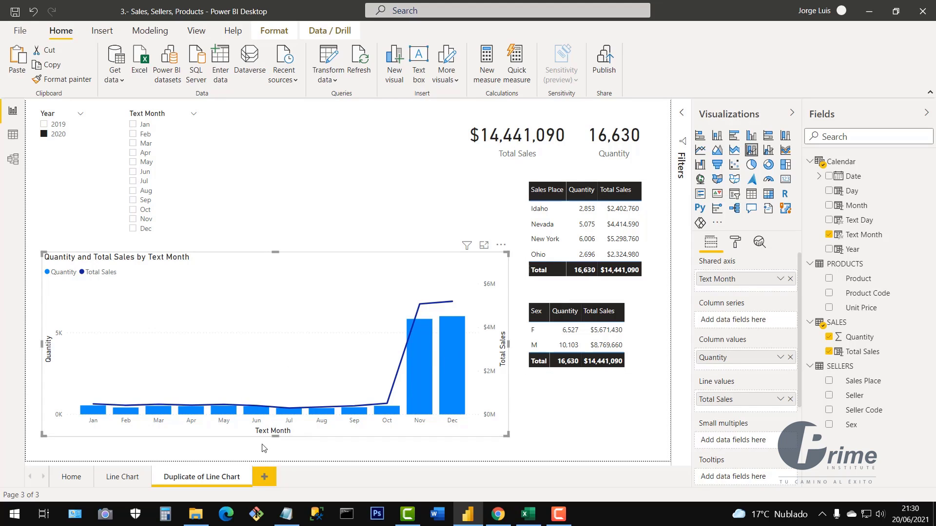
# - Copy the line chart's formatting onto the combo chart with Format painter and extend the combo chart's upper edge slightly upward
pyautogui.click(116, 479)
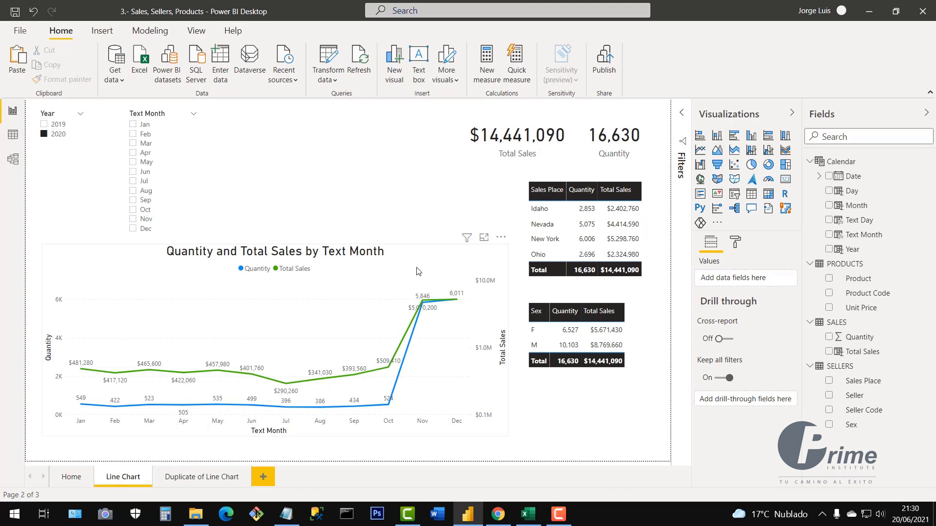
pyautogui.click(395, 286)
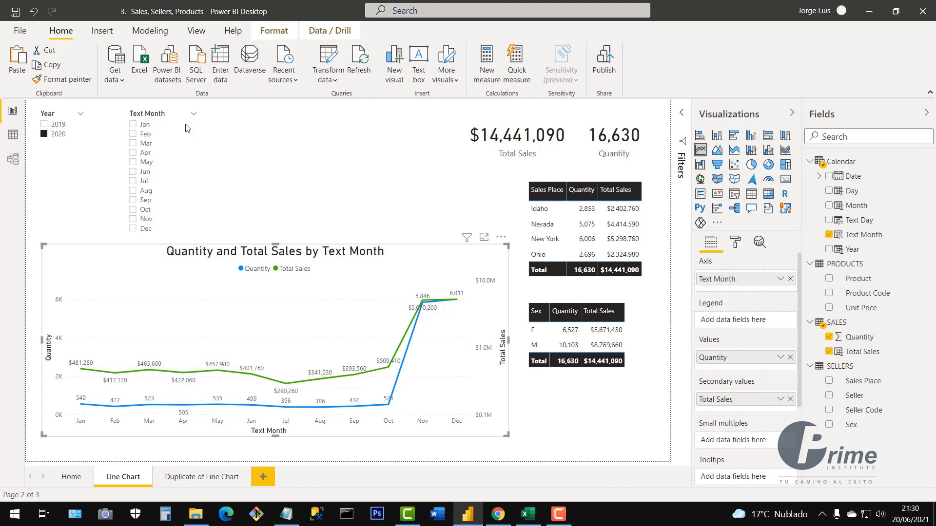
pyautogui.click(56, 81)
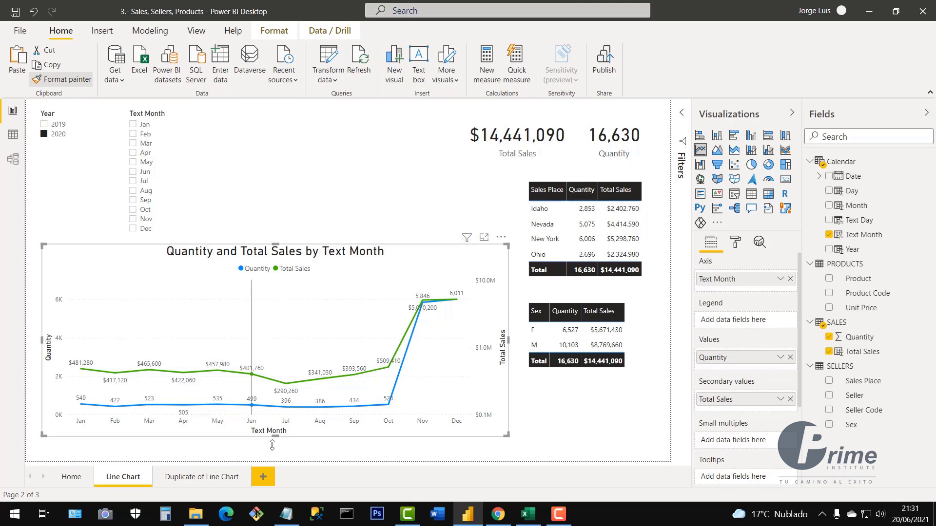
pyautogui.click(218, 480)
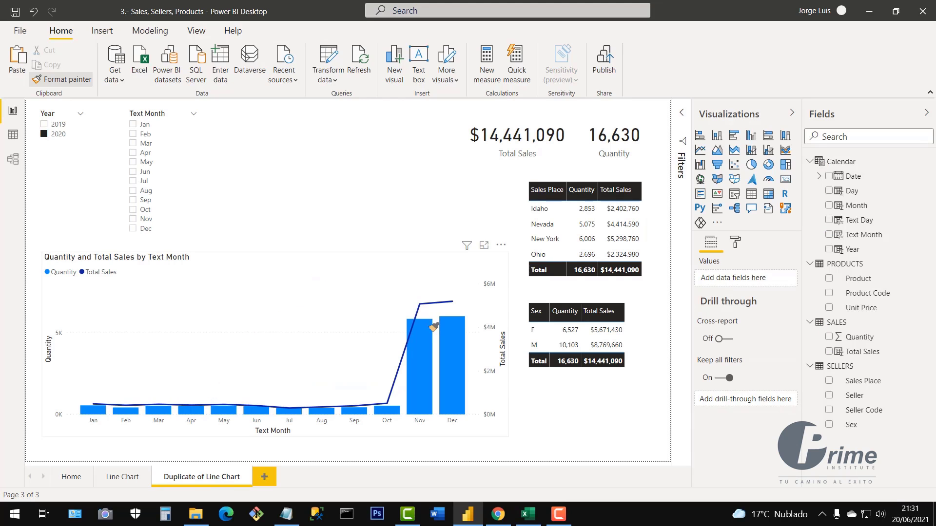
pyautogui.click(433, 328)
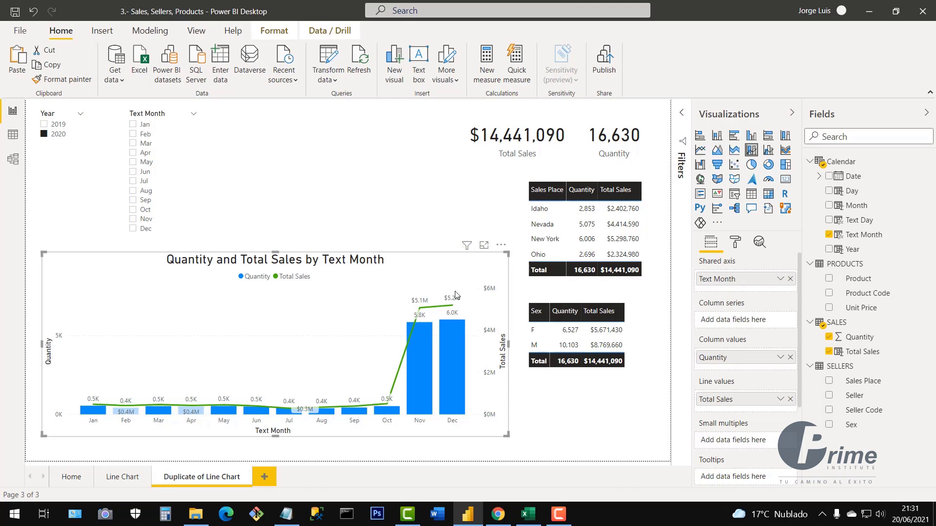
pyautogui.moveTo(276, 249); pyautogui.dragTo(282, 256)
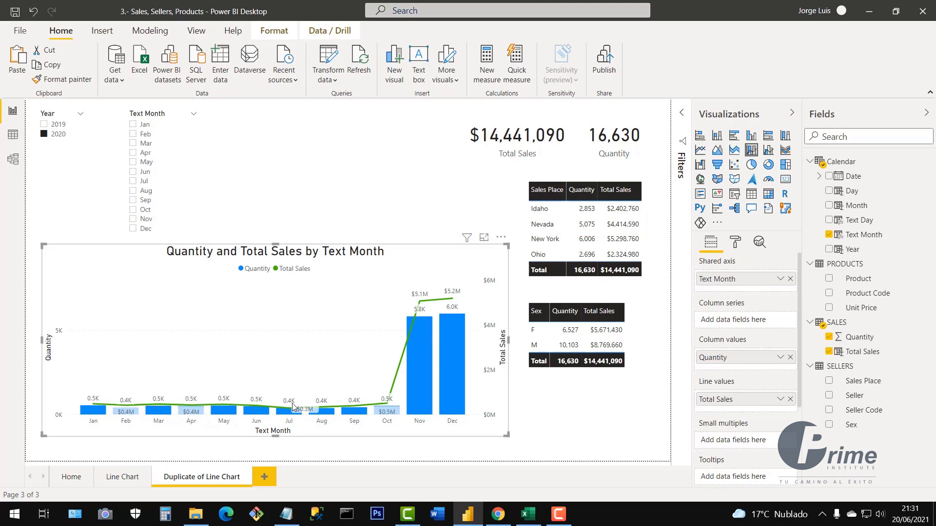
# - Set the display units of the combo chart's data labels to None
pyautogui.click(741, 245)
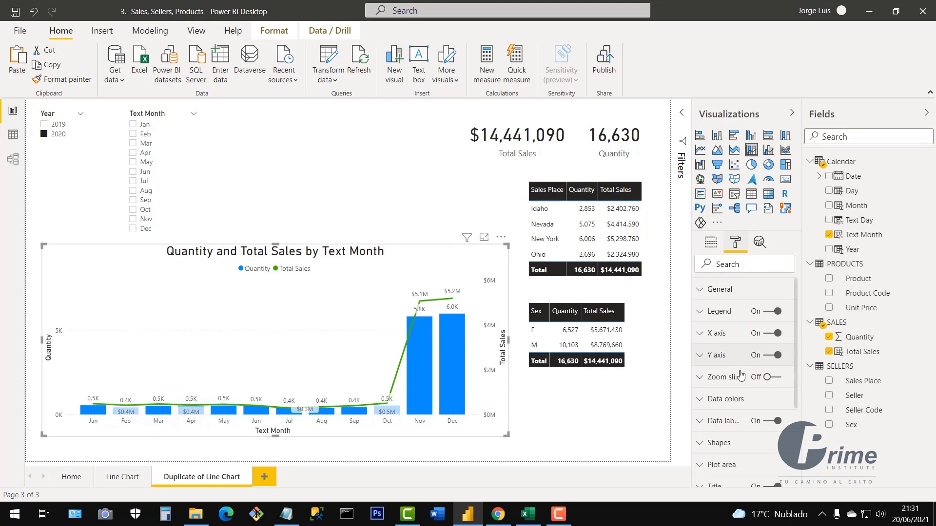
pyautogui.click(699, 422)
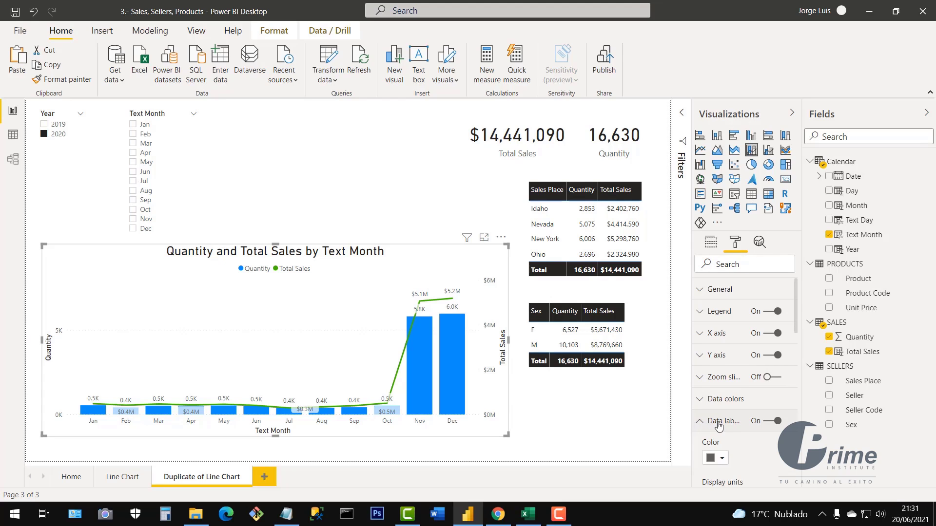
pyautogui.scroll(-1, 744, 452)
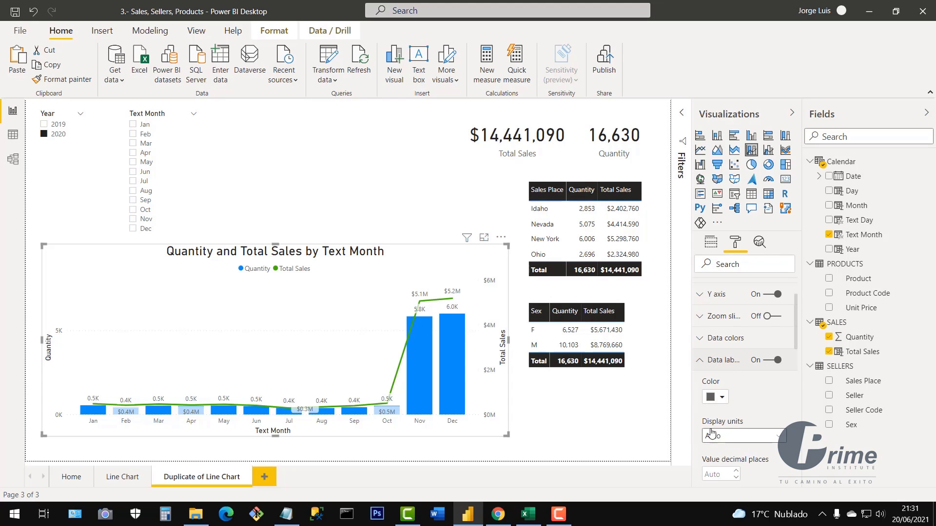
pyautogui.click(739, 436)
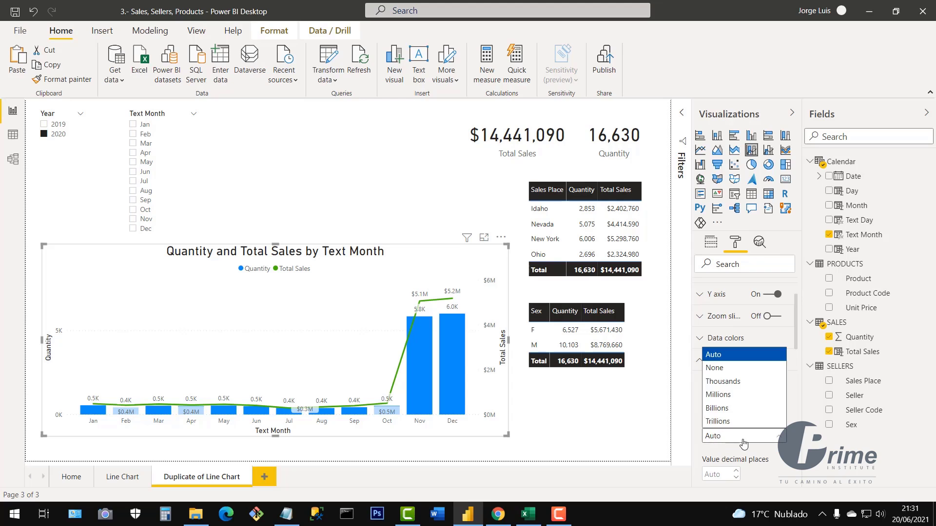
pyautogui.click(718, 368)
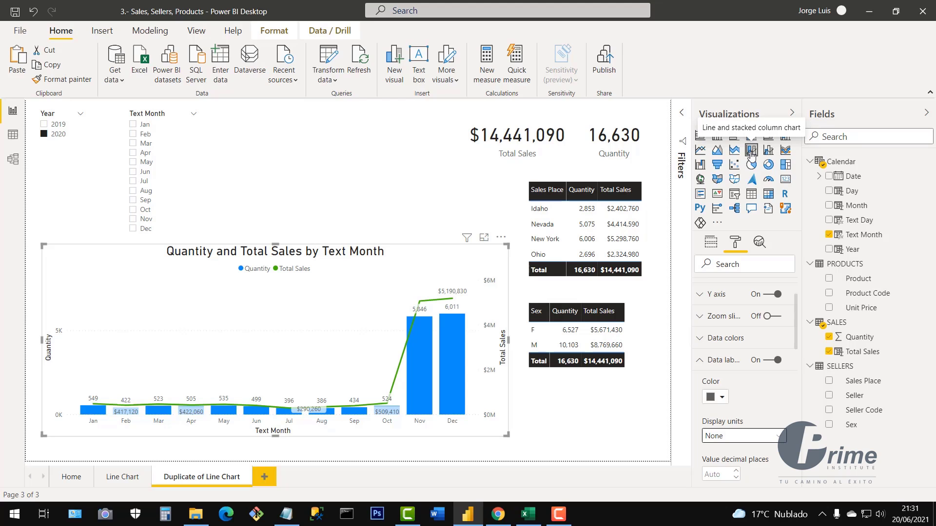
# - Rename the duplicated Line Chart page as Line And Column Chart and deselect the chart
pyautogui.doubleClick(177, 477)
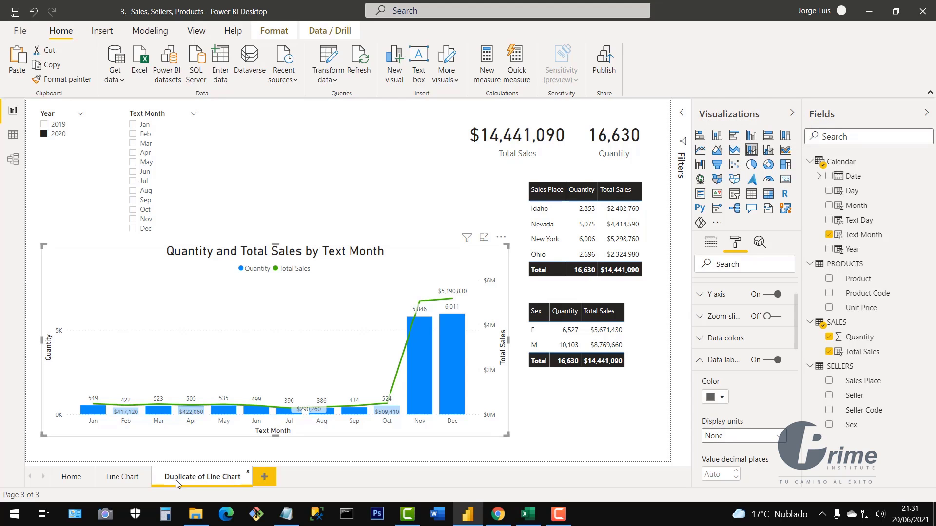
pyautogui.write('L')
pyautogui.write('ine And Colum')
pyautogui.write('n')
pyautogui.write(' Chart')
pyautogui.press('Return')
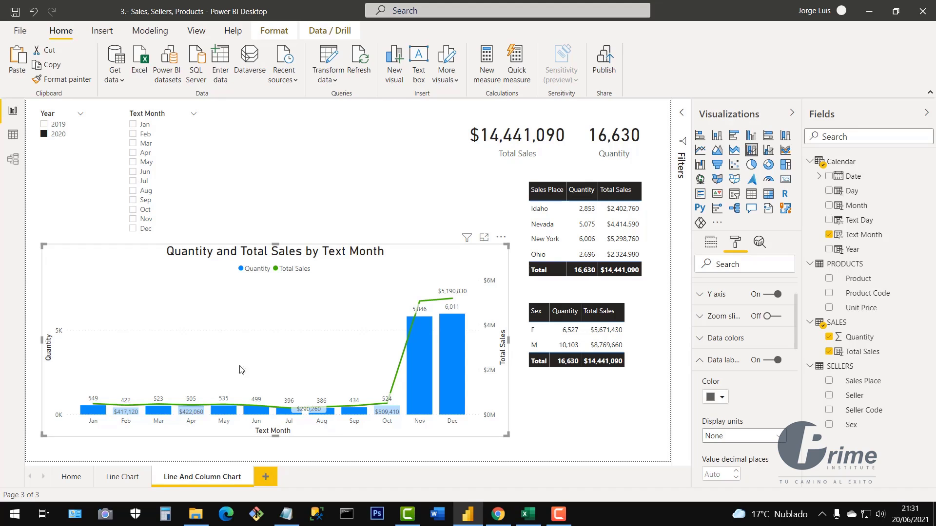
pyautogui.click(62, 159)
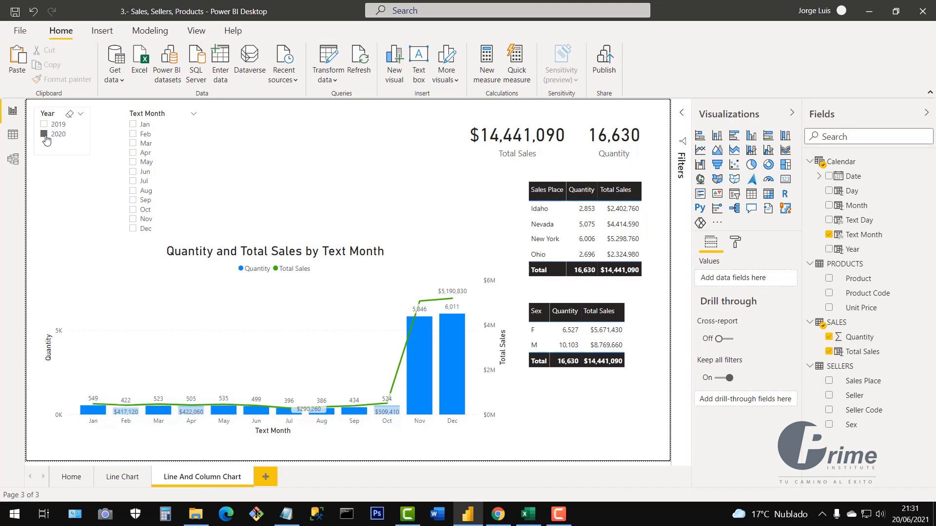
# - Clear the Year filter on the Line And Column Chart page, then filter Home to 2020 with no month selected
pyautogui.click(45, 134)
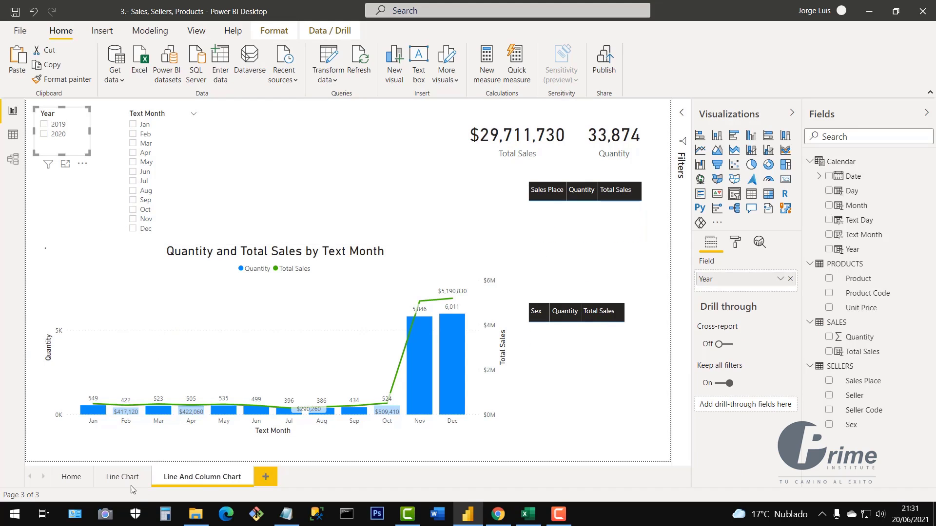
pyautogui.click(72, 477)
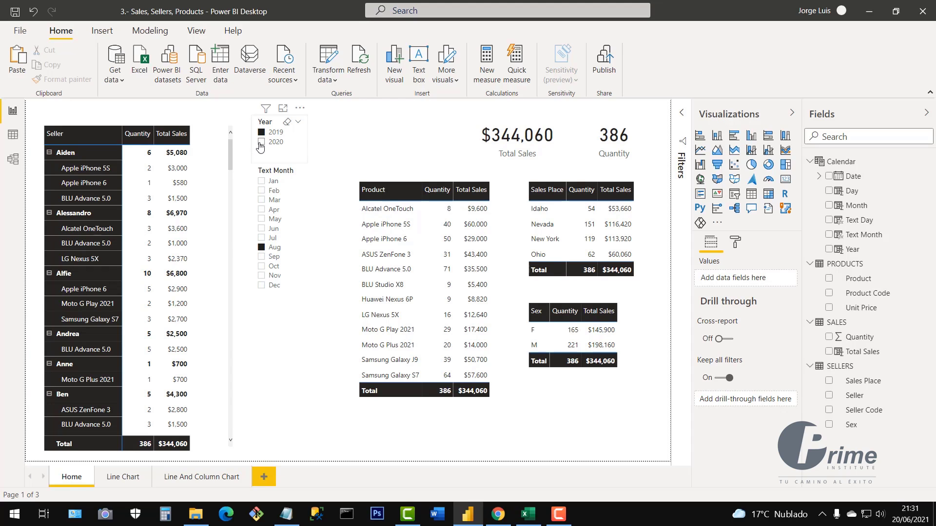
pyautogui.click(261, 142)
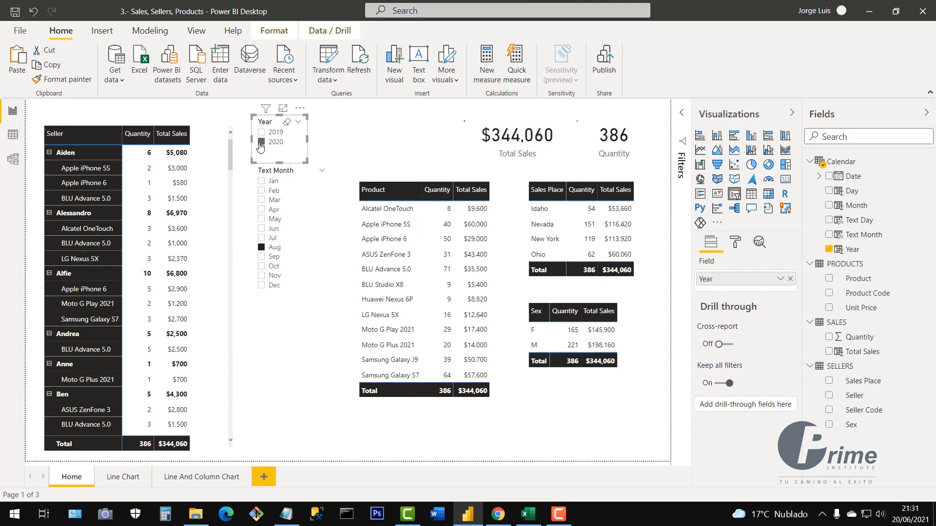
pyautogui.click(263, 248)
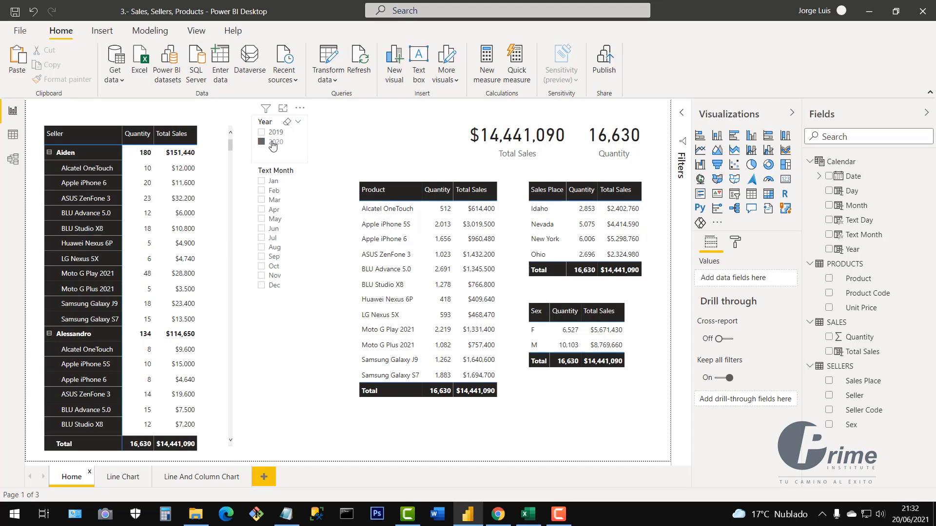
# - Check whether the Home page's Year filter carries over to the chart pages, and clear the 2020 selection on Home
pyautogui.click(123, 477)
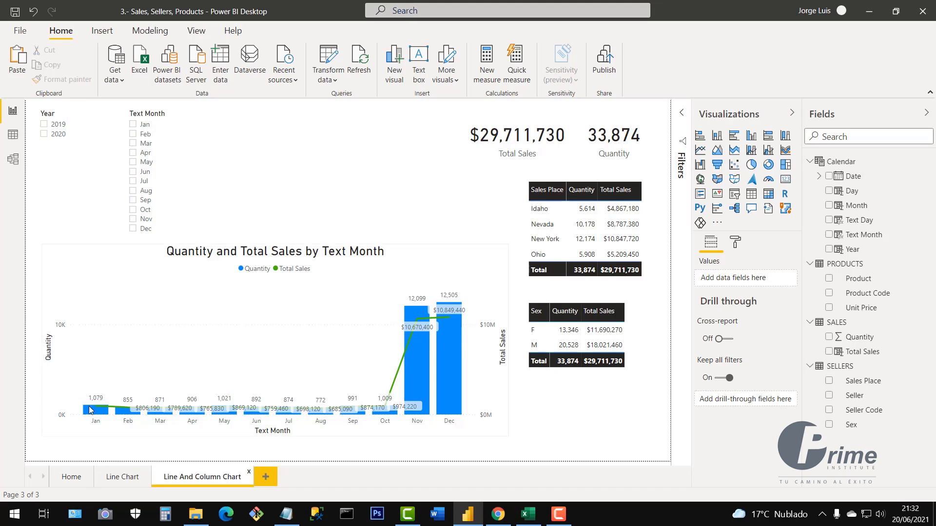
pyautogui.click(71, 476)
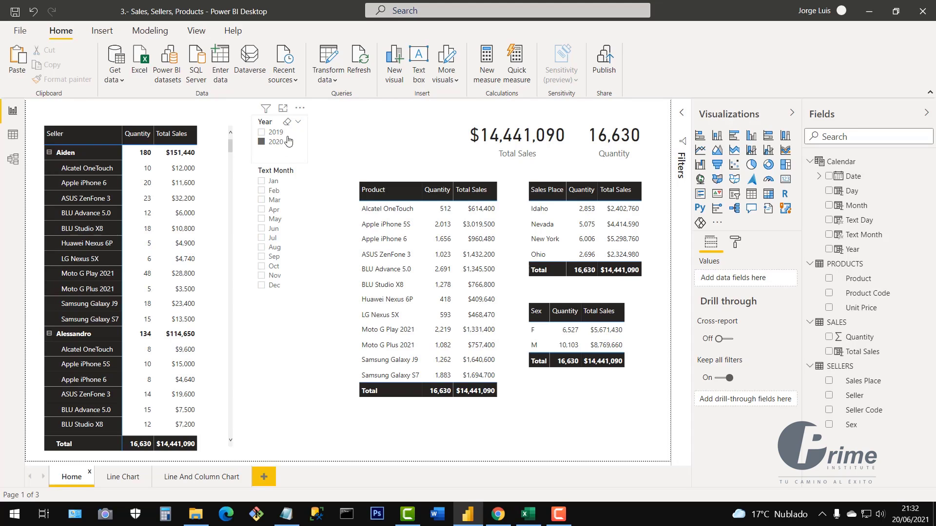
pyautogui.click(261, 142)
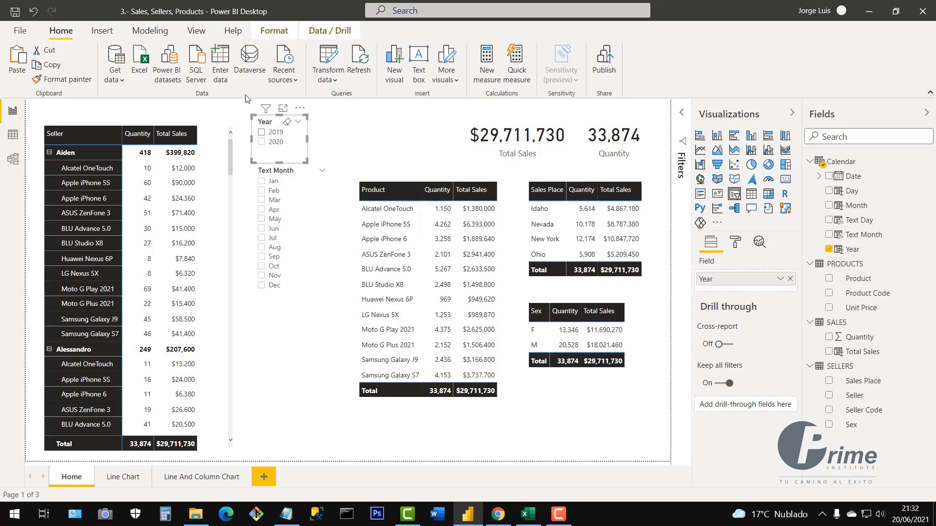
# - Sync the Year slicer across the Home, Line Chart and Line And Column Chart pages
pyautogui.click(195, 32)
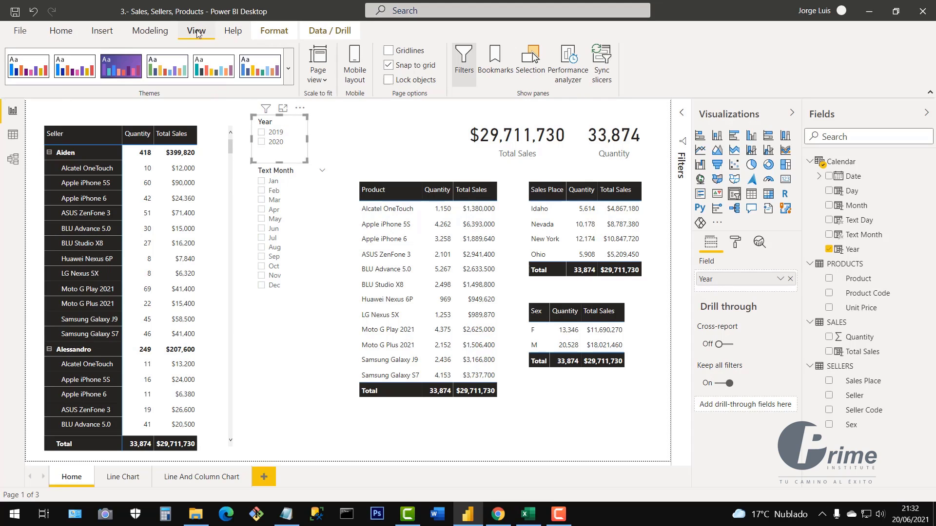
pyautogui.click(602, 75)
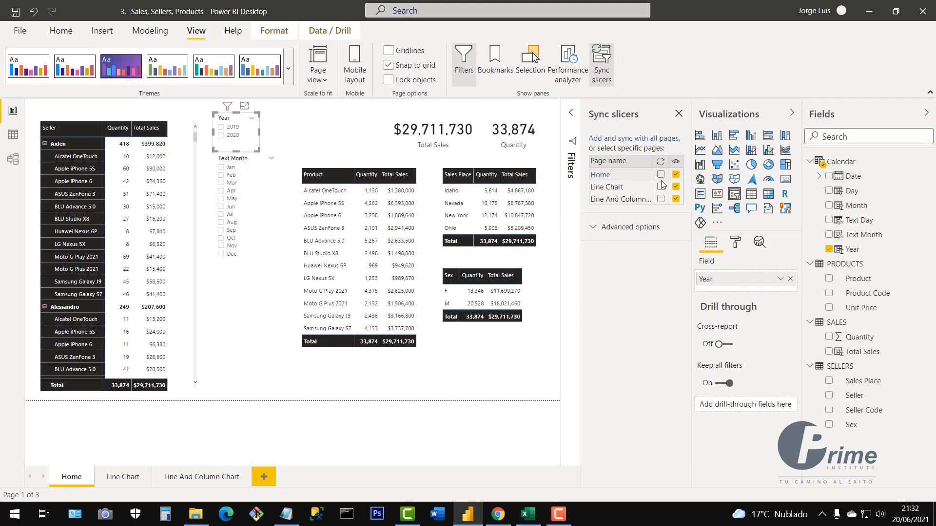
pyautogui.click(661, 174)
pyautogui.click(661, 187)
pyautogui.click(678, 113)
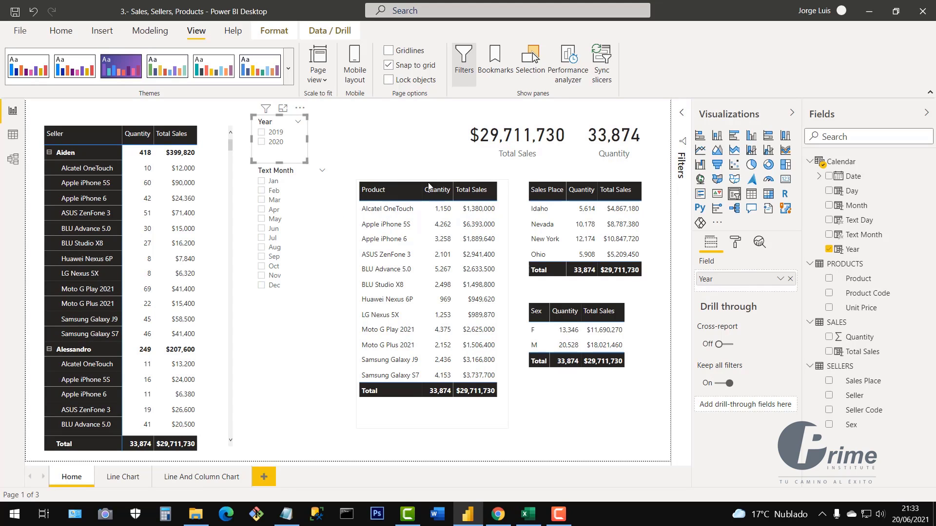
# - Filter Home to the year 2020 and check the synced slicer on the Line Chart and Line And Column Chart pages
pyautogui.click(262, 142)
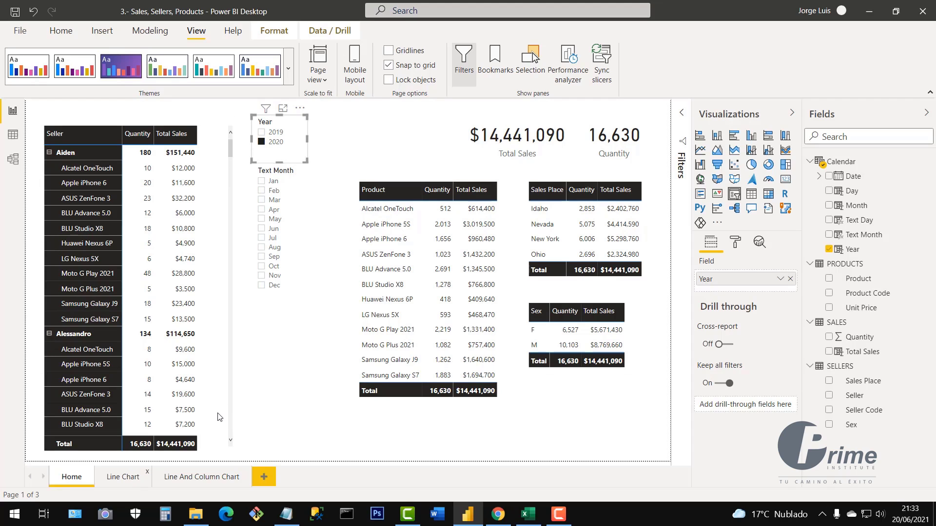
pyautogui.hotkey('ctrl', 'pagedown')
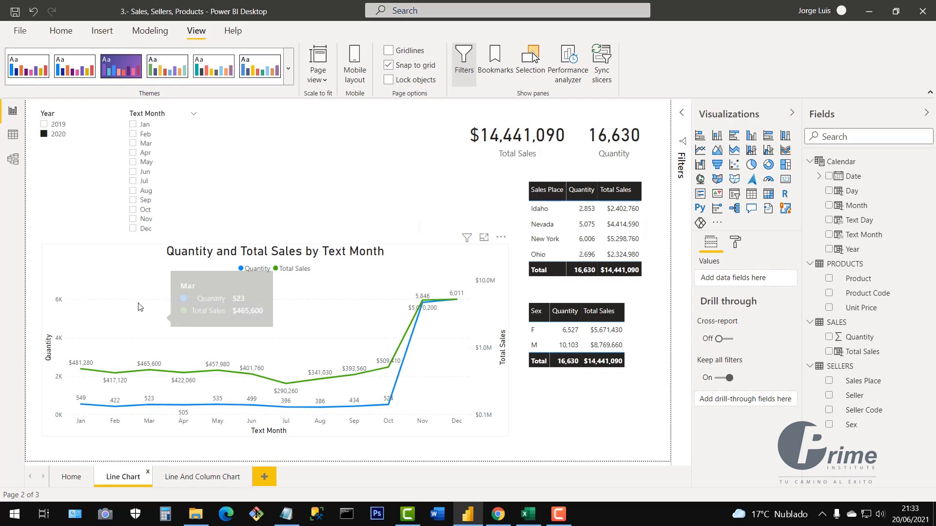
pyautogui.click(205, 479)
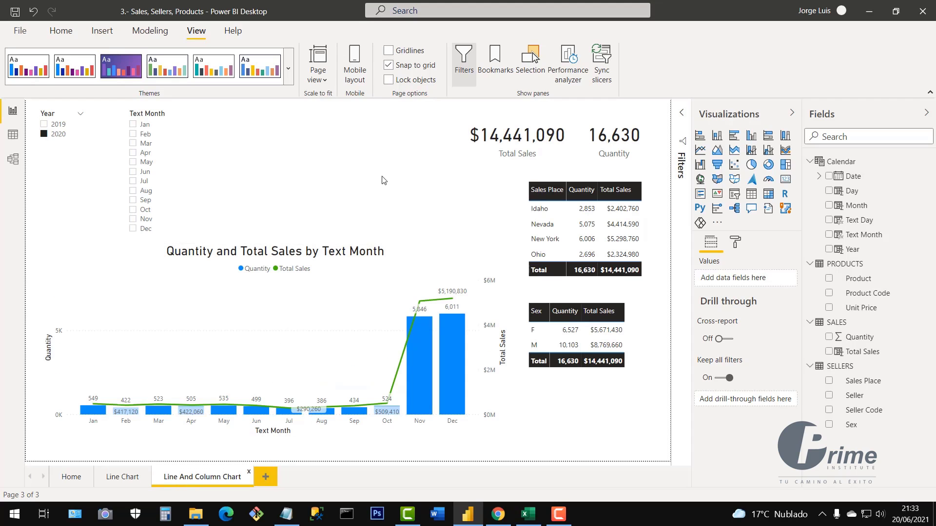
# - Filter the Line And Column Chart page to 2019, check the synced Year slicer on the other pages, and save the report
pyautogui.click(45, 125)
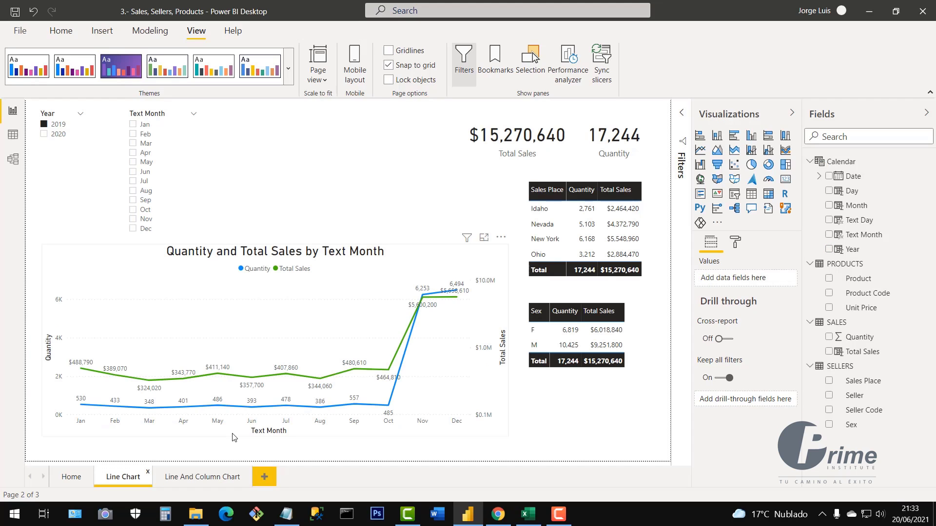
pyautogui.click(71, 482)
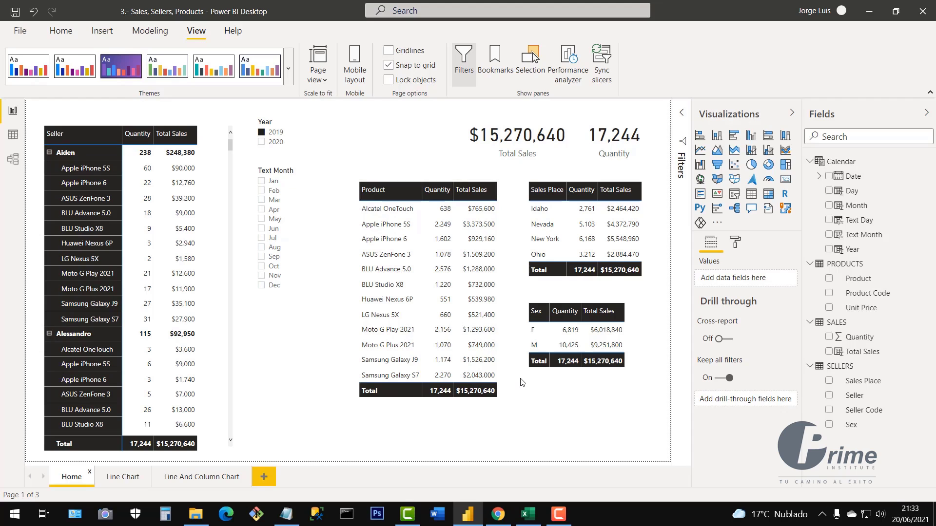
pyautogui.click(15, 13)
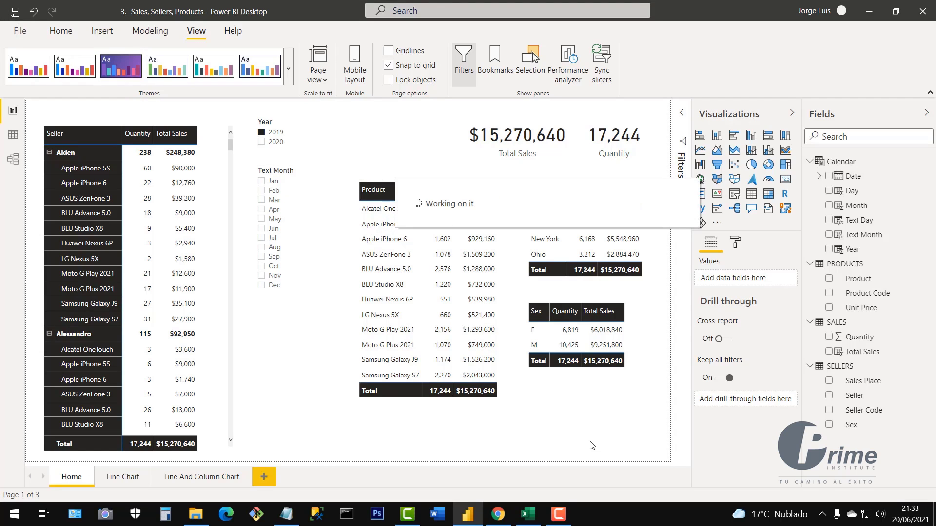